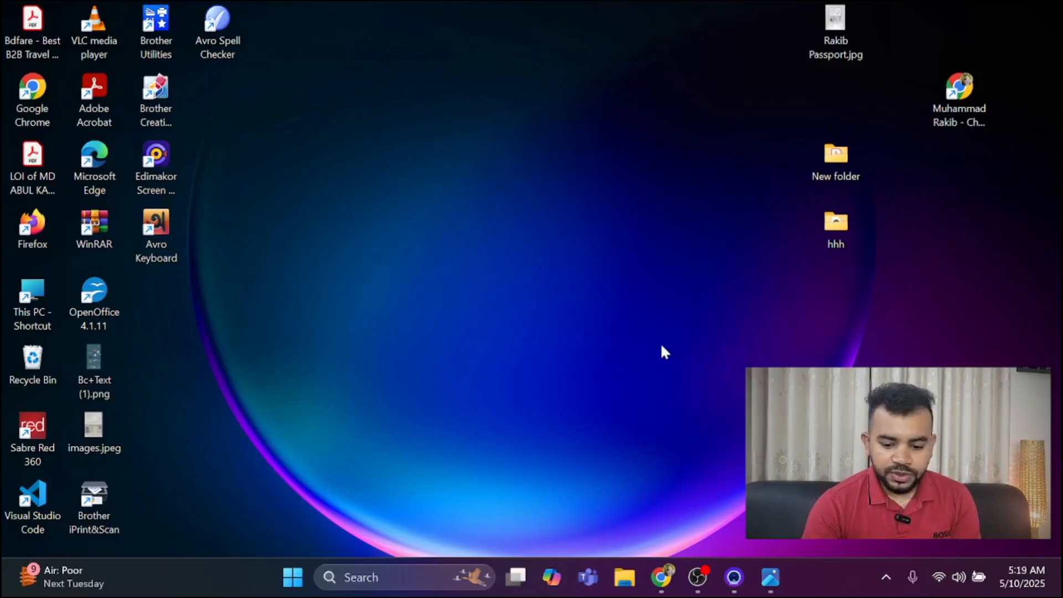
# Step: Search Google in Chrome for 'ds160 form'
pyautogui.click(667, 574)
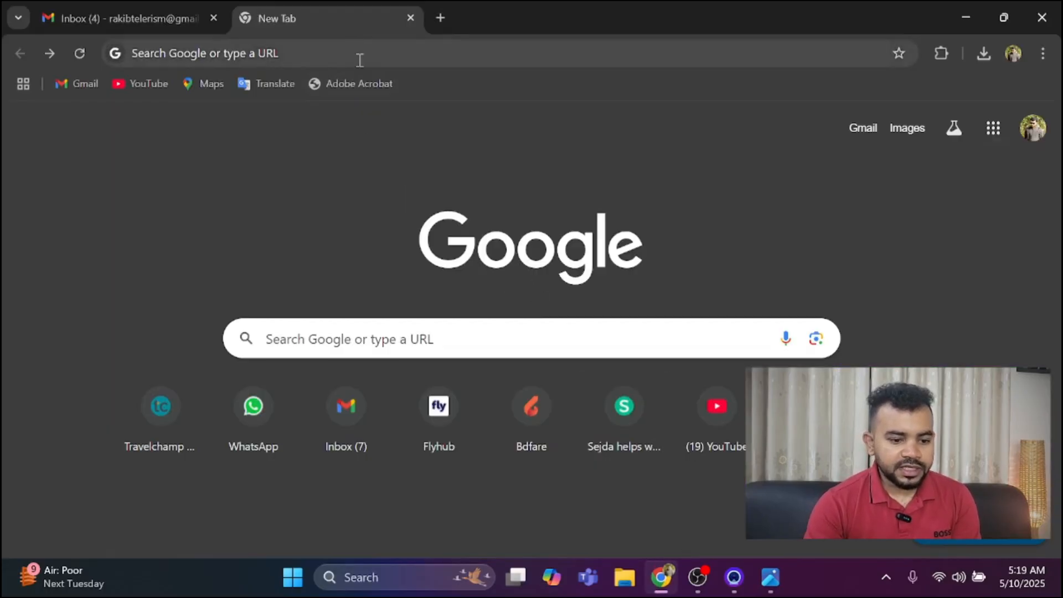
pyautogui.click(360, 60)
pyautogui.write('ds1')
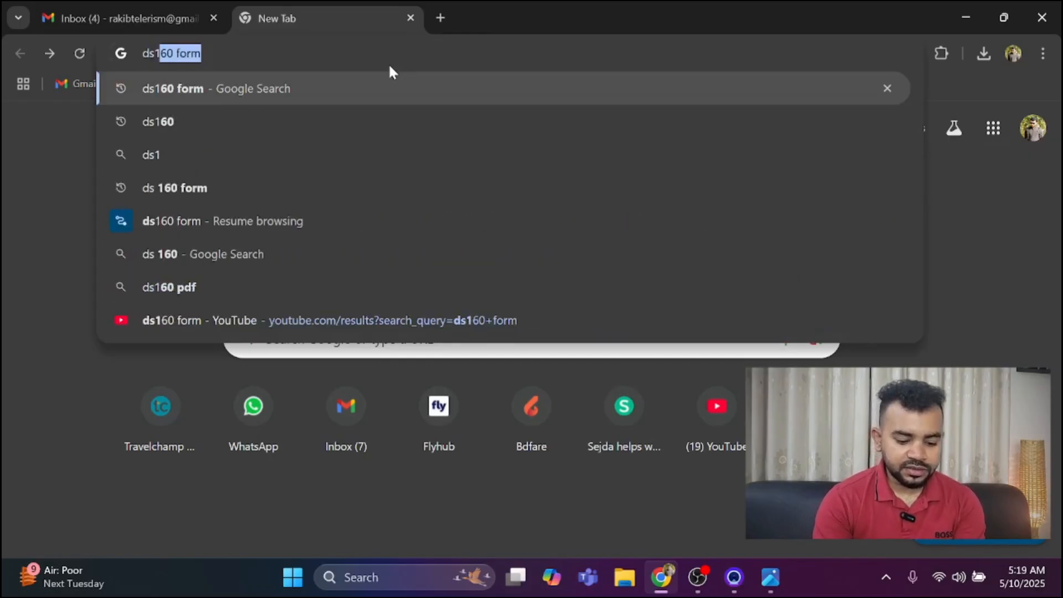
pyautogui.write('60 form')
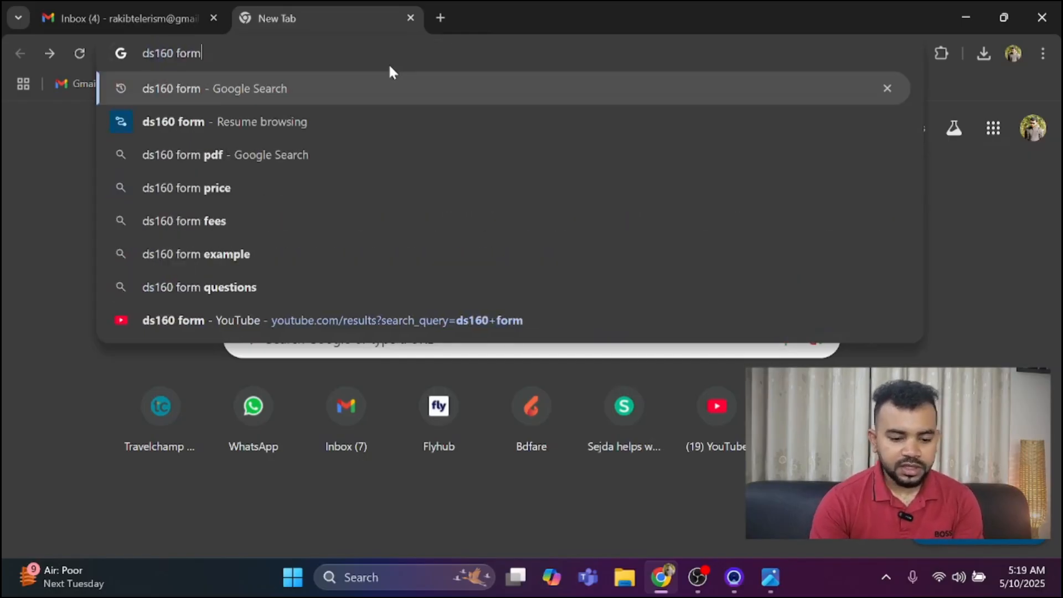
pyautogui.press('Return')
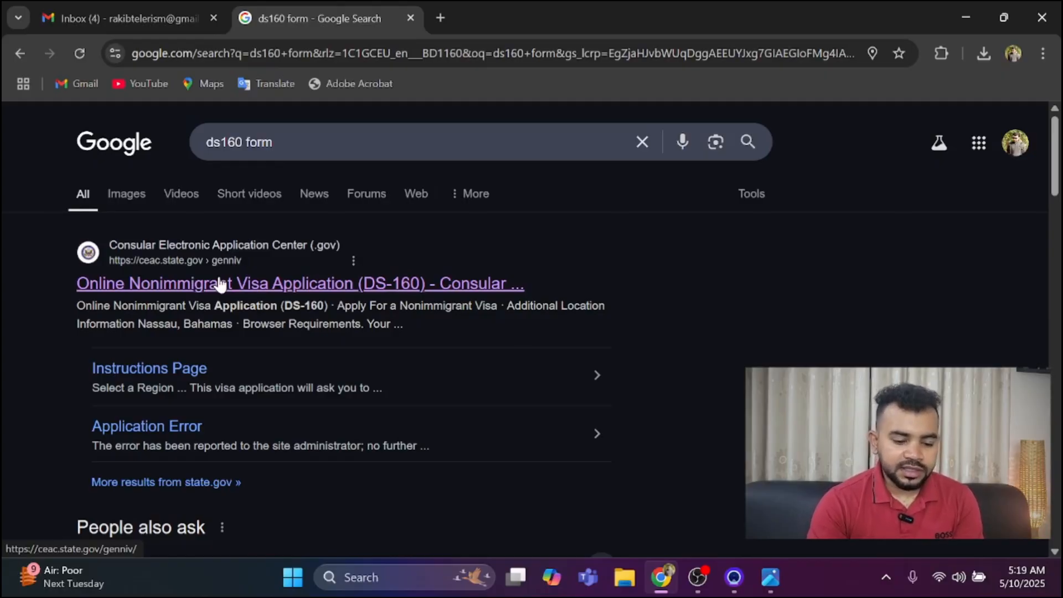
# Step: Open the official DS-160 site and select BANGLADESH, DHAKA as the application location
pyautogui.click(271, 293)
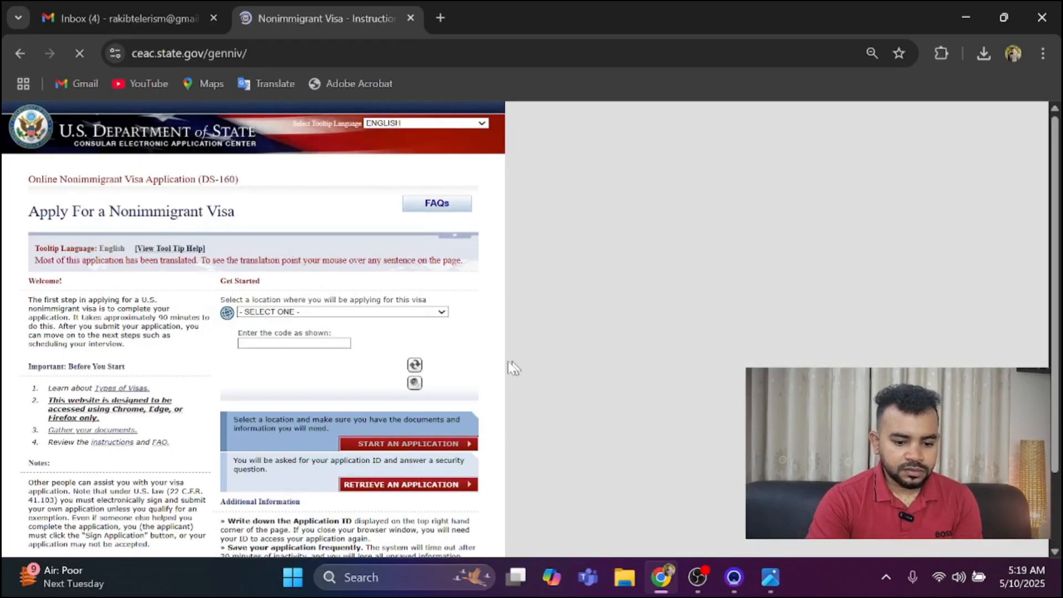
pyautogui.scroll(-1, 504, 369)
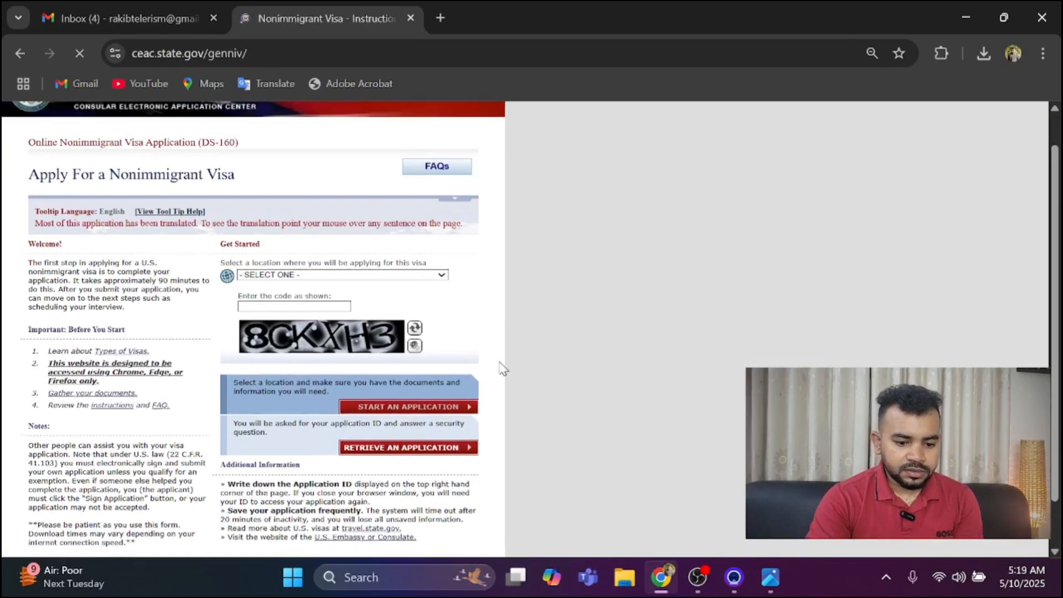
pyautogui.scroll(1, 503, 369)
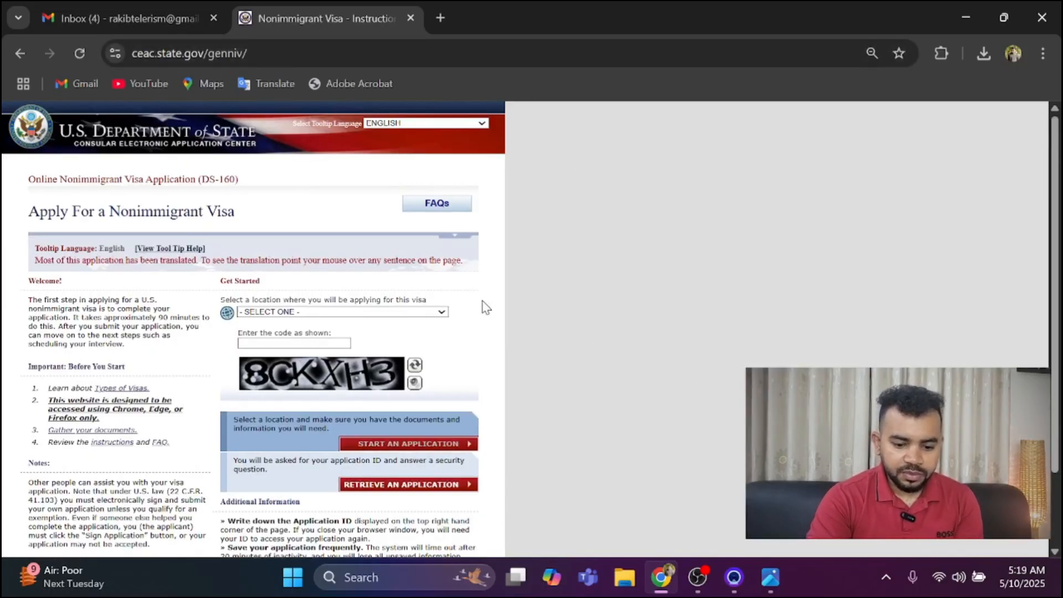
pyautogui.scroll(-2, 488, 305)
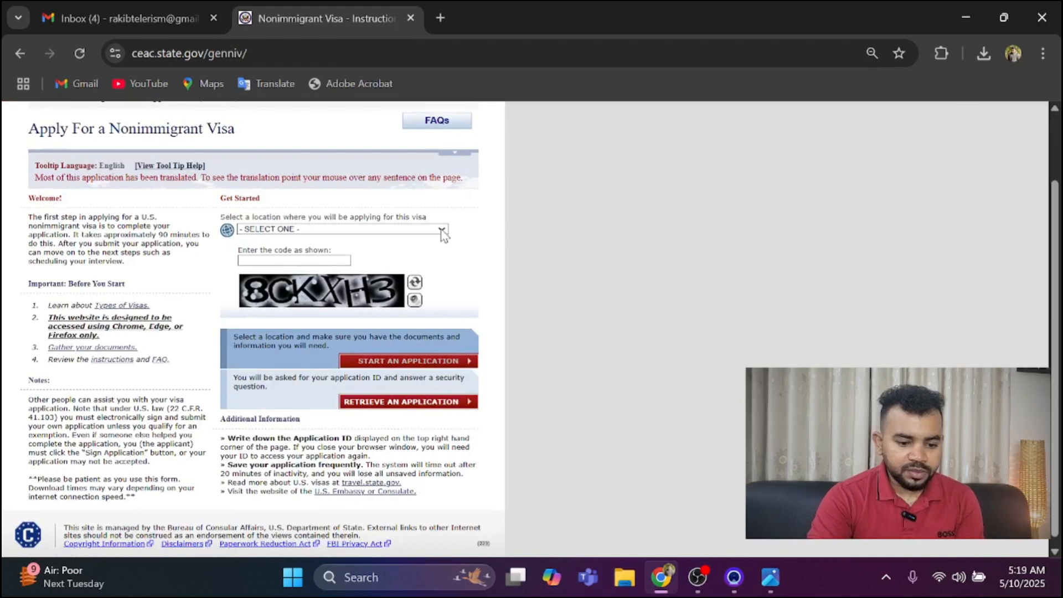
pyautogui.click(443, 231)
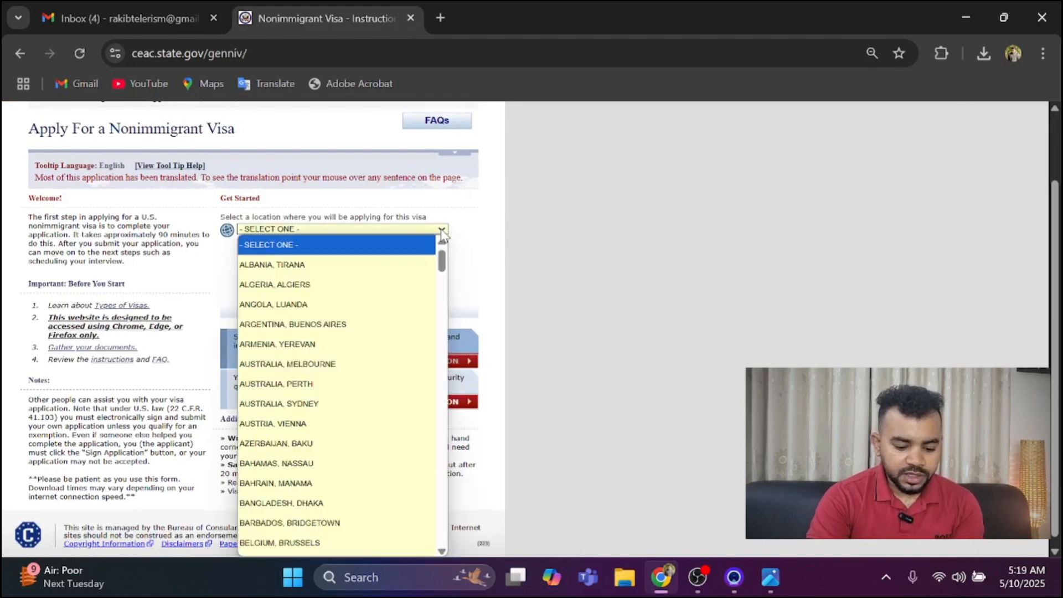
pyautogui.press('b')
pyautogui.press('b')
pyautogui.press('b')
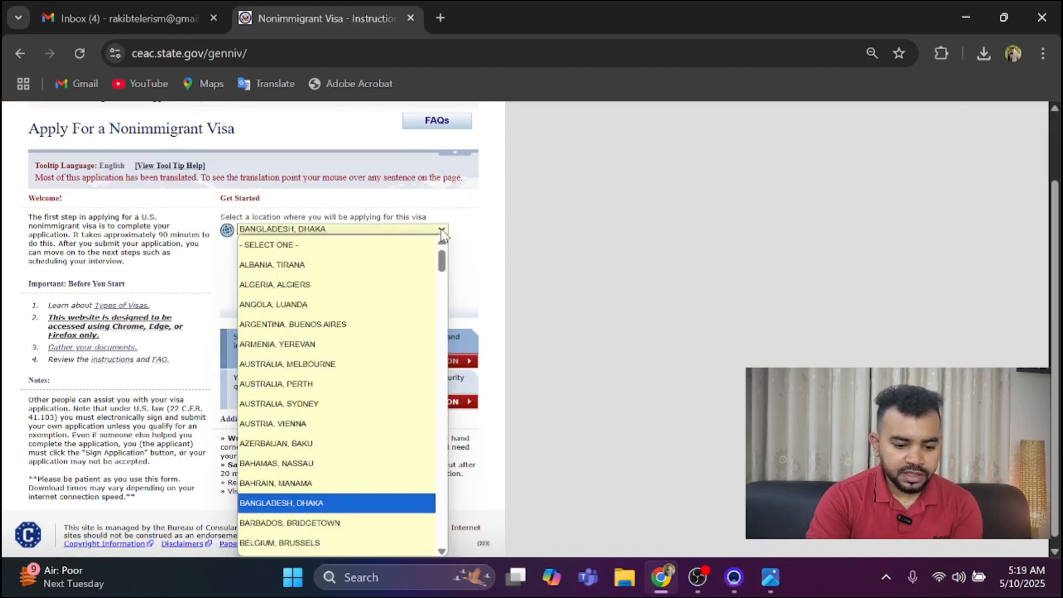
pyautogui.press('Return')
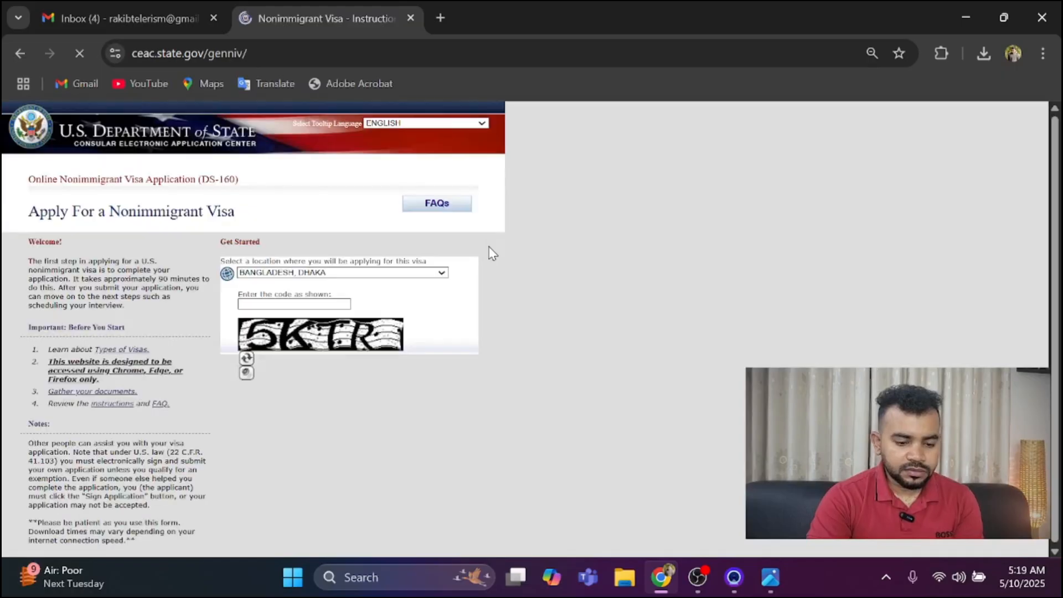
# Step: Enter the CAPTCHA code shown on the start page
pyautogui.scroll(-1, 489, 246)
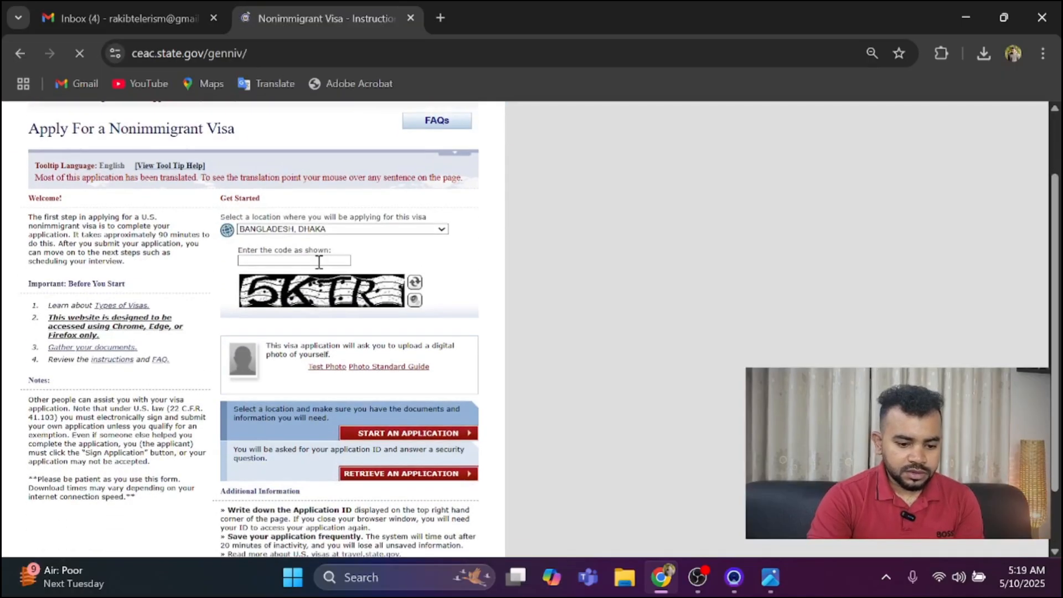
pyautogui.click(319, 262)
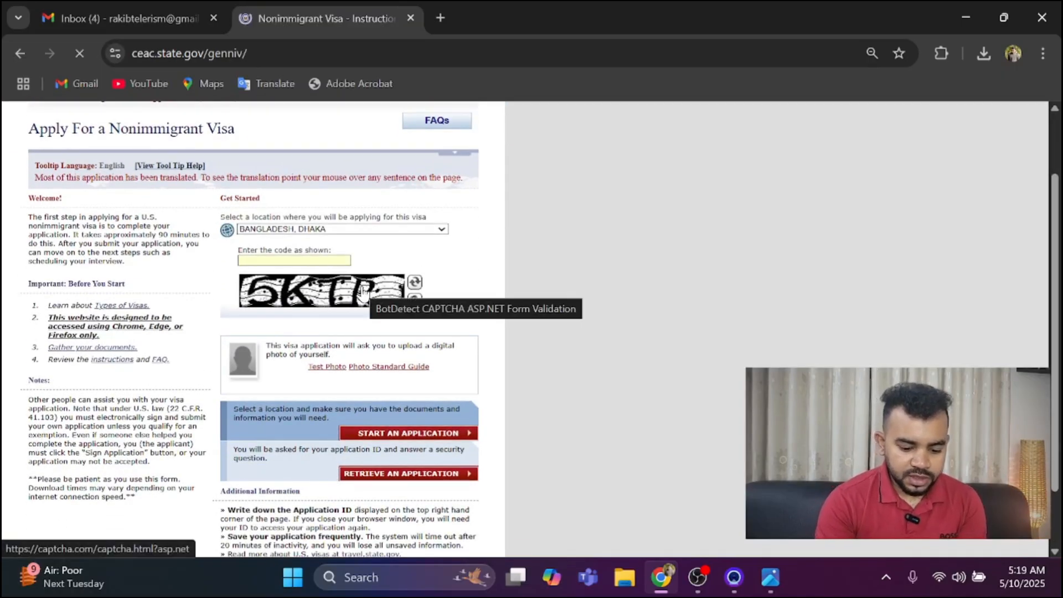
pyautogui.write('5KTR')
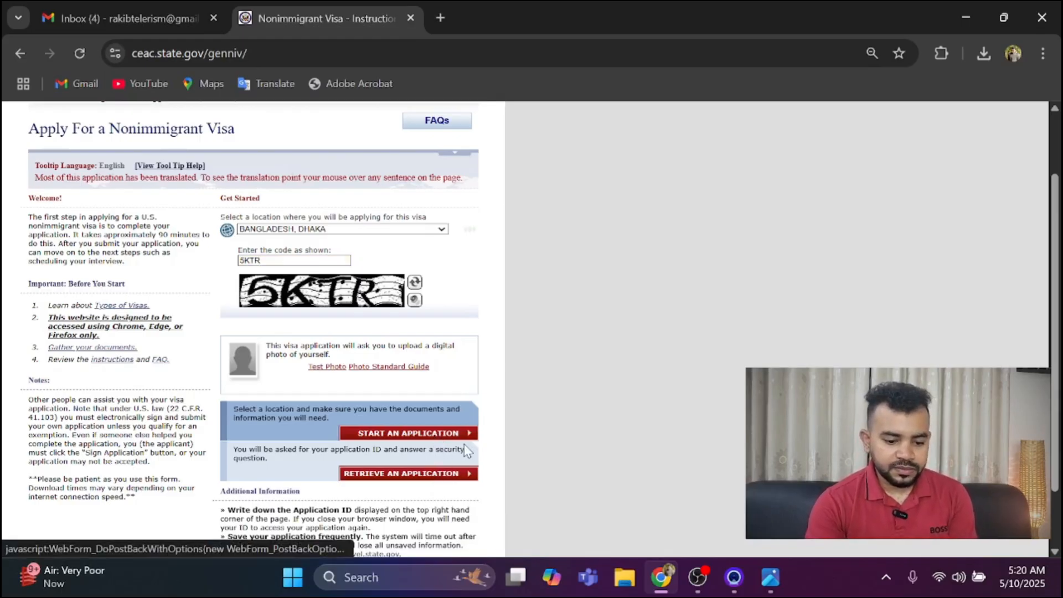
# Step: Start a new application and select the newly generated Application ID
pyautogui.click(437, 437)
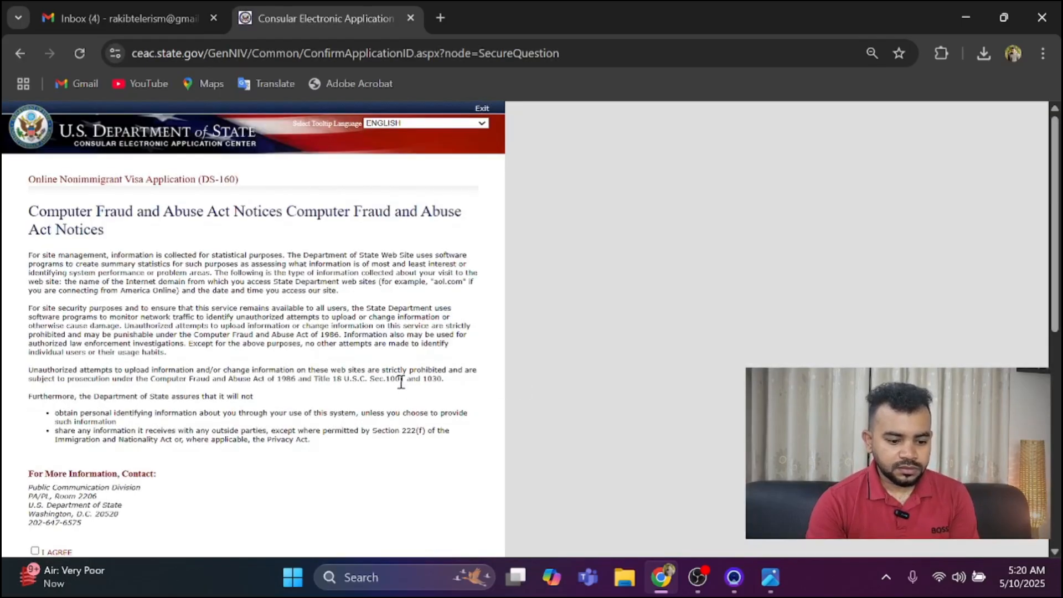
pyautogui.scroll(-8, 400, 383)
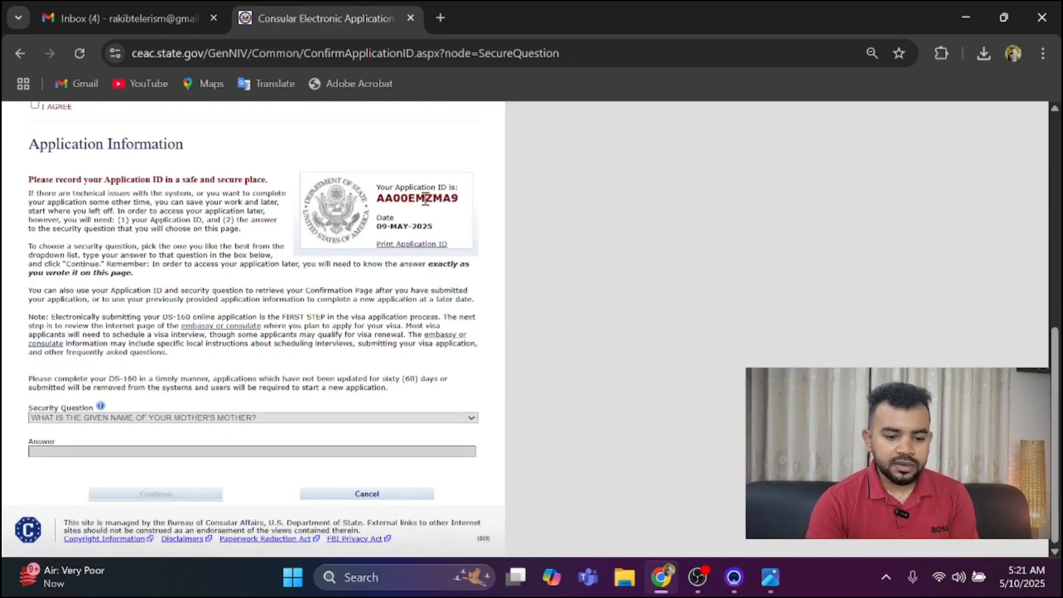
pyautogui.scroll(2, 435, 275)
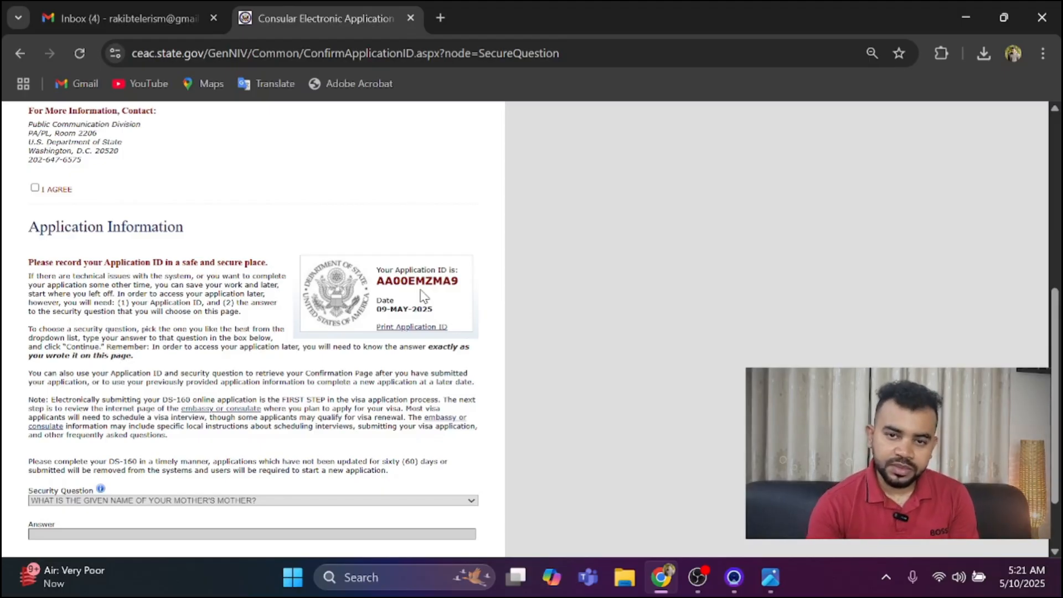
pyautogui.doubleClick(436, 280)
pyautogui.hotkey('ctrl', 'c')
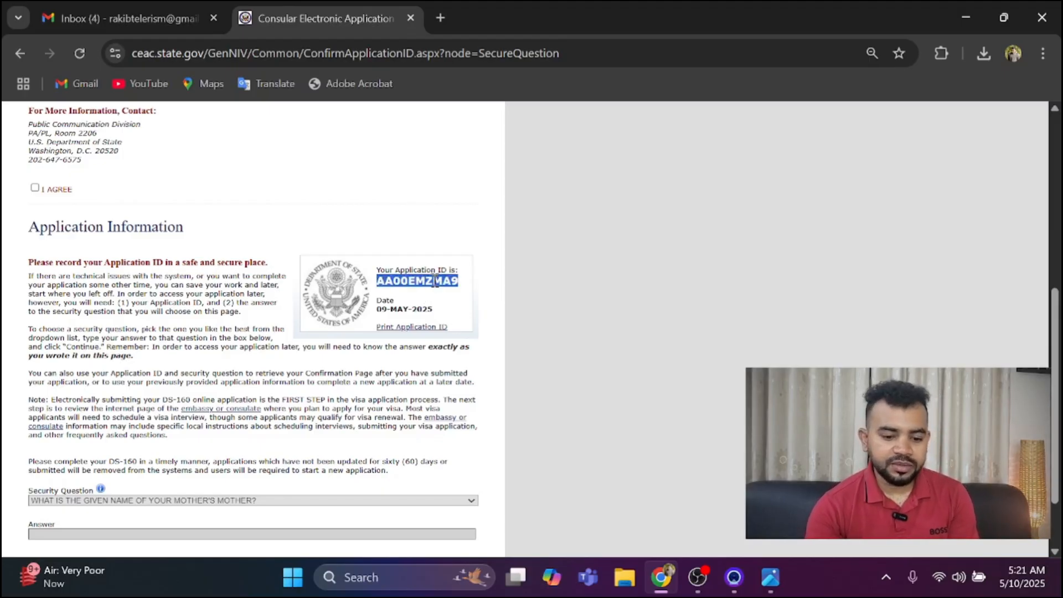
# Step: Paste the Application ID into a new Gmail draft, then return to the CEAC tab
pyautogui.click(137, 18)
pyautogui.click(255, 274)
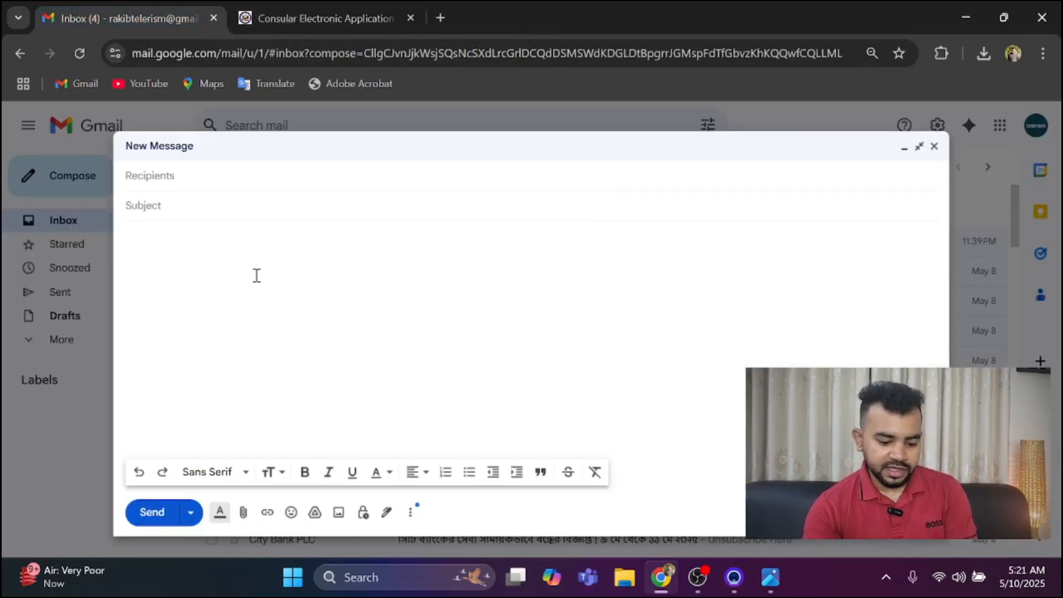
pyautogui.hotkey('ctrl', 'v')
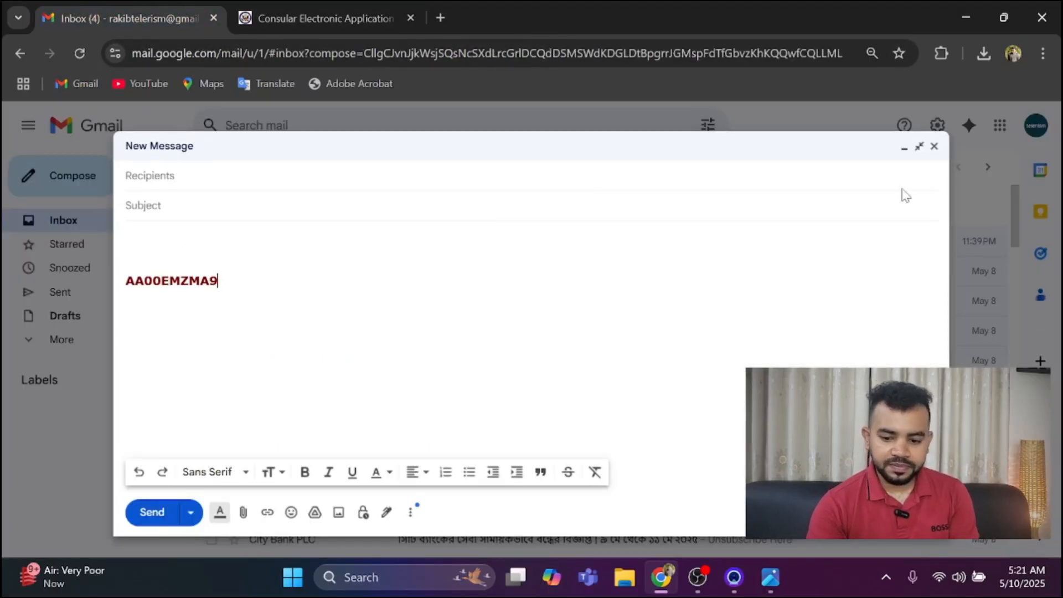
pyautogui.click(343, 19)
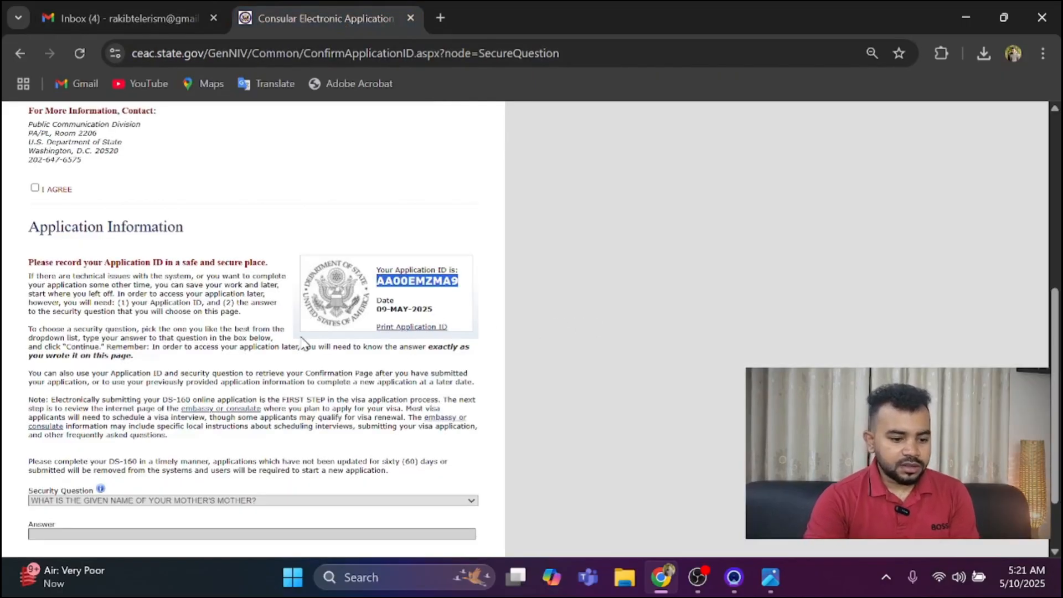
# Step: Agree to the computer fraud notices on the Application Information page
pyautogui.scroll(1, 188, 331)
pyautogui.scroll(1, 188, 331)
pyautogui.click(35, 353)
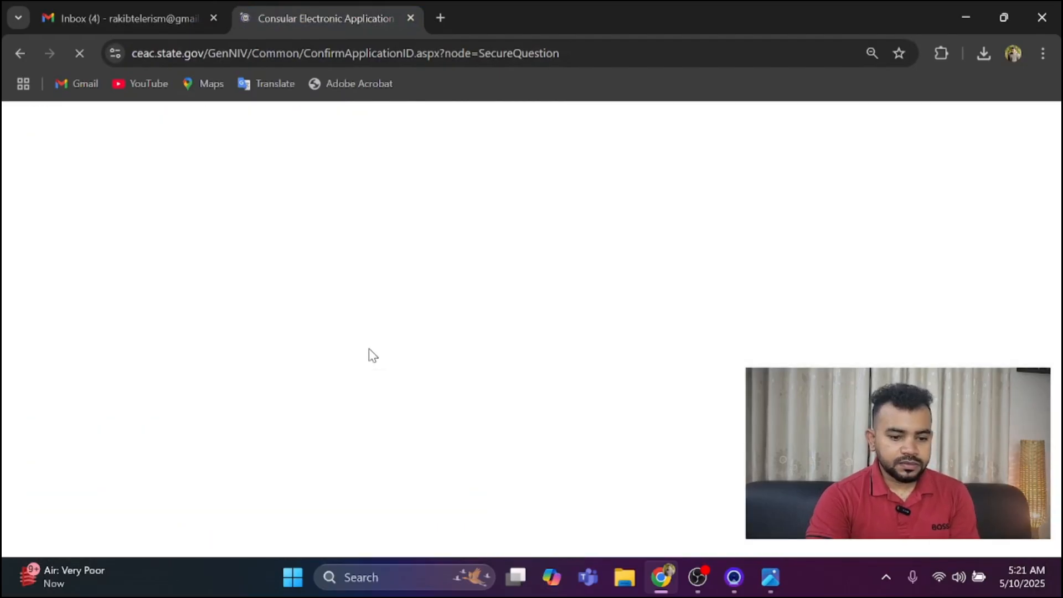
# Step: Choose the favorite childhood friend security question, fill in its answer, and continue
pyautogui.scroll(-8, 369, 348)
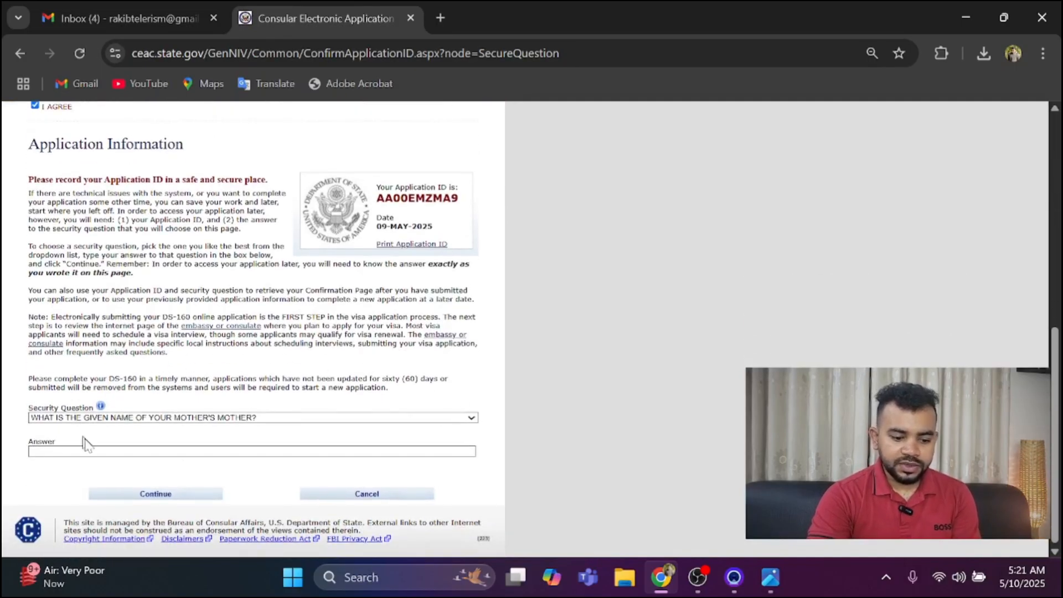
pyautogui.click(470, 419)
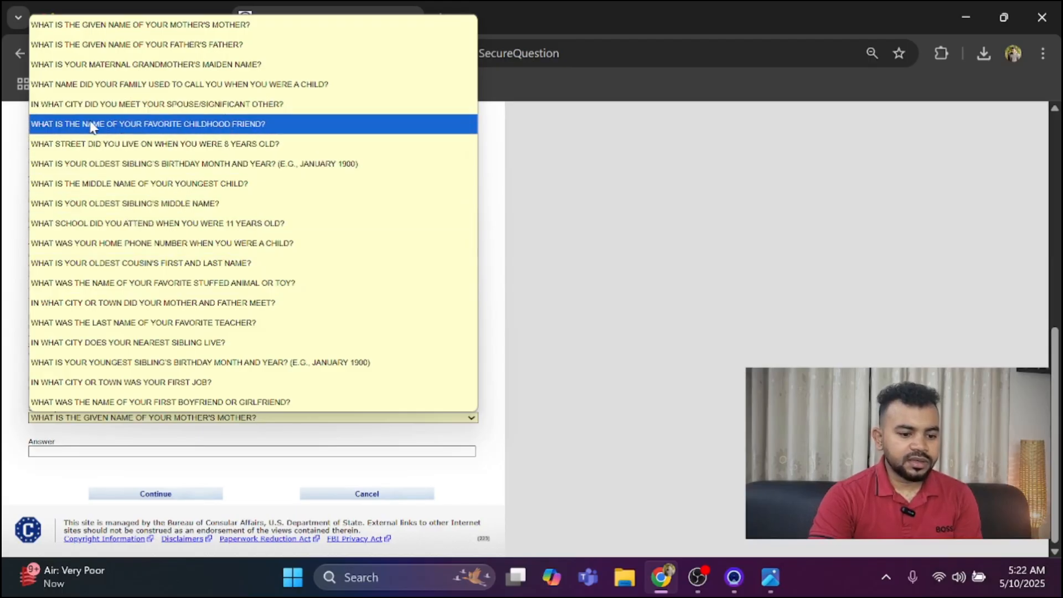
pyautogui.click(235, 124)
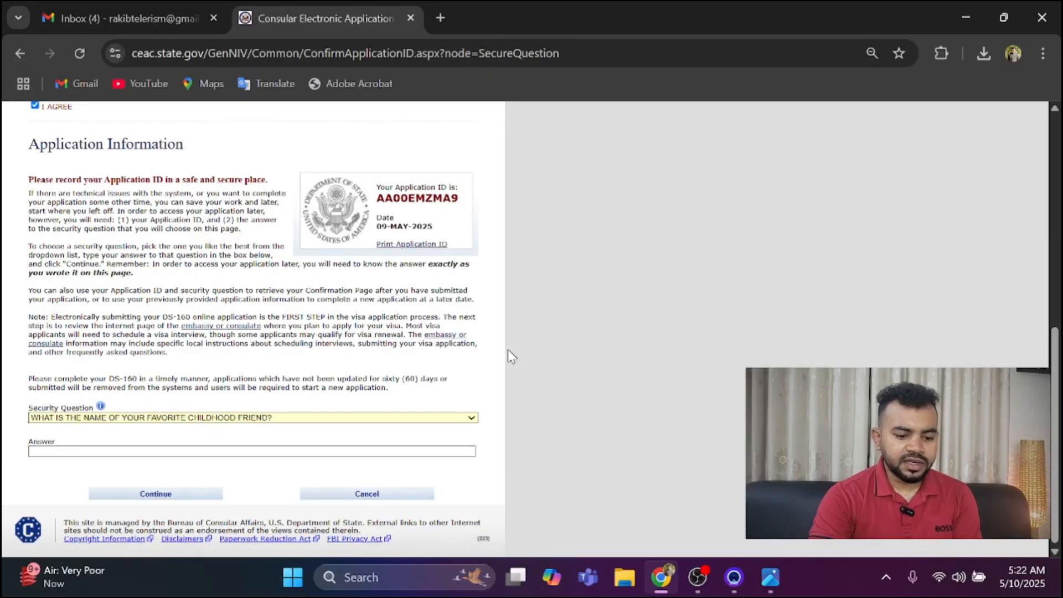
pyautogui.click(275, 452)
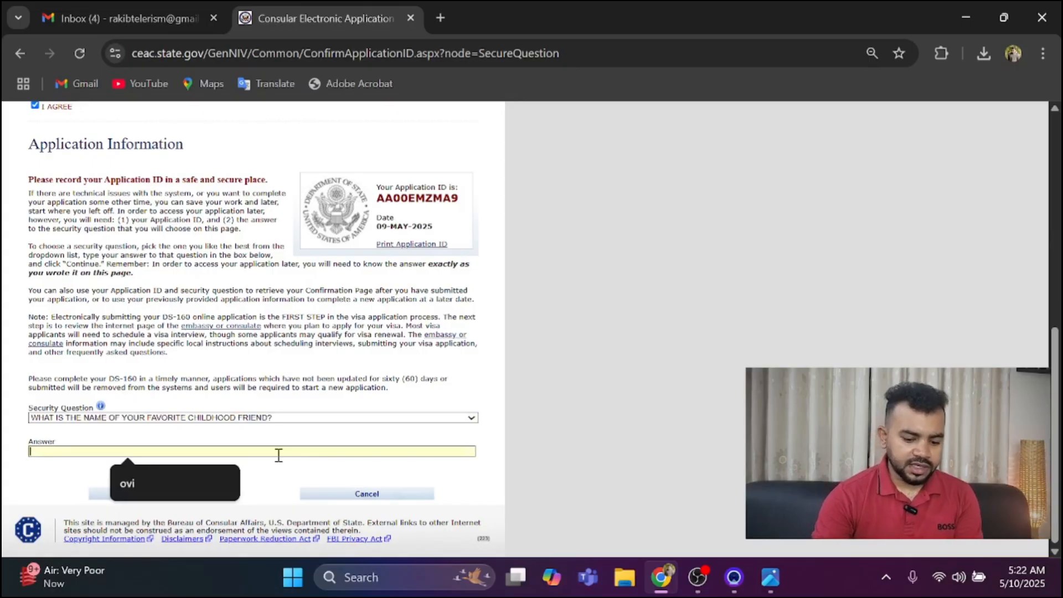
pyautogui.click(236, 471)
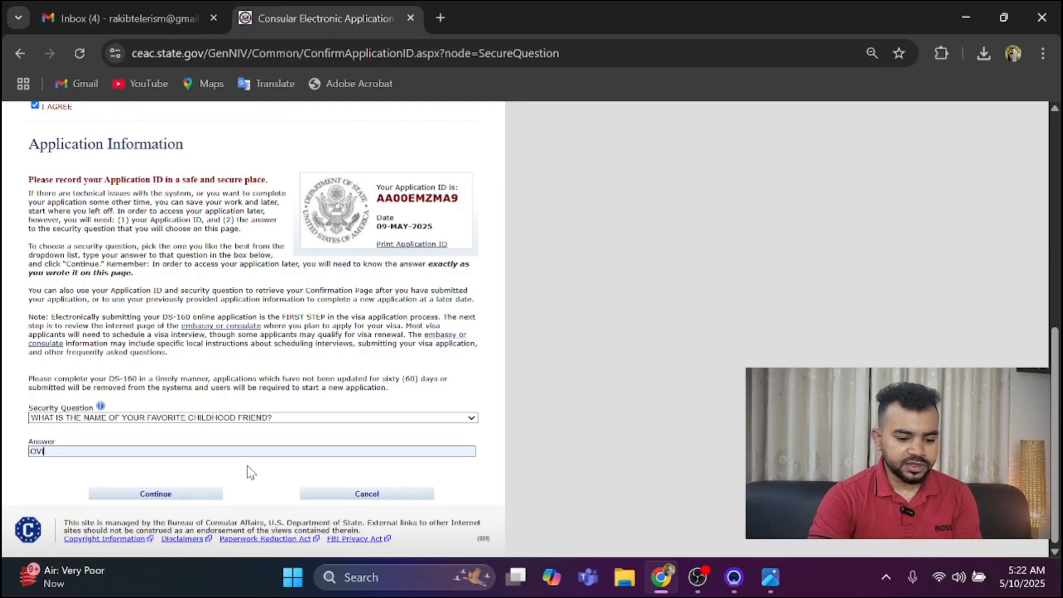
pyautogui.click(162, 499)
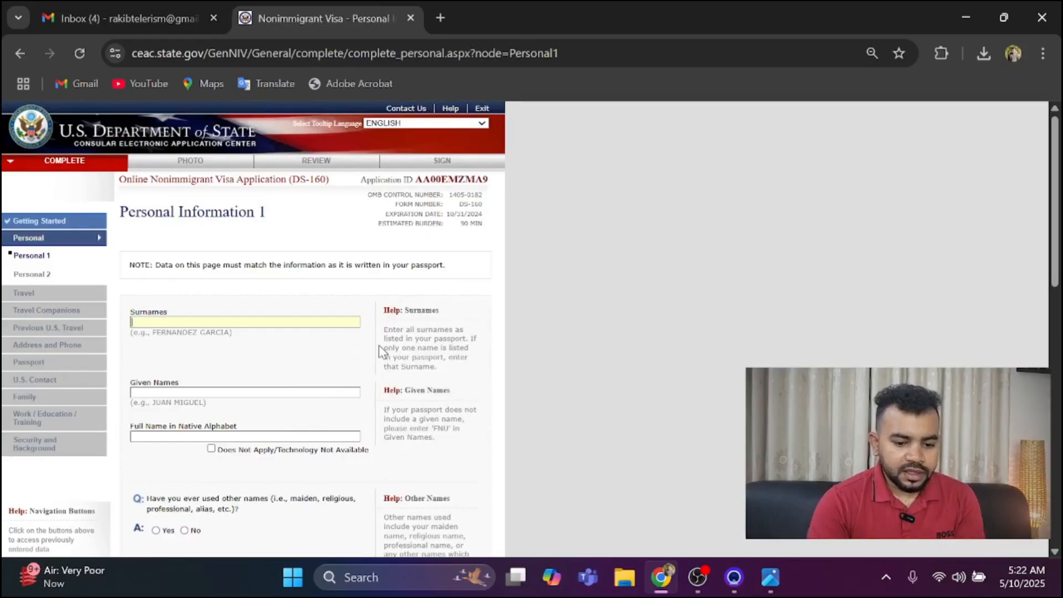
# Step: Look over the blank Personal Information 1 page and open the passport scan in Photos
pyautogui.scroll(-8, 378, 349)
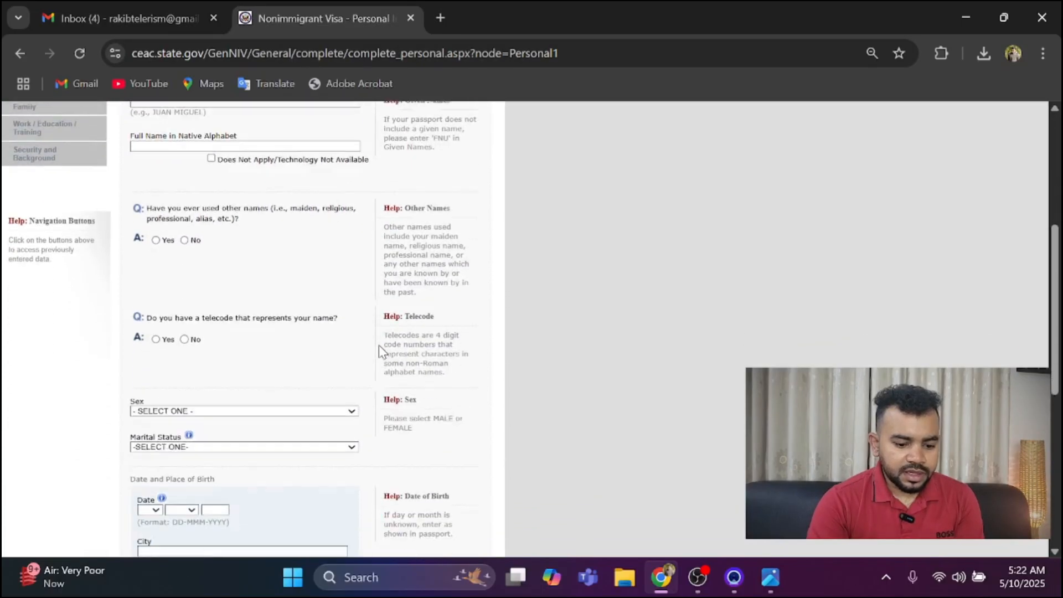
pyautogui.scroll(-4, 379, 345)
pyautogui.scroll(9, 379, 344)
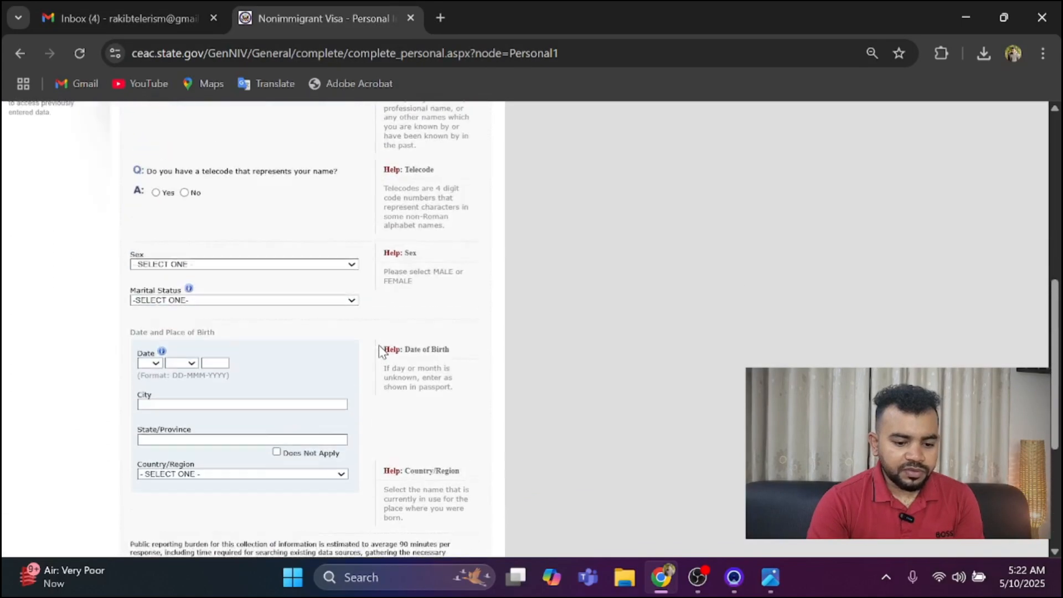
pyautogui.scroll(3, 379, 344)
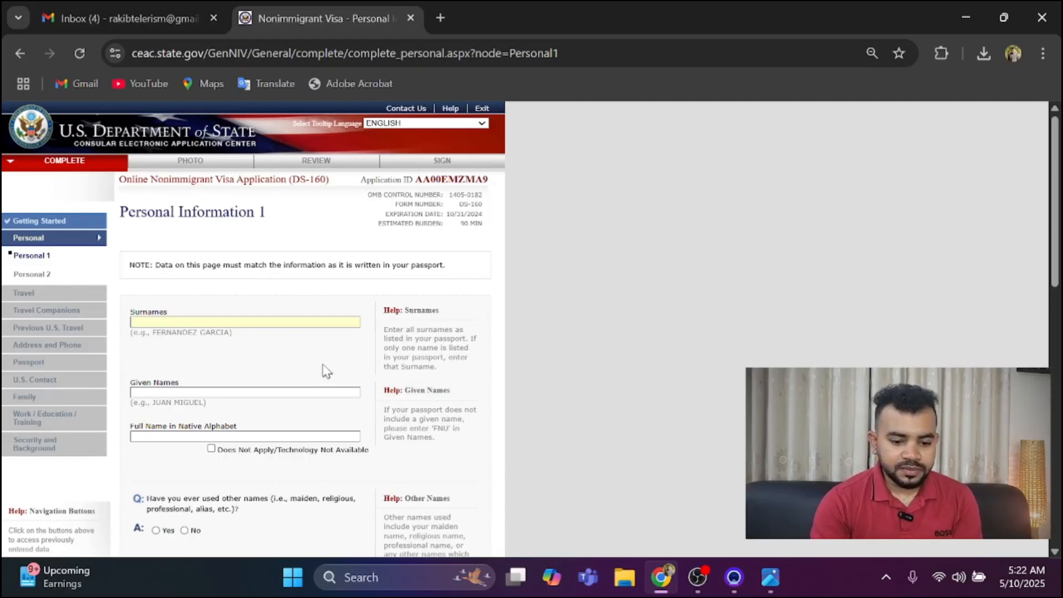
pyautogui.scroll(-2, 327, 309)
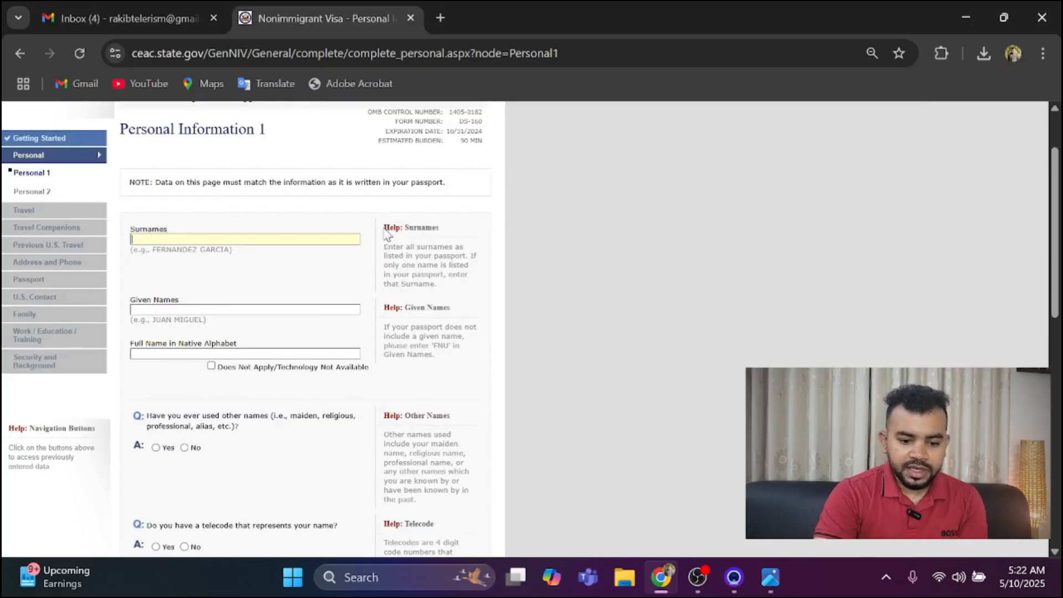
pyautogui.moveTo(384, 230); pyautogui.dragTo(449, 288)
pyautogui.click(452, 291)
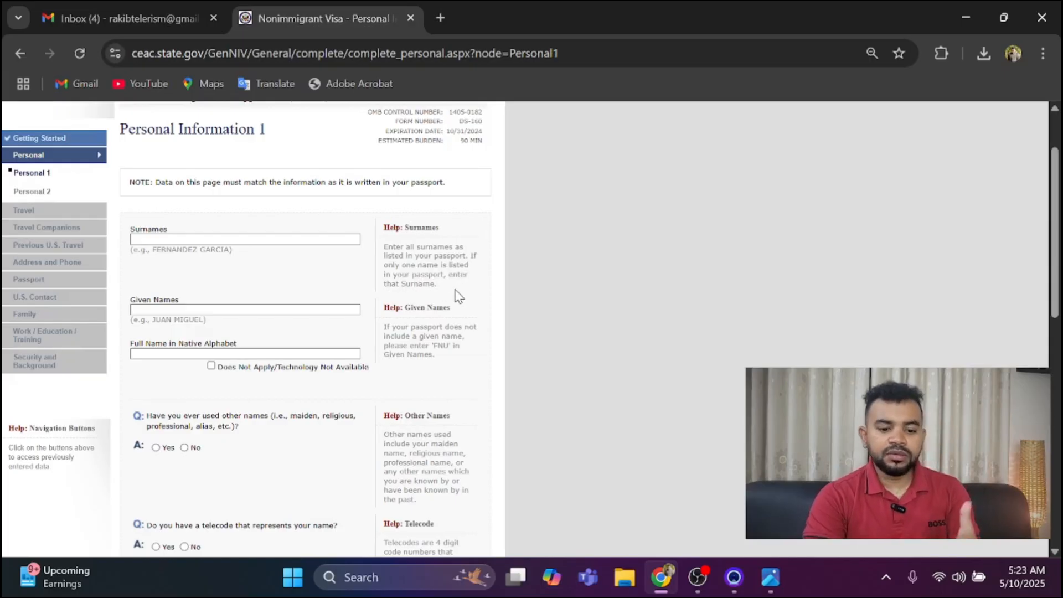
pyautogui.scroll(2, 459, 294)
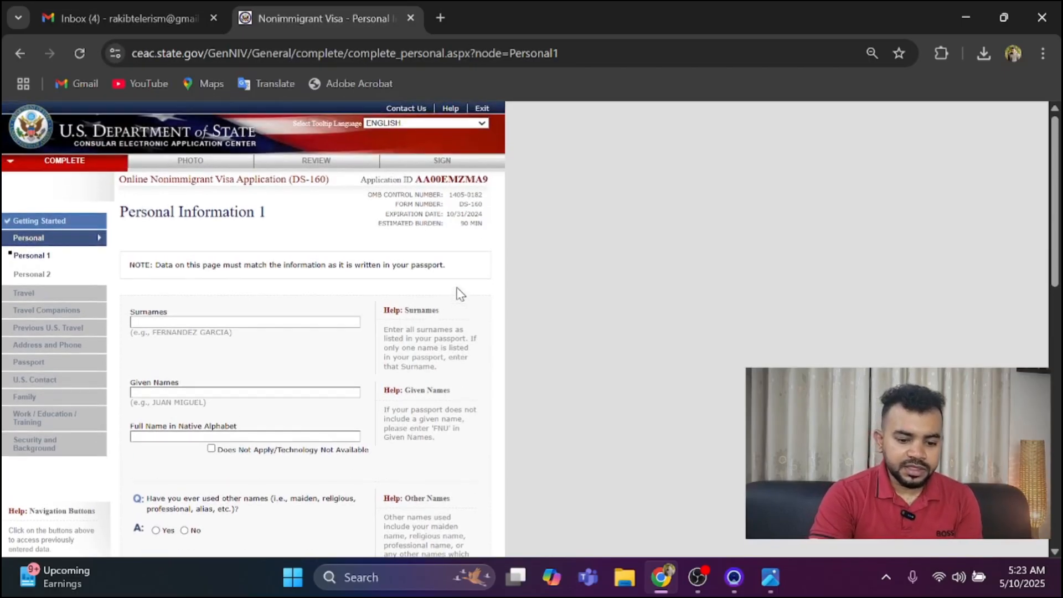
pyautogui.scroll(-3, 437, 249)
pyautogui.scroll(1, 304, 244)
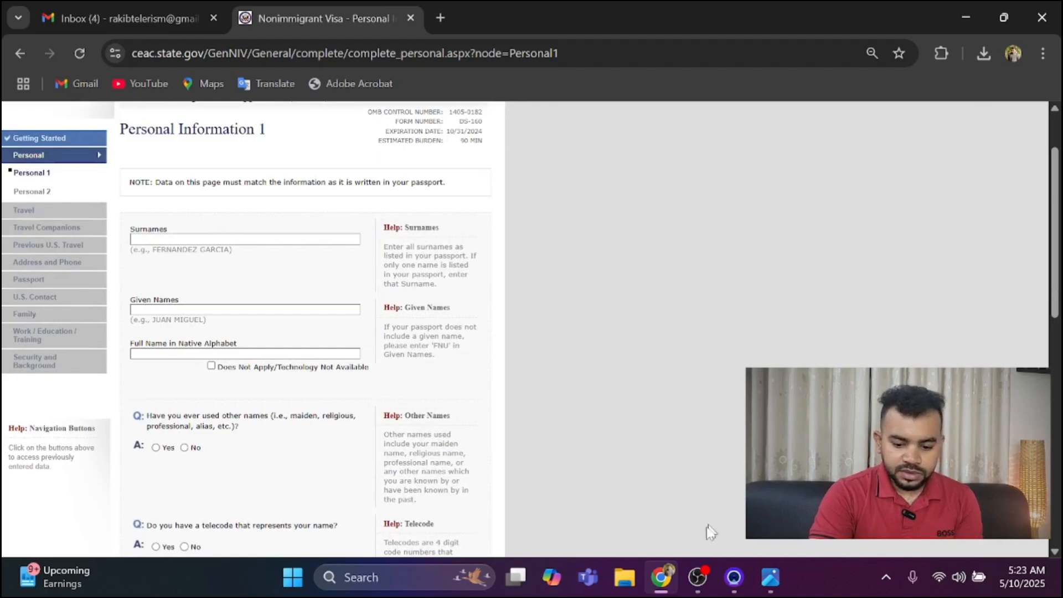
pyautogui.click(768, 578)
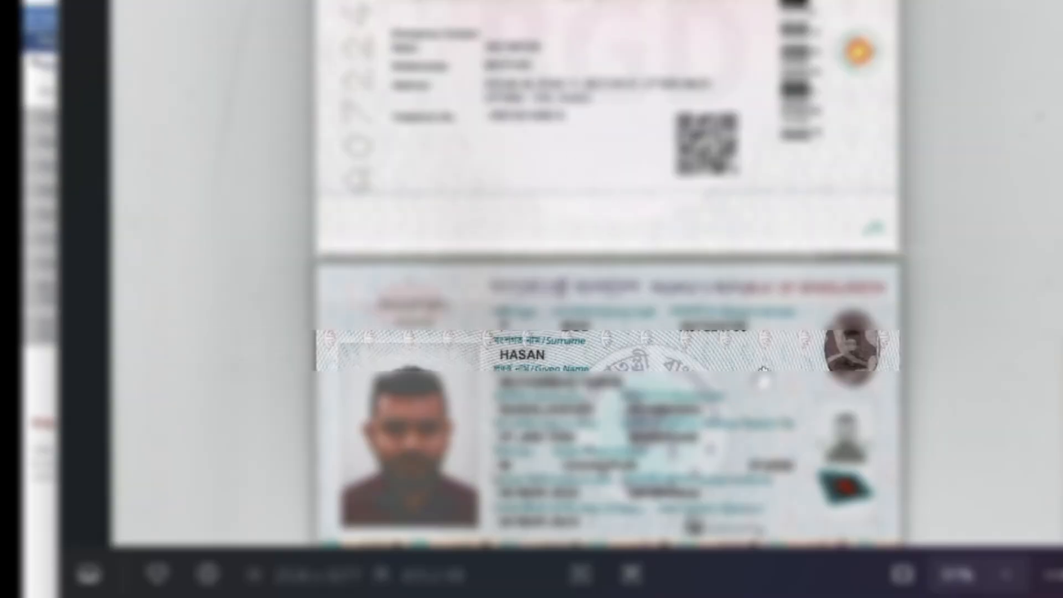
# Step: Enter the surname and given names as printed on the passport scan
pyautogui.scroll(-1, 762, 367)
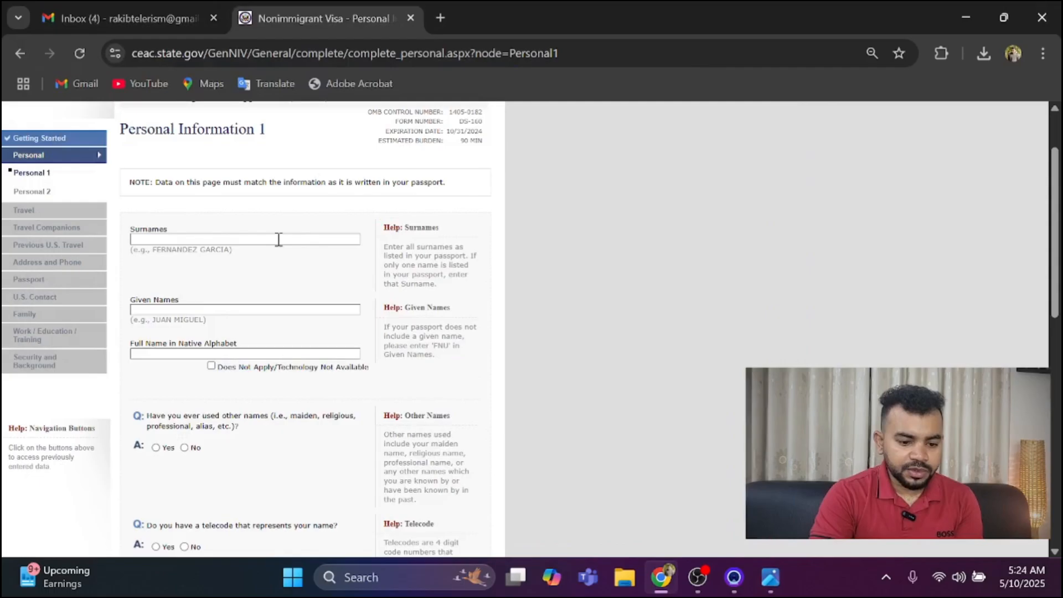
pyautogui.click(279, 239)
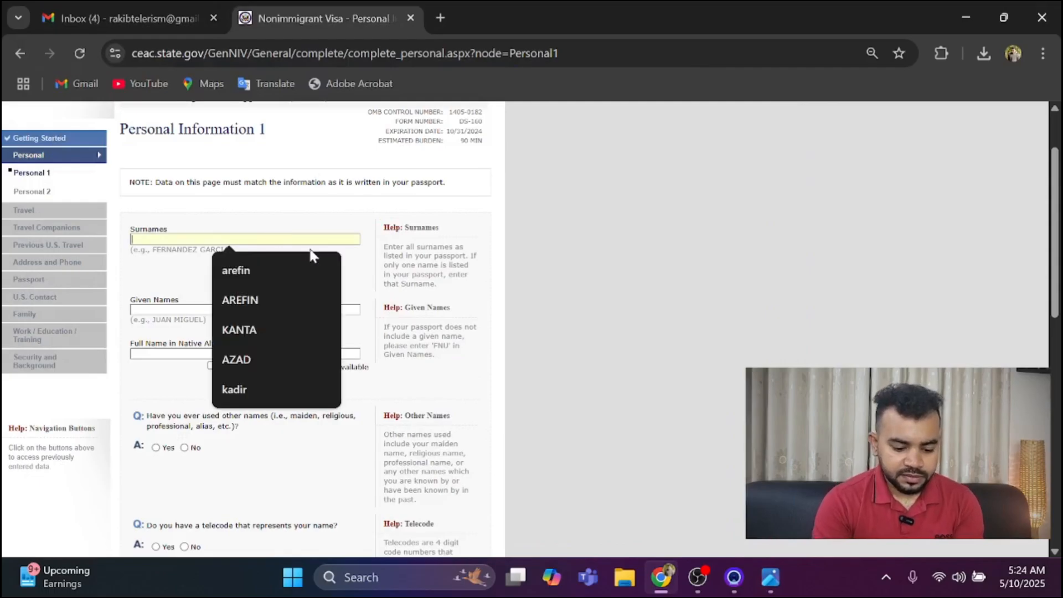
pyautogui.press('Tab')
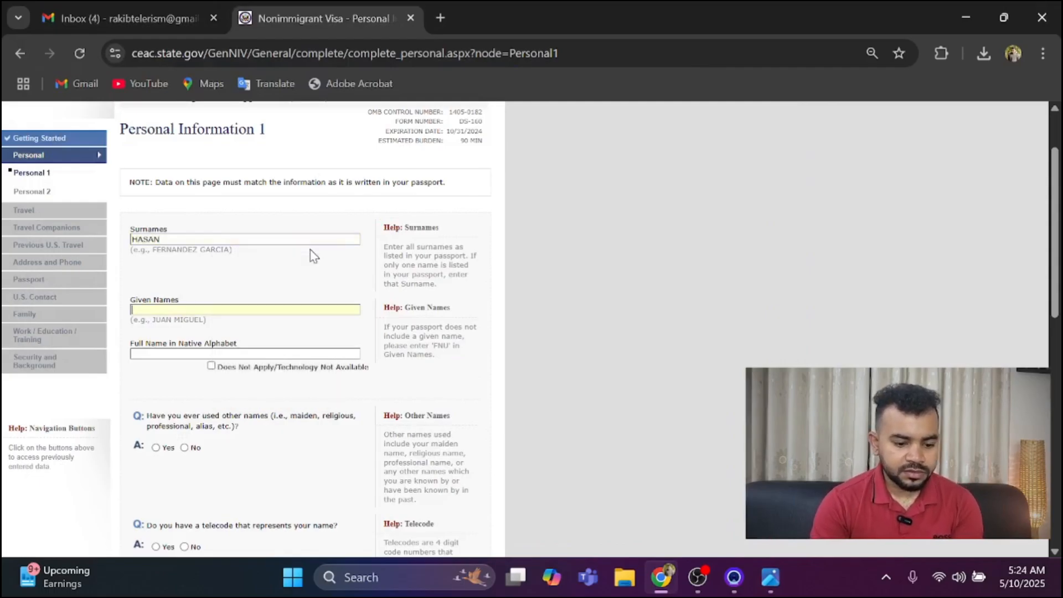
pyautogui.click(770, 577)
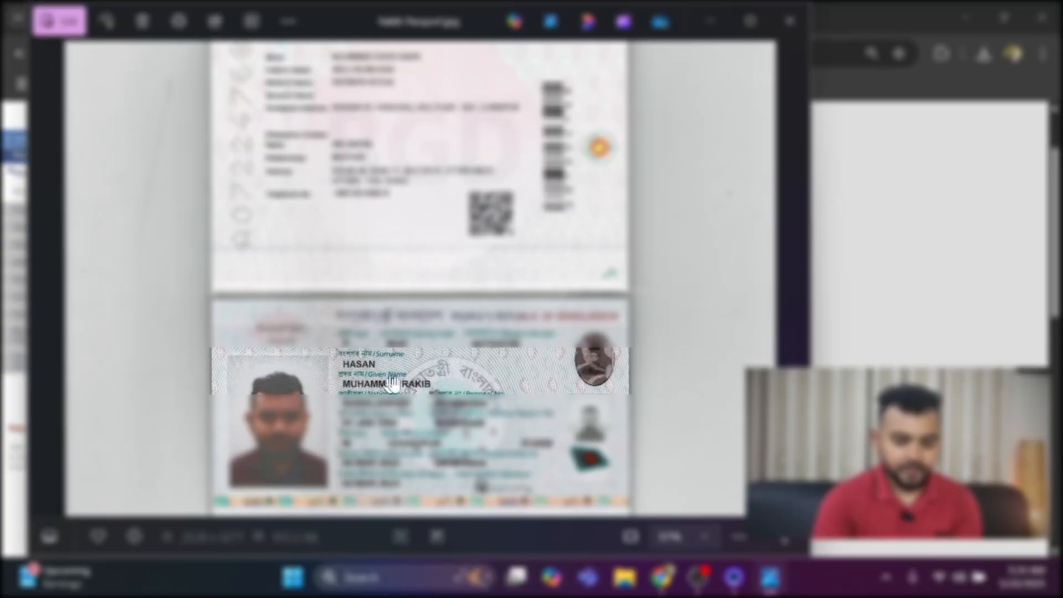
pyautogui.click(715, 23)
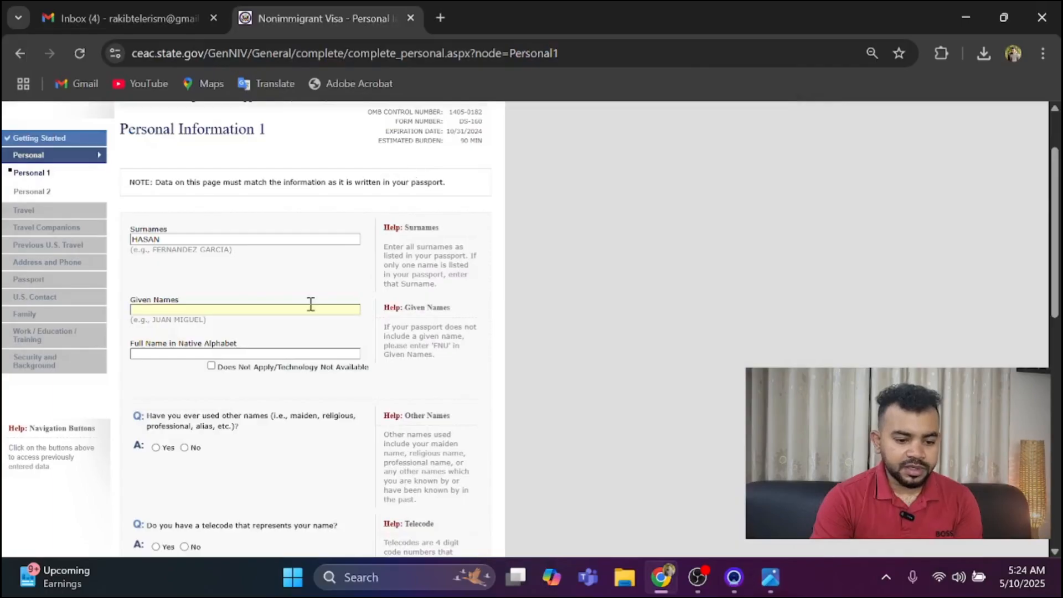
pyautogui.click(276, 306)
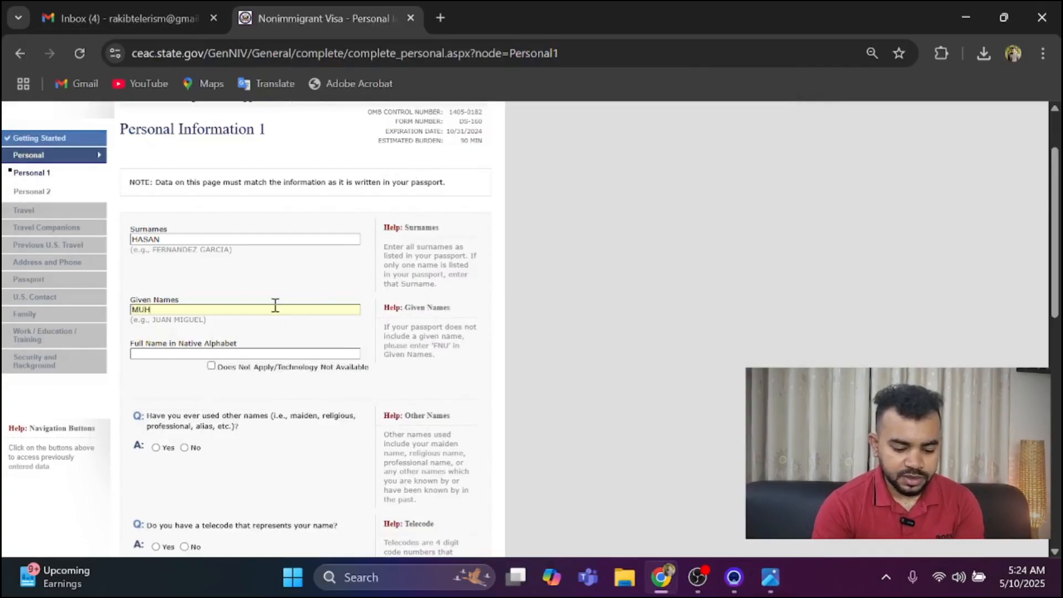
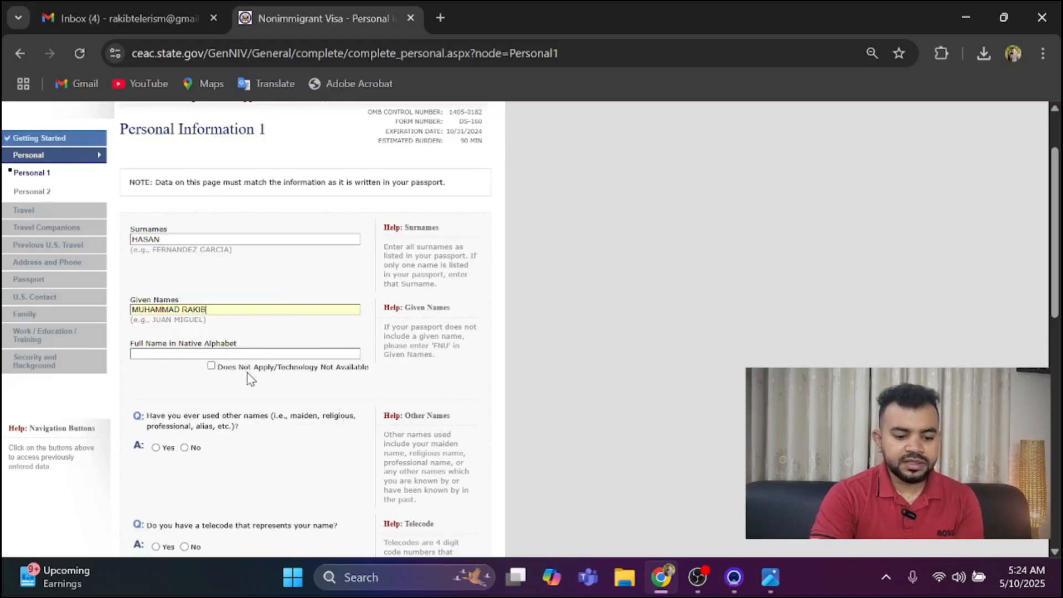
# Step: Mark the native-alphabet full name Does Not Apply and answer No to other names used
pyautogui.click(211, 366)
pyautogui.scroll(-2, 282, 333)
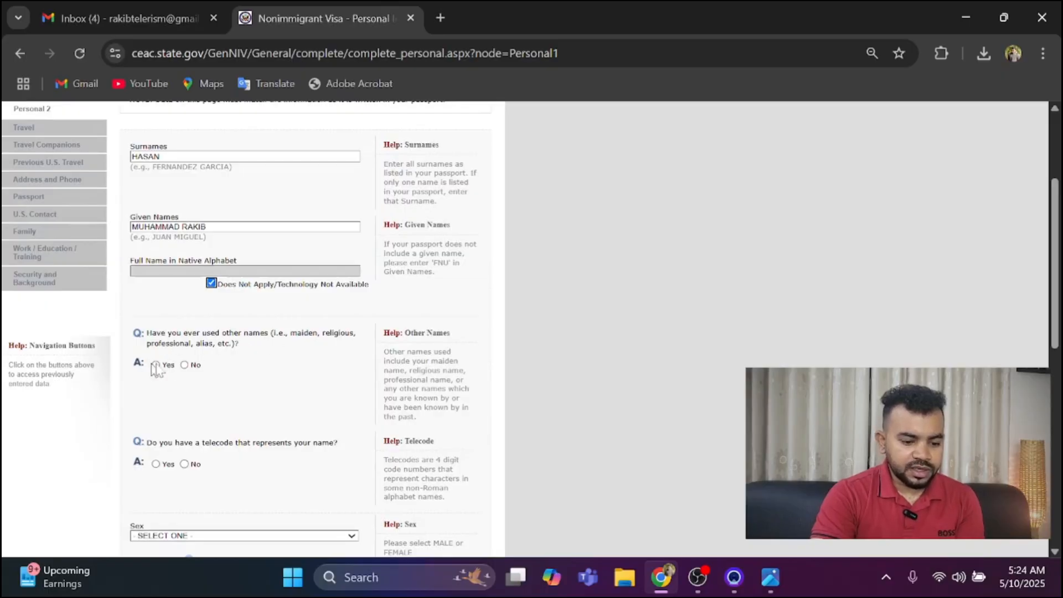
pyautogui.click(184, 364)
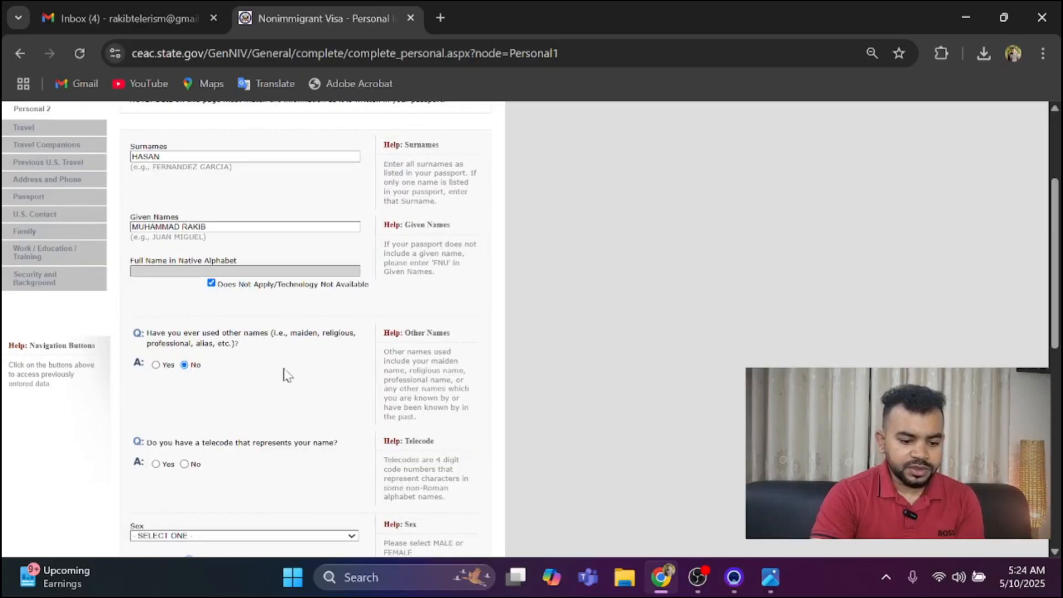
pyautogui.scroll(3, 328, 387)
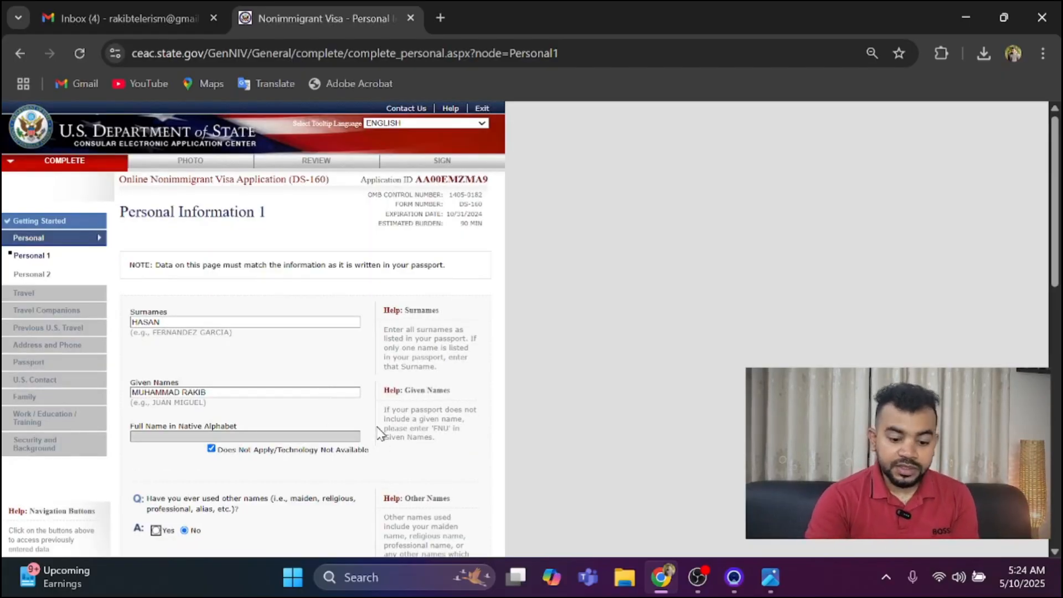
pyautogui.scroll(-6, 371, 426)
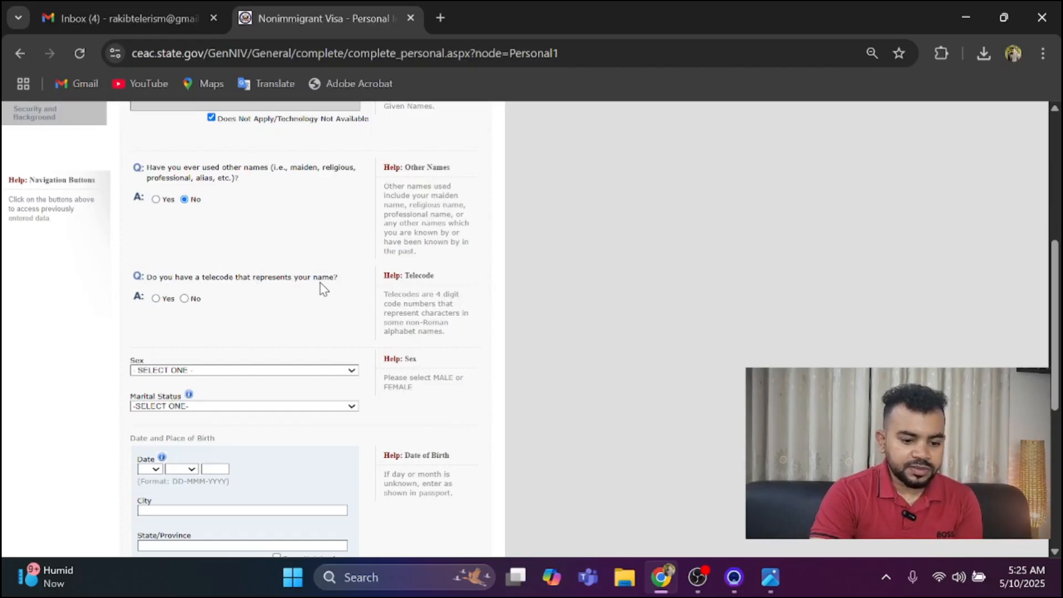
# Step: Answer No to telecode, and set sex to MALE and marital status to MARRIED
pyautogui.click(185, 299)
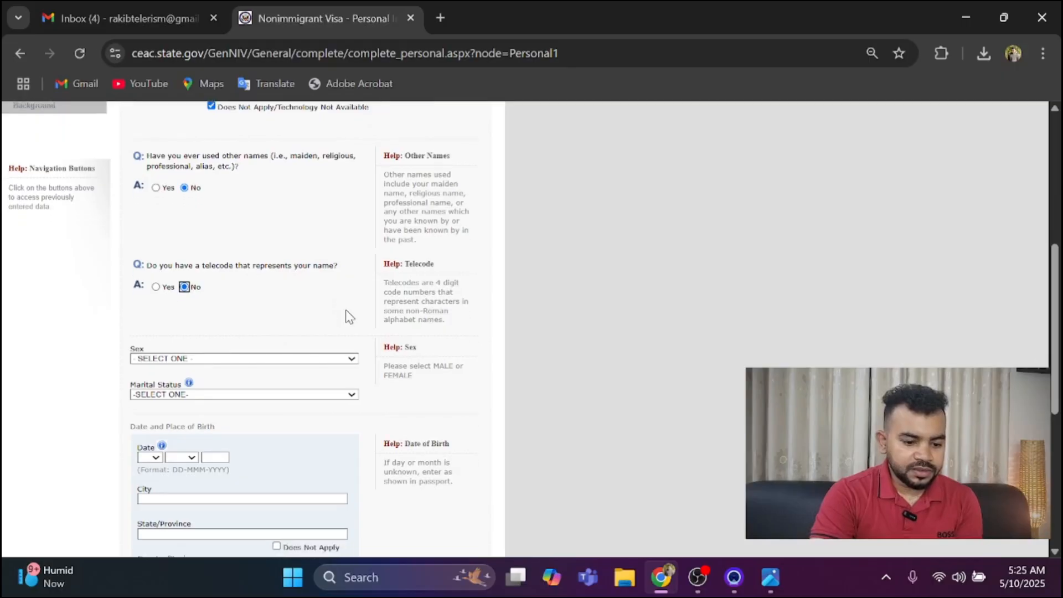
pyautogui.scroll(-5, 299, 313)
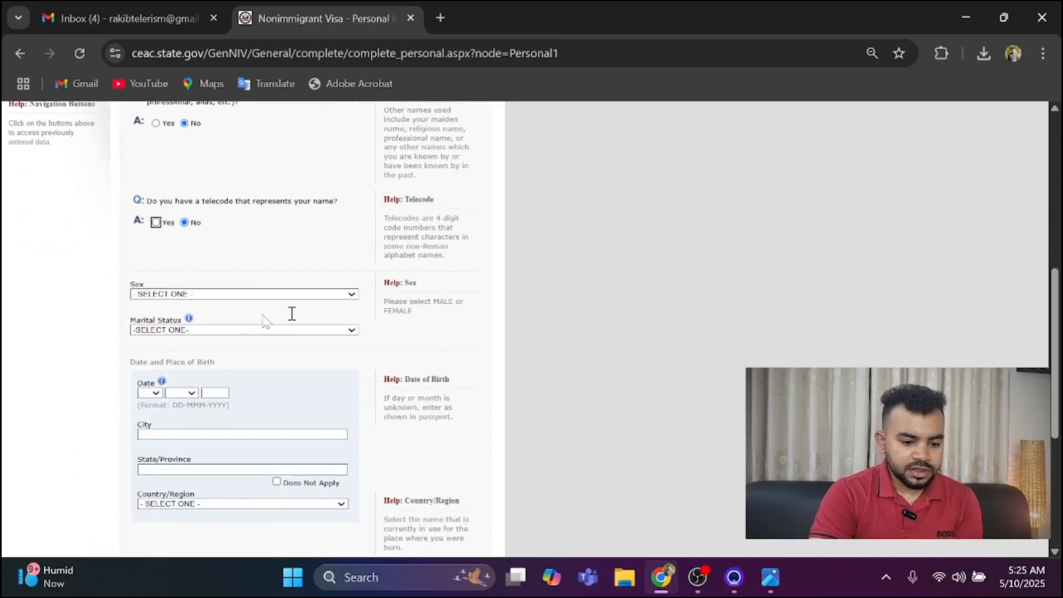
pyautogui.click(303, 295)
pyautogui.click(183, 330)
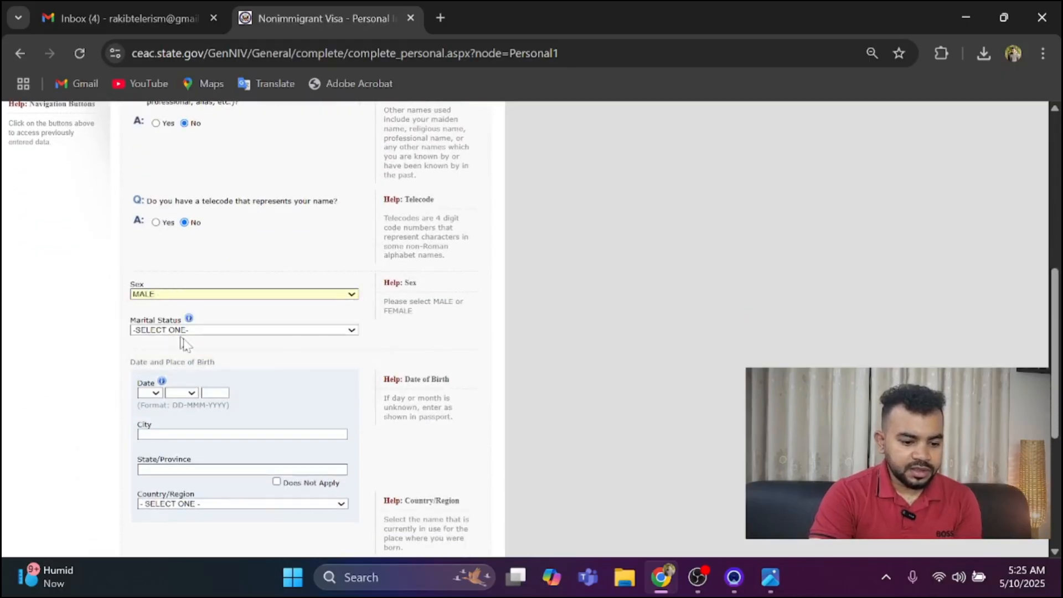
pyautogui.click(330, 331)
pyautogui.click(224, 364)
pyautogui.scroll(-2, 332, 364)
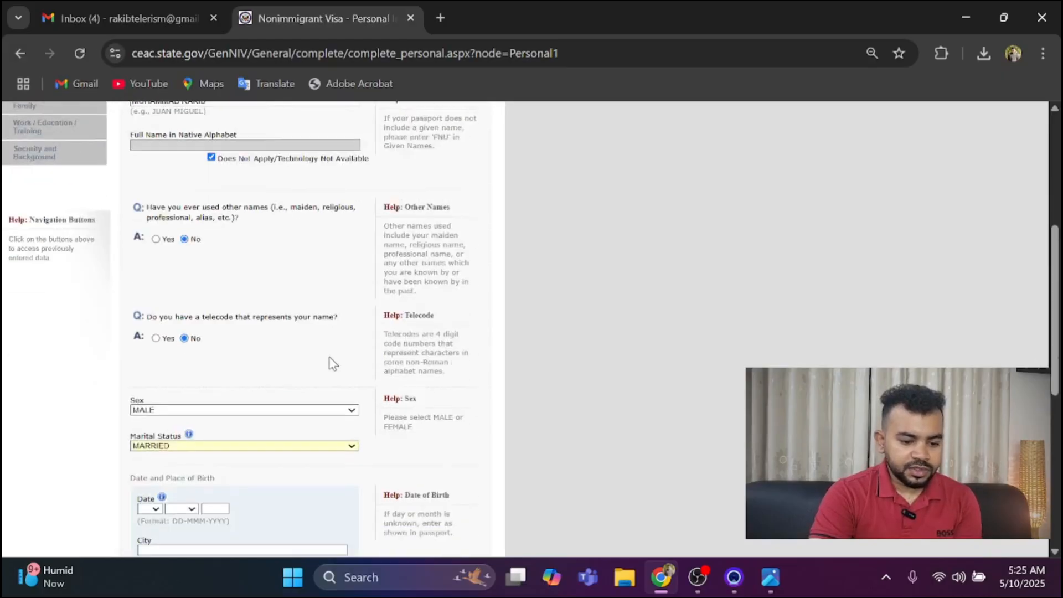
pyautogui.scroll(-5, 332, 364)
# Step: Set the date of birth to 01 JAN 1998
pyautogui.click(151, 201)
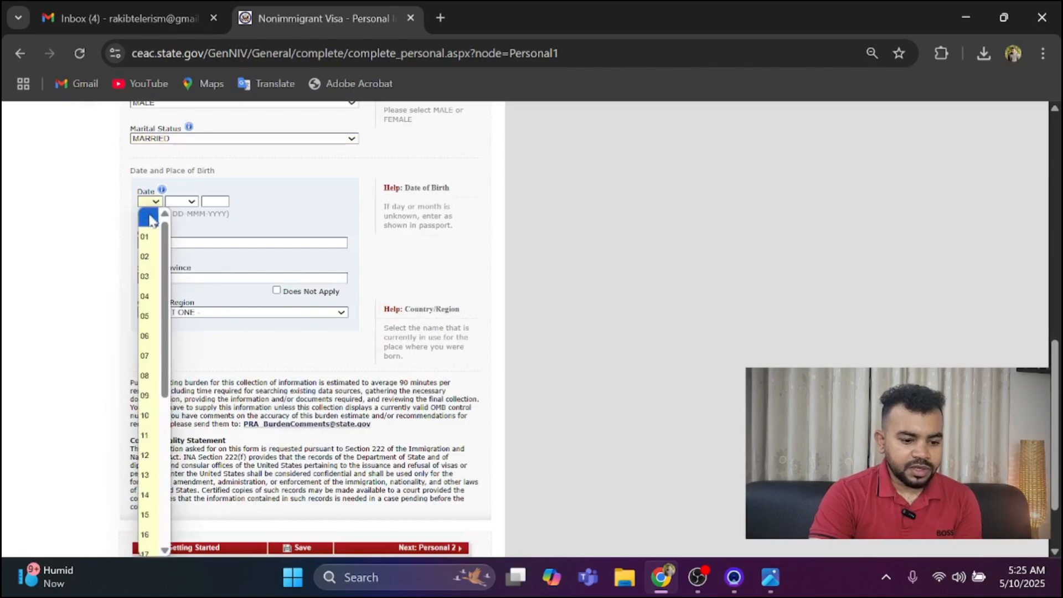
pyautogui.click(146, 236)
pyautogui.click(181, 202)
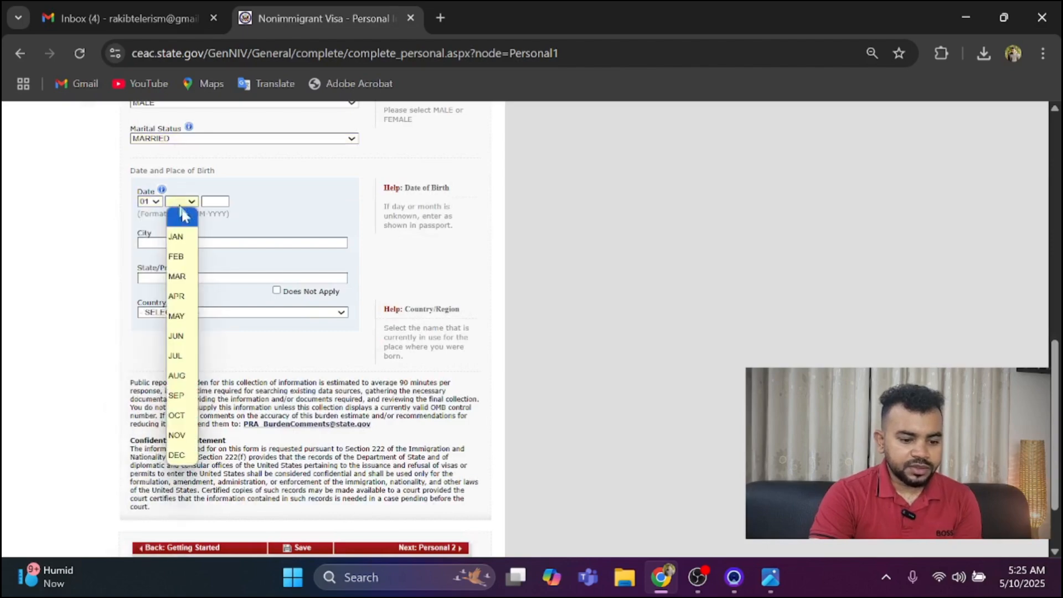
pyautogui.click(184, 238)
pyautogui.click(215, 201)
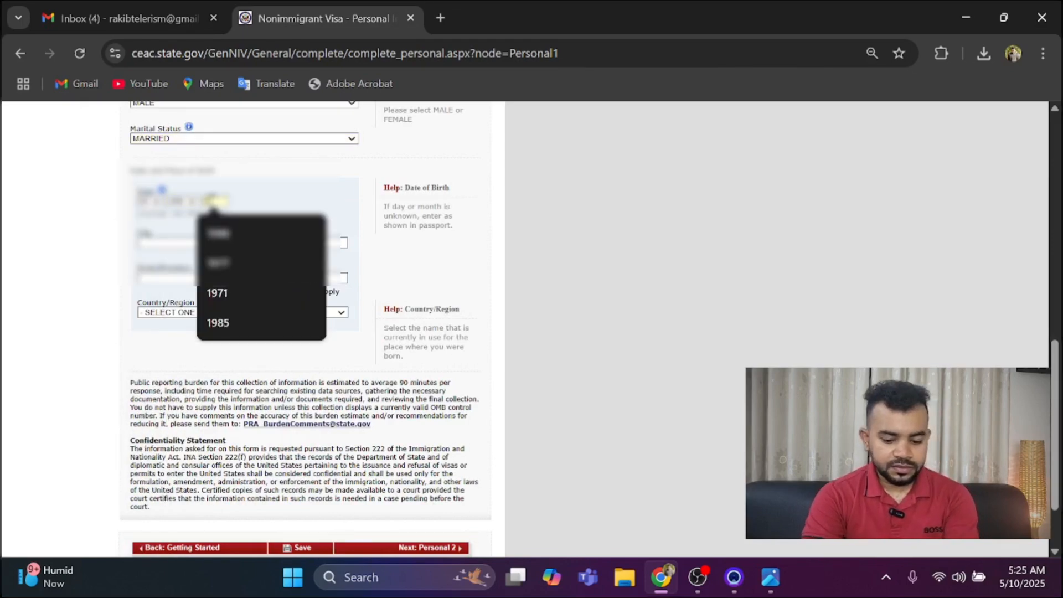
pyautogui.write('1998')
pyautogui.click(344, 220)
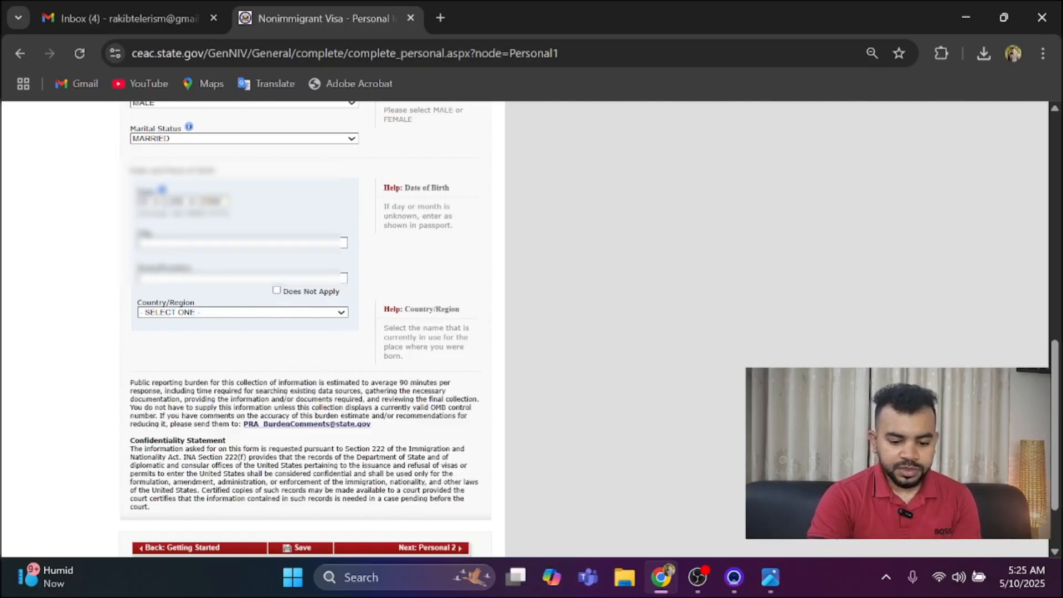
# Step: Enter birth city CHANDPUR, state Does Not Apply, and country BANGLADESH from the passport
pyautogui.click(771, 577)
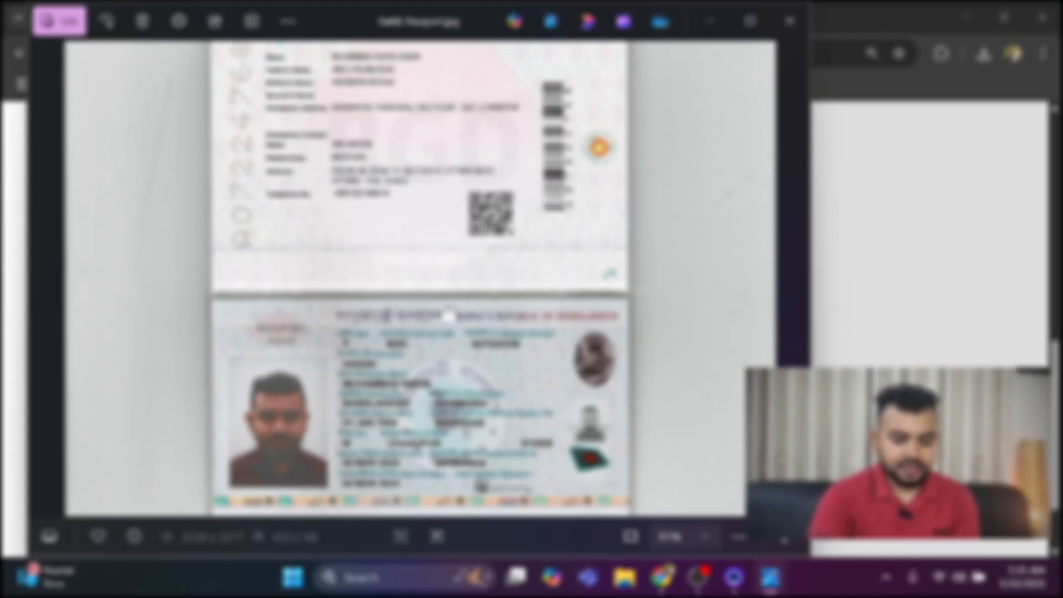
pyautogui.click(871, 326)
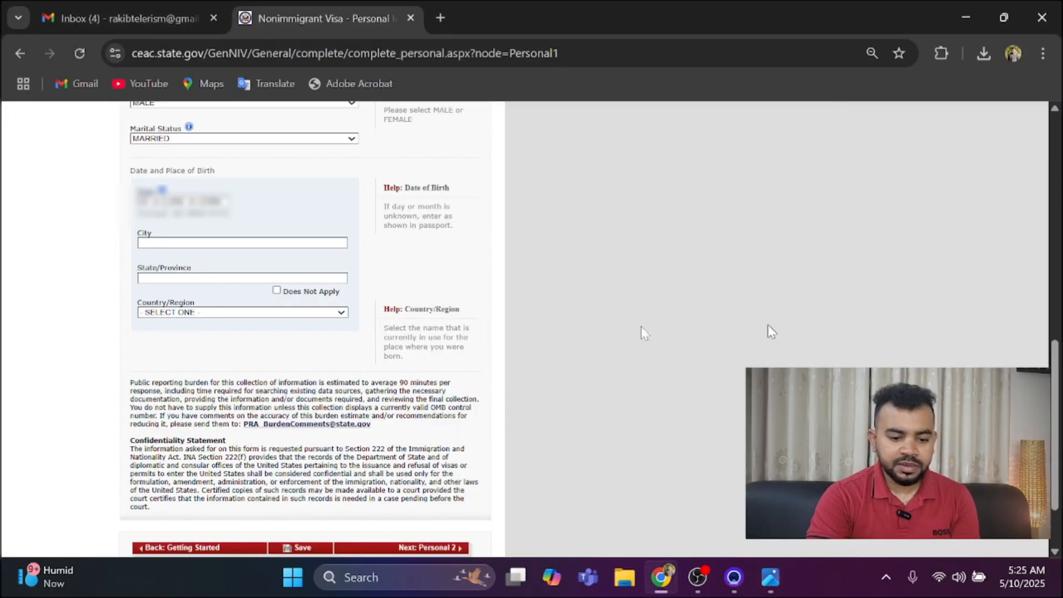
pyautogui.click(205, 243)
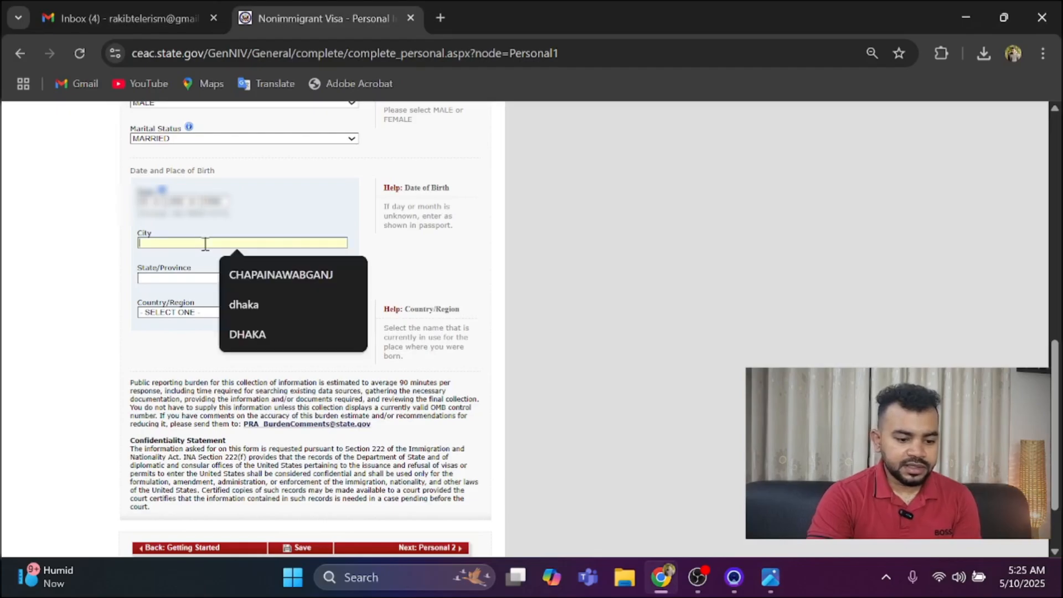
pyautogui.write('CHANDPUR')
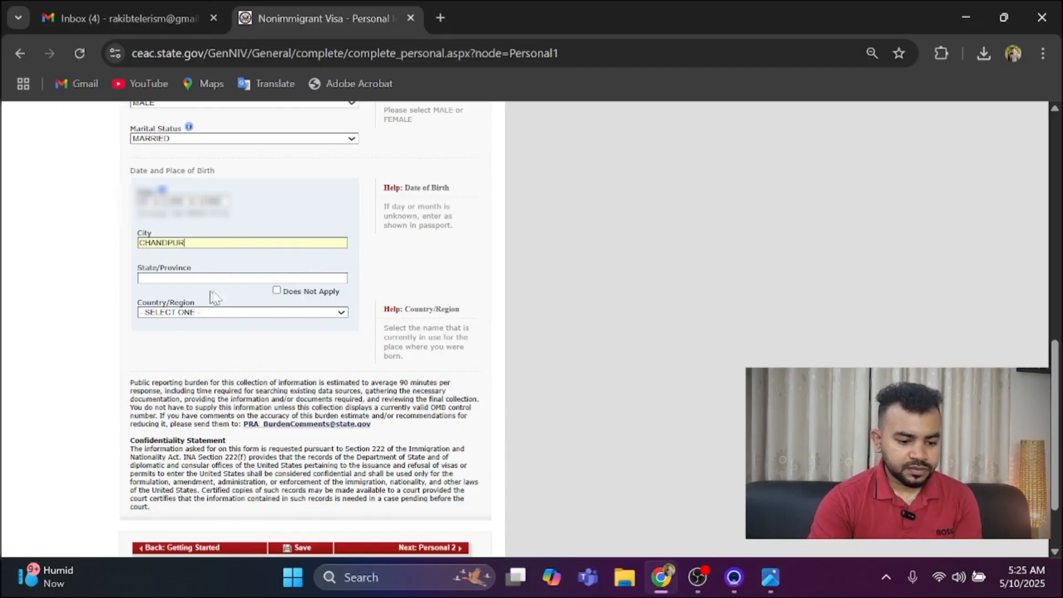
pyautogui.click(276, 291)
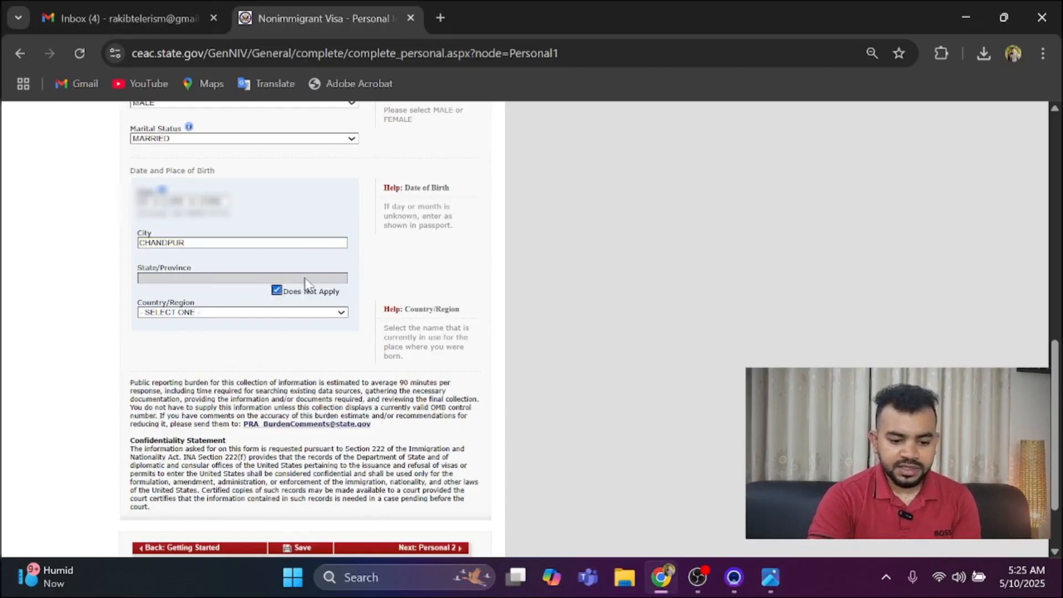
pyautogui.click(324, 312)
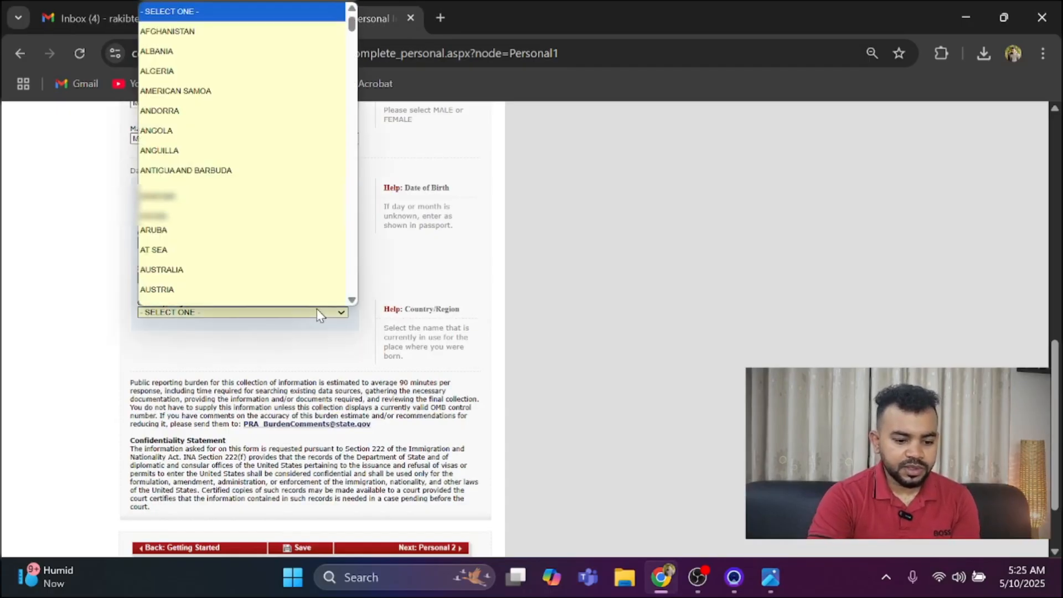
pyautogui.press('Down')
pyautogui.press('Down')
pyautogui.press('Down')
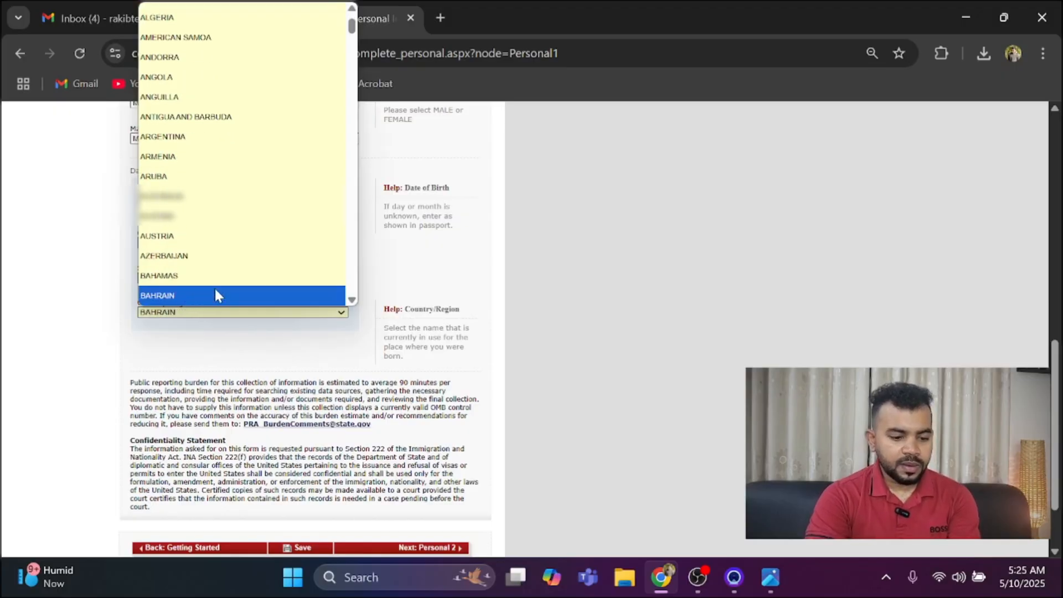
pyautogui.click(207, 298)
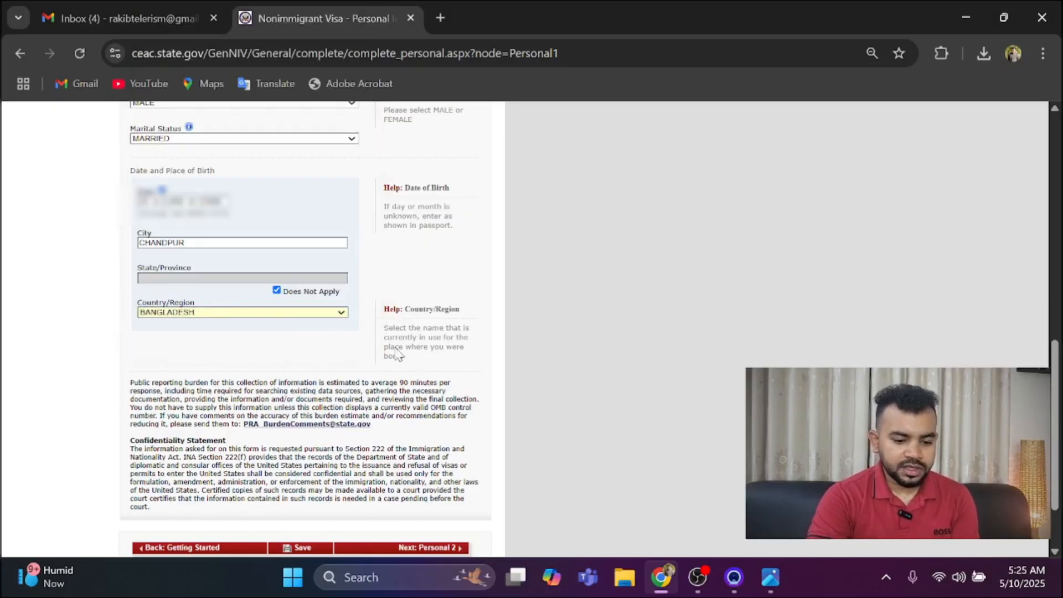
pyautogui.scroll(-1, 418, 342)
pyautogui.scroll(-1, 417, 341)
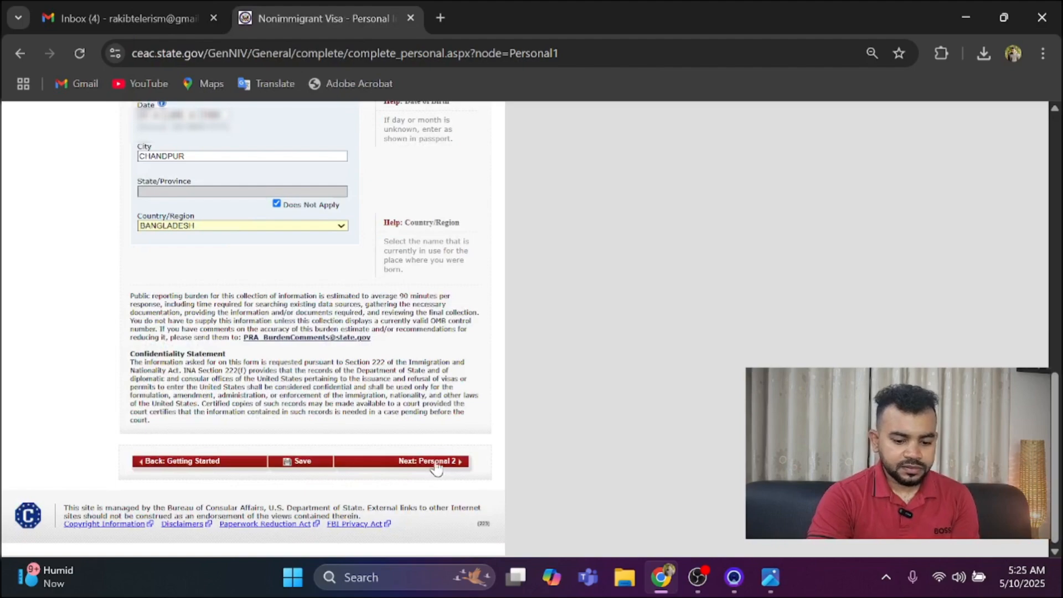
# Step: Advance to Personal Information 2 and choose BANGLADESH as the nationality
pyautogui.click(437, 463)
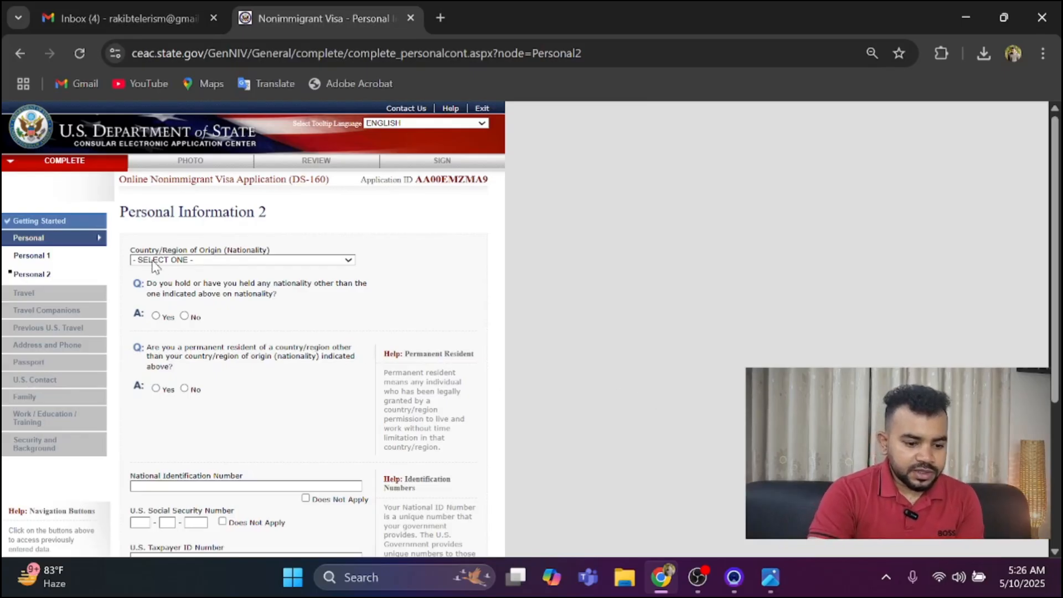
pyautogui.click(324, 260)
pyautogui.press('b')
pyautogui.press('b')
pyautogui.press('b')
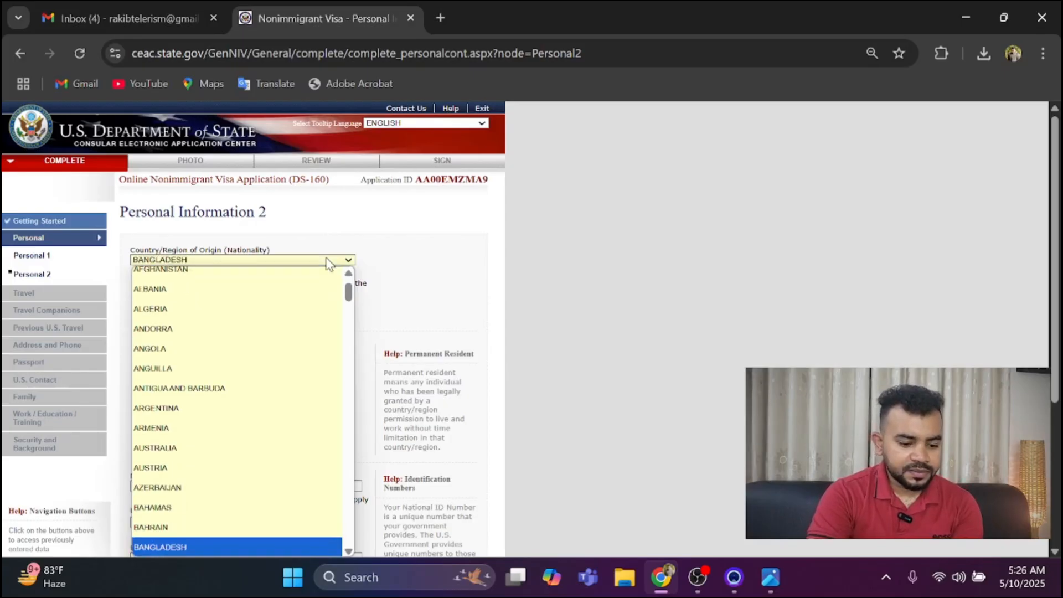
pyautogui.press('Return')
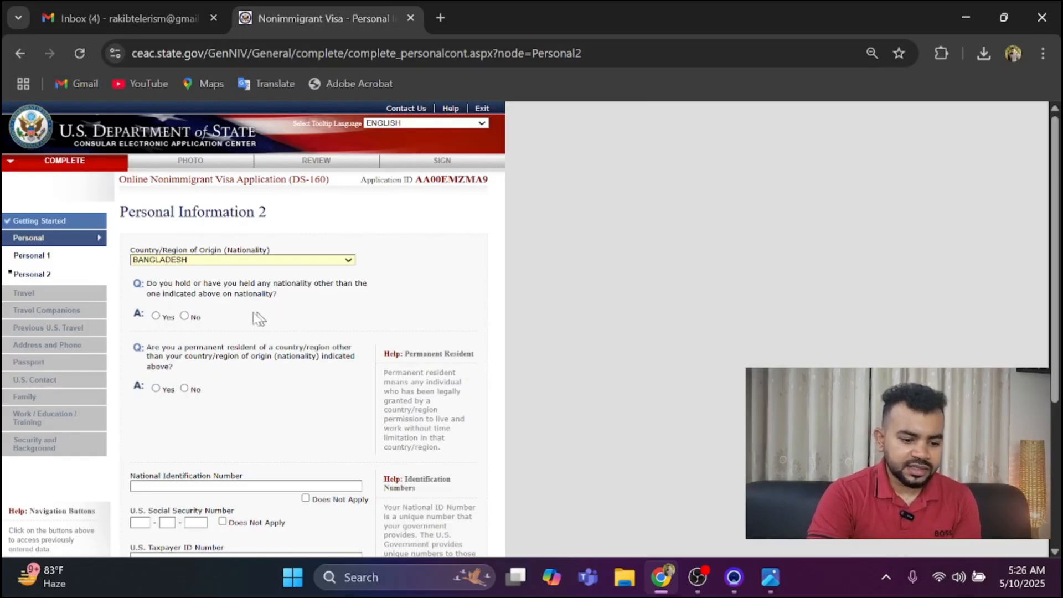
# Step: Answer No to holding another nationality and to permanent residency elsewhere
pyautogui.click(185, 317)
pyautogui.scroll(-1, 288, 310)
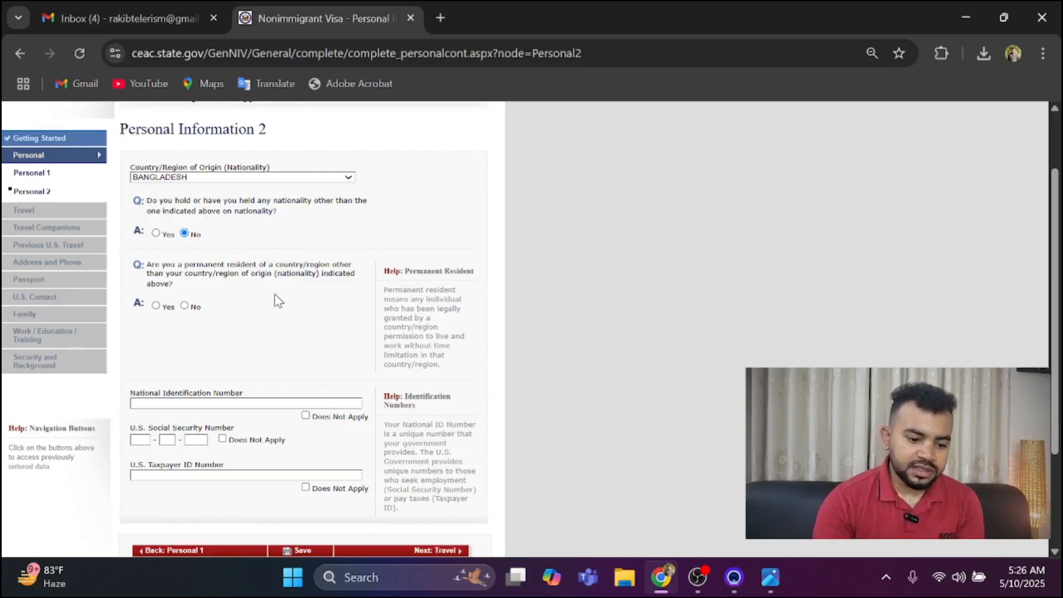
pyautogui.click(184, 306)
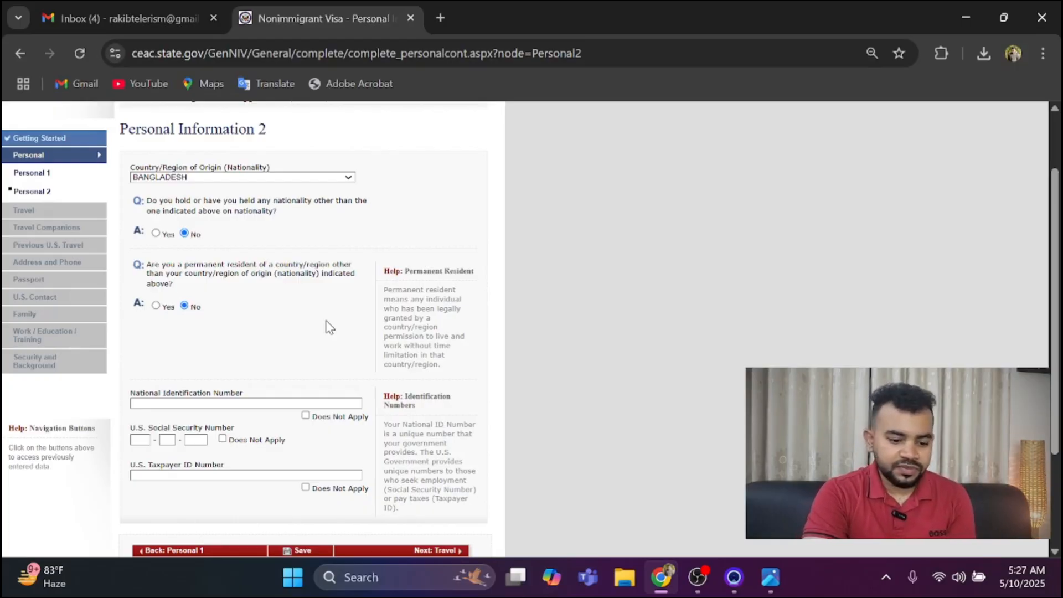
pyautogui.scroll(-2, 255, 371)
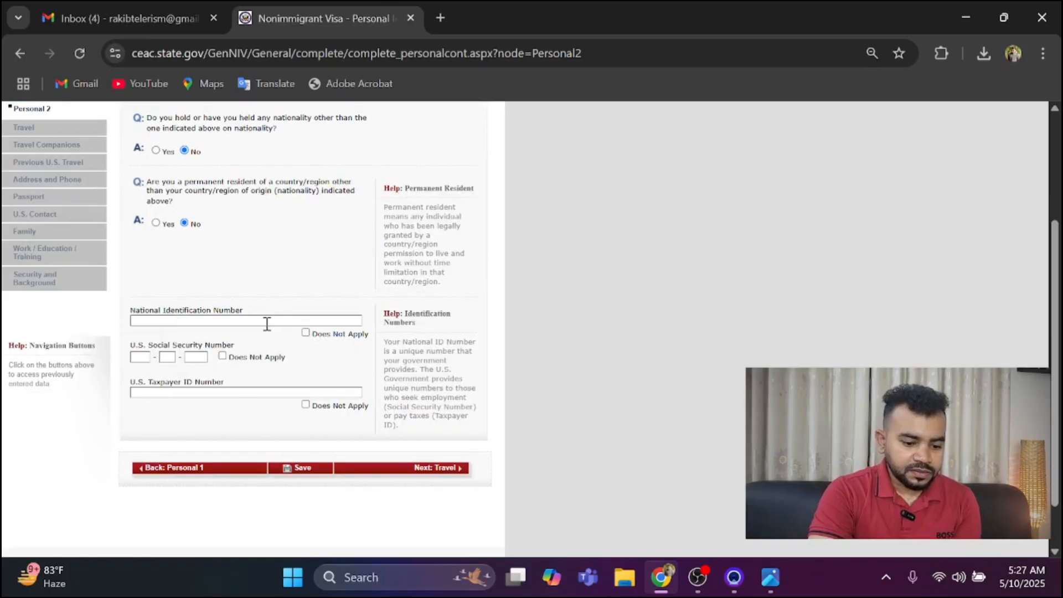
# Step: Enter the national ID number from the passport, mark SSN and taxpayer ID Does Not Apply, and go to Travel
pyautogui.click(267, 323)
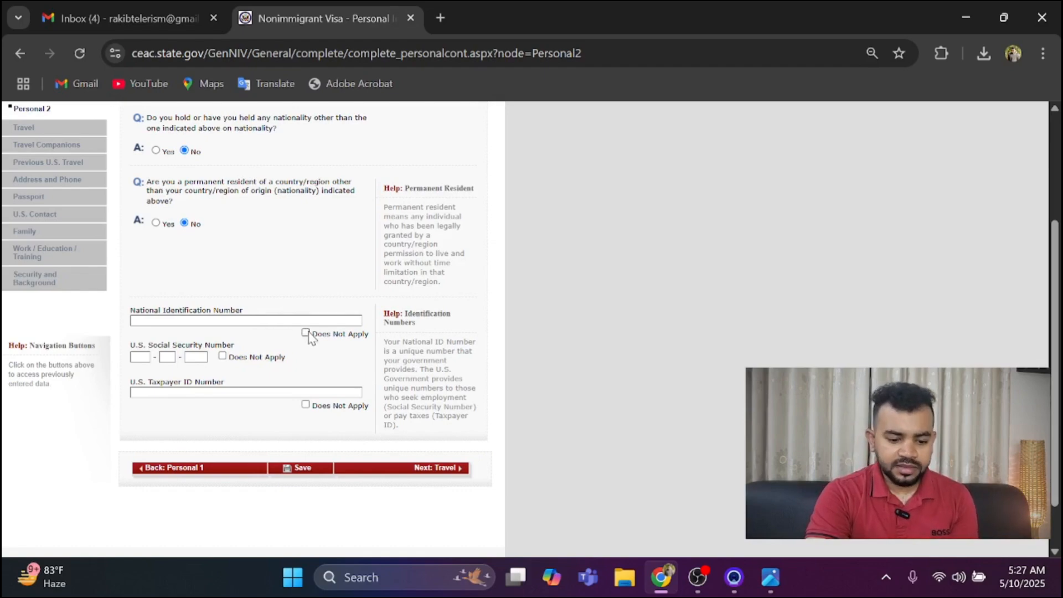
pyautogui.click(776, 581)
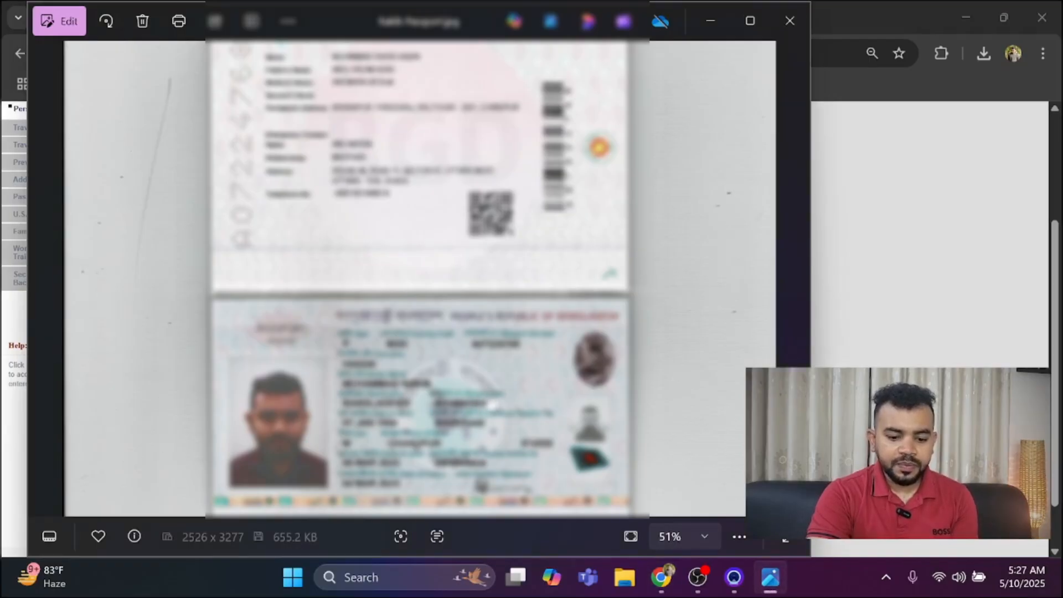
pyautogui.click(898, 311)
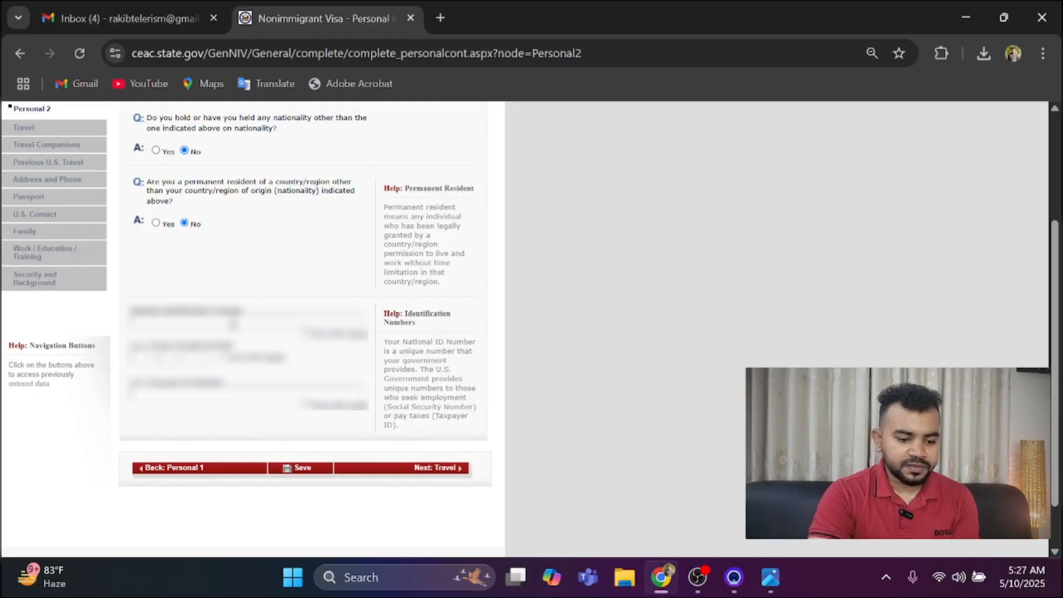
pyautogui.click(233, 321)
pyautogui.write('***')
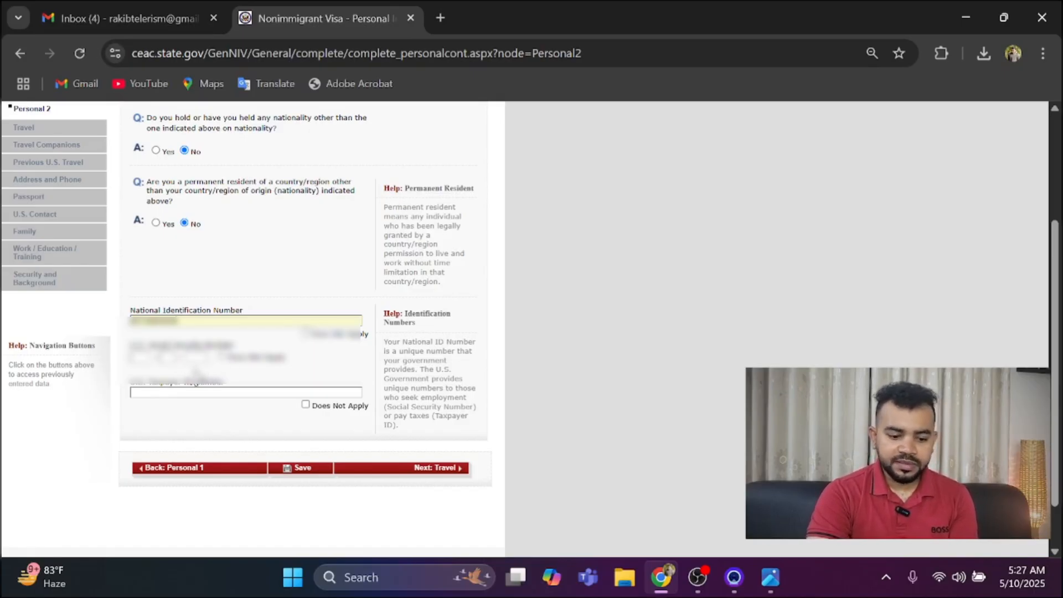
pyautogui.click(222, 355)
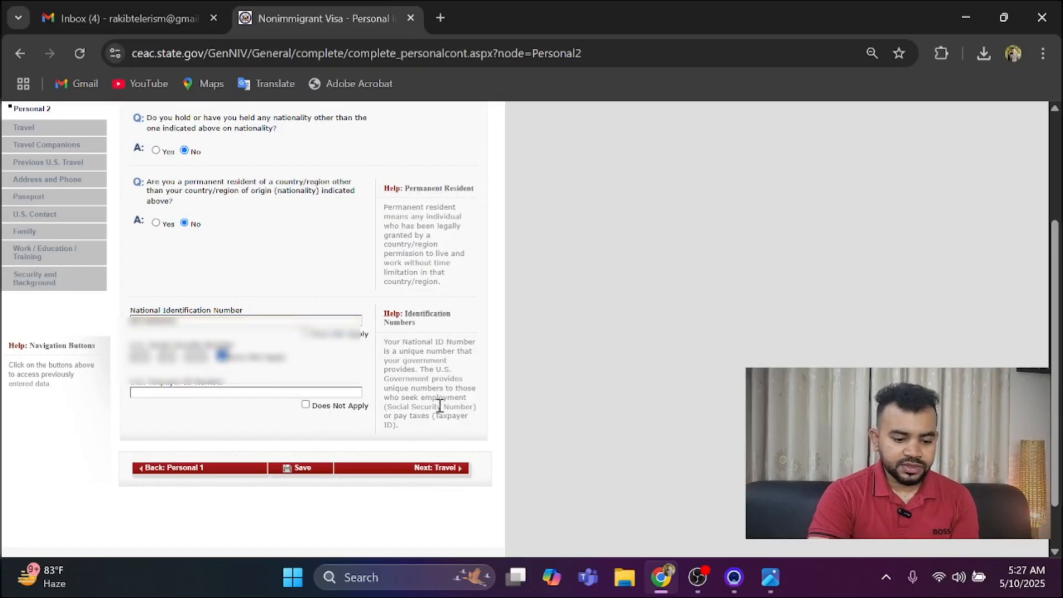
pyautogui.click(305, 404)
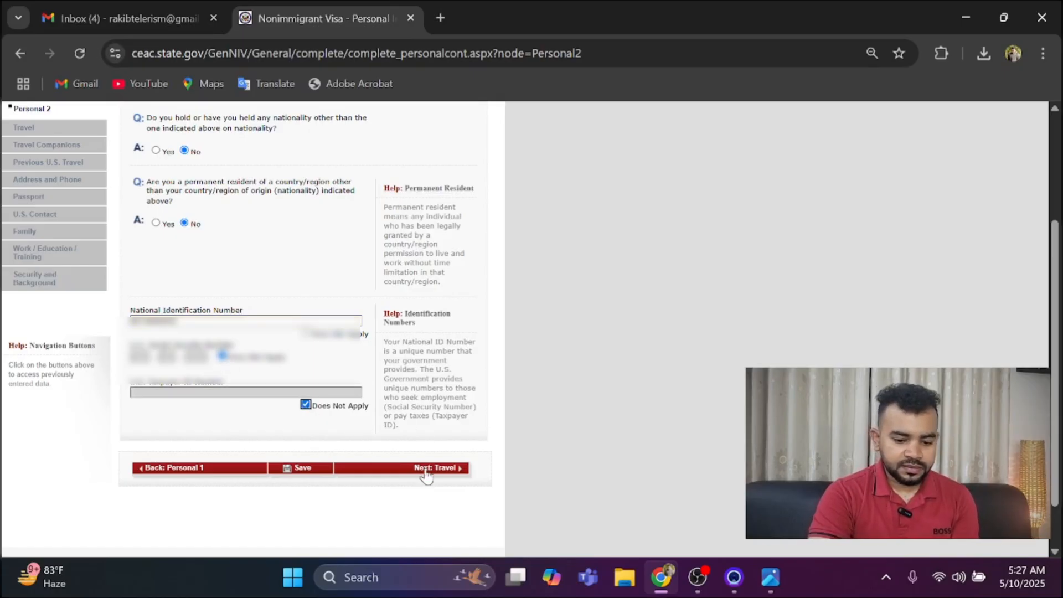
pyautogui.click(439, 467)
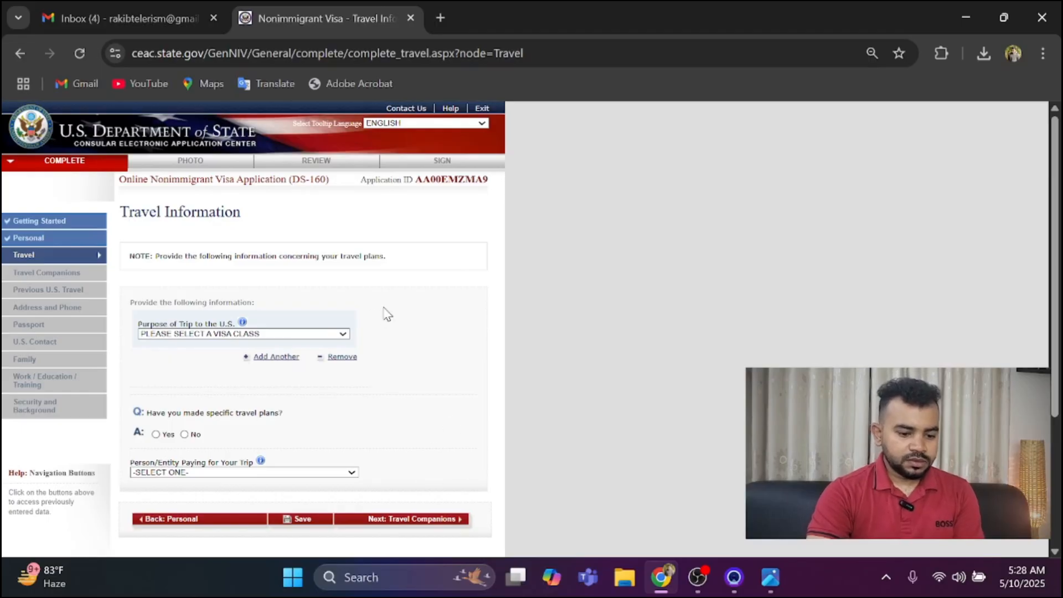
# Step: Return to the Travel Information form and browse the visa classes in the Purpose of Trip list
pyautogui.scroll(-3, 387, 313)
pyautogui.scroll(2, 255, 302)
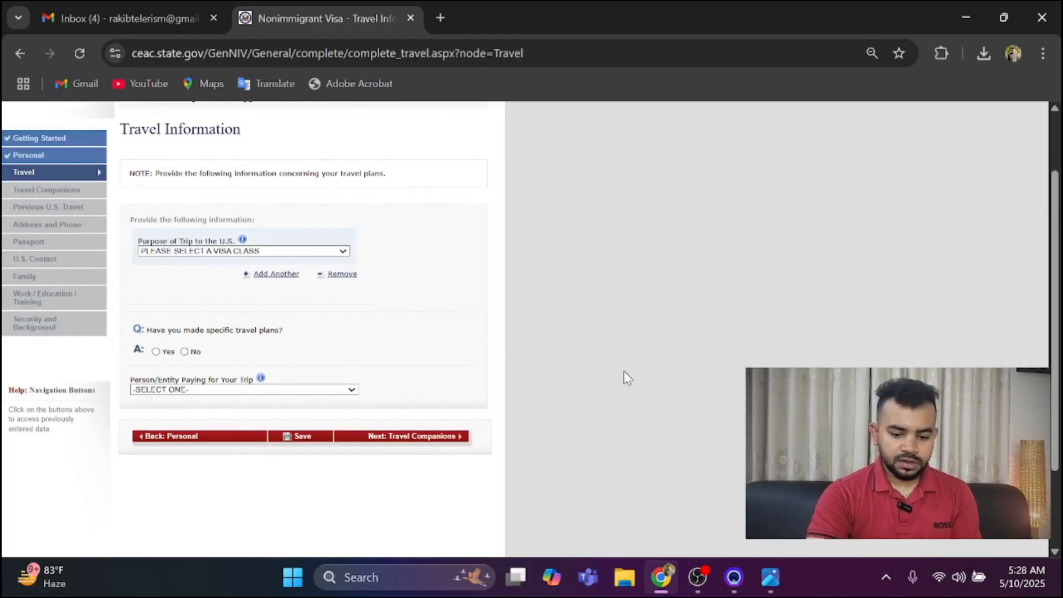
pyautogui.click(697, 579)
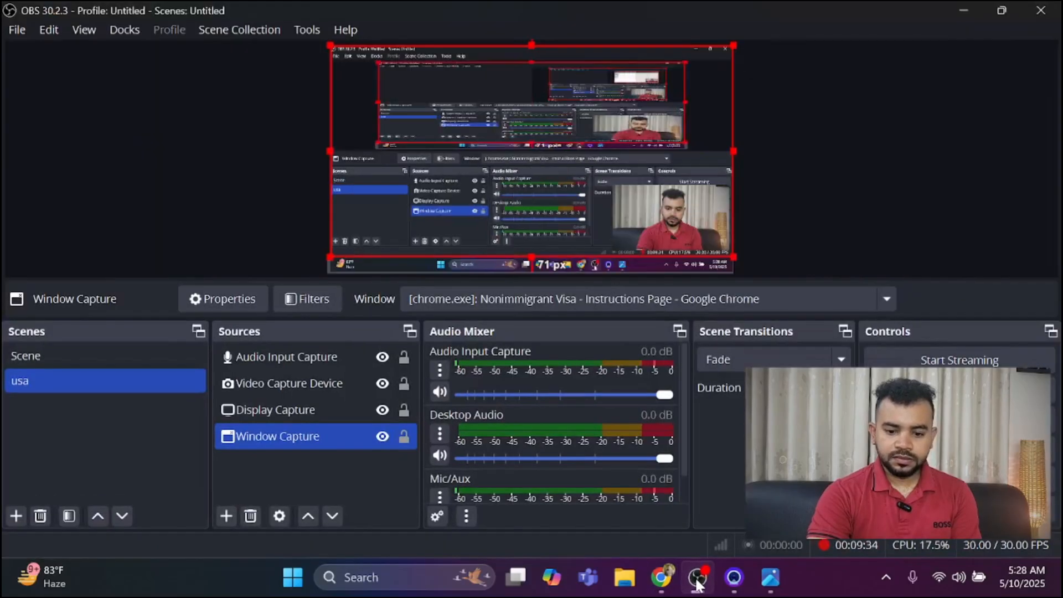
pyautogui.click(697, 578)
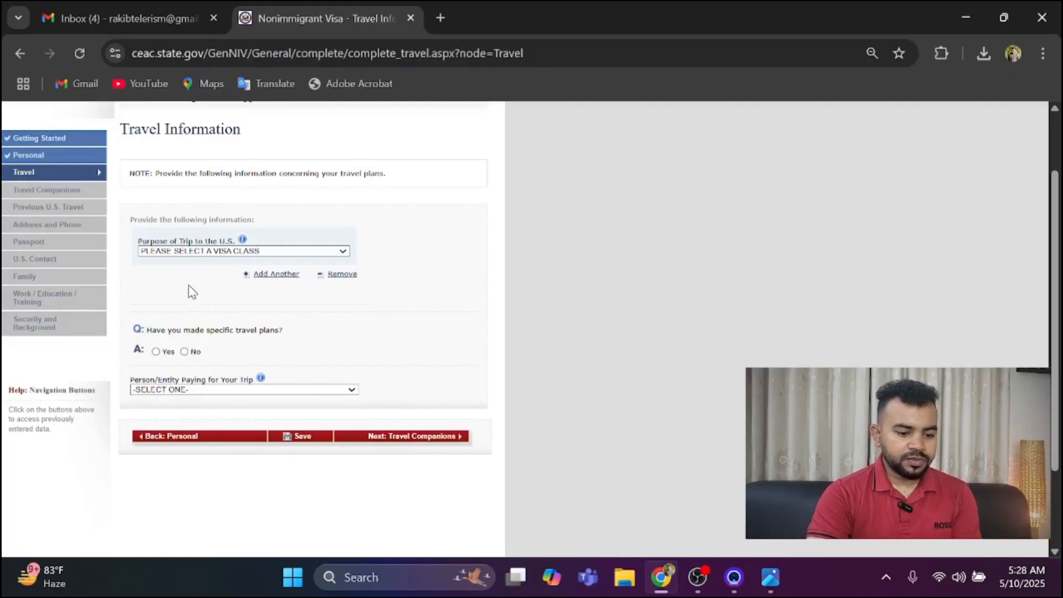
pyautogui.click(343, 252)
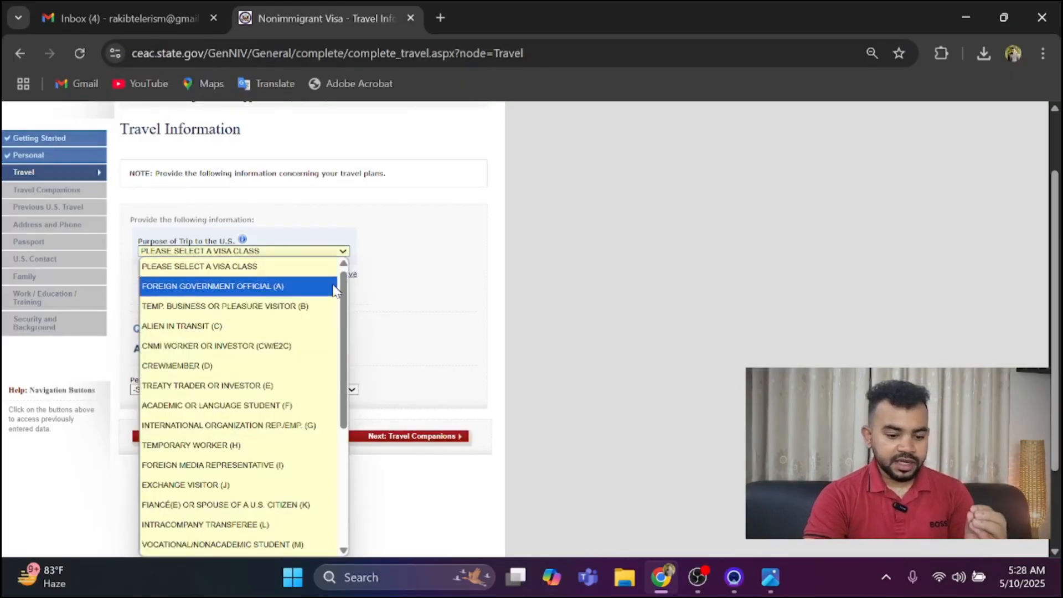
pyautogui.scroll(-4, 316, 307)
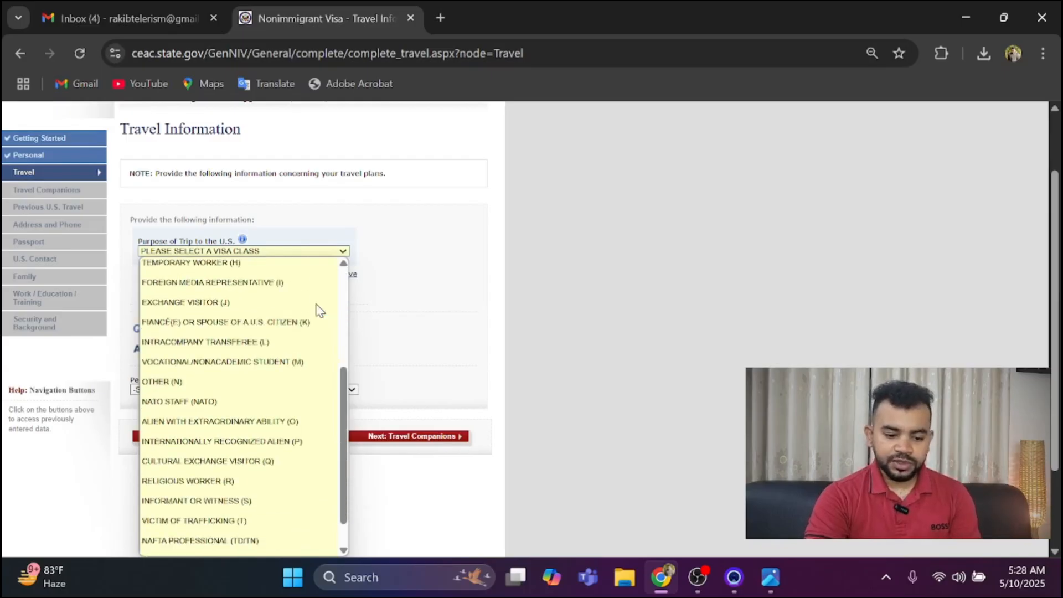
pyautogui.scroll(4, 309, 350)
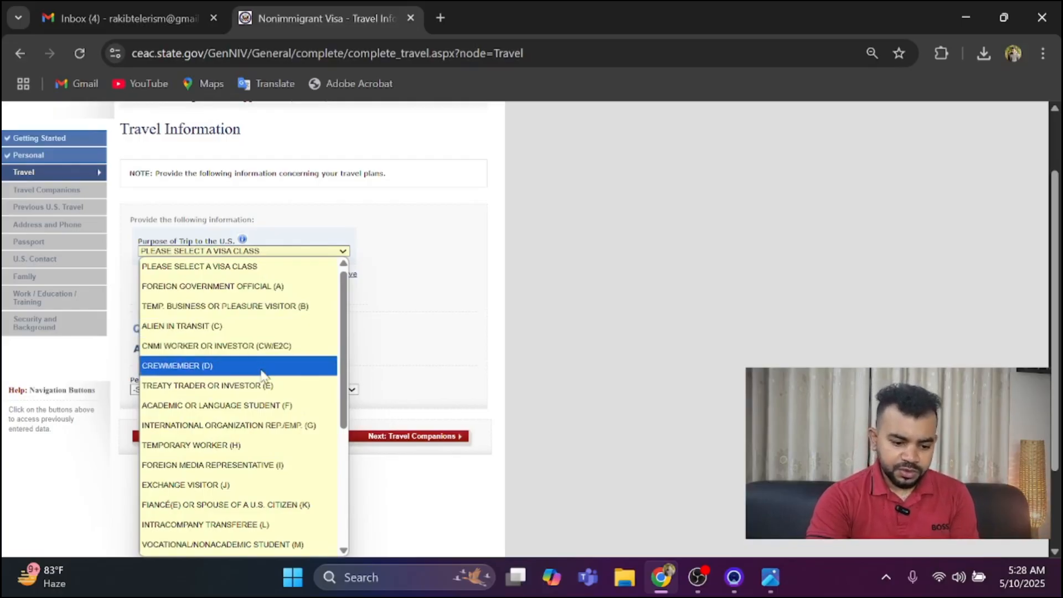
pyautogui.scroll(-4, 285, 381)
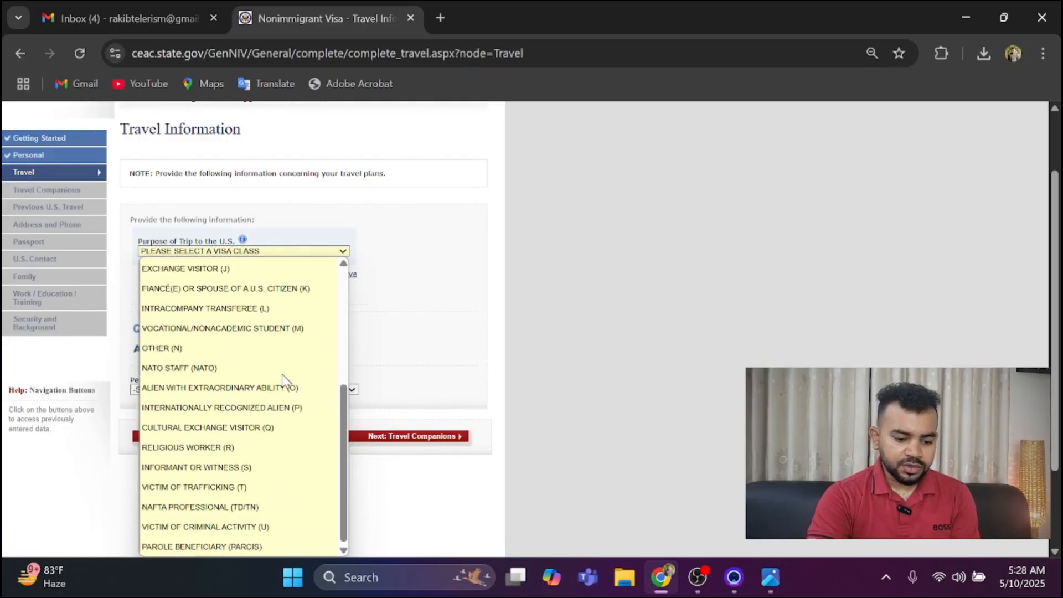
pyautogui.scroll(4, 285, 381)
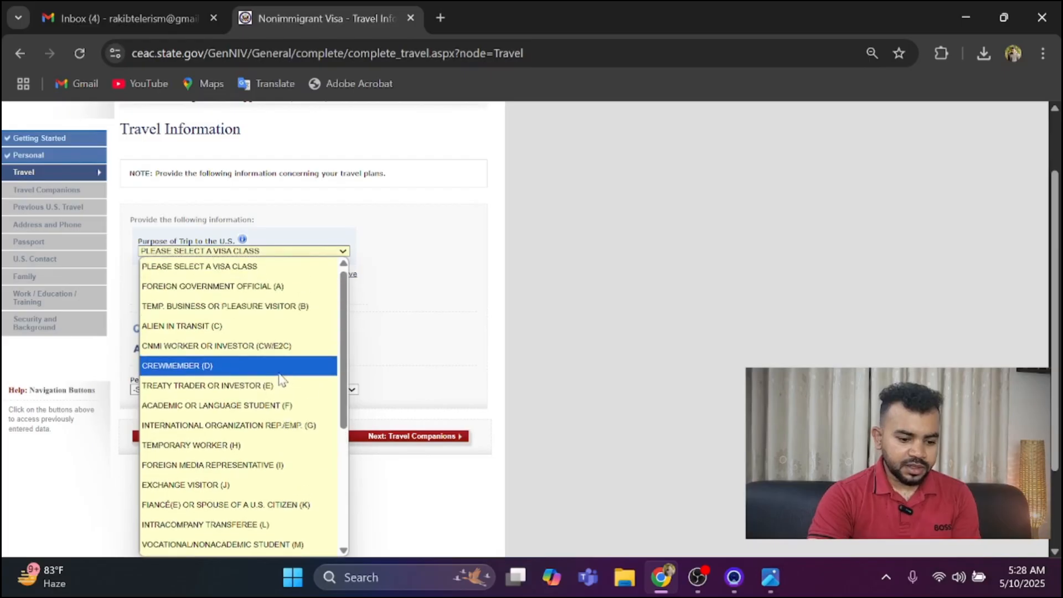
# Step: Choose the B class with B1/B2 business/tourism subtype and answer No to specific travel plans
pyautogui.click(206, 308)
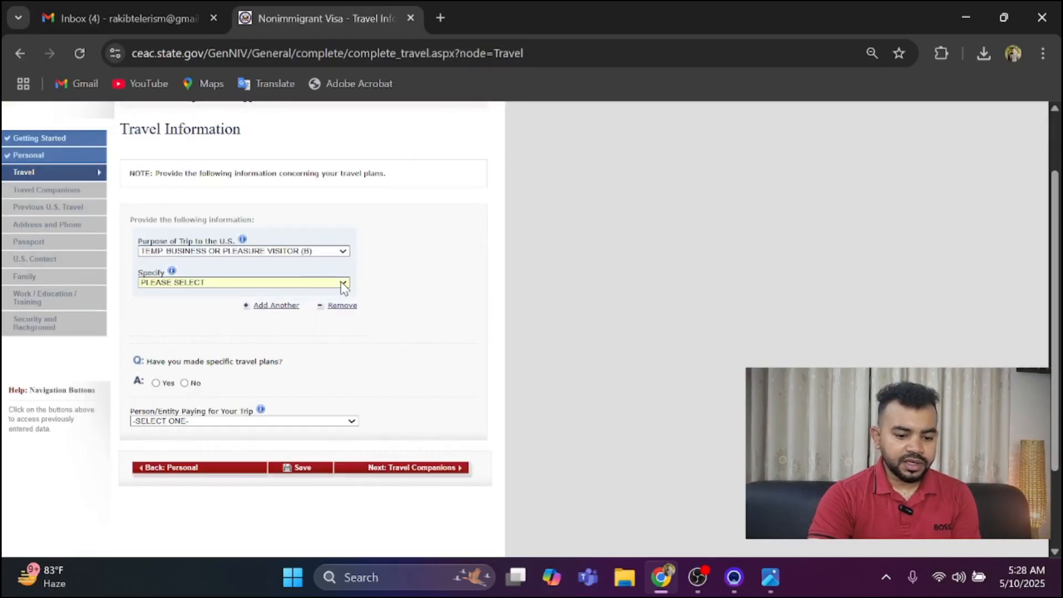
pyautogui.click(343, 284)
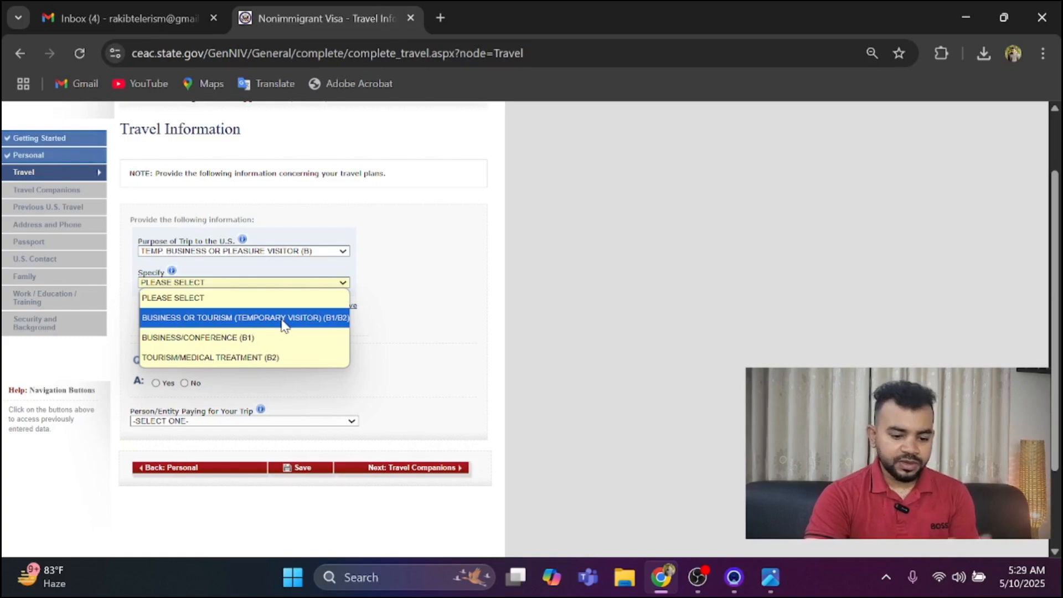
pyautogui.click(238, 319)
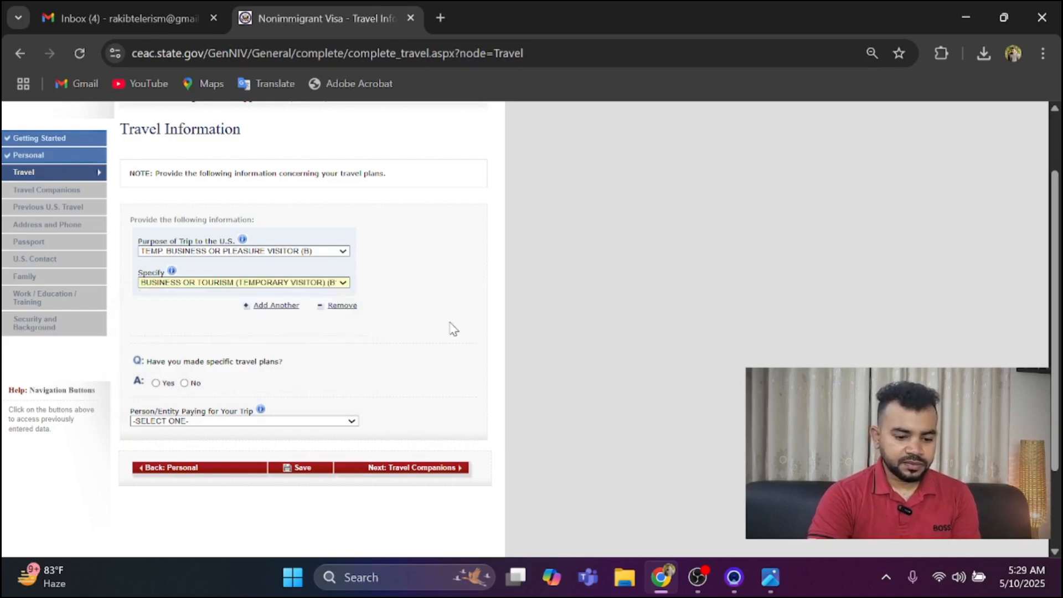
pyautogui.scroll(3, 419, 333)
pyautogui.scroll(-3, 418, 332)
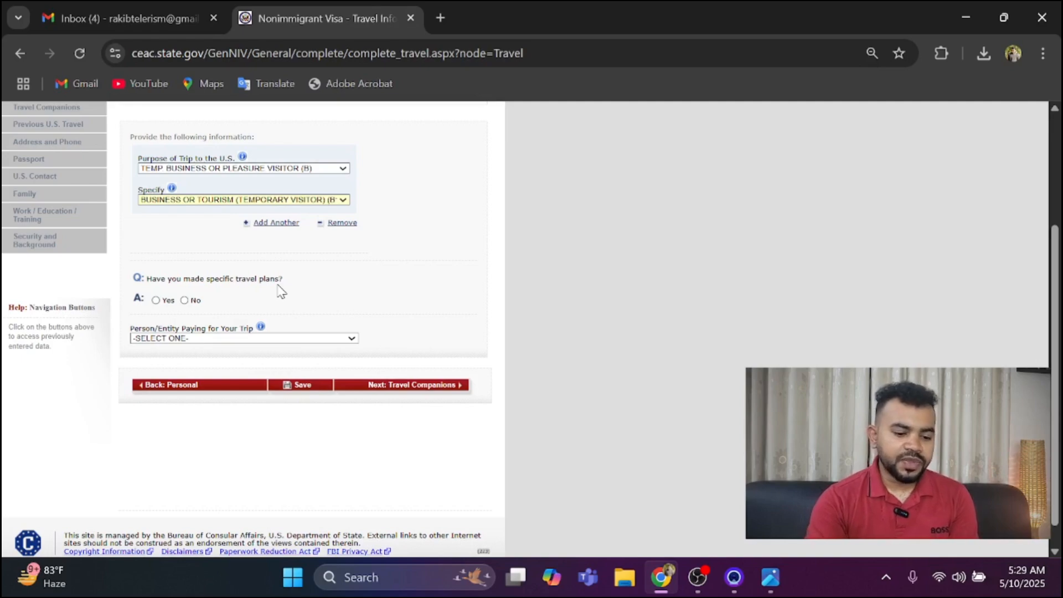
pyautogui.click(185, 300)
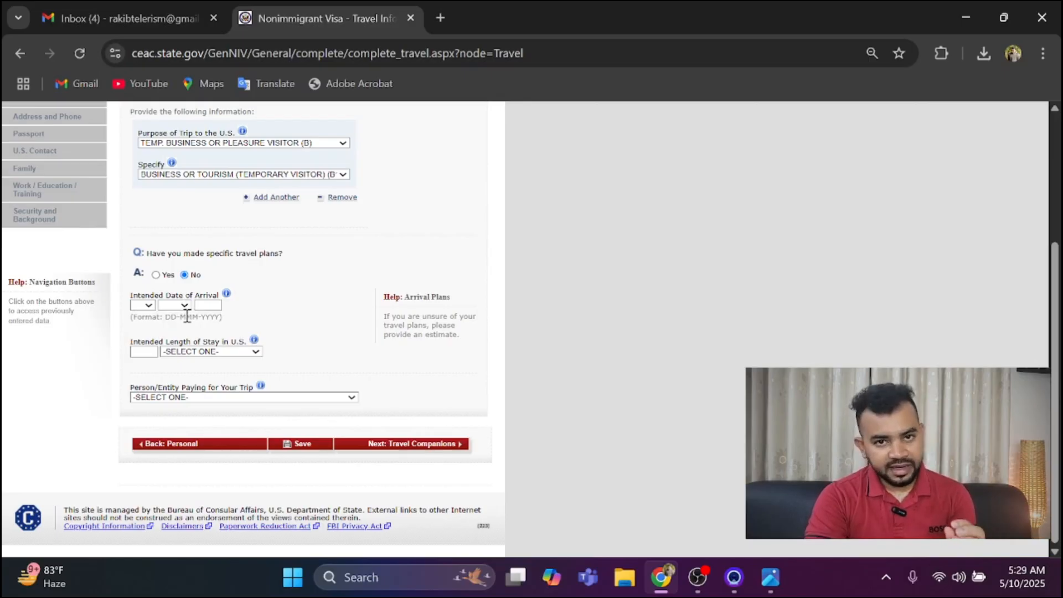
# Step: Set the intended arrival date to 25 NOV 2025
pyautogui.click(143, 305)
pyautogui.scroll(-4, 157, 287)
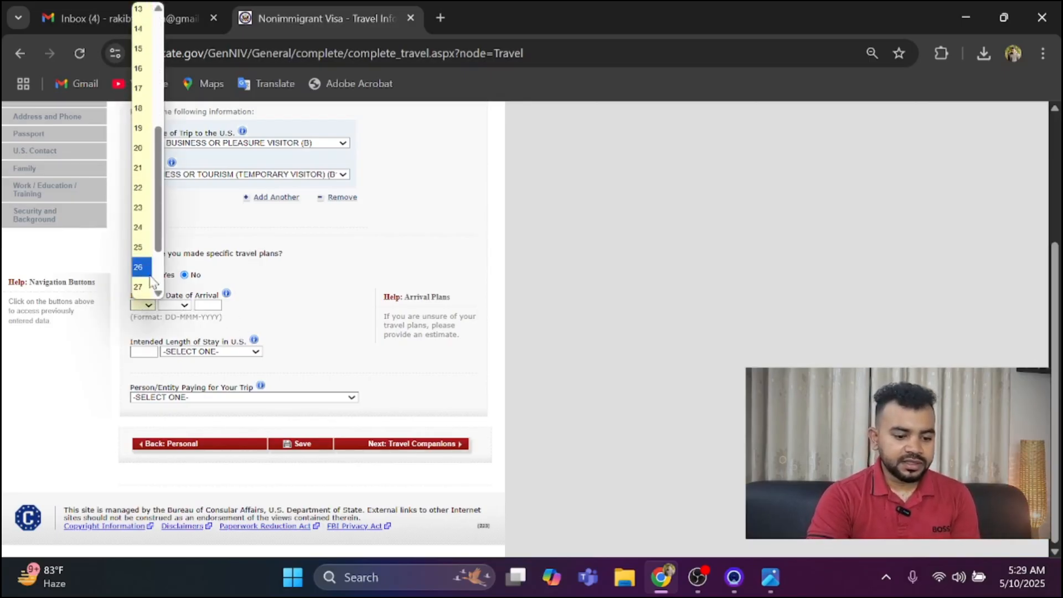
pyautogui.click(145, 269)
pyautogui.click(173, 305)
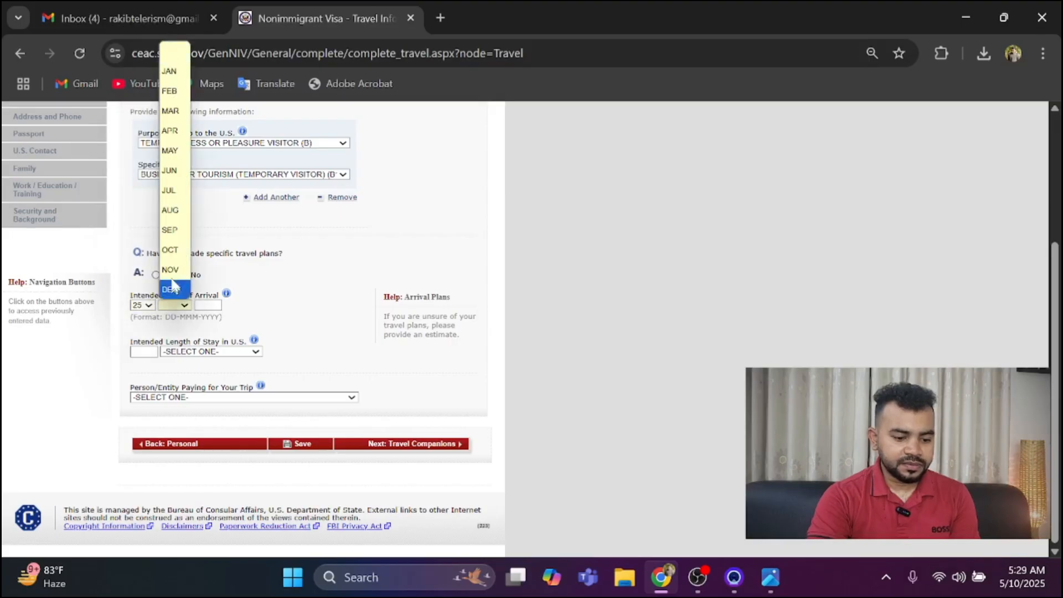
pyautogui.click(173, 294)
pyautogui.click(213, 305)
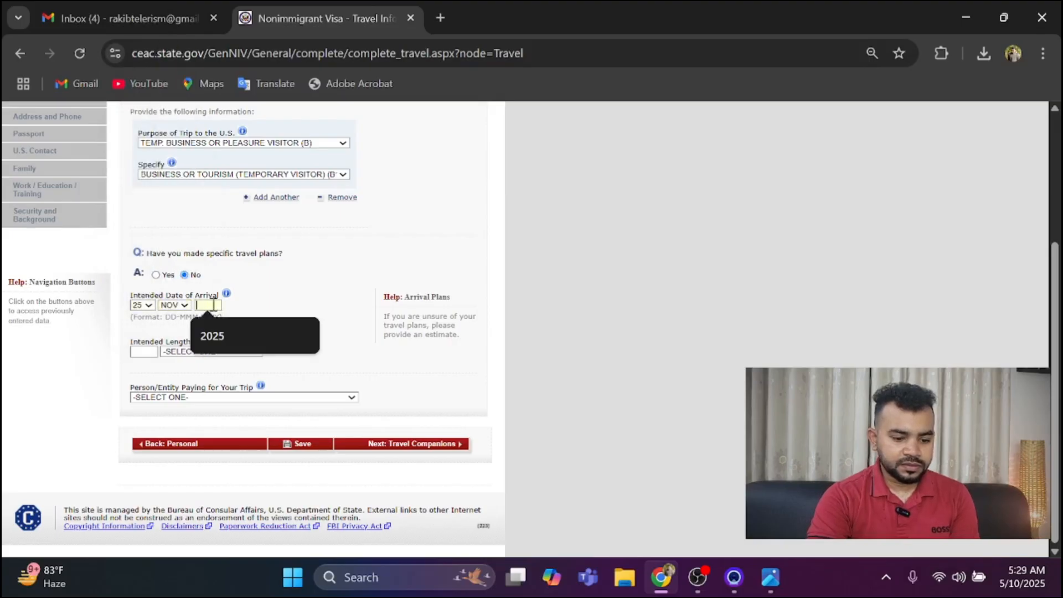
pyautogui.click(219, 330)
# Step: Set the intended length of stay to 15 DAY(S)
pyautogui.click(155, 352)
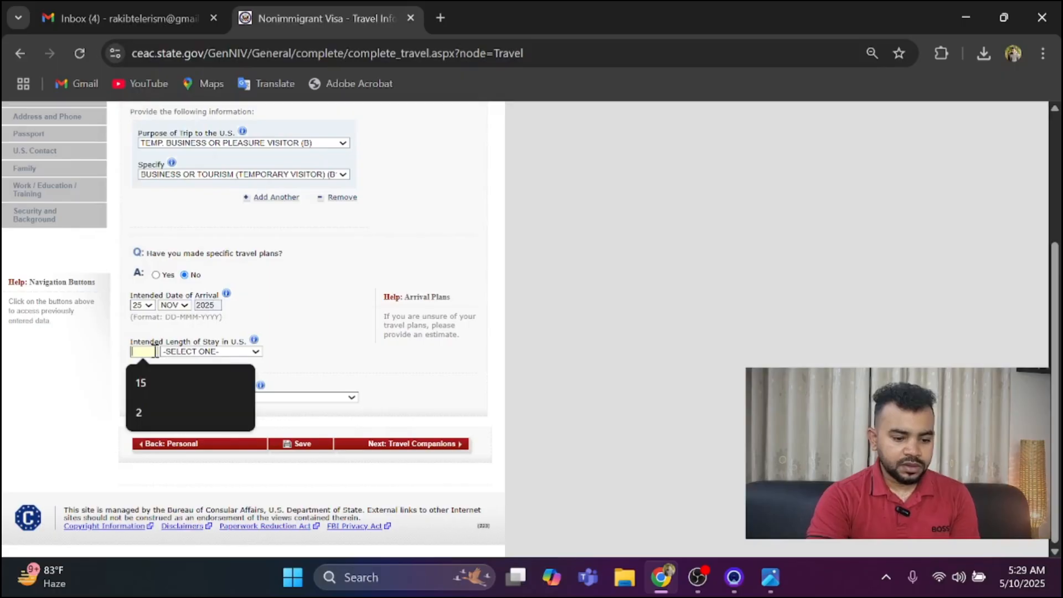
pyautogui.click(148, 377)
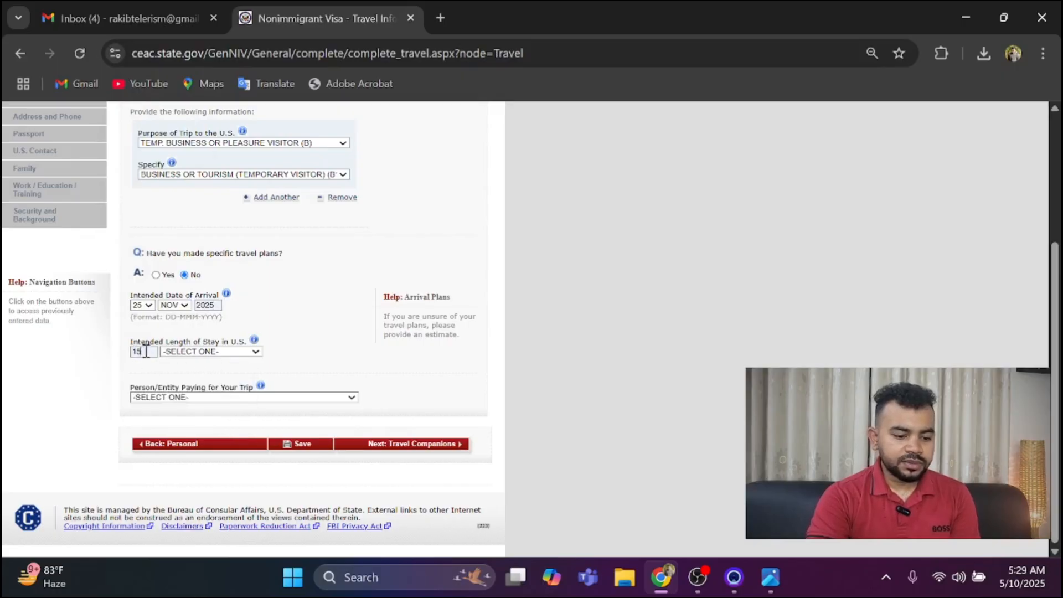
pyautogui.click(224, 353)
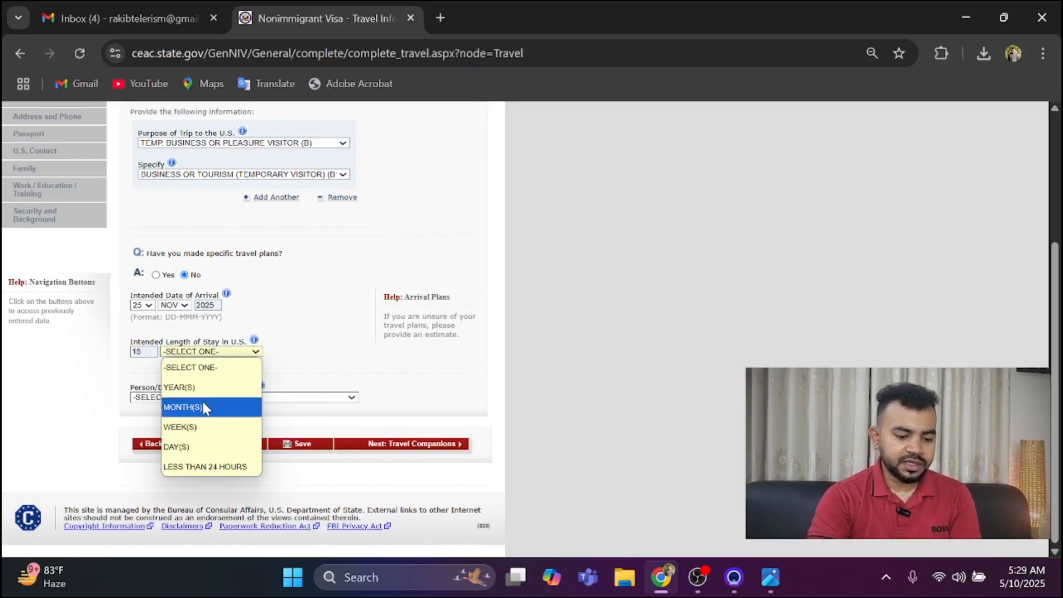
pyautogui.click(184, 448)
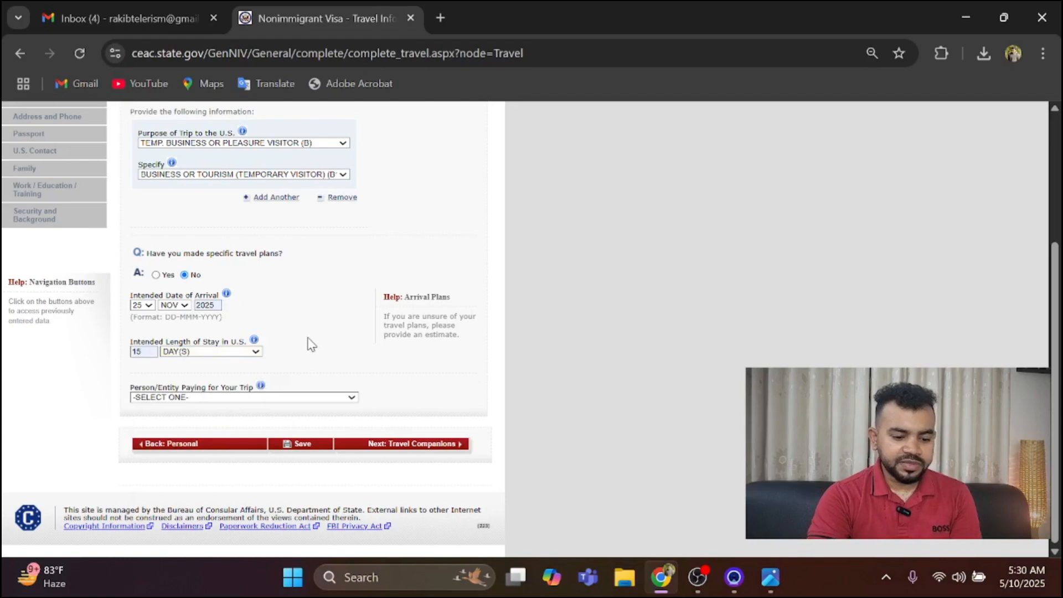
# Step: Autofill the U.S. stay street address and city from saved suggestions
pyautogui.scroll(-7, 271, 381)
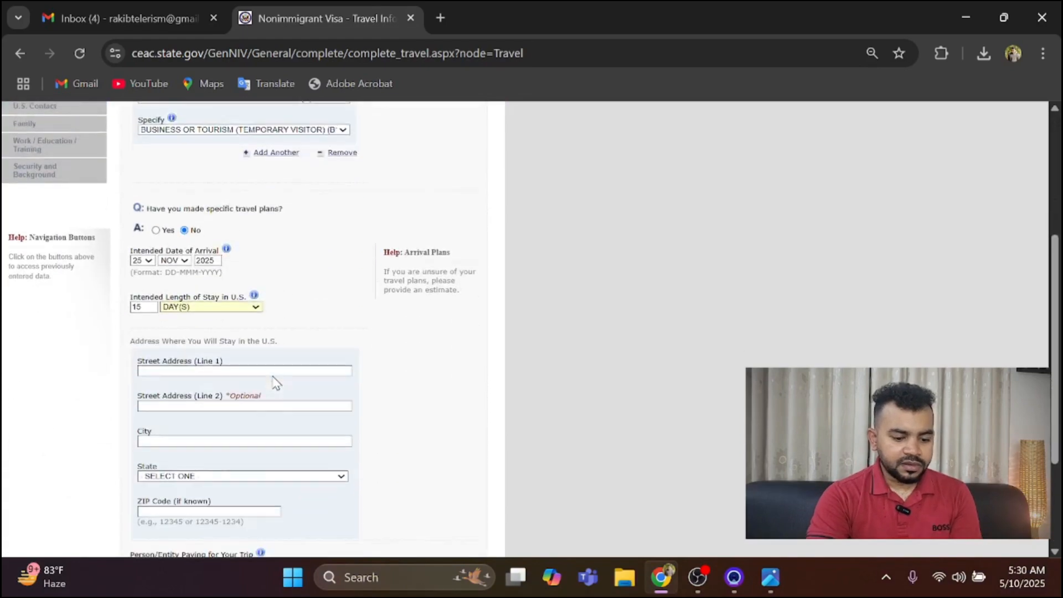
pyautogui.scroll(1, 269, 382)
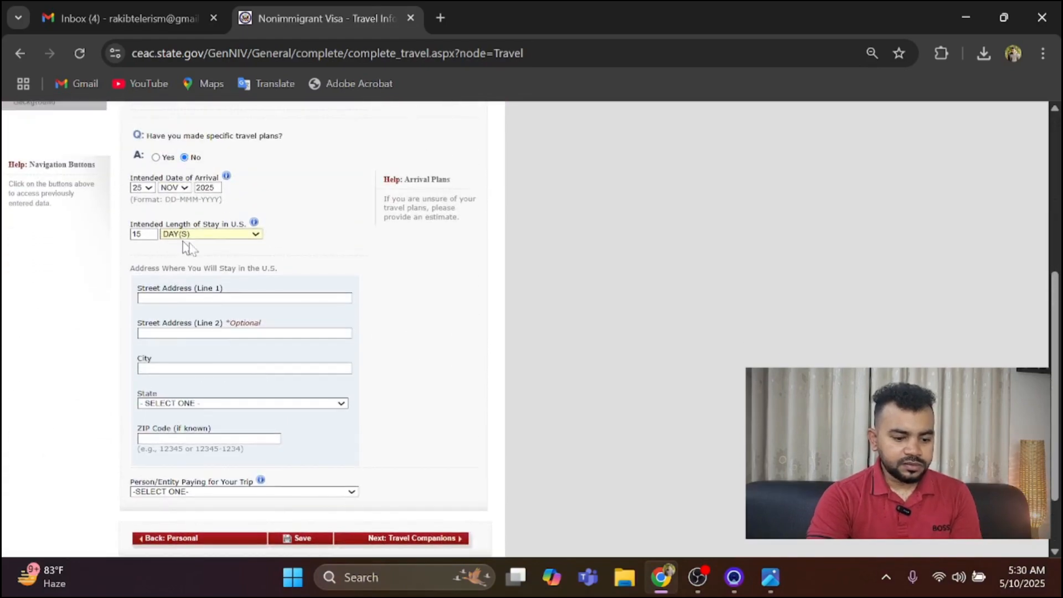
pyautogui.scroll(-1, 276, 283)
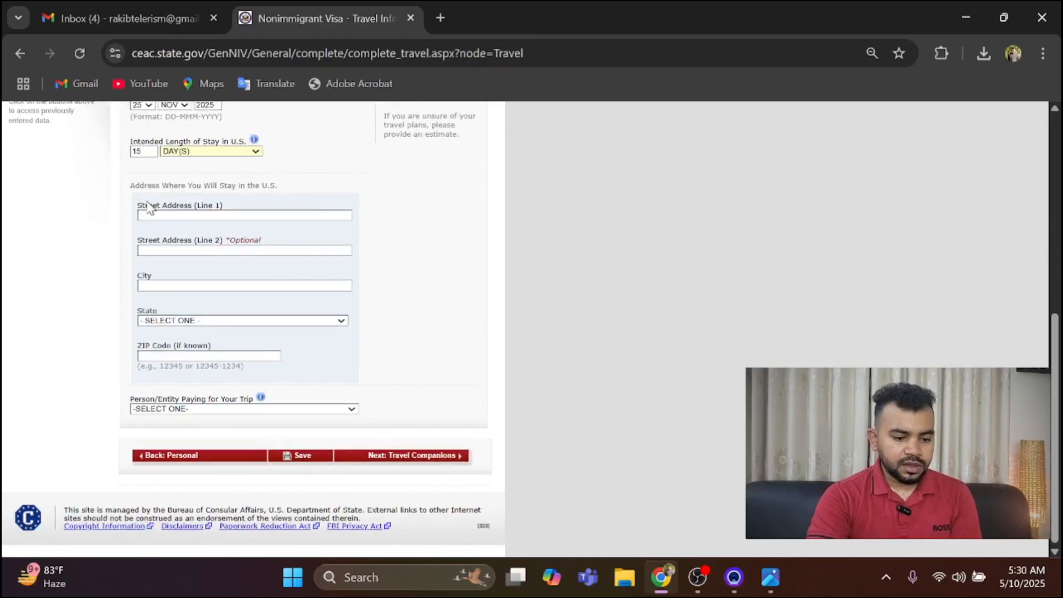
pyautogui.click(215, 214)
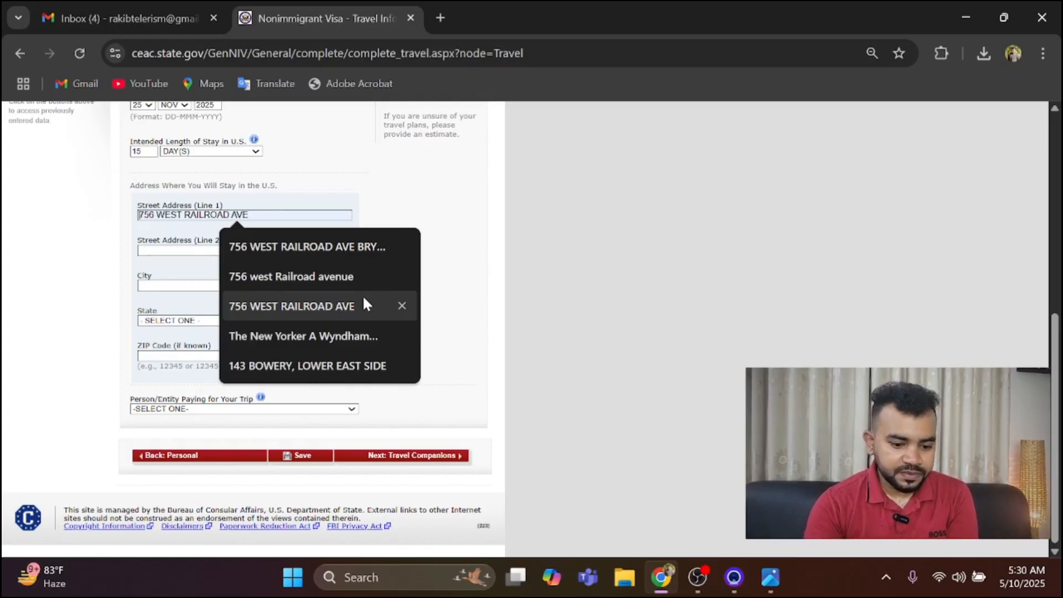
pyautogui.click(282, 279)
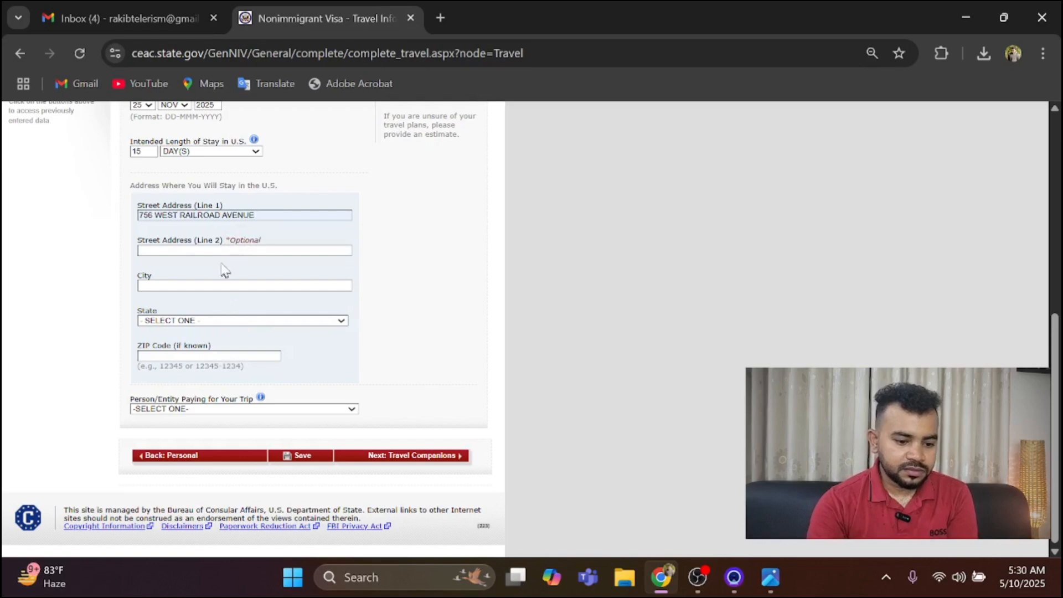
pyautogui.click(204, 285)
pyautogui.click(241, 311)
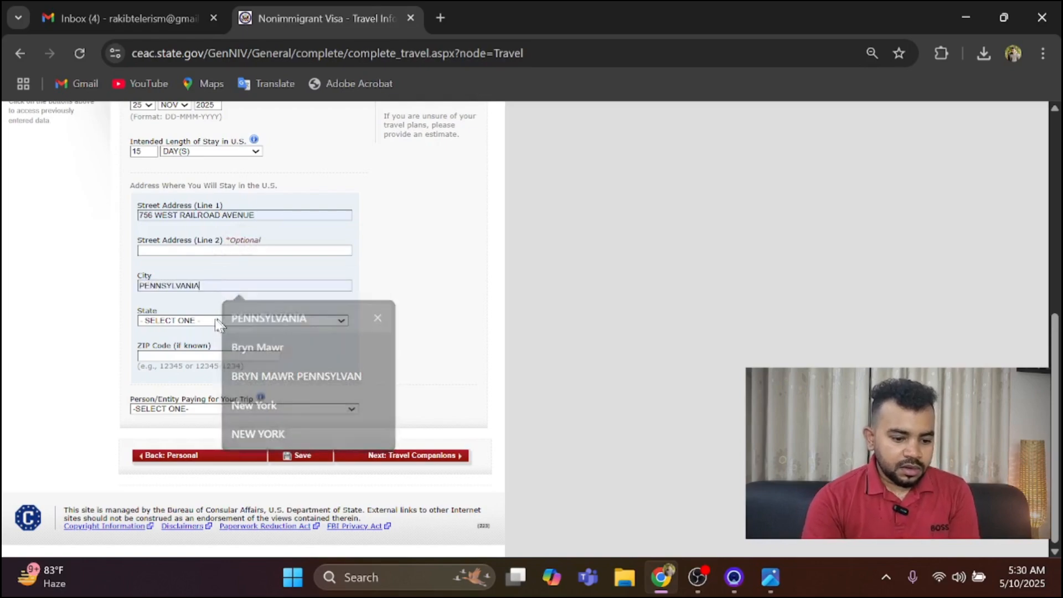
# Step: Set the state to NEW YORK and autofill the ZIP code
pyautogui.click(217, 321)
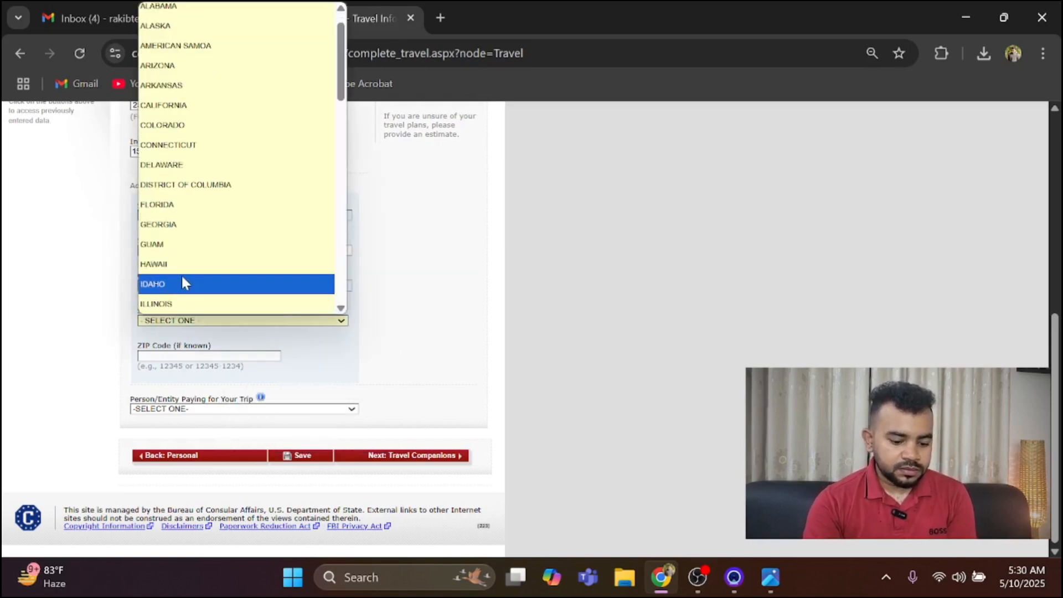
pyautogui.scroll(-5, 181, 277)
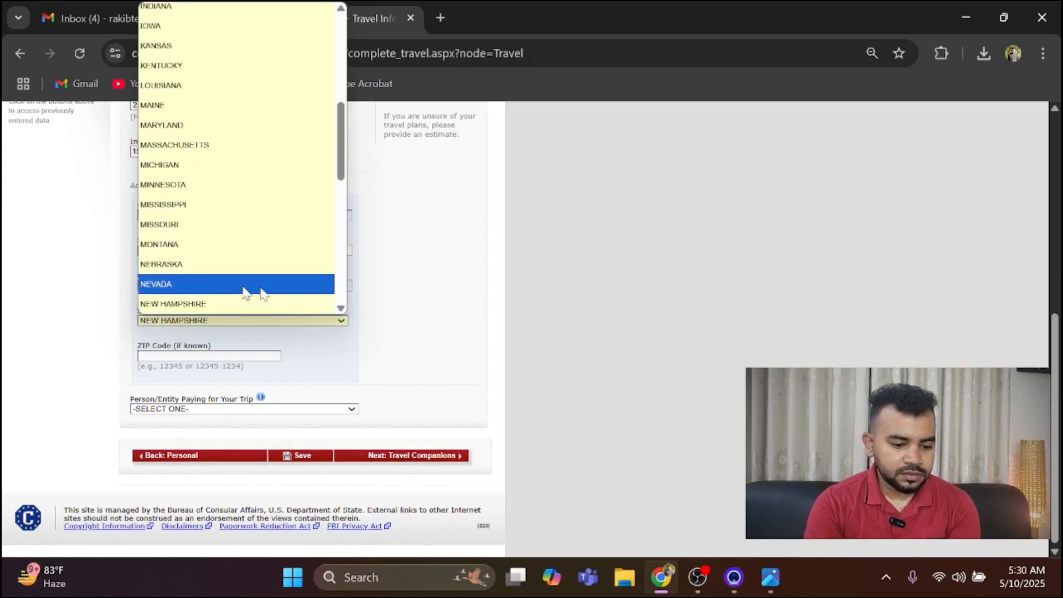
pyautogui.press('Down')
pyautogui.press('Down')
pyautogui.press('Down')
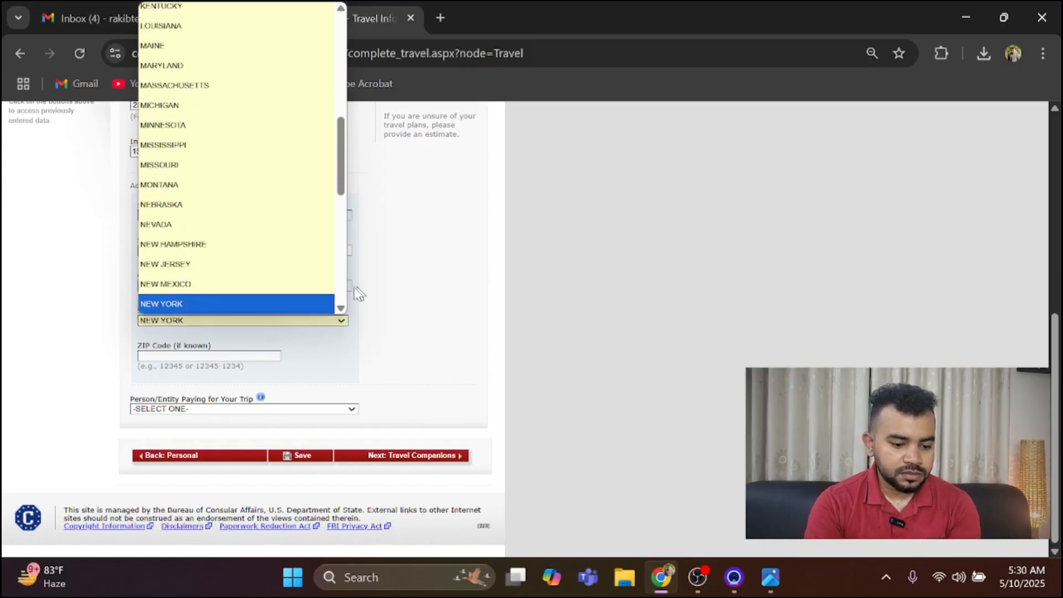
pyautogui.click(280, 306)
pyautogui.click(209, 360)
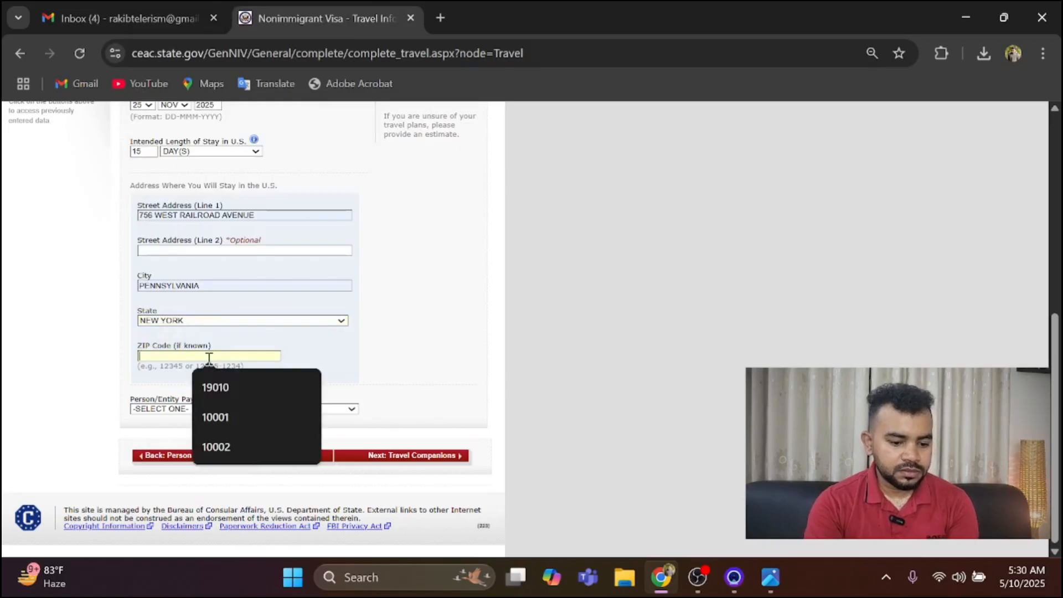
pyautogui.click(234, 390)
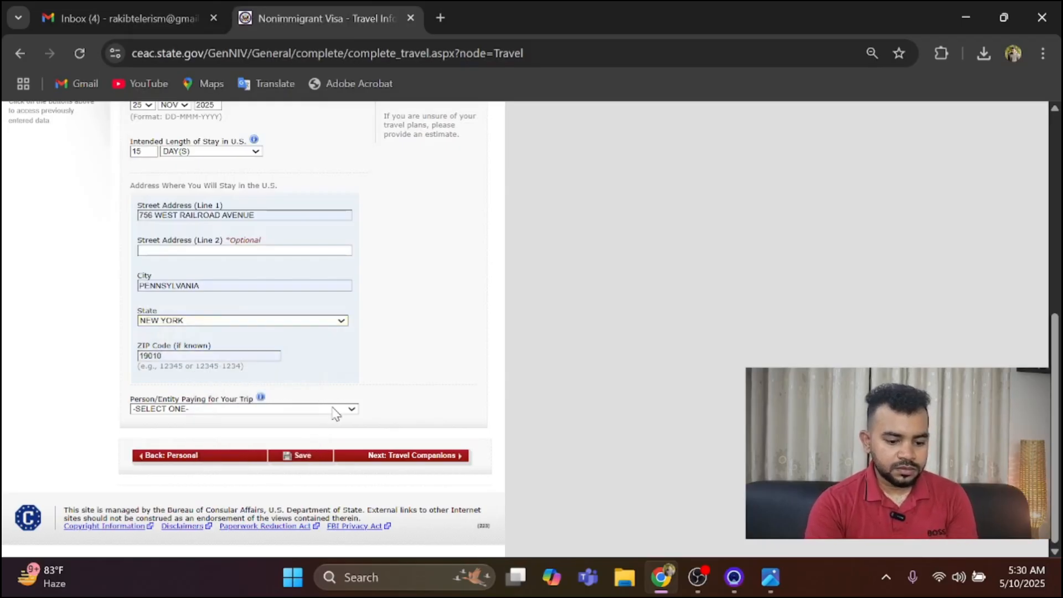
# Step: Set SELF as the person or entity paying for the trip
pyautogui.click(222, 410)
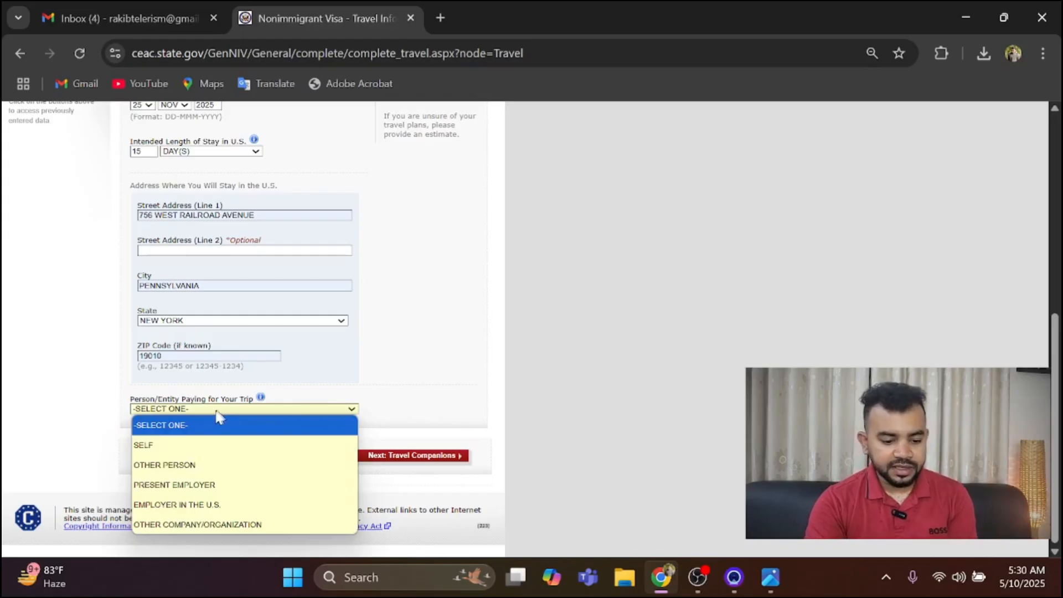
pyautogui.click(166, 445)
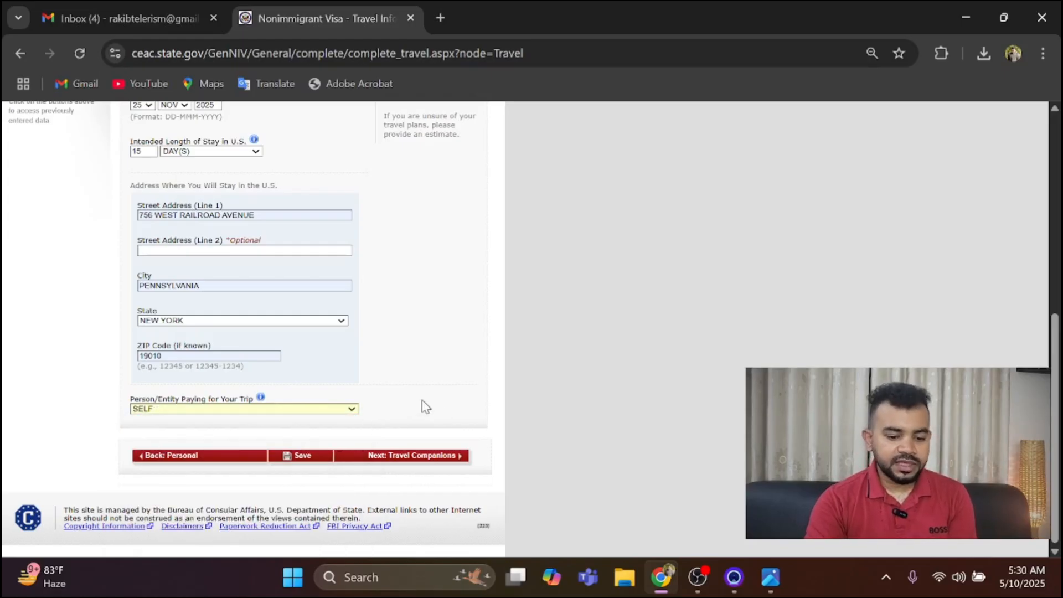
pyautogui.scroll(3, 424, 407)
pyautogui.scroll(-3, 427, 414)
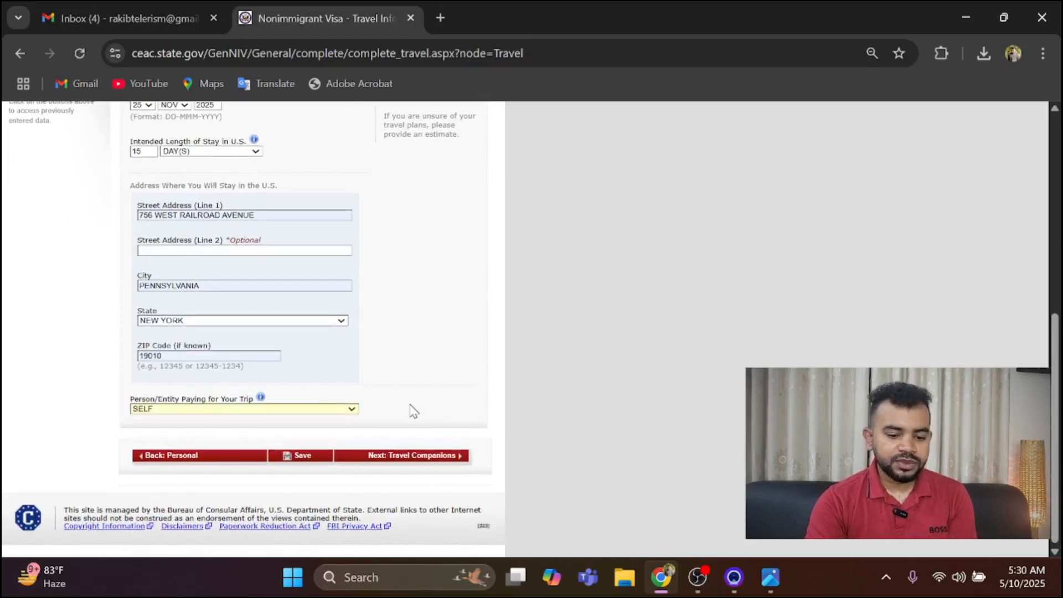
pyautogui.click(352, 410)
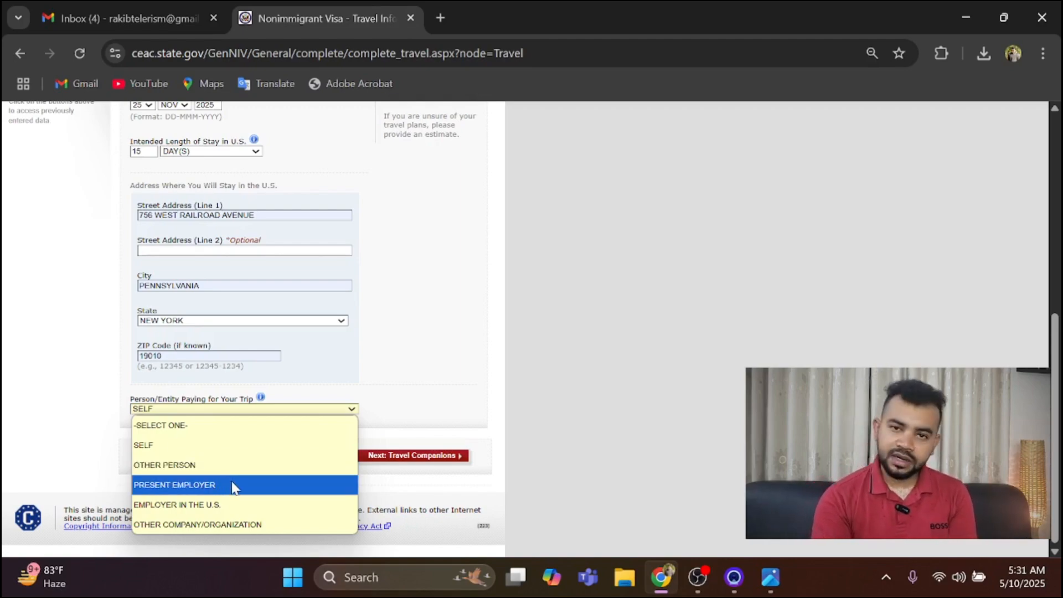
pyautogui.click(476, 419)
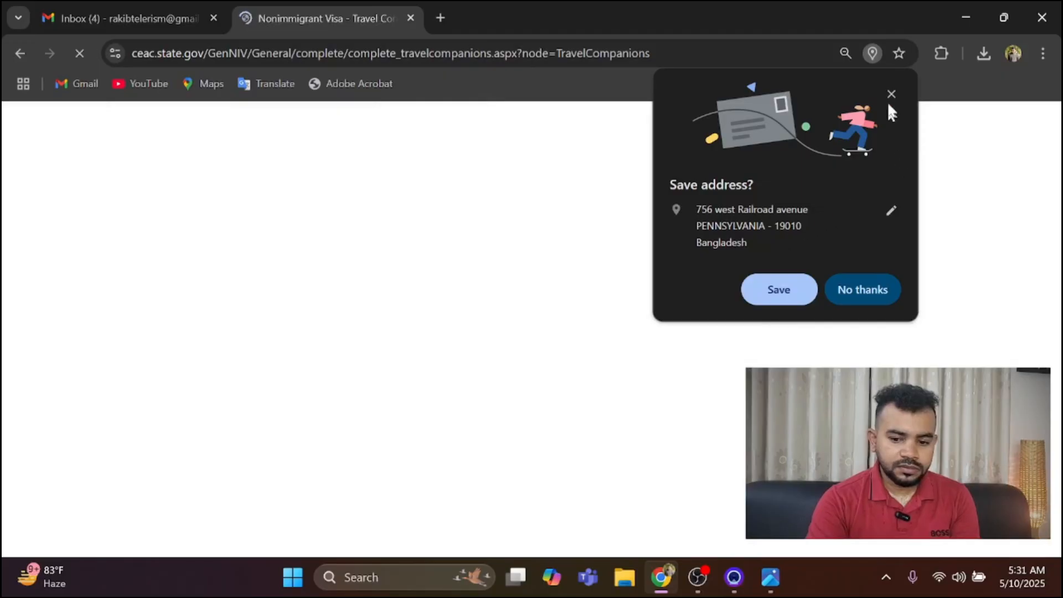
# Step: Dismiss the save-address prompt, answer No to other travelers, and continue to Previous U.S. Travel
pyautogui.click(891, 94)
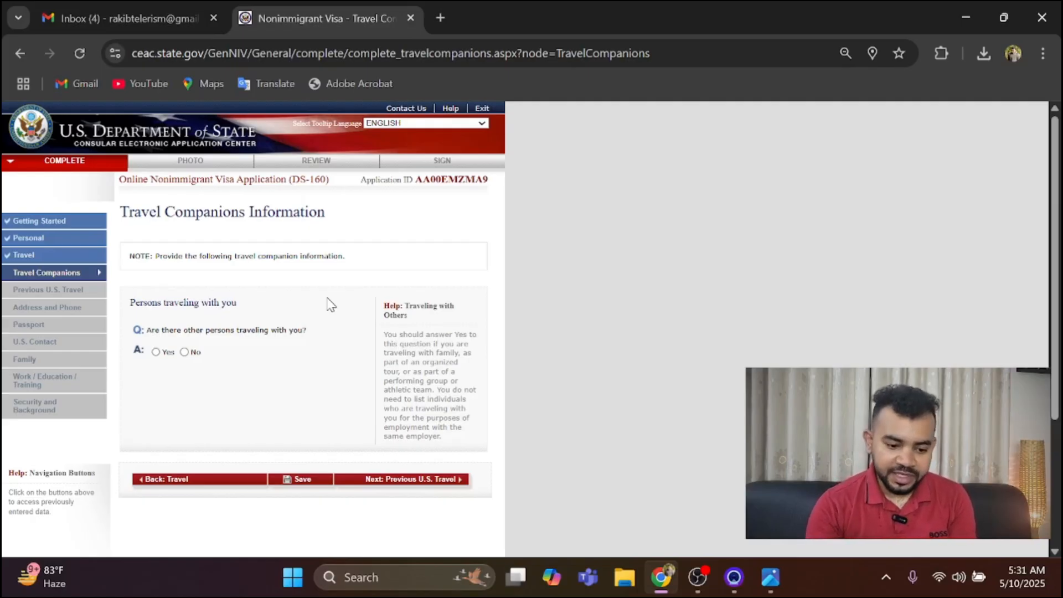
pyautogui.click(186, 353)
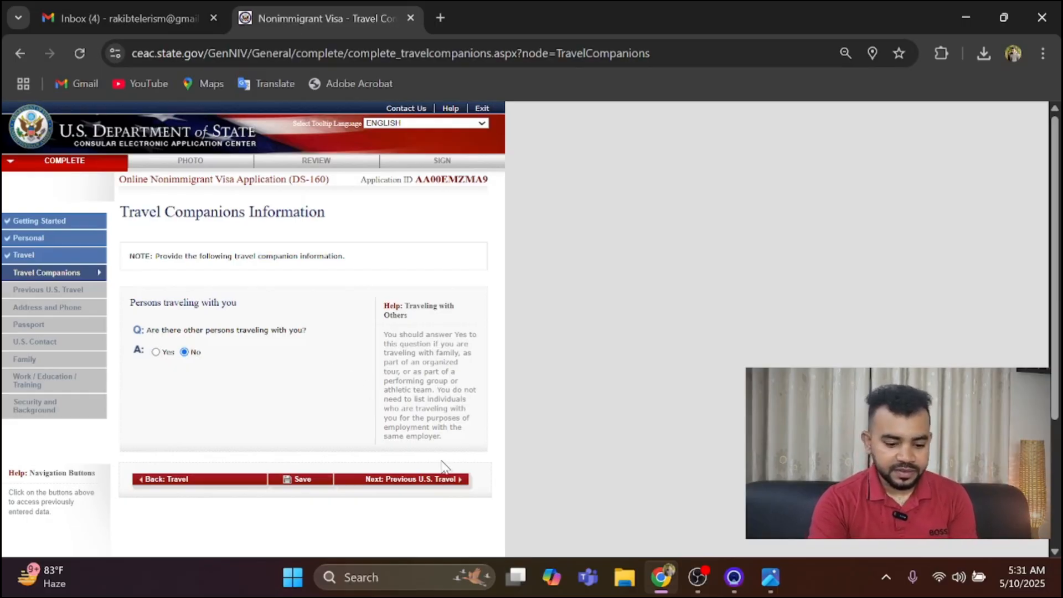
pyautogui.click(418, 483)
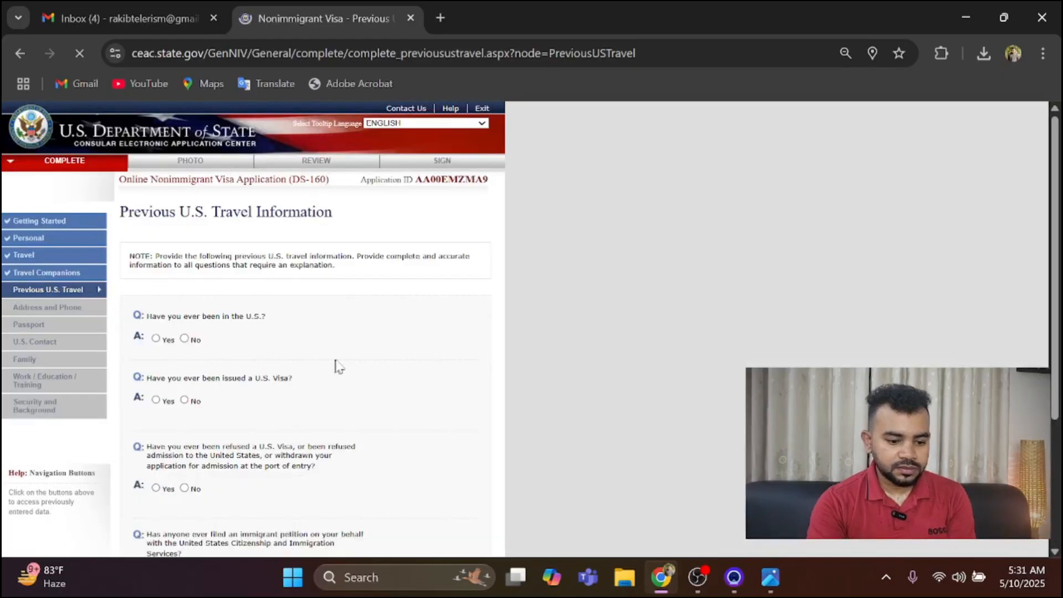
# Step: Answer Yes to a previous U.S. visit and set its arrival date to 22 SEP 2024
pyautogui.scroll(-3, 334, 365)
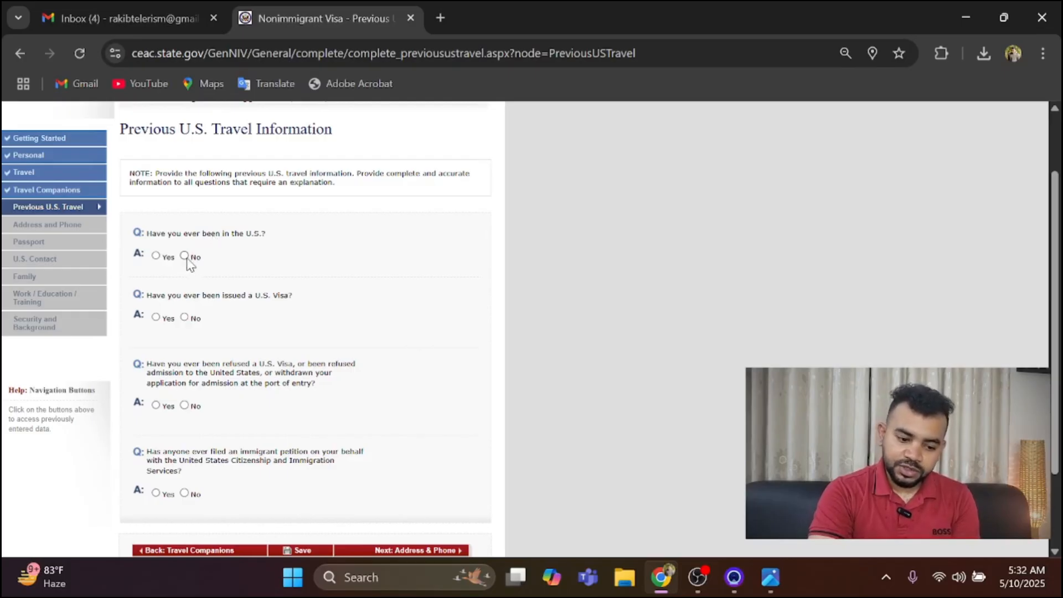
pyautogui.click(157, 257)
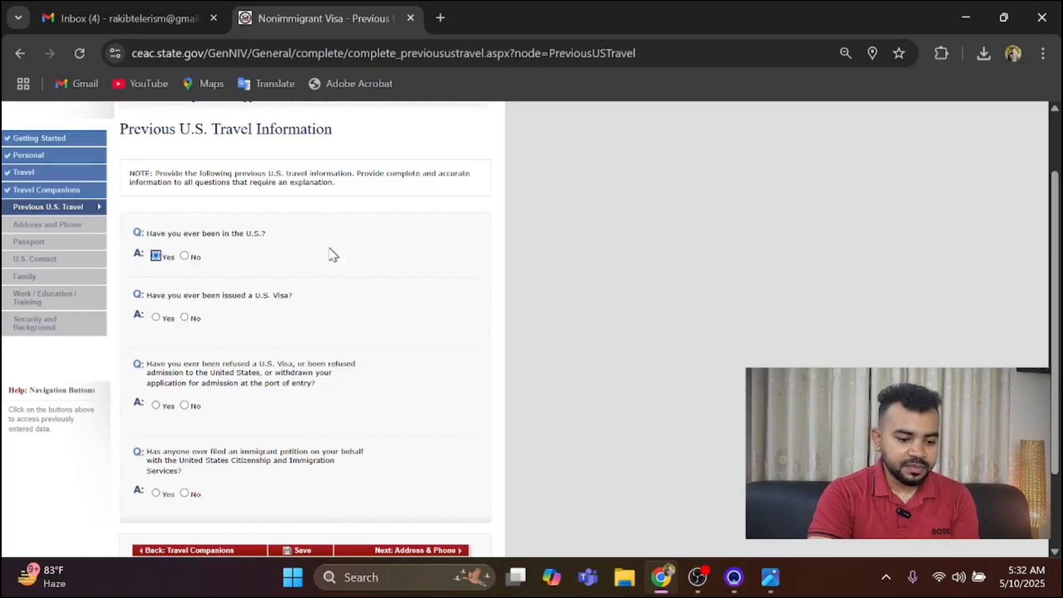
pyautogui.scroll(-3, 346, 272)
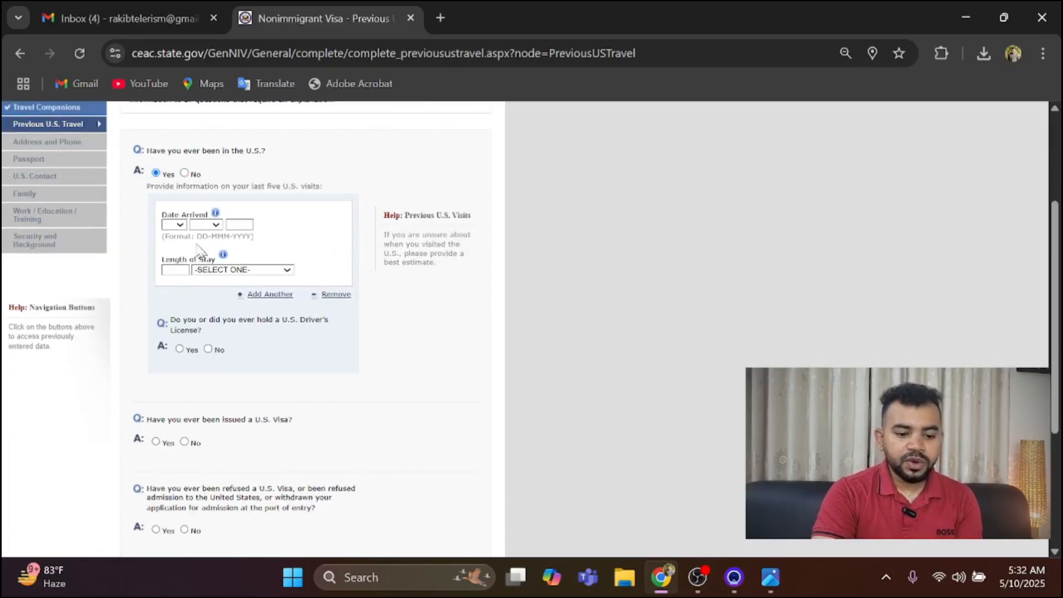
pyautogui.click(182, 227)
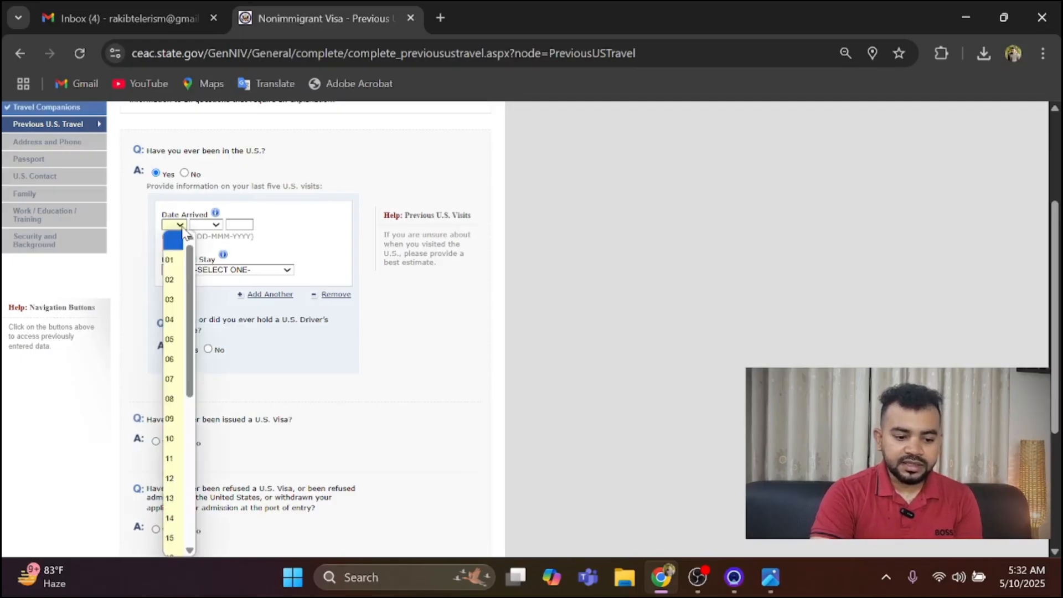
pyautogui.scroll(-3, 182, 327)
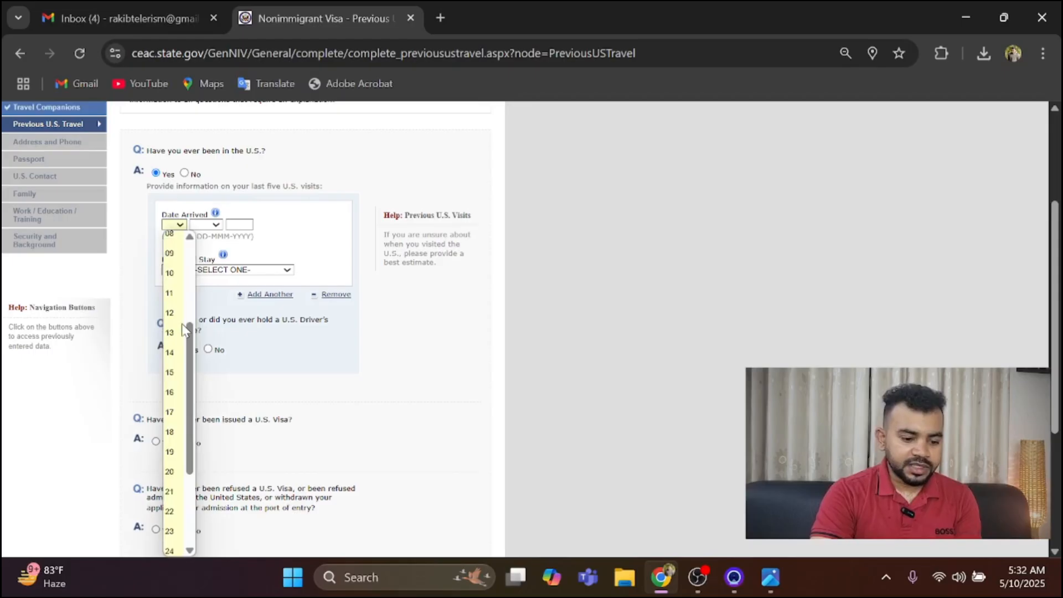
pyautogui.click(172, 511)
pyautogui.click(209, 225)
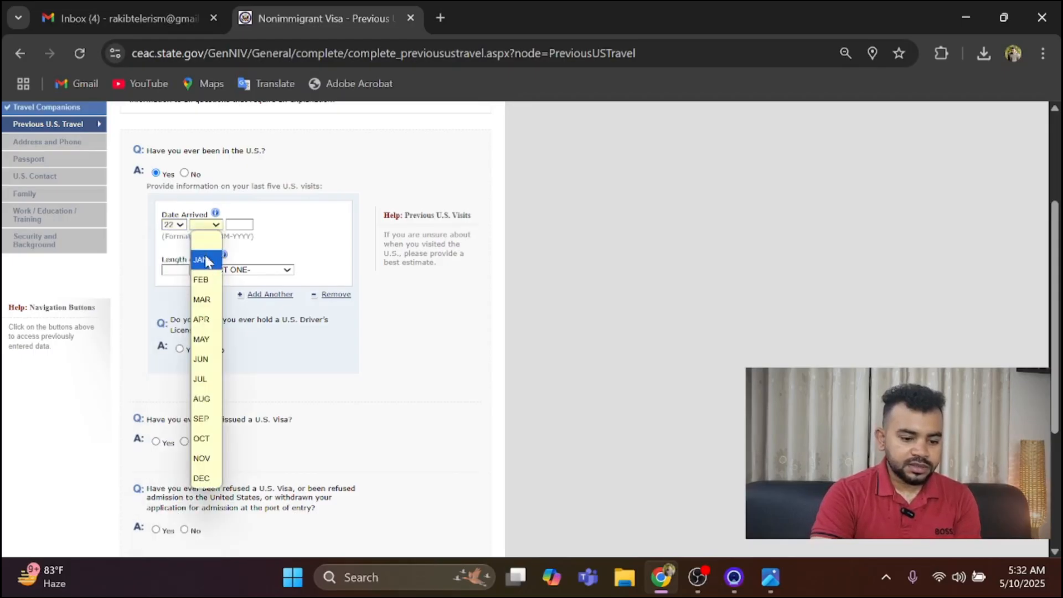
pyautogui.click(198, 421)
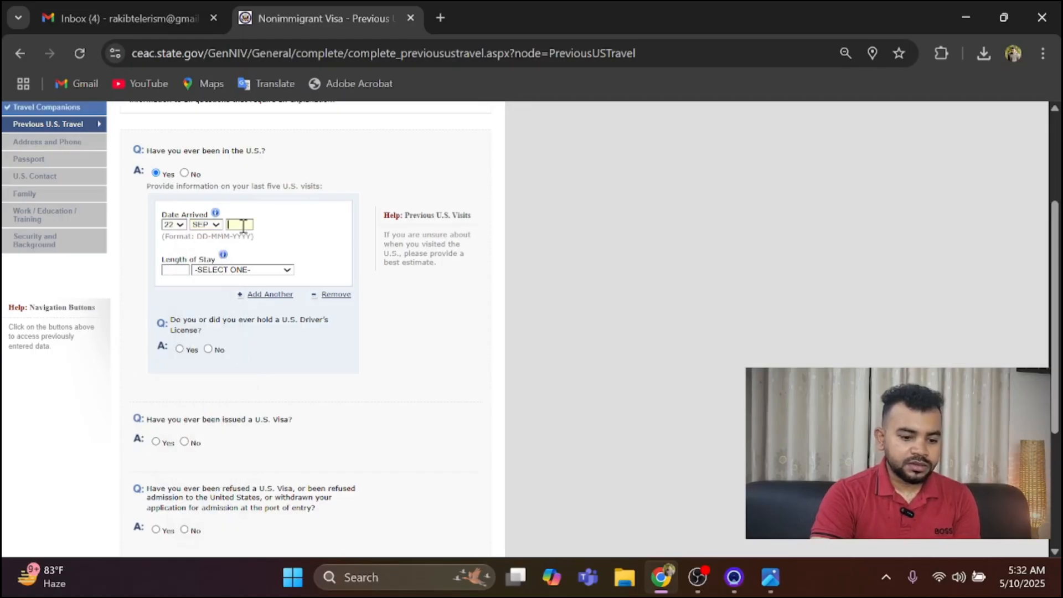
pyautogui.write('2024')
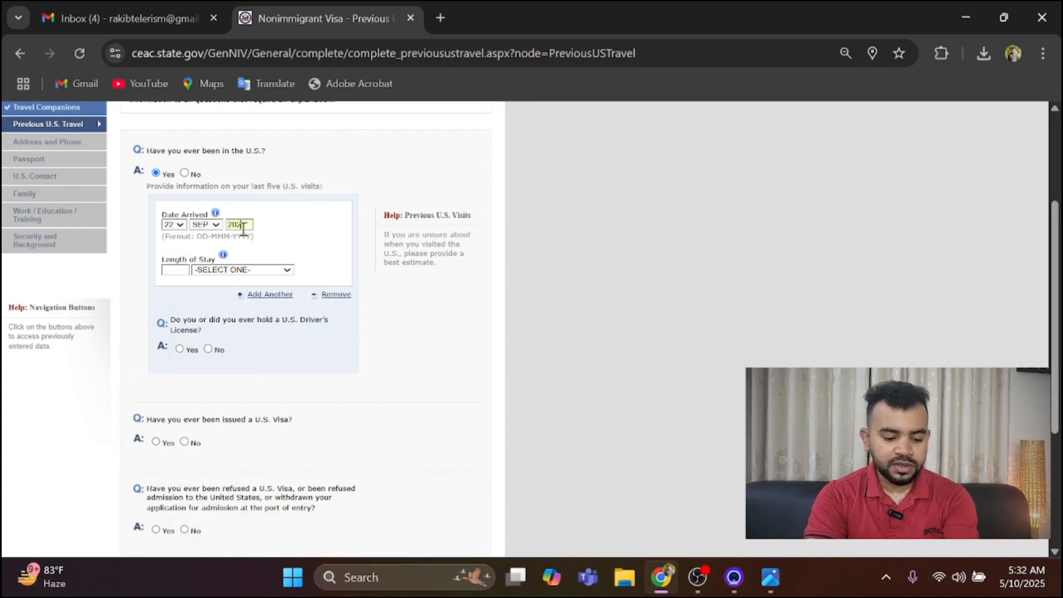
# Step: Enter a stay length of 08 DAY(S) and answer No to holding a U.S. driver's license
pyautogui.click(182, 268)
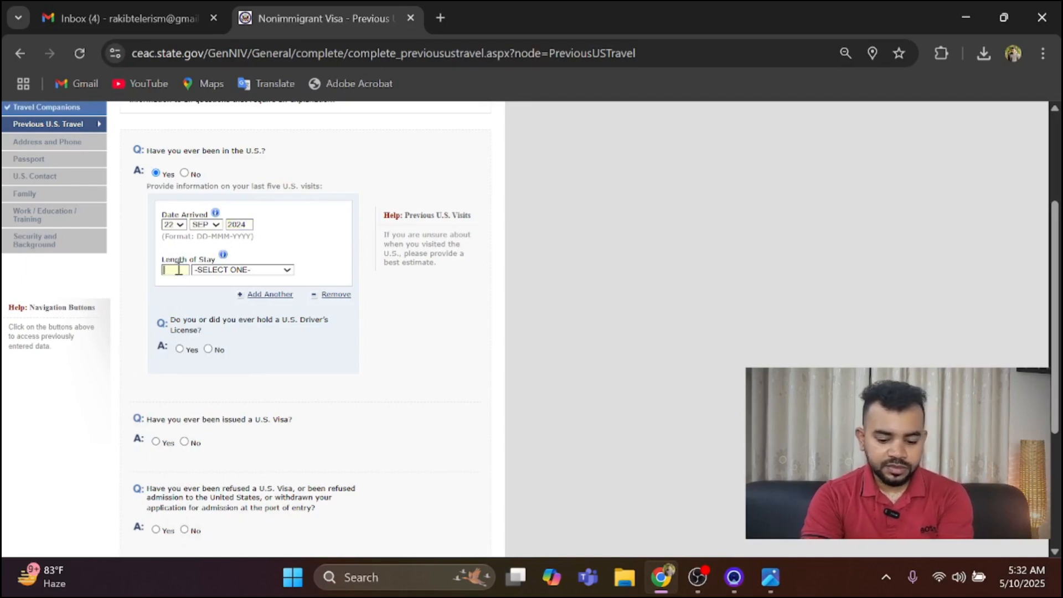
pyautogui.write('08')
pyautogui.click(254, 269)
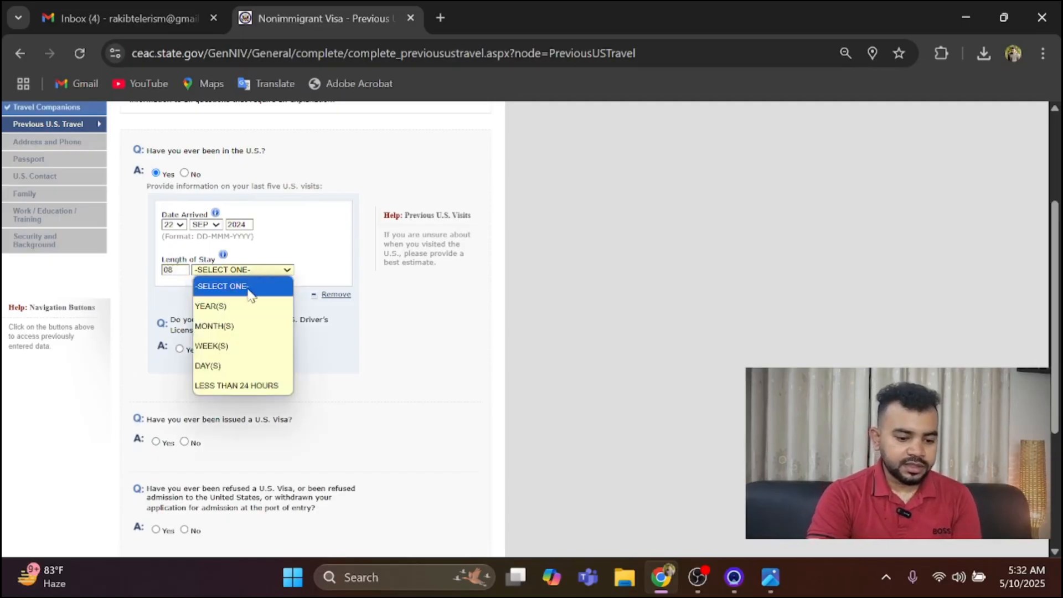
pyautogui.click(227, 366)
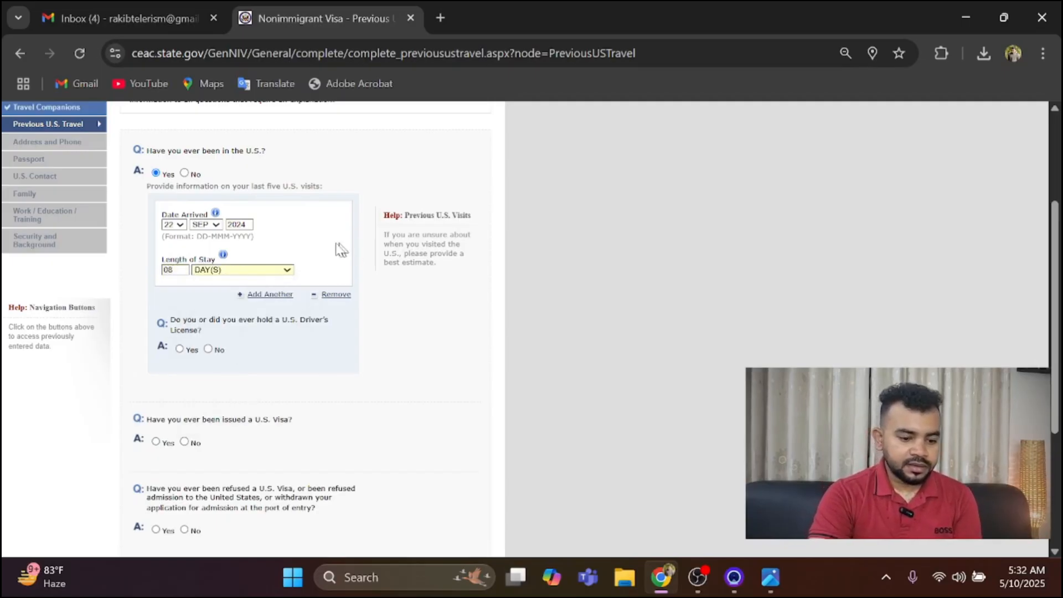
pyautogui.scroll(-2, 335, 249)
pyautogui.scroll(3, 234, 268)
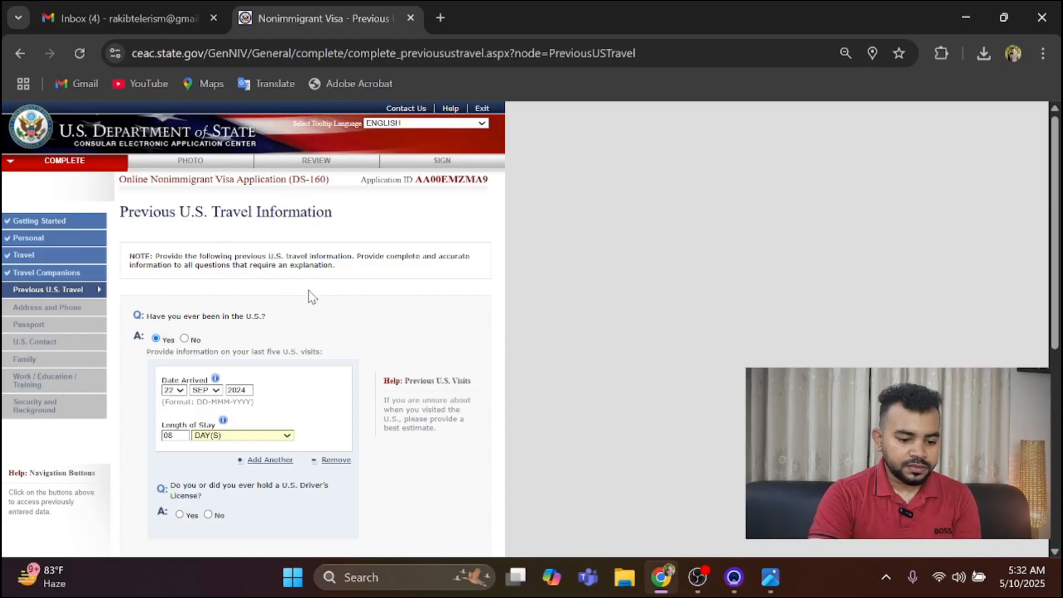
pyautogui.scroll(-3, 309, 294)
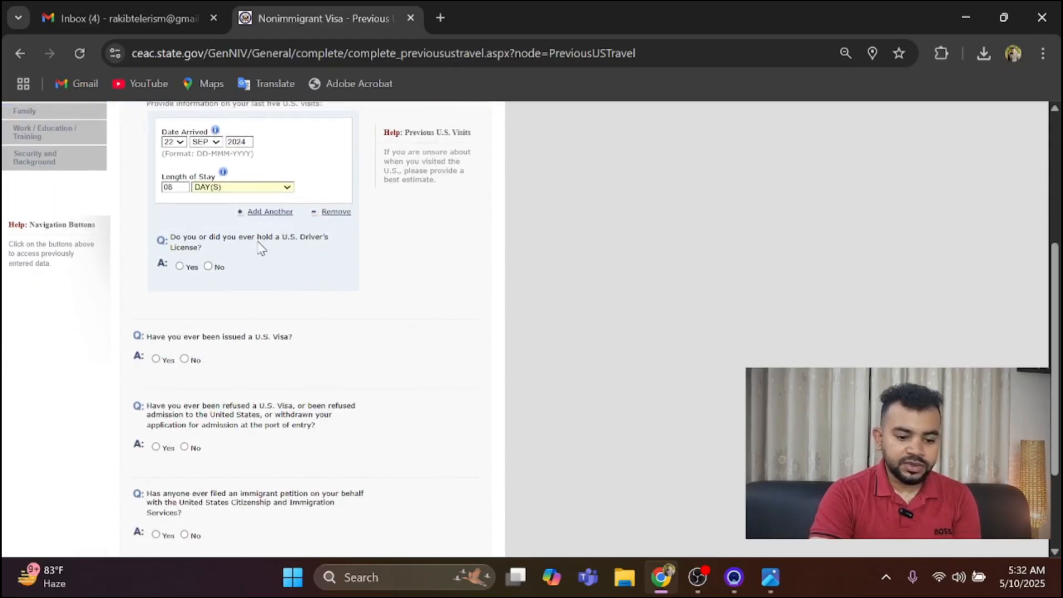
pyautogui.click(209, 266)
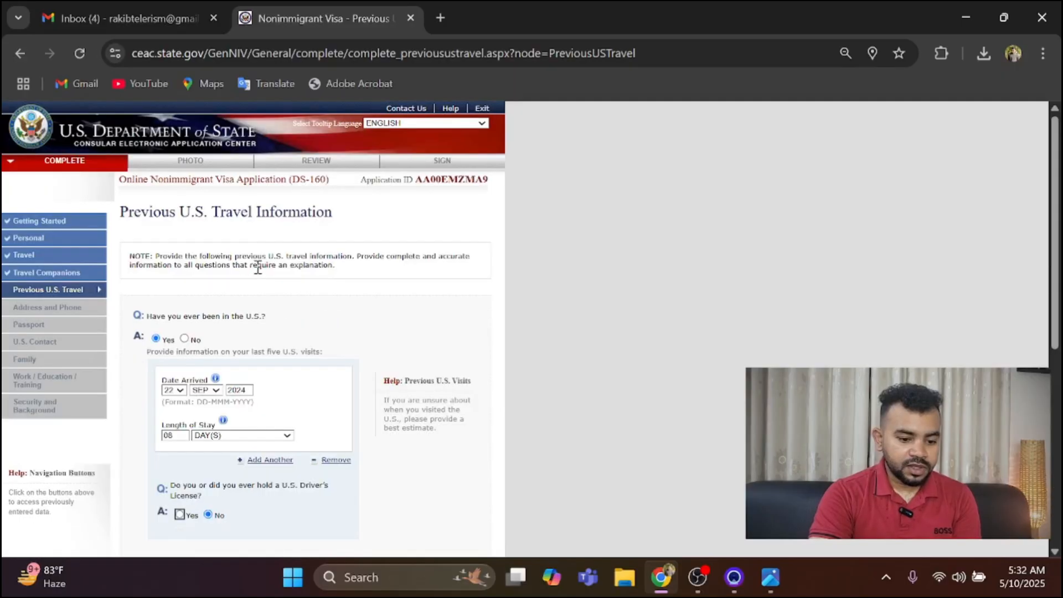
pyautogui.scroll(-7, 310, 297)
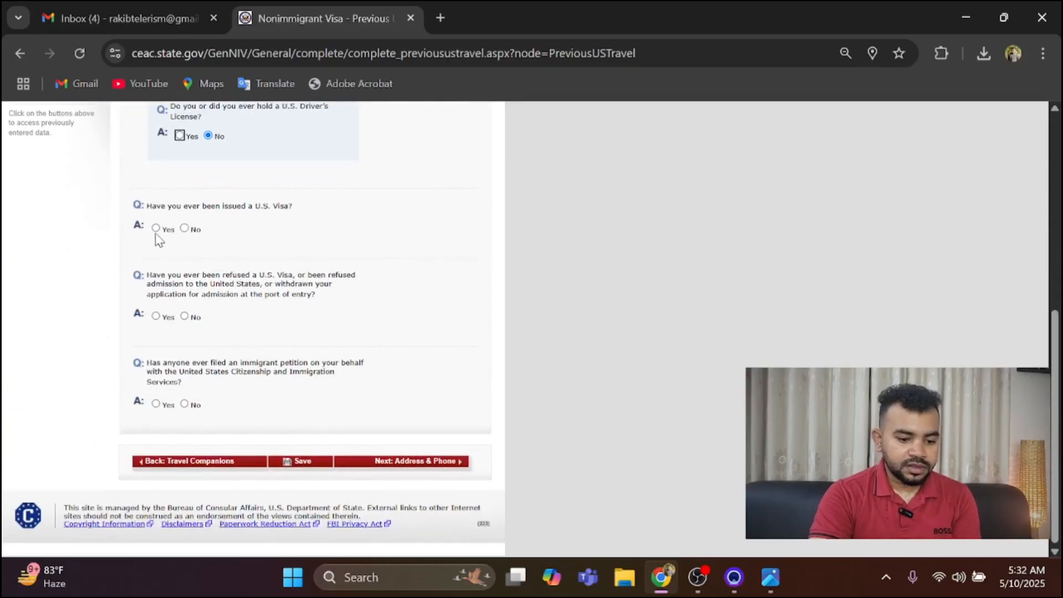
# Step: Answer Yes to a previously issued U.S. visa, issued 04 MAR 2023
pyautogui.click(155, 228)
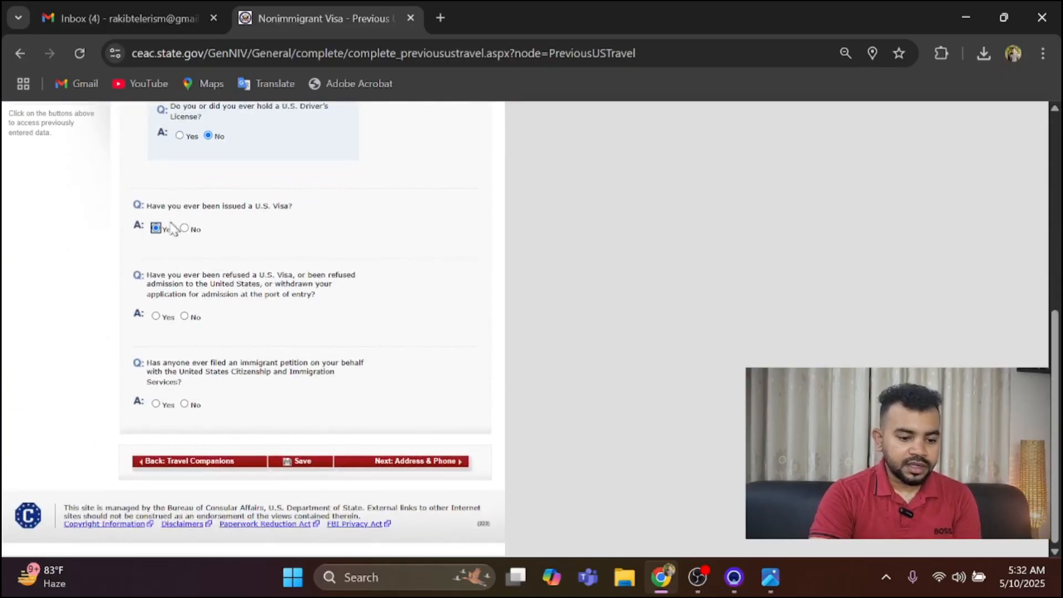
pyautogui.scroll(-3, 255, 310)
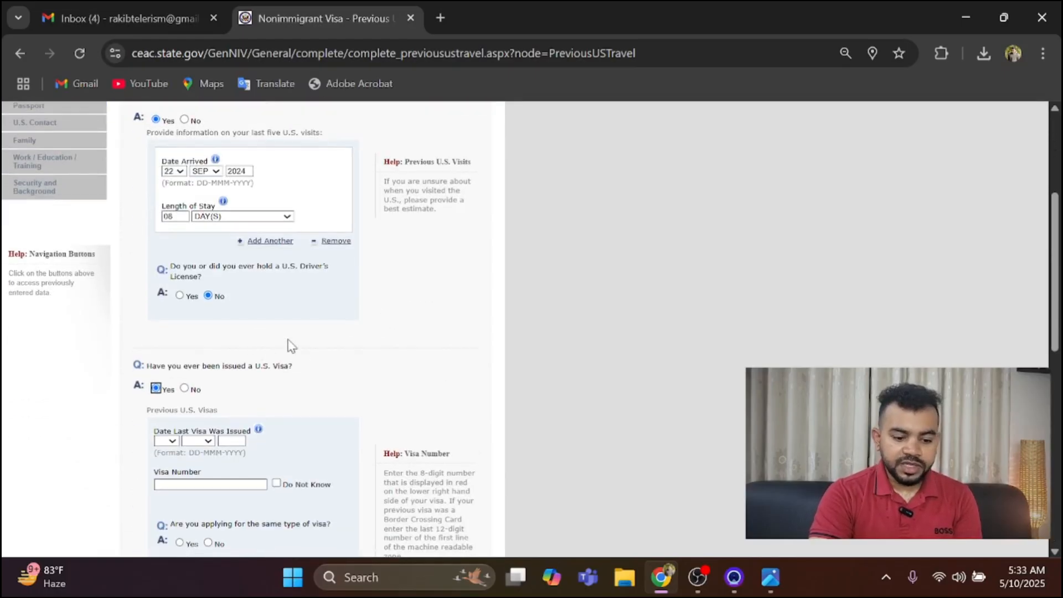
pyautogui.scroll(-2, 310, 332)
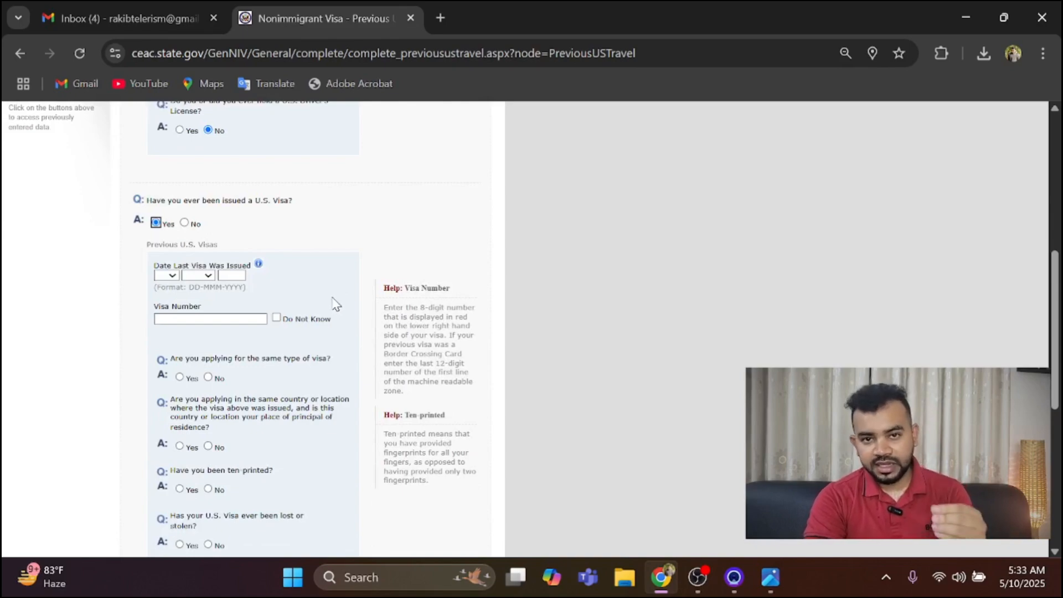
pyautogui.scroll(-2, 334, 302)
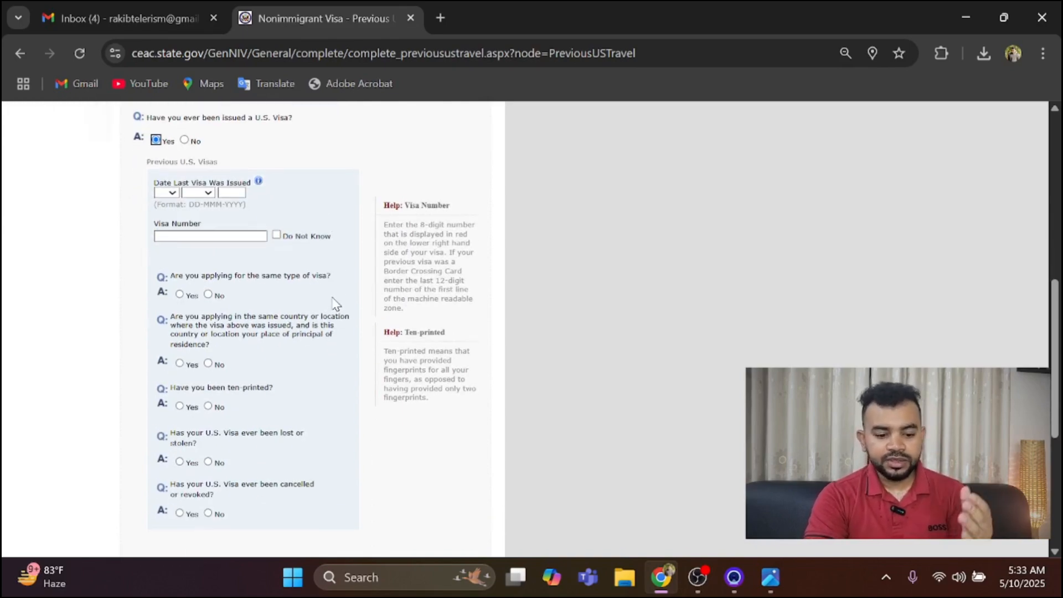
pyautogui.click(170, 193)
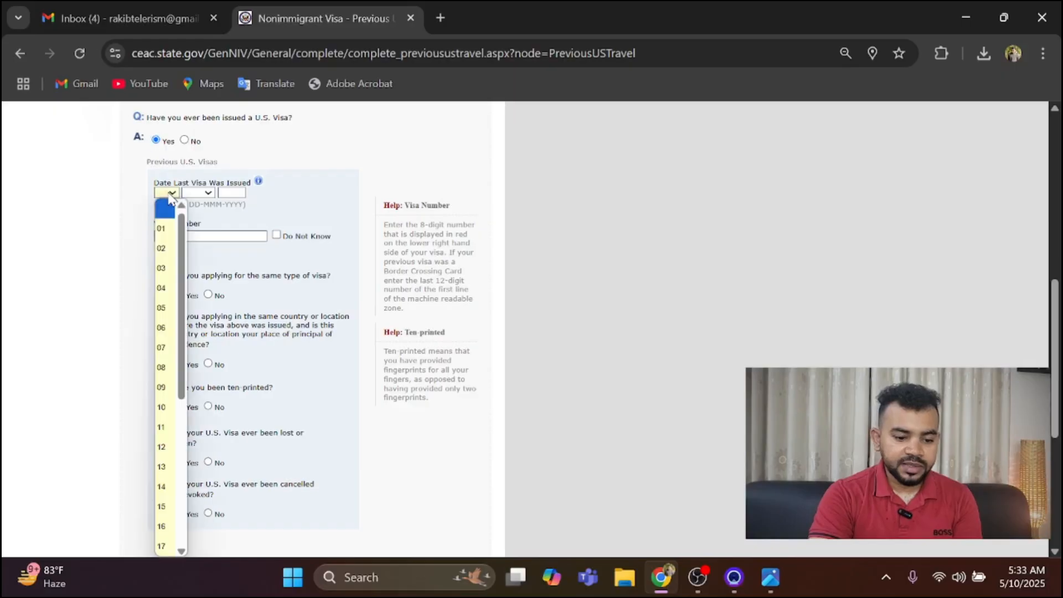
pyautogui.click(165, 288)
pyautogui.click(207, 193)
pyautogui.click(198, 269)
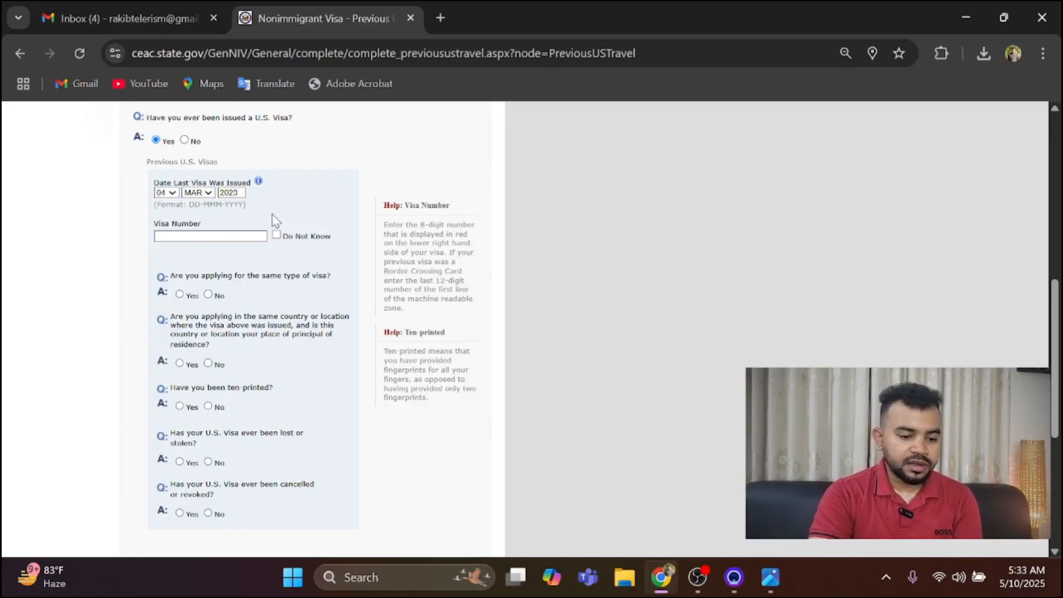
# Step: Enter the previous visa's number, leaving the Do Not Know box unchecked
pyautogui.click(225, 235)
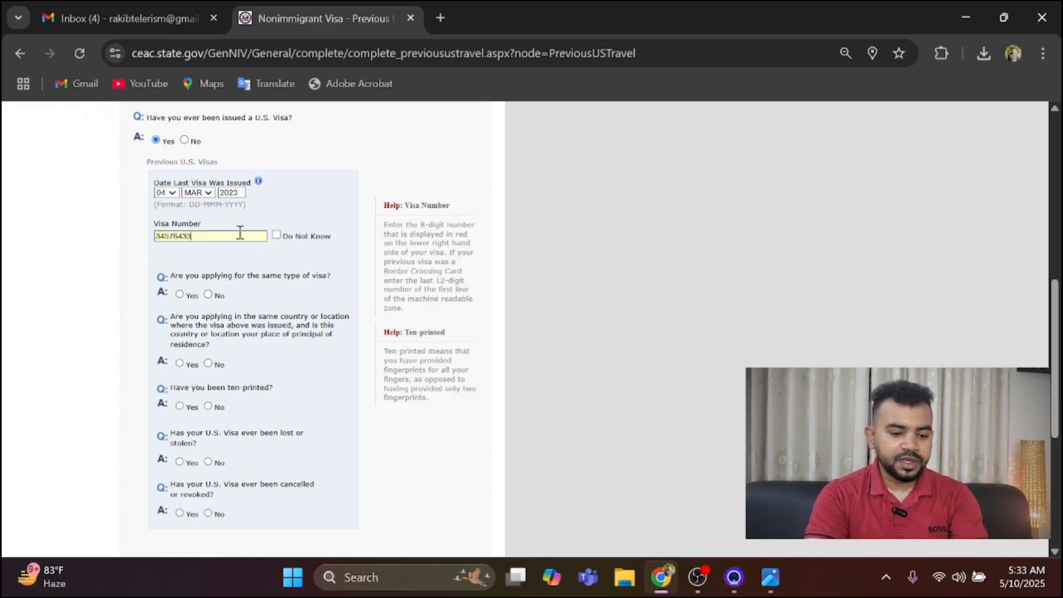
pyautogui.click(276, 235)
pyautogui.scroll(-2, 280, 227)
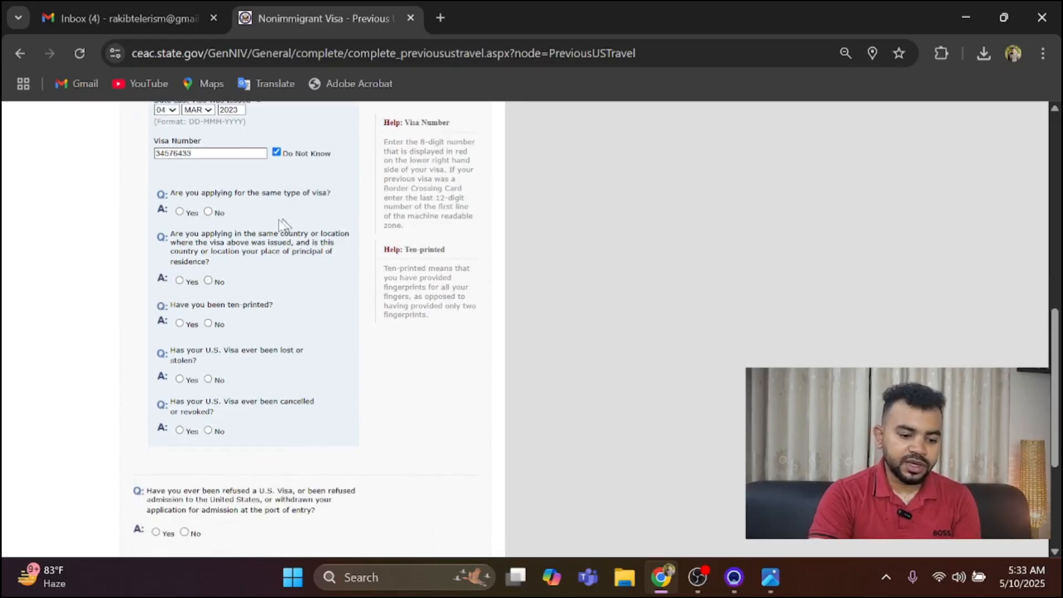
pyautogui.scroll(2, 254, 217)
pyautogui.scroll(-2, 278, 218)
pyautogui.scroll(2, 278, 217)
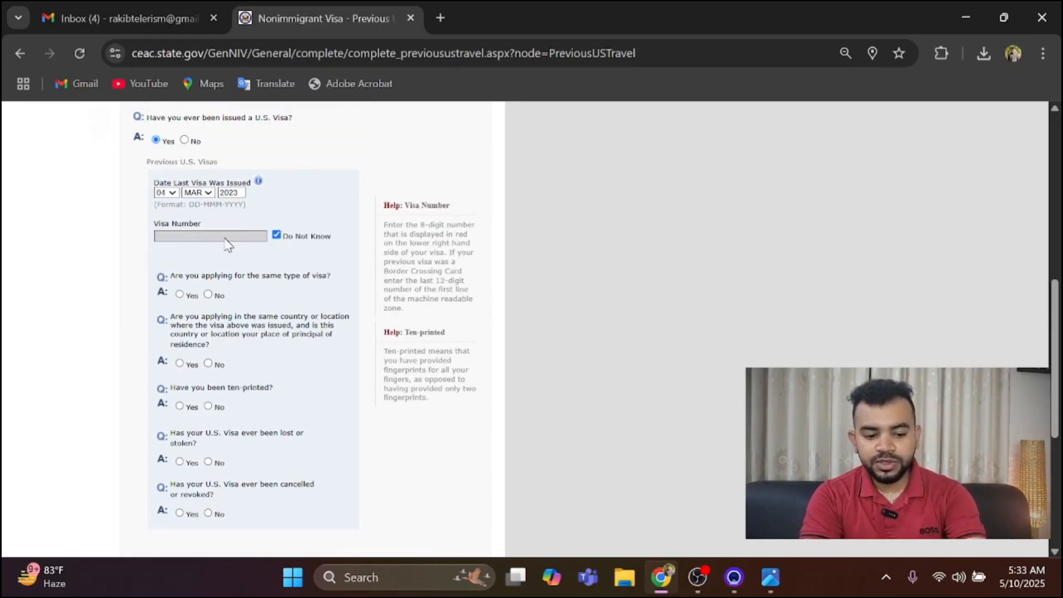
pyautogui.click(276, 235)
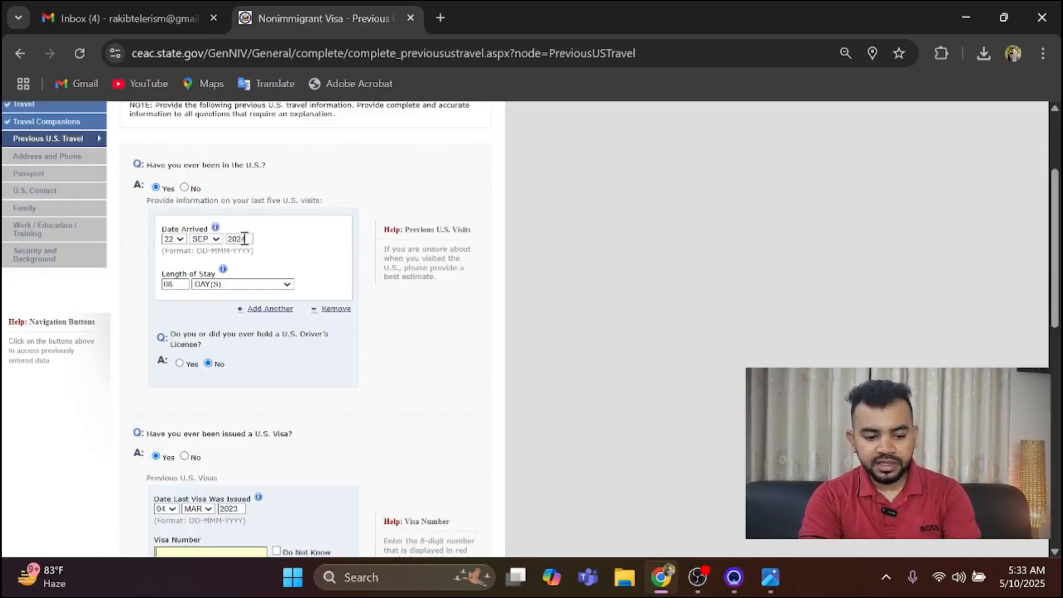
pyautogui.scroll(-3, 226, 260)
pyautogui.scroll(-1, 216, 251)
pyautogui.click(219, 310)
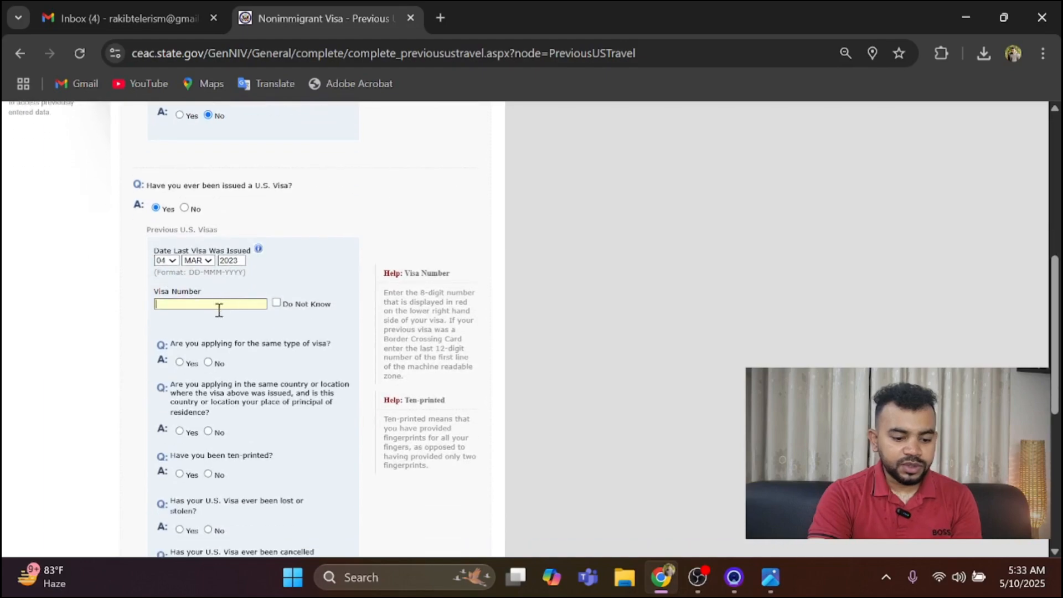
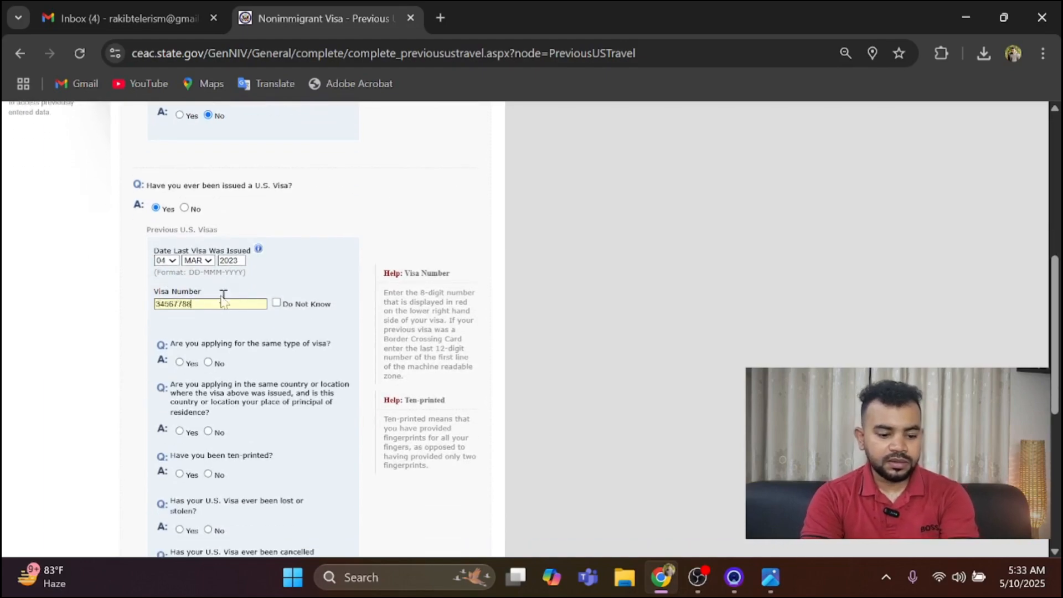
pyautogui.click(266, 282)
# Step: Answer Yes to applying for the same type of visa
pyautogui.scroll(-1, 266, 282)
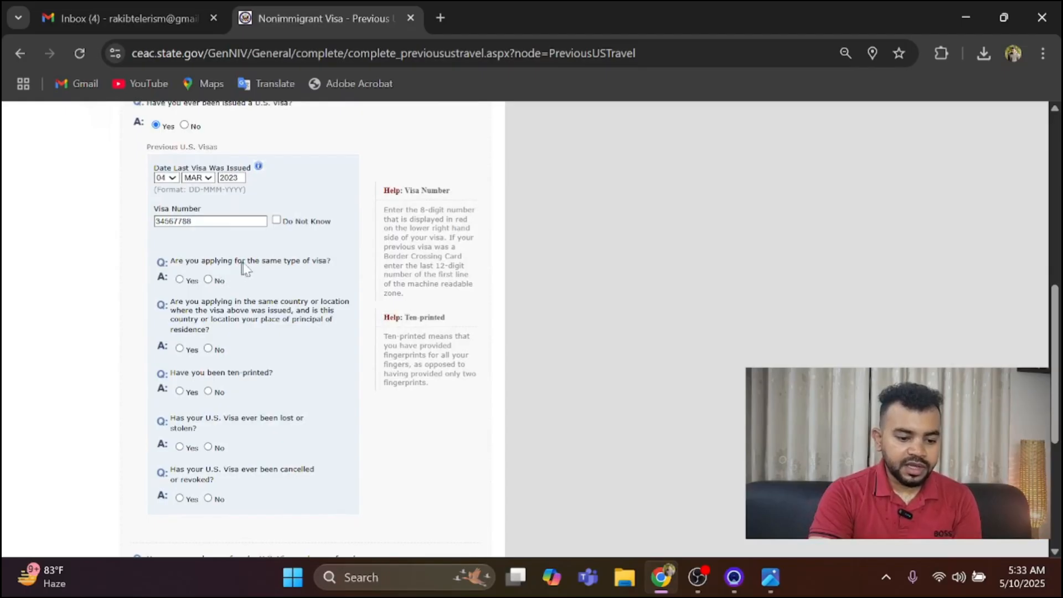
pyautogui.click(179, 280)
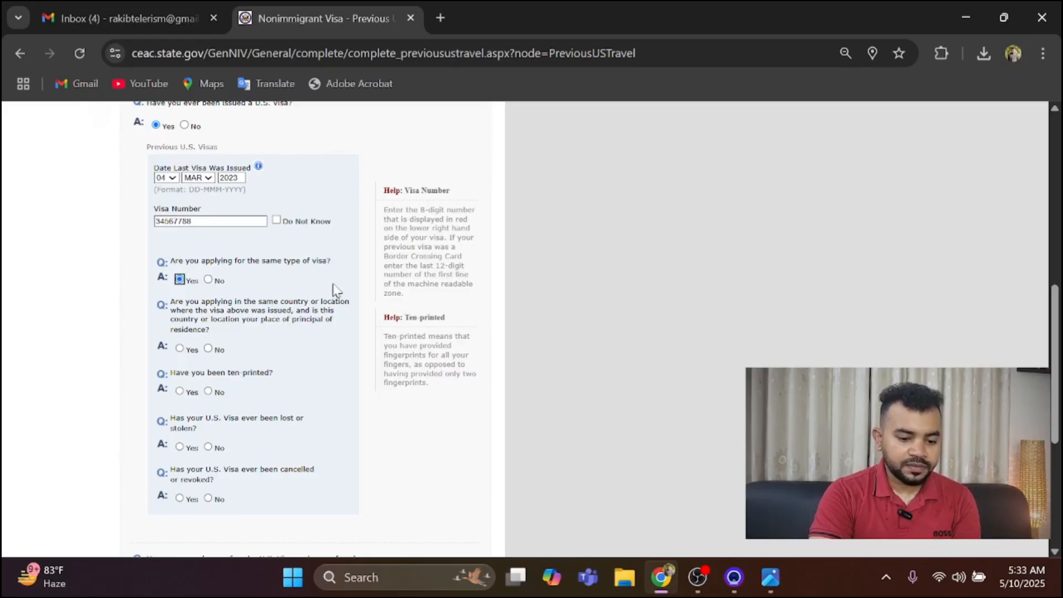
pyautogui.scroll(-1, 336, 285)
pyautogui.scroll(4, 336, 282)
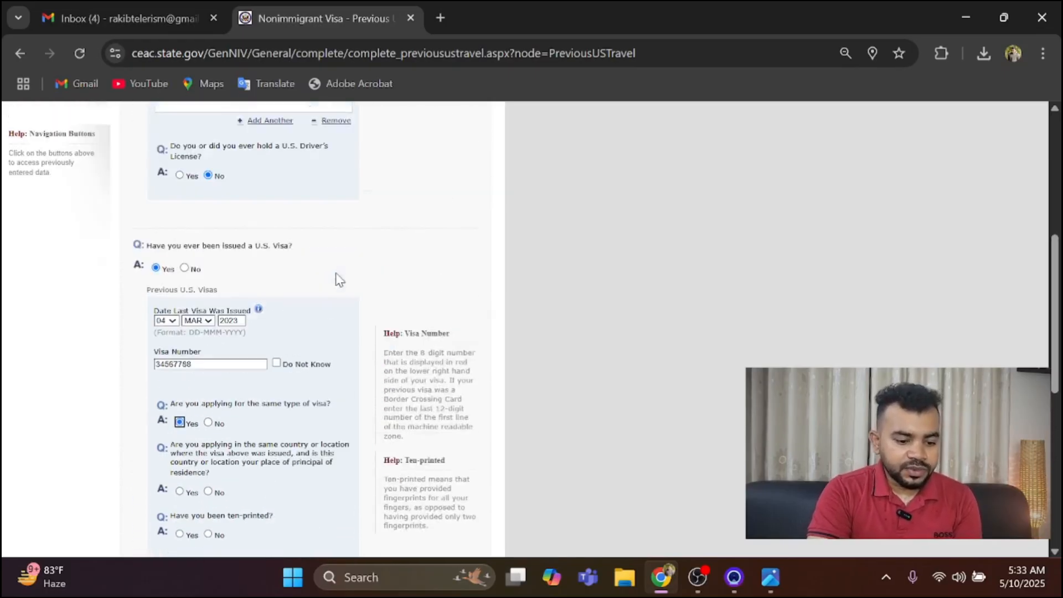
pyautogui.scroll(3, 338, 278)
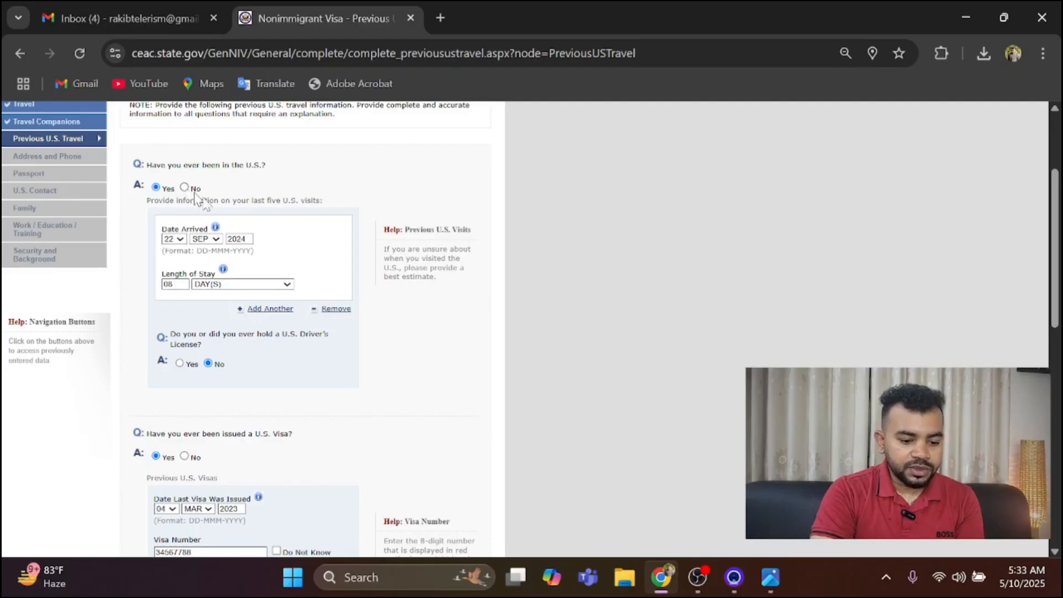
# Step: Answer No to prior U.S. visit, visa issued, visa refusal, and immigrant petition questions
pyautogui.scroll(-2, 249, 232)
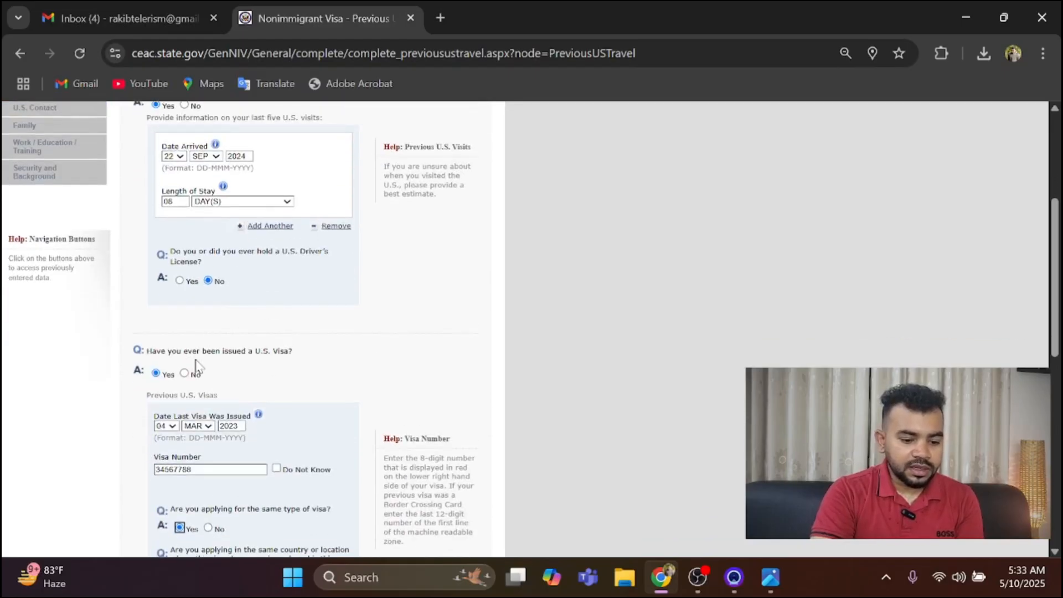
pyautogui.scroll(3, 221, 361)
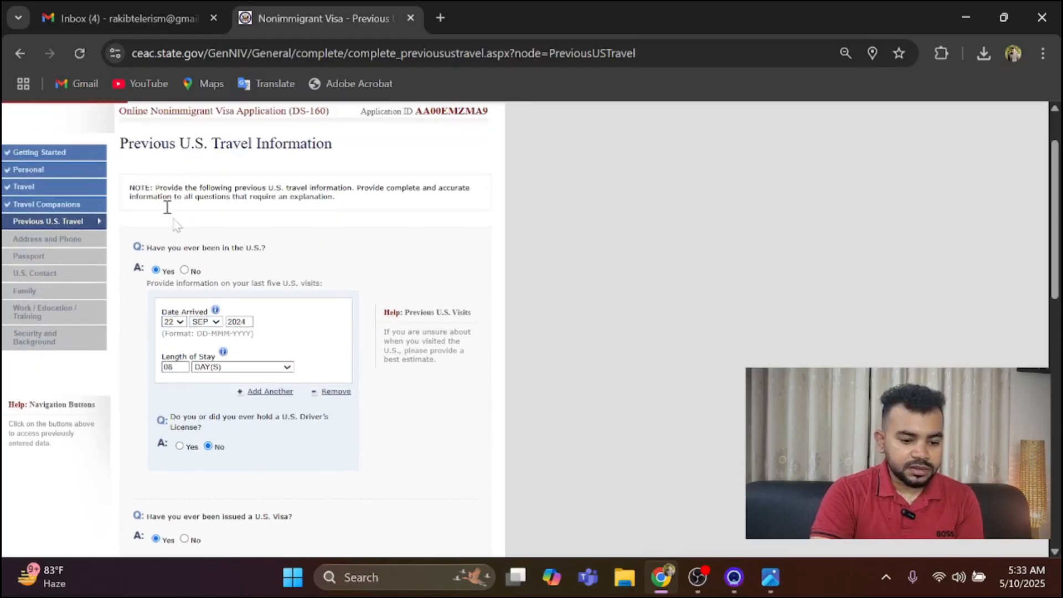
pyautogui.click(184, 270)
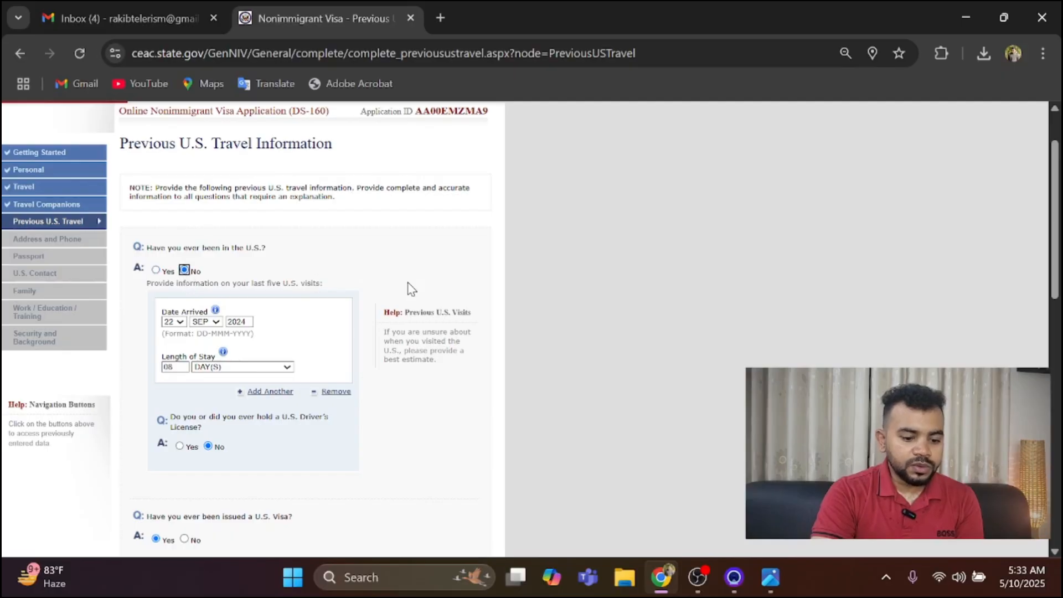
pyautogui.scroll(-3, 391, 289)
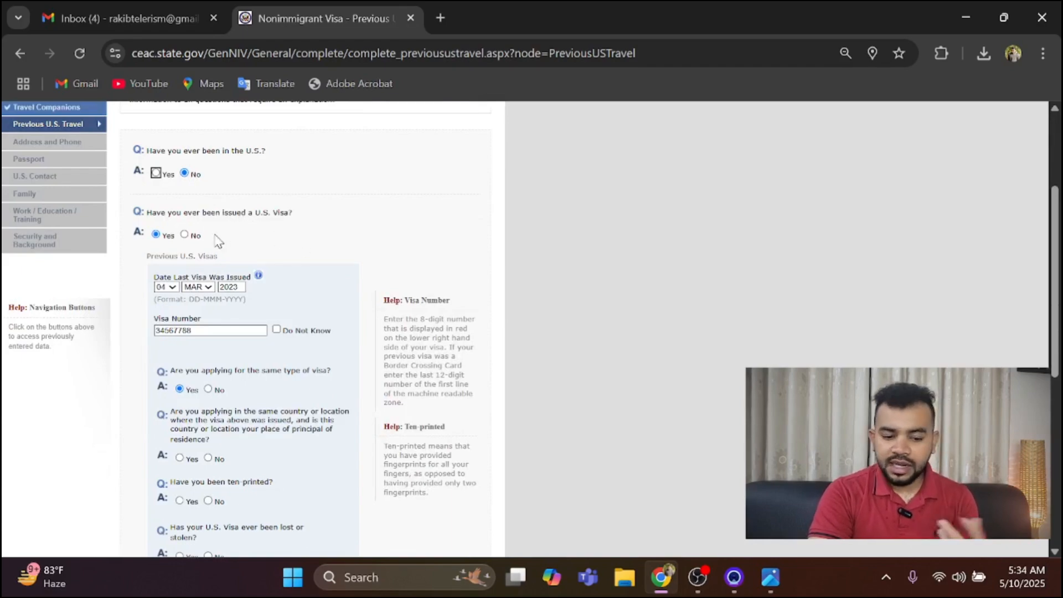
pyautogui.click(184, 235)
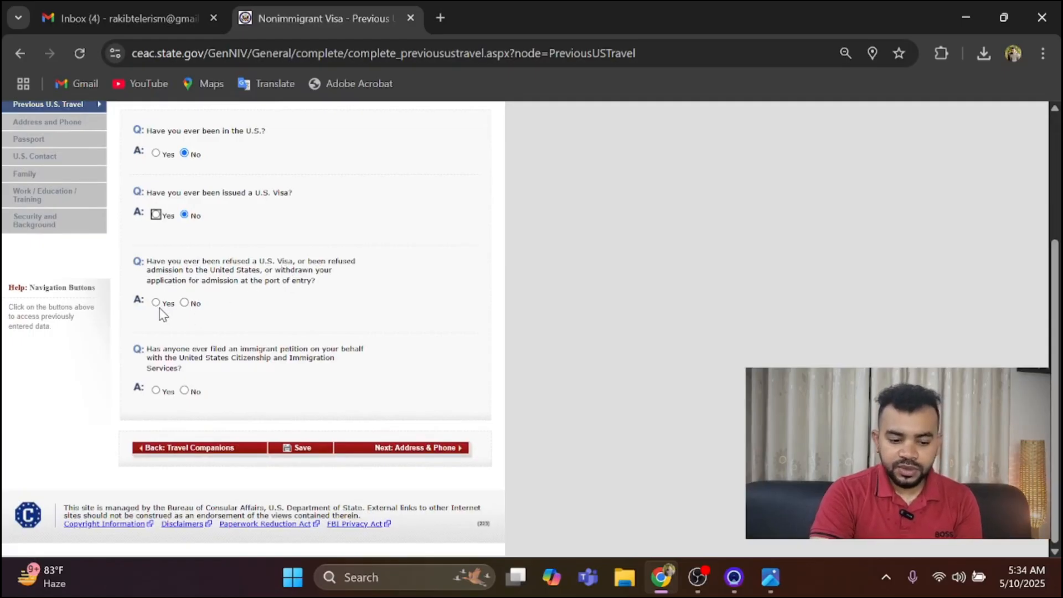
pyautogui.click(184, 303)
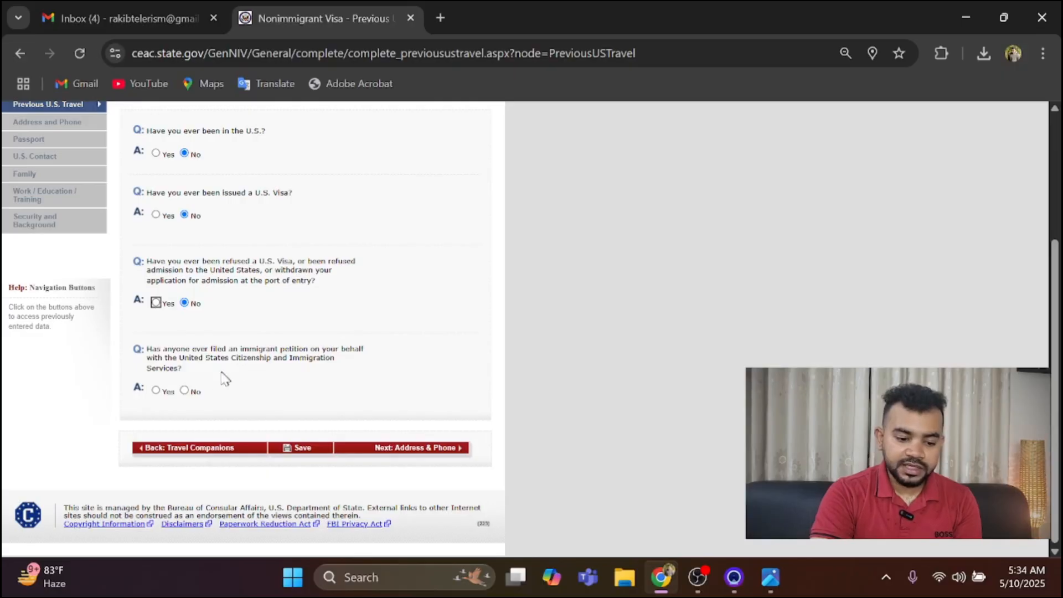
pyautogui.click(185, 390)
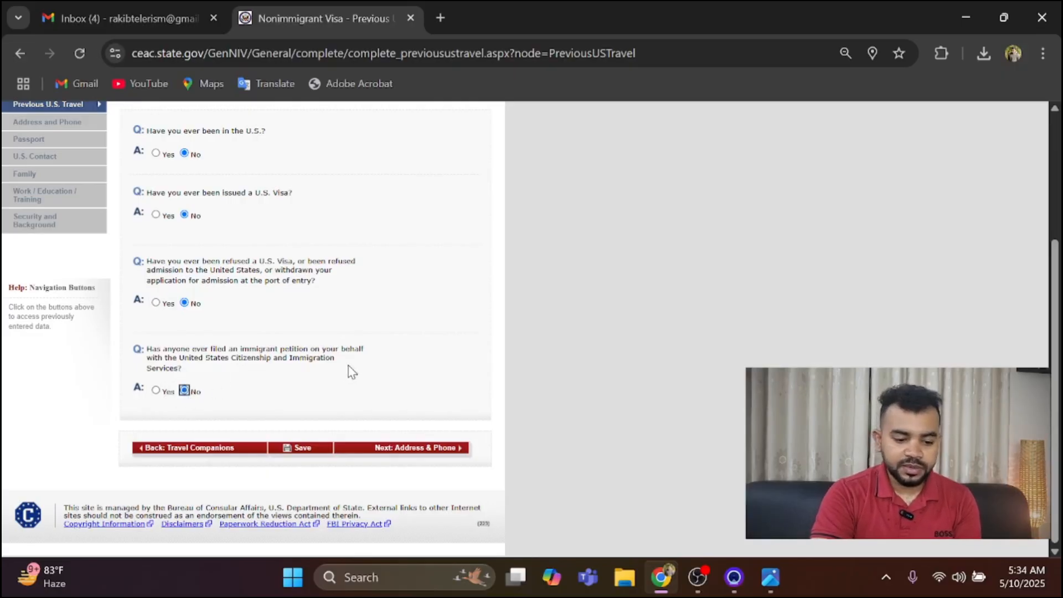
pyautogui.scroll(3, 354, 370)
pyautogui.scroll(-3, 352, 369)
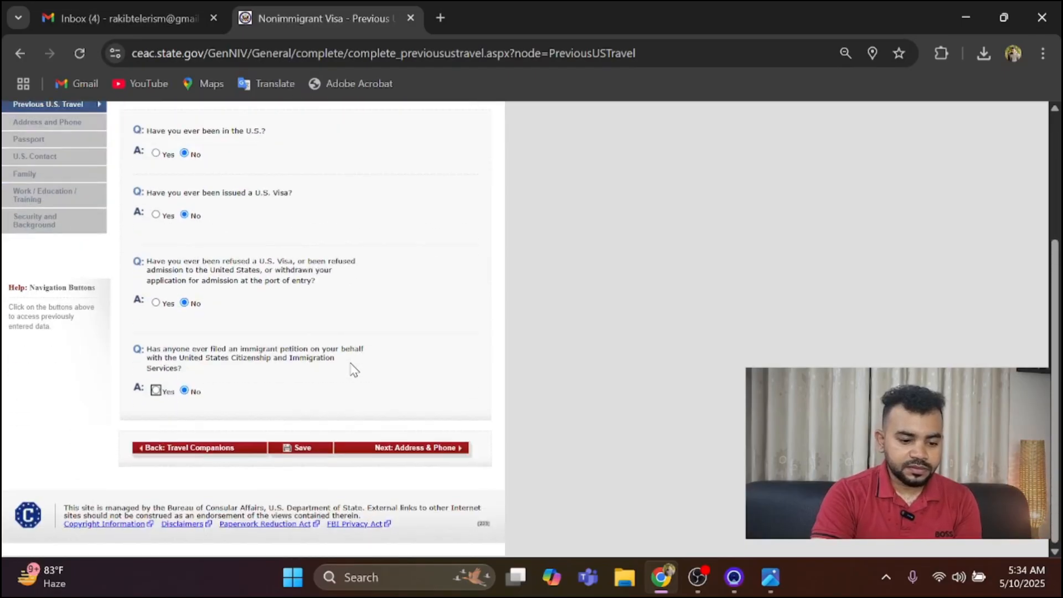
# Step: Continue to the Address and Phone Information page and look over its fields
pyautogui.click(432, 448)
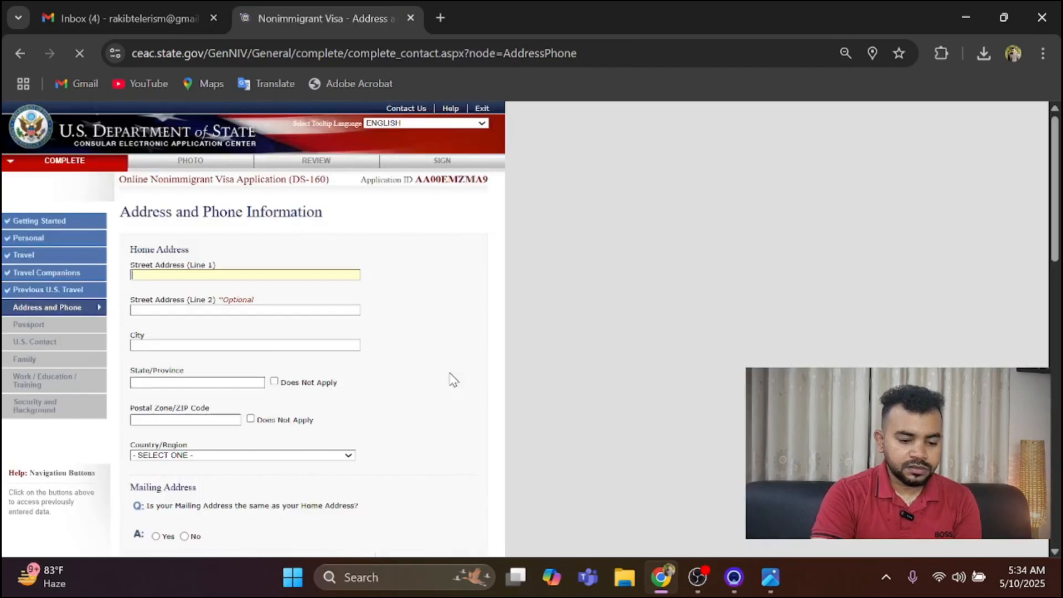
pyautogui.scroll(-1, 453, 380)
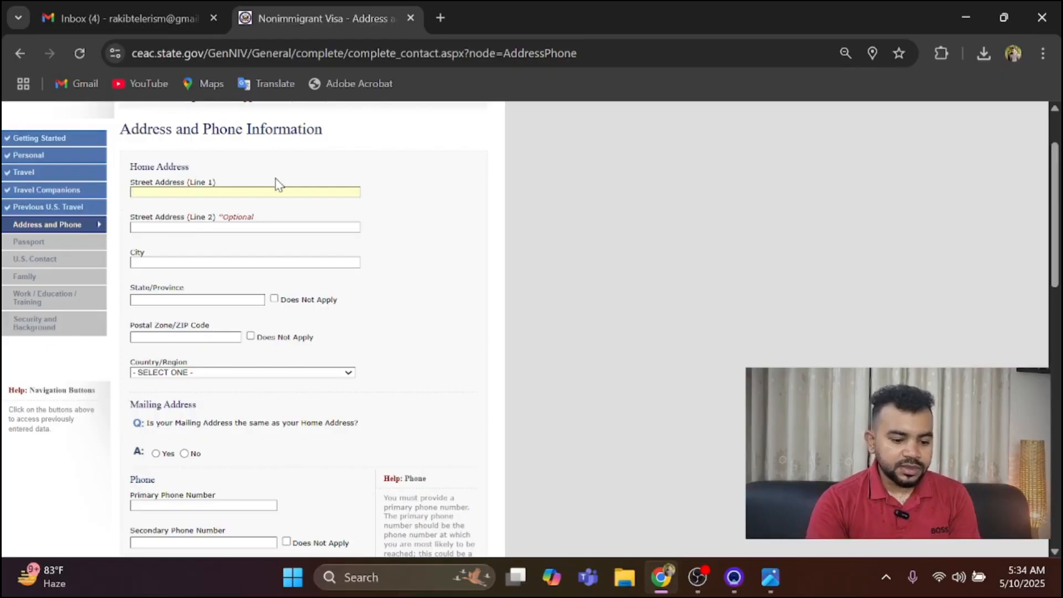
pyautogui.scroll(-1, 444, 281)
pyautogui.scroll(-1, 445, 280)
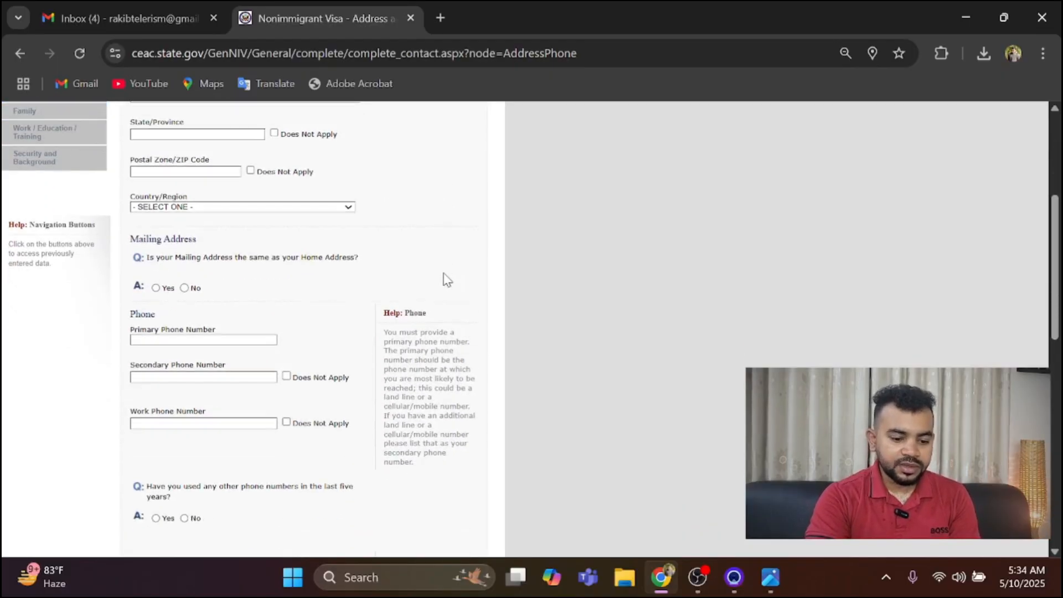
pyautogui.scroll(3, 444, 281)
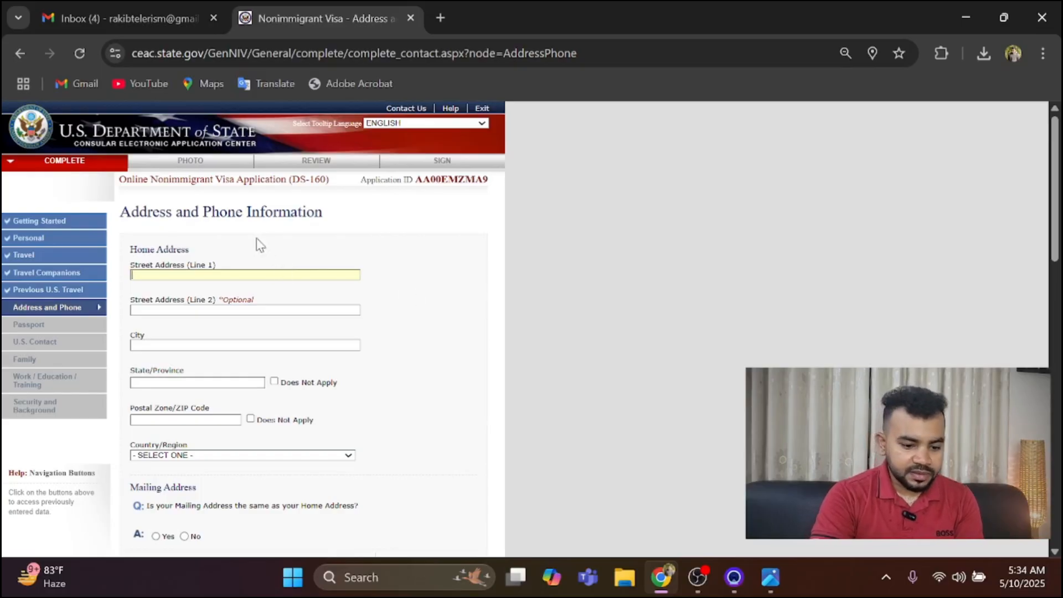
pyautogui.scroll(-3, 230, 244)
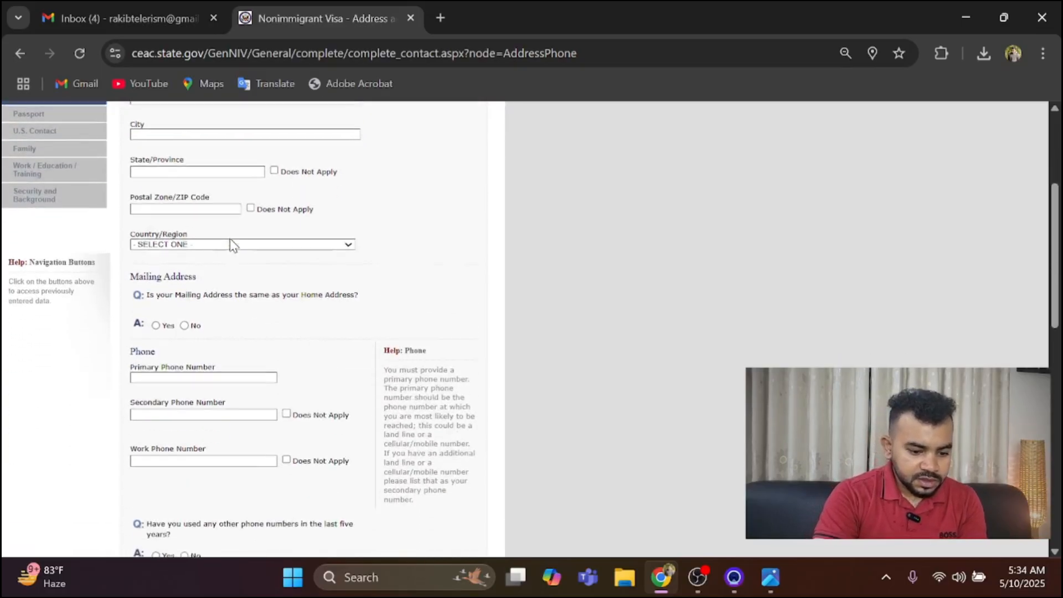
pyautogui.scroll(5, 344, 269)
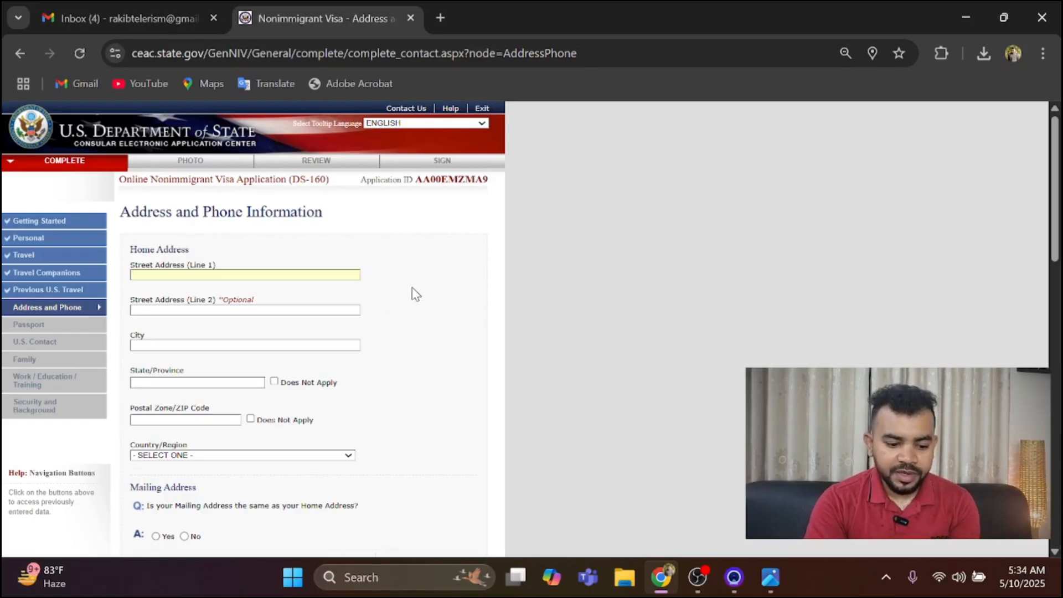
# Step: Bring up the scanned ID and passport images in Photos for reference
pyautogui.scroll(-3, 413, 294)
pyautogui.scroll(-2, 437, 292)
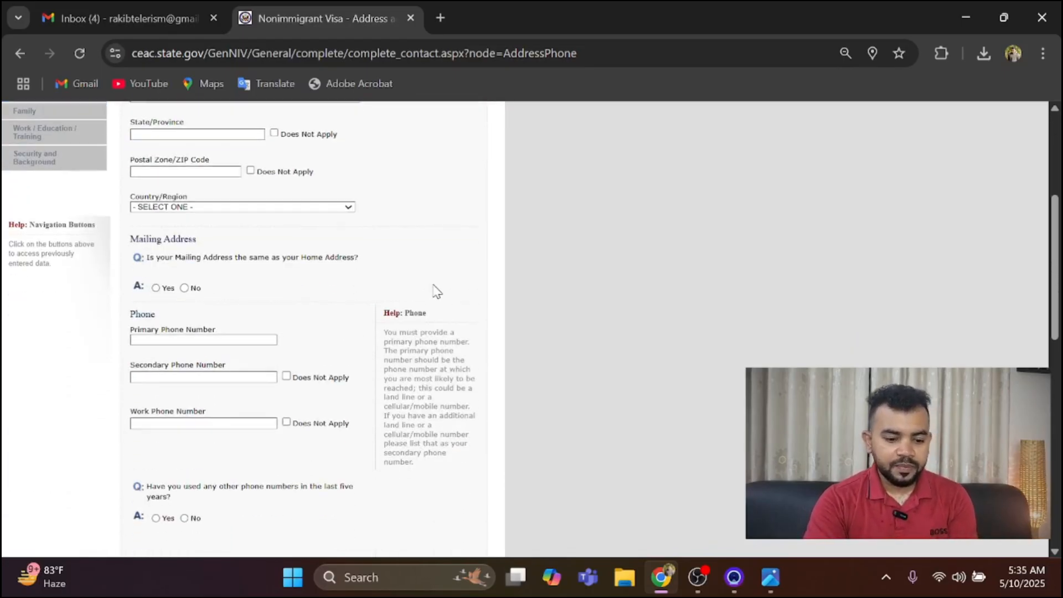
pyautogui.scroll(5, 438, 291)
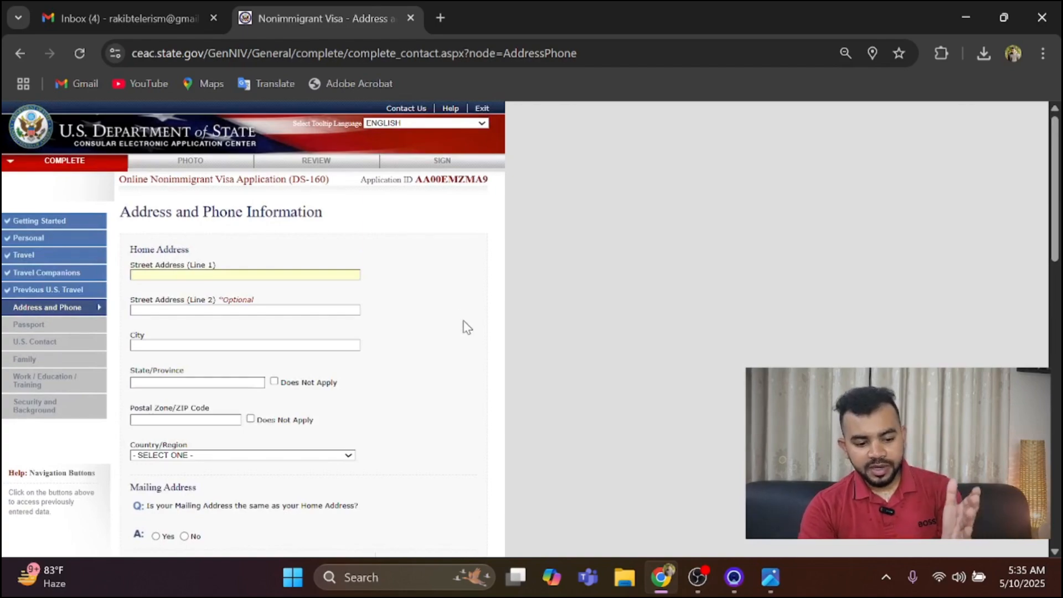
pyautogui.scroll(-3, 467, 327)
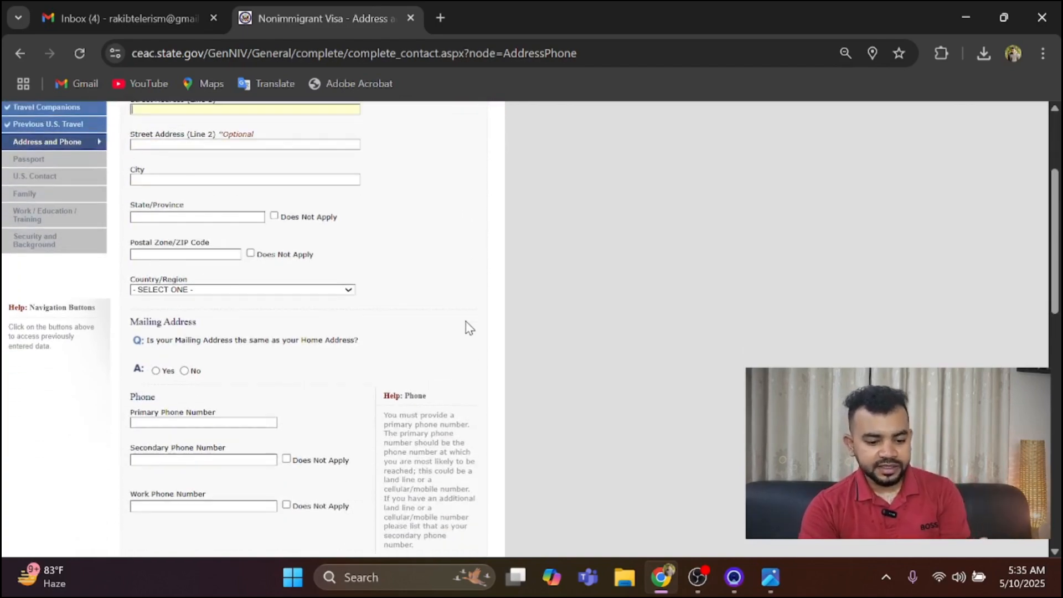
pyautogui.scroll(-3, 470, 327)
pyautogui.scroll(6, 470, 327)
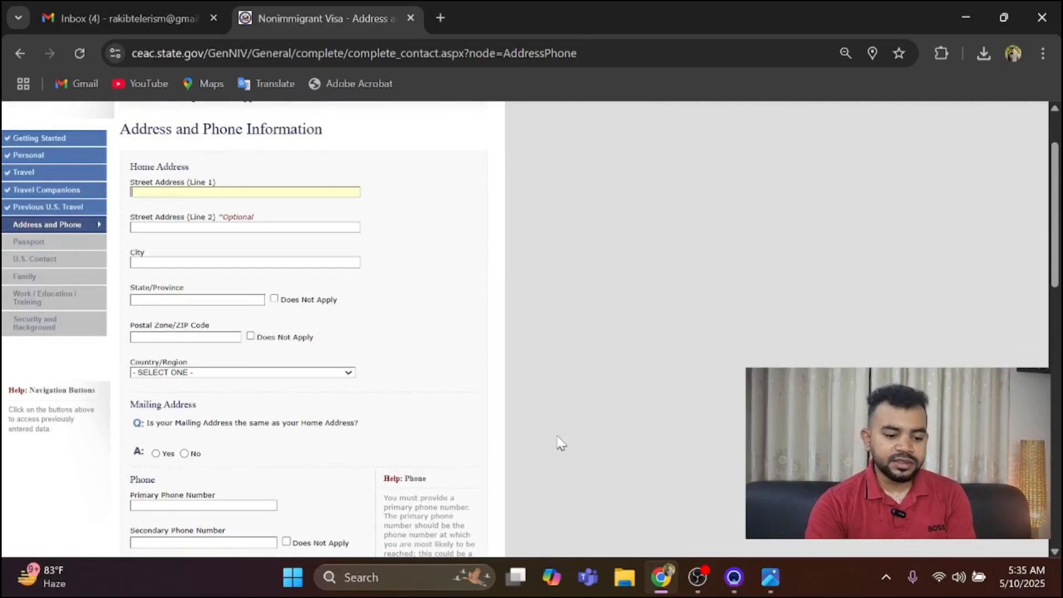
pyautogui.click(768, 570)
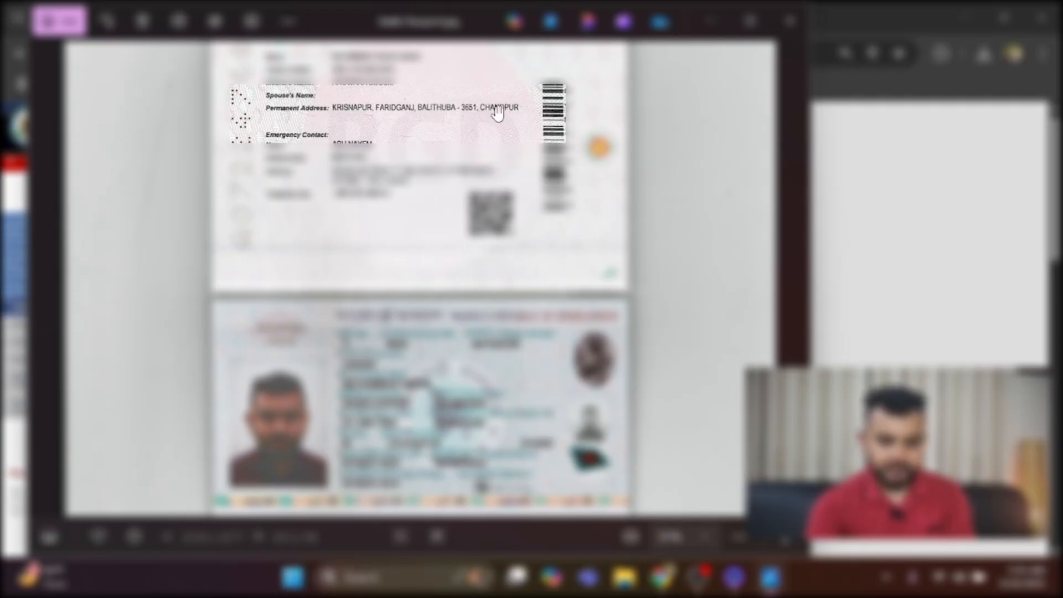
# Step: Autofill the home street and city, marking state and postal code Does Not Apply
pyautogui.click(948, 291)
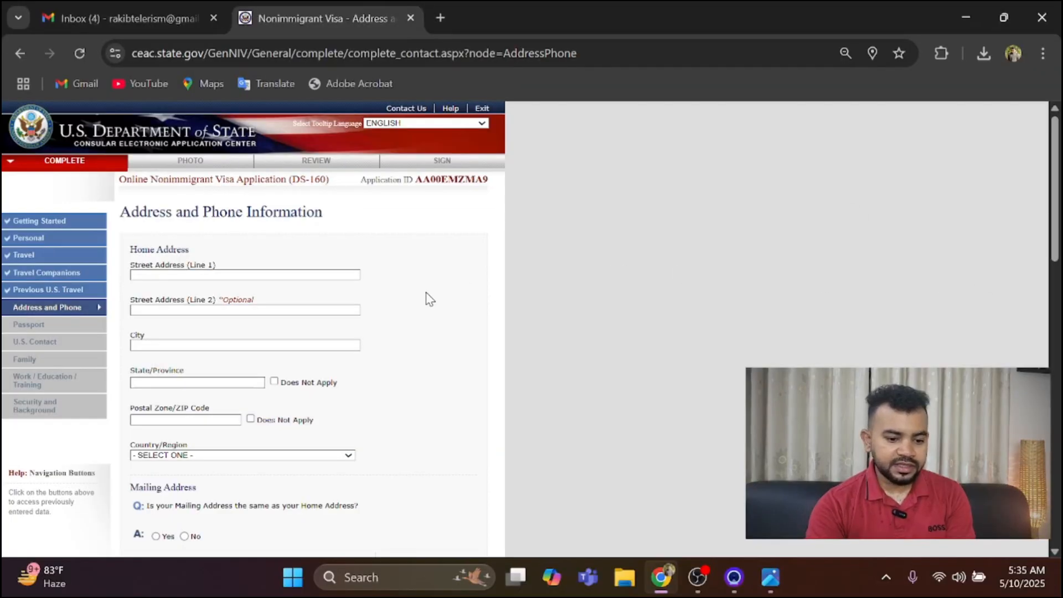
pyautogui.click(292, 274)
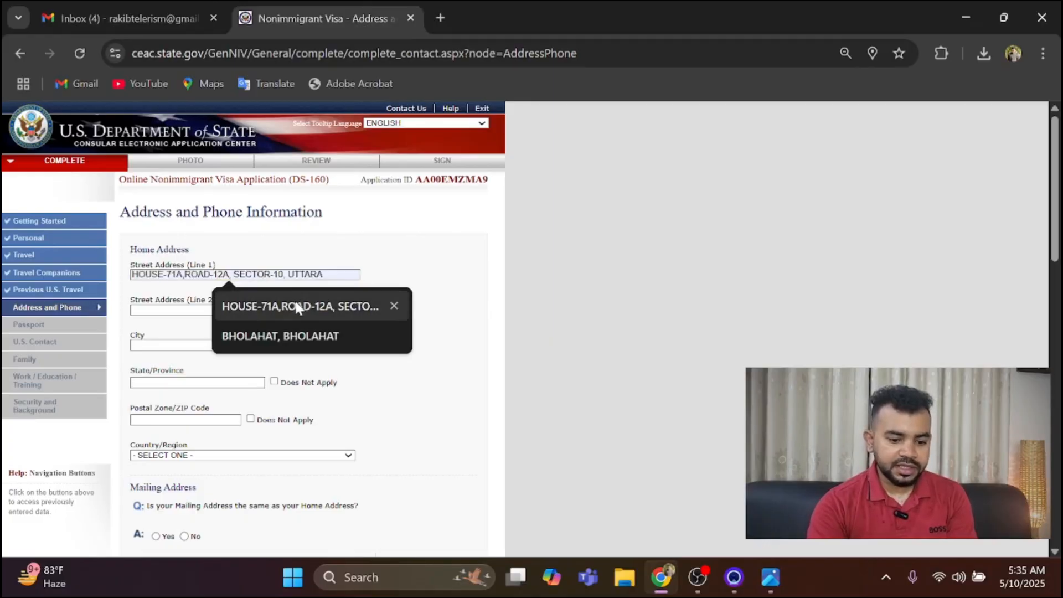
pyautogui.click(235, 309)
pyautogui.click(208, 346)
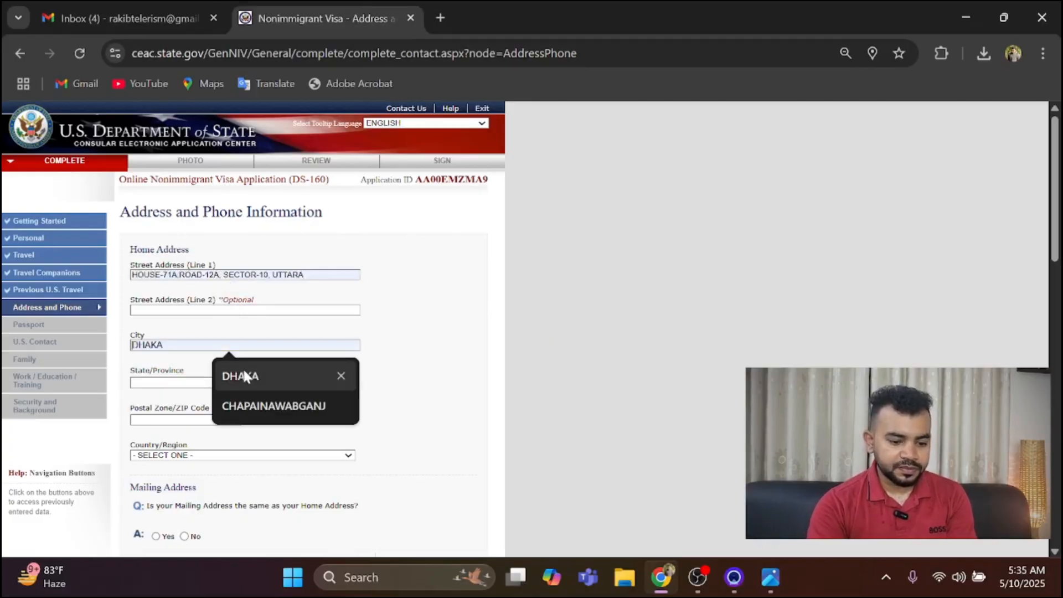
pyautogui.click(242, 367)
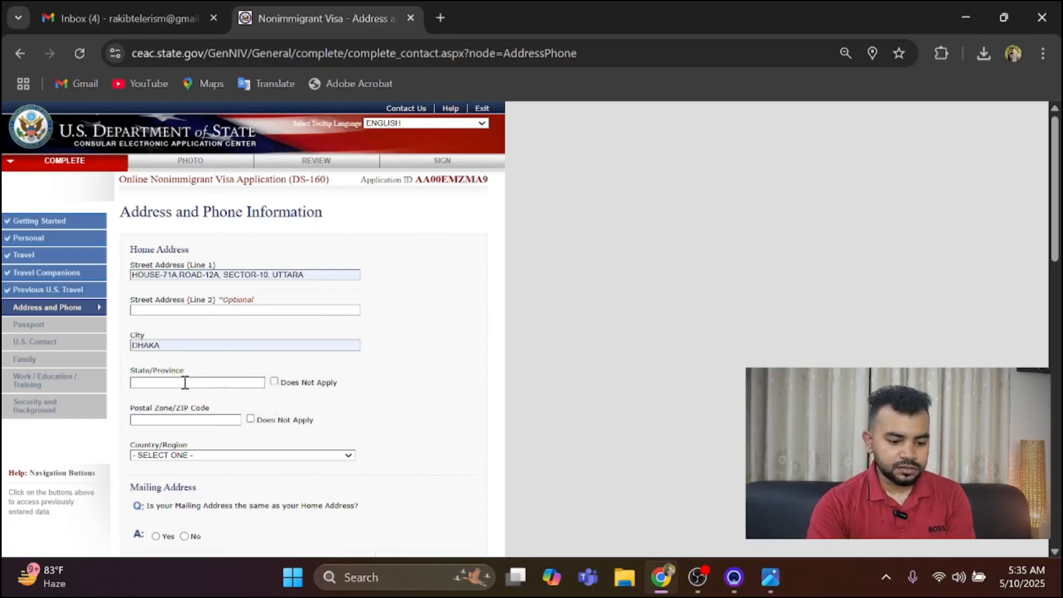
pyautogui.click(274, 381)
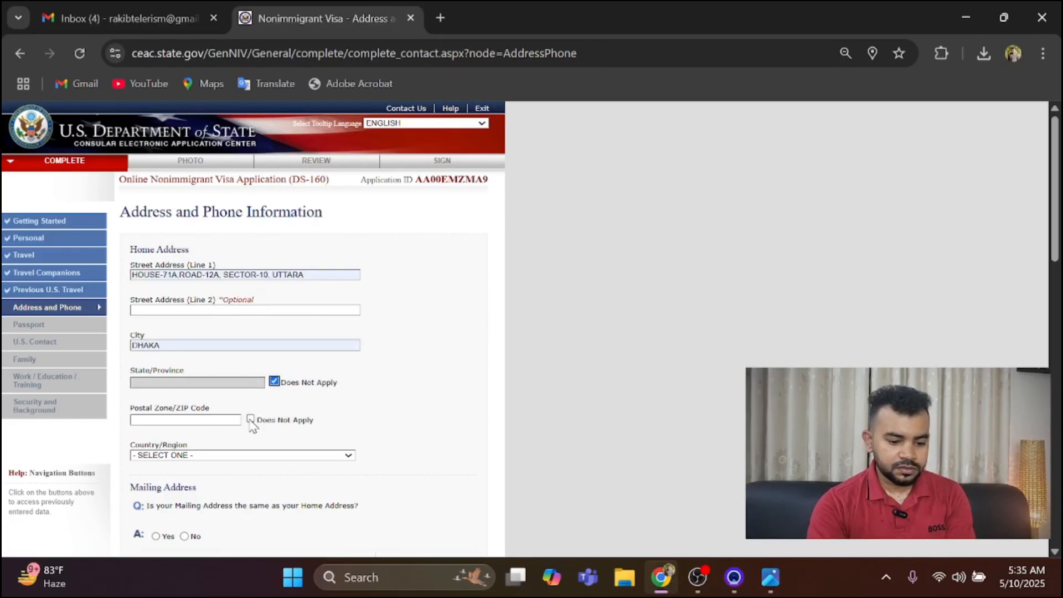
pyautogui.click(250, 420)
# Step: Set the home country to BANGLADESH and answer Yes that the mailing address is the same
pyautogui.scroll(-2, 252, 426)
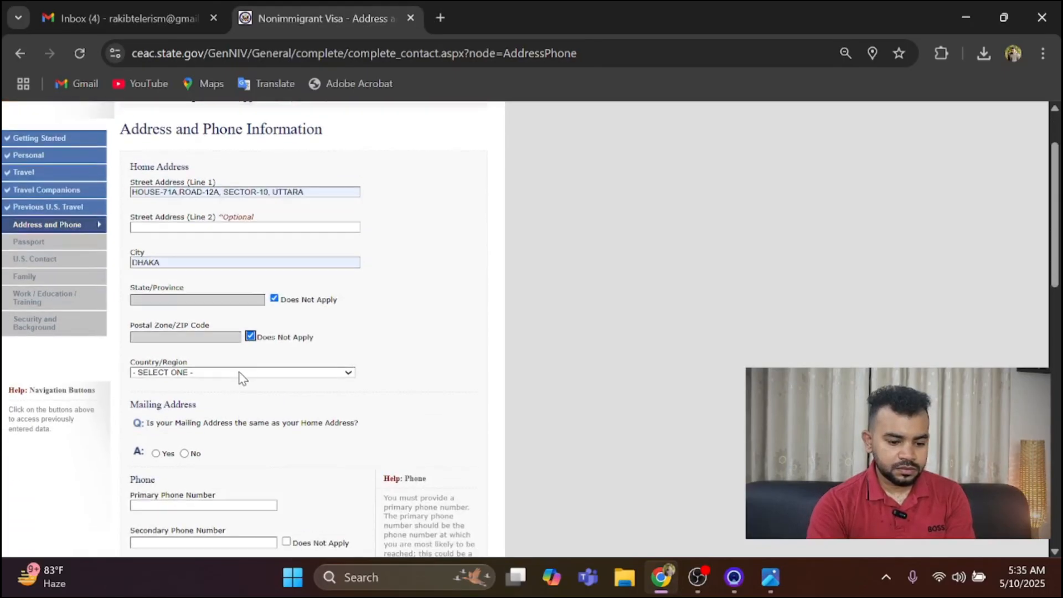
pyautogui.click(239, 372)
pyautogui.write('ban')
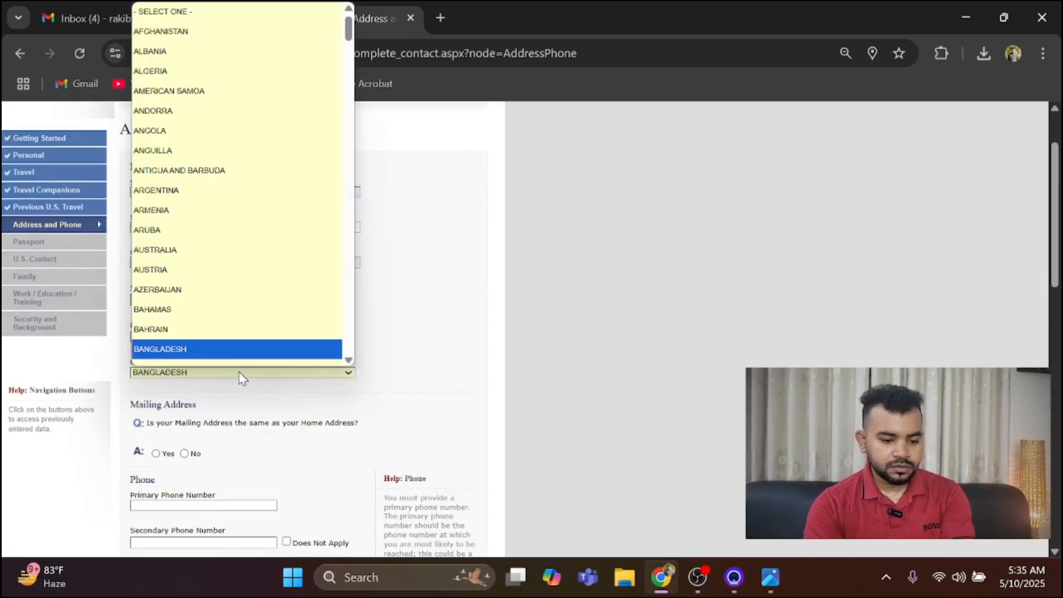
pyautogui.click(239, 376)
pyautogui.scroll(-3, 401, 370)
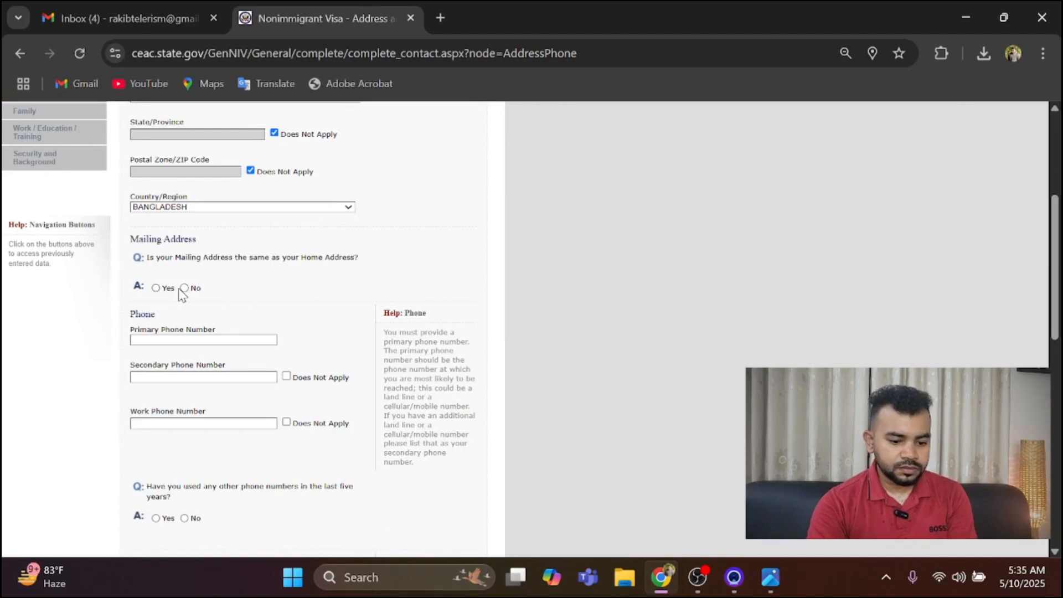
pyautogui.click(185, 288)
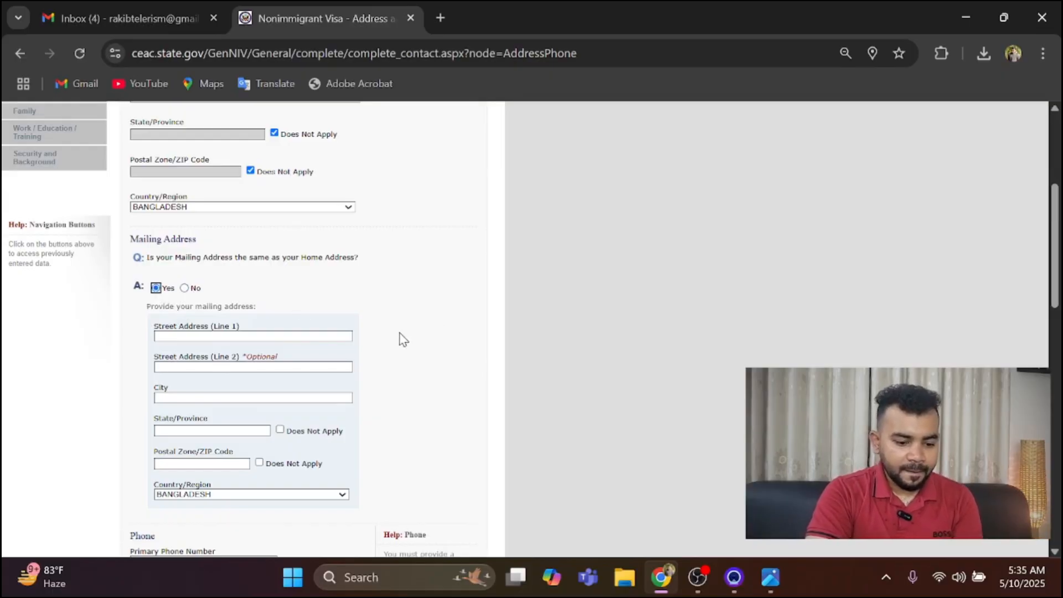
# Step: Enter the applicant's primary phone number
pyautogui.scroll(-6, 451, 337)
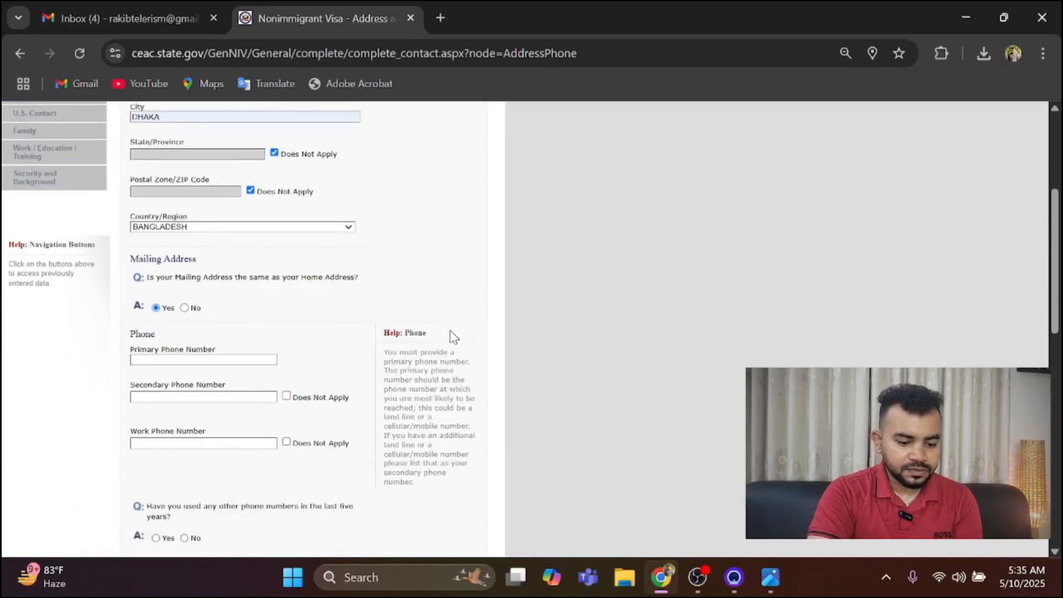
pyautogui.click(218, 258)
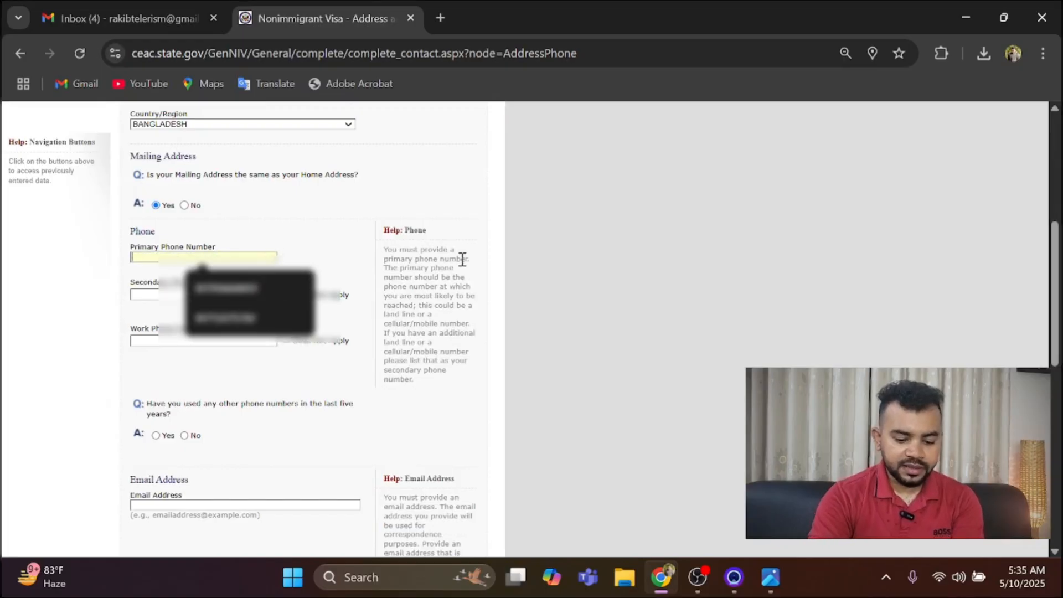
pyautogui.write('01937')
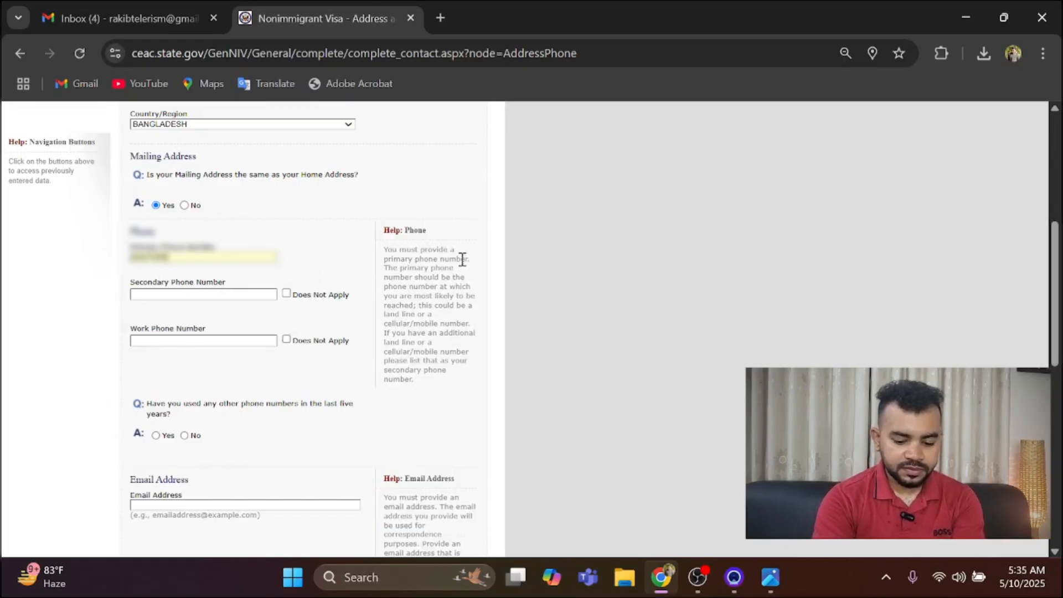
# Step: Mark secondary and work phones Does Not Apply and answer No to other phone numbers
pyautogui.click(286, 294)
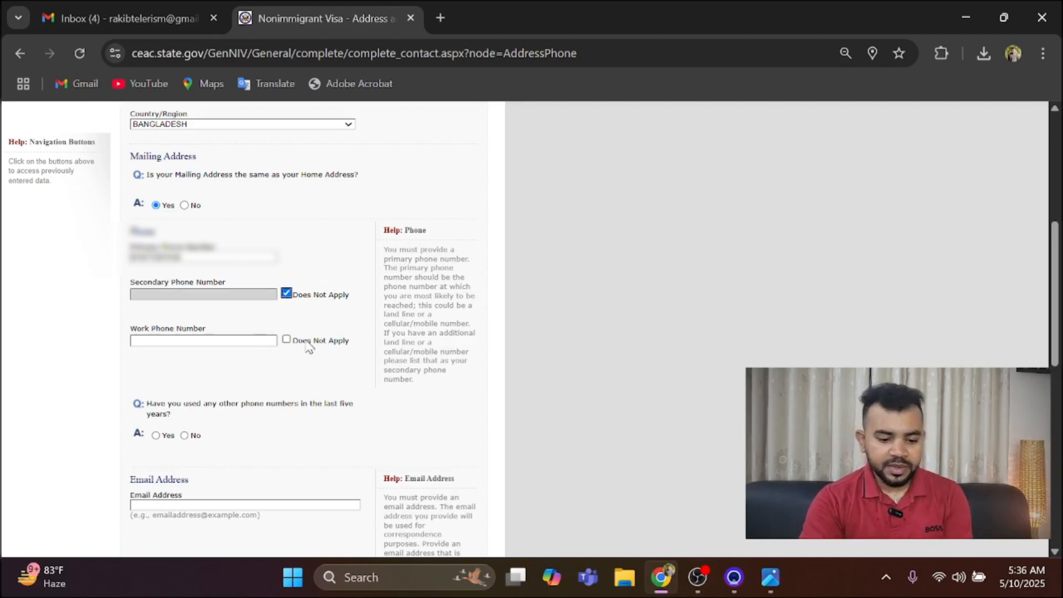
pyautogui.click(286, 339)
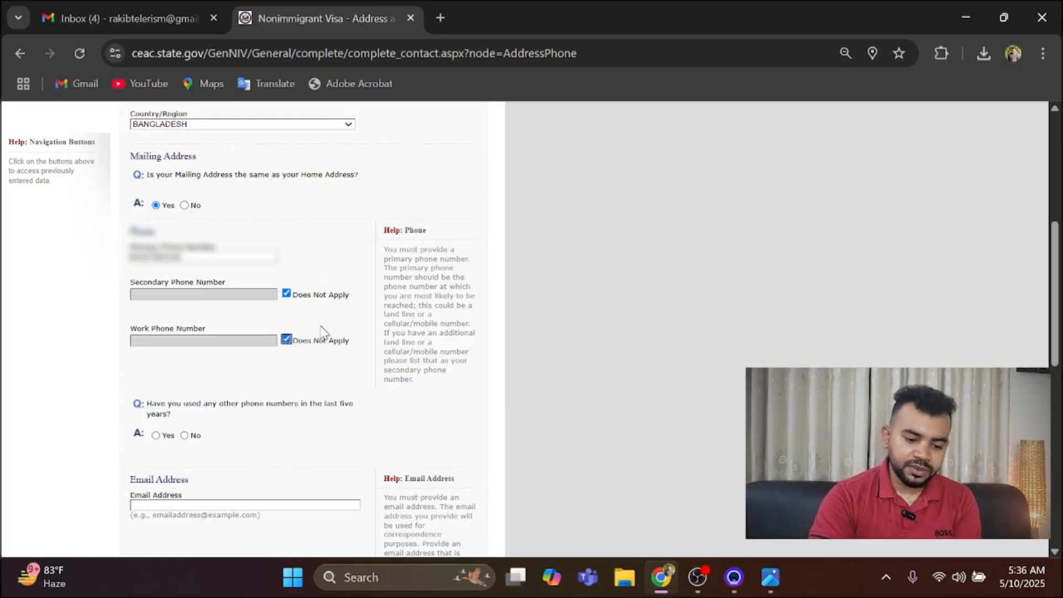
pyautogui.scroll(-3, 310, 332)
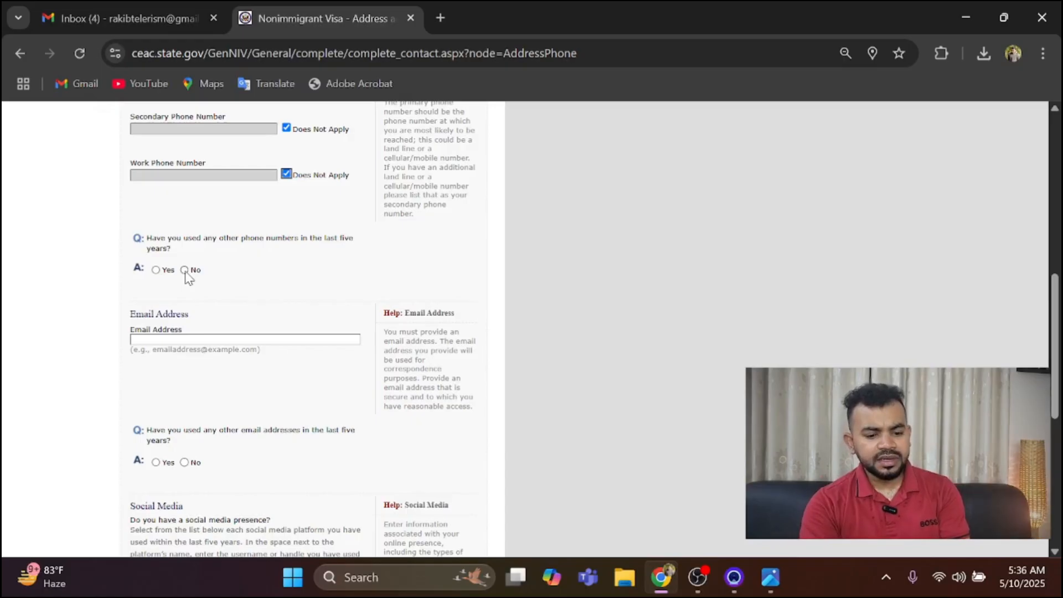
pyautogui.scroll(3, 256, 289)
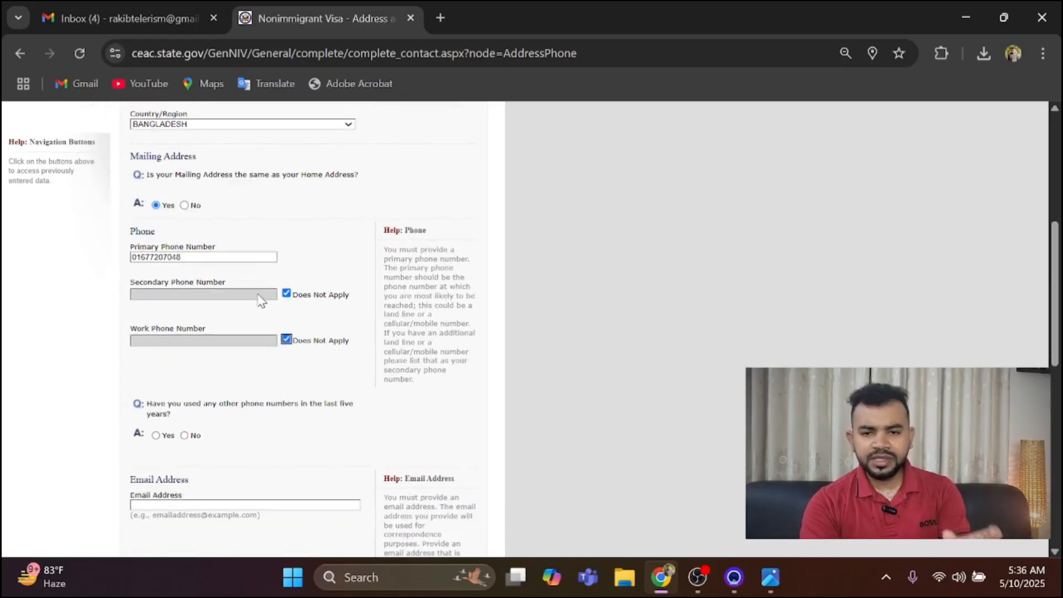
pyautogui.scroll(-3, 260, 301)
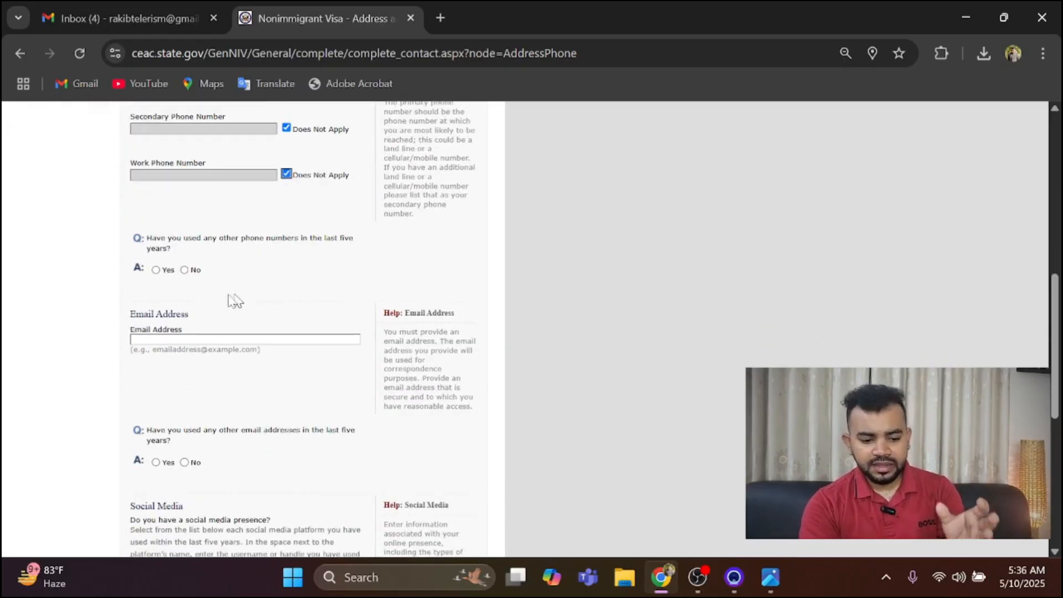
pyautogui.click(185, 270)
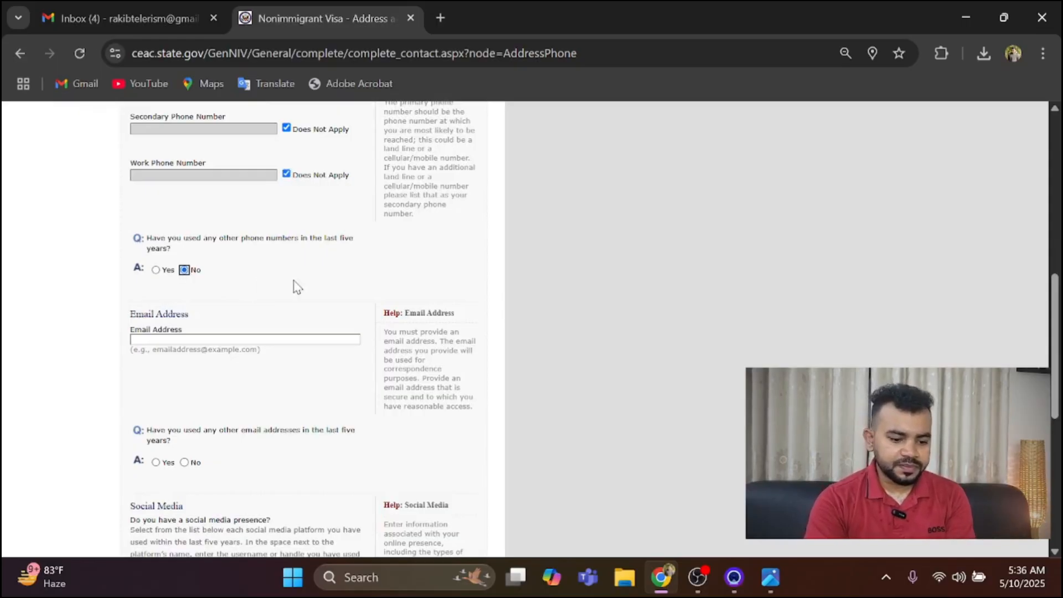
# Step: Fill the Email Address field from Chrome's saved suggestion and correct the domain ending
pyautogui.scroll(-2, 276, 284)
pyautogui.scroll(7, 223, 267)
pyautogui.scroll(-6, 216, 363)
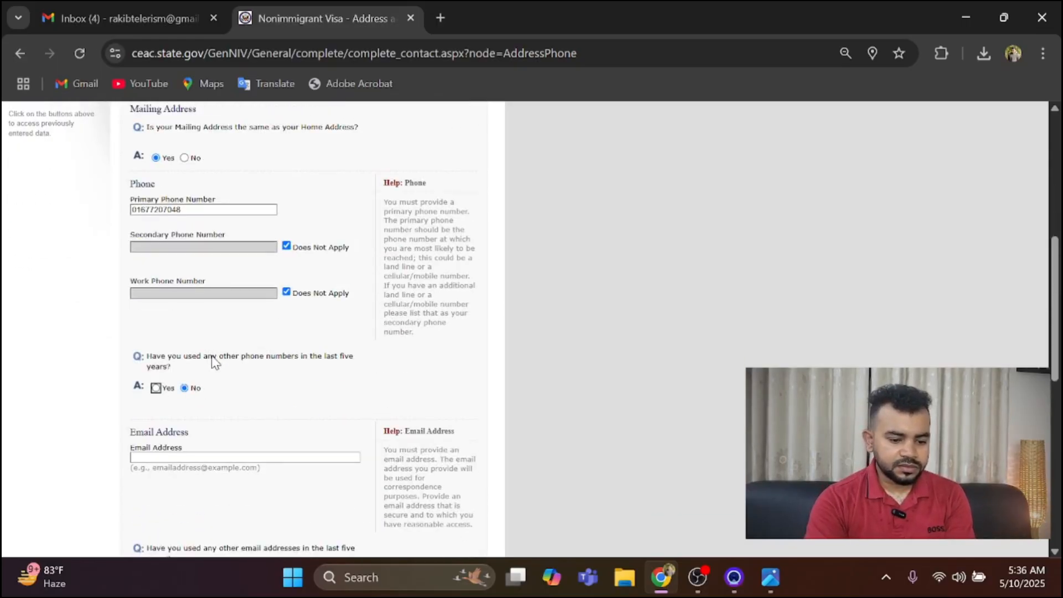
pyautogui.click(202, 292)
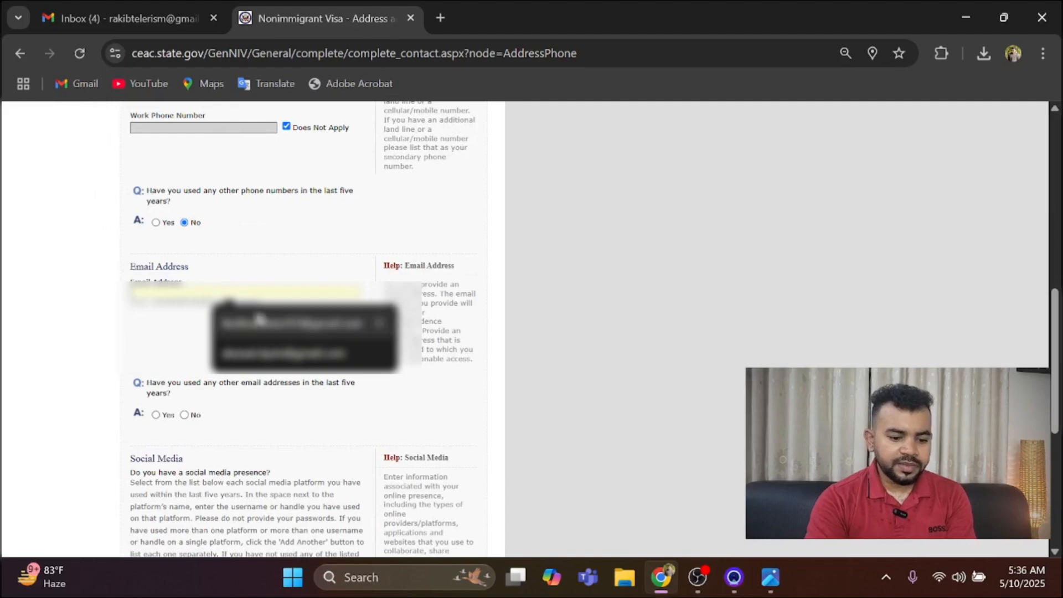
pyautogui.click(191, 322)
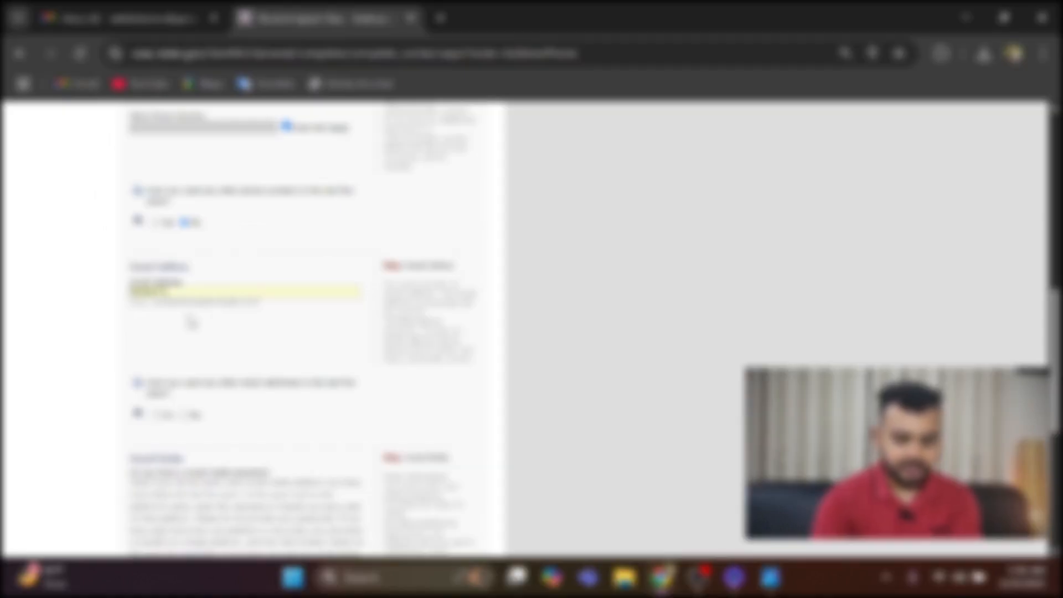
pyautogui.write('@')
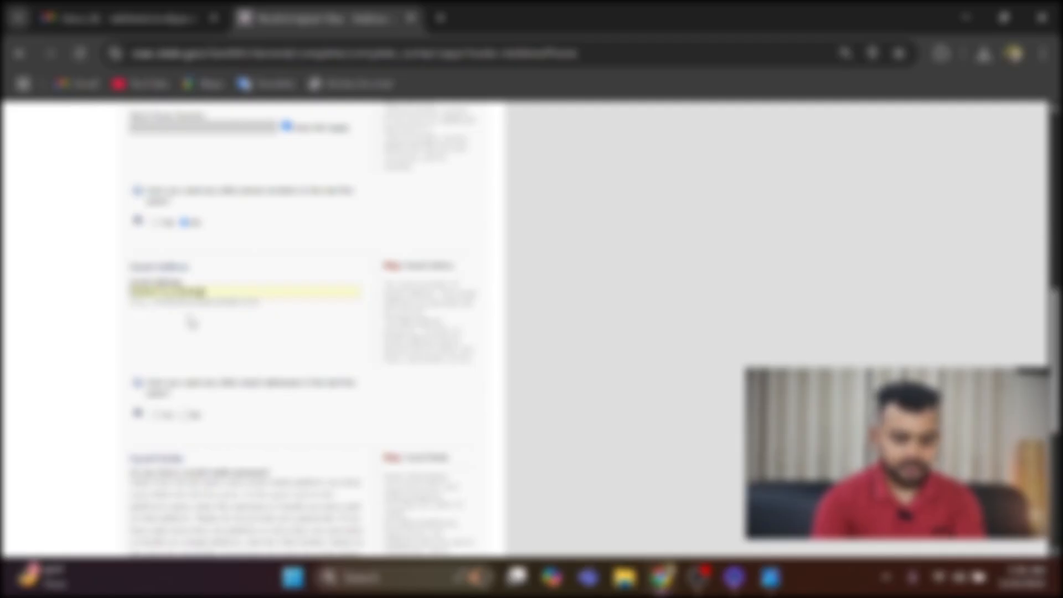
pyautogui.write('om')
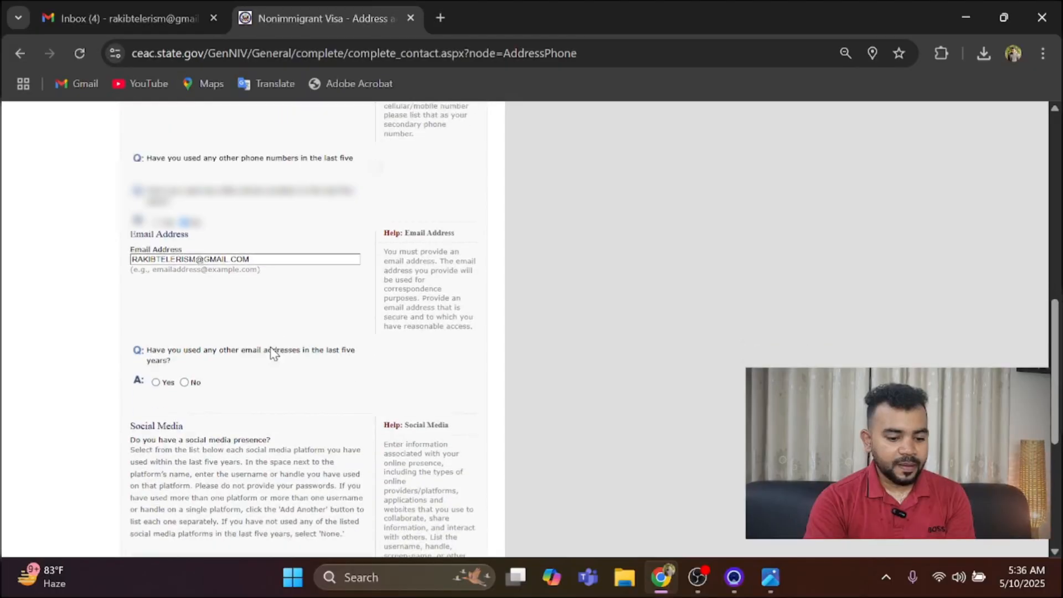
pyautogui.scroll(-1, 261, 349)
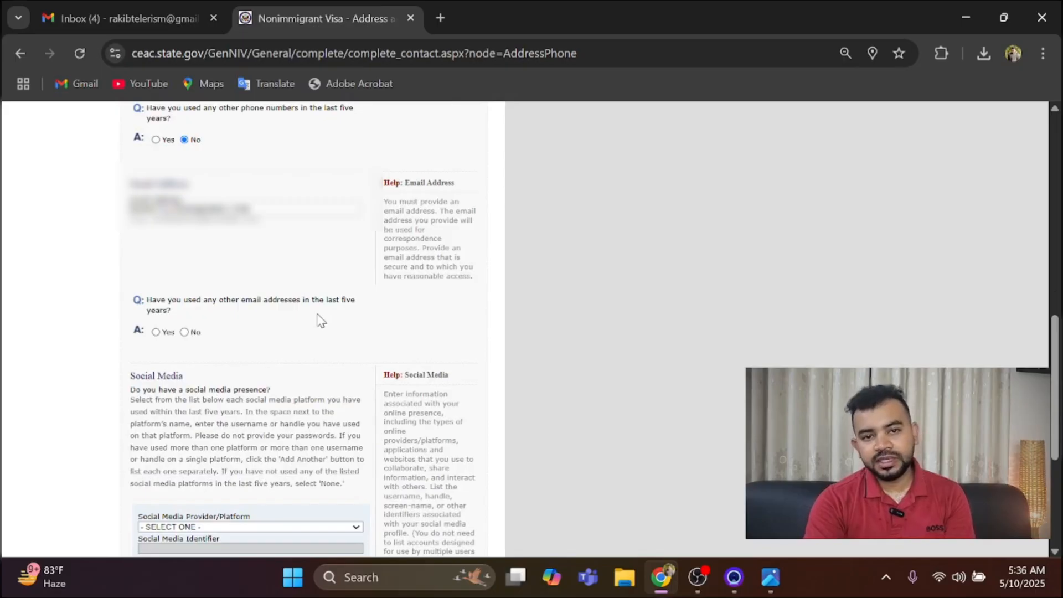
pyautogui.scroll(-2, 269, 339)
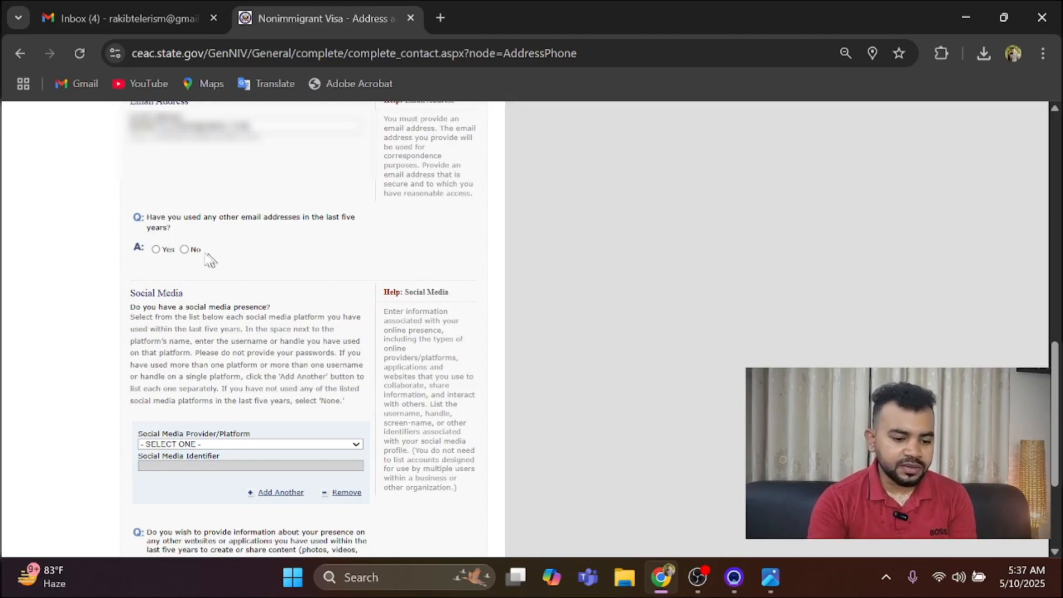
# Step: Answer No to having used other e-mail addresses
pyautogui.click(185, 249)
pyautogui.scroll(-2, 306, 275)
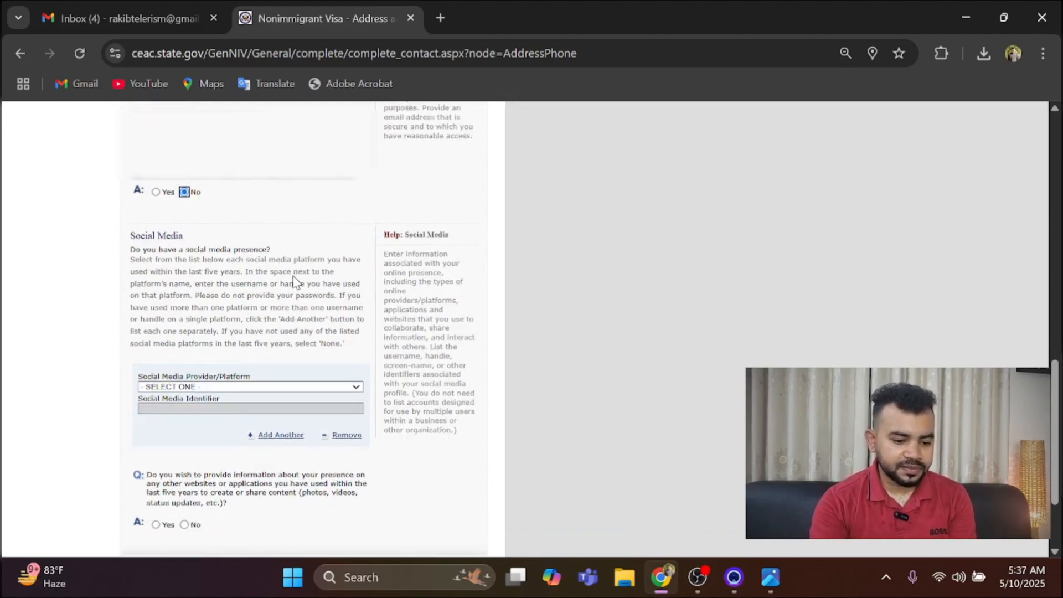
pyautogui.scroll(7, 310, 277)
pyautogui.scroll(-7, 310, 276)
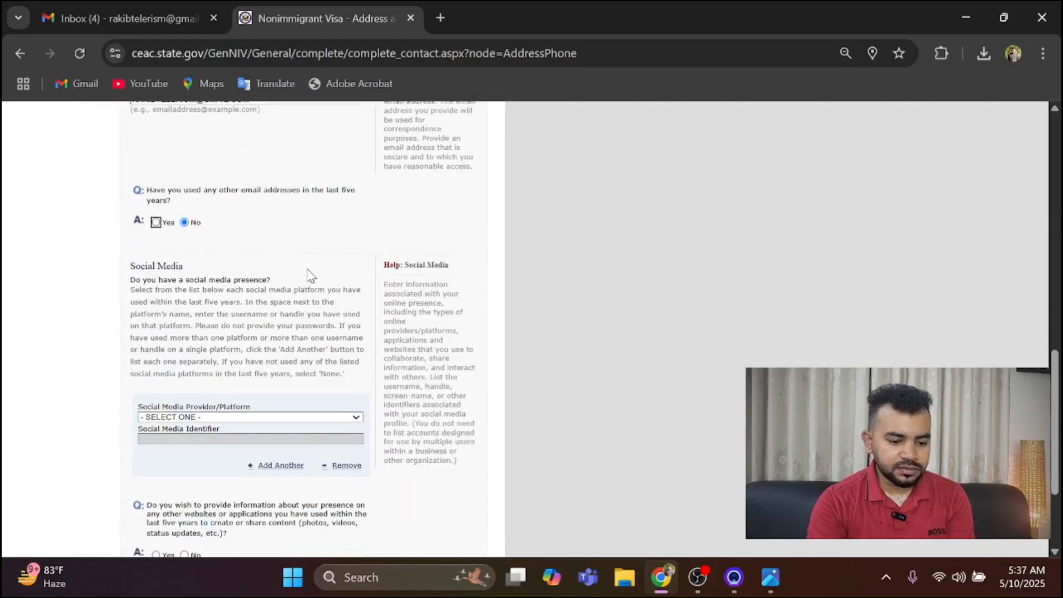
pyautogui.scroll(-1, 270, 275)
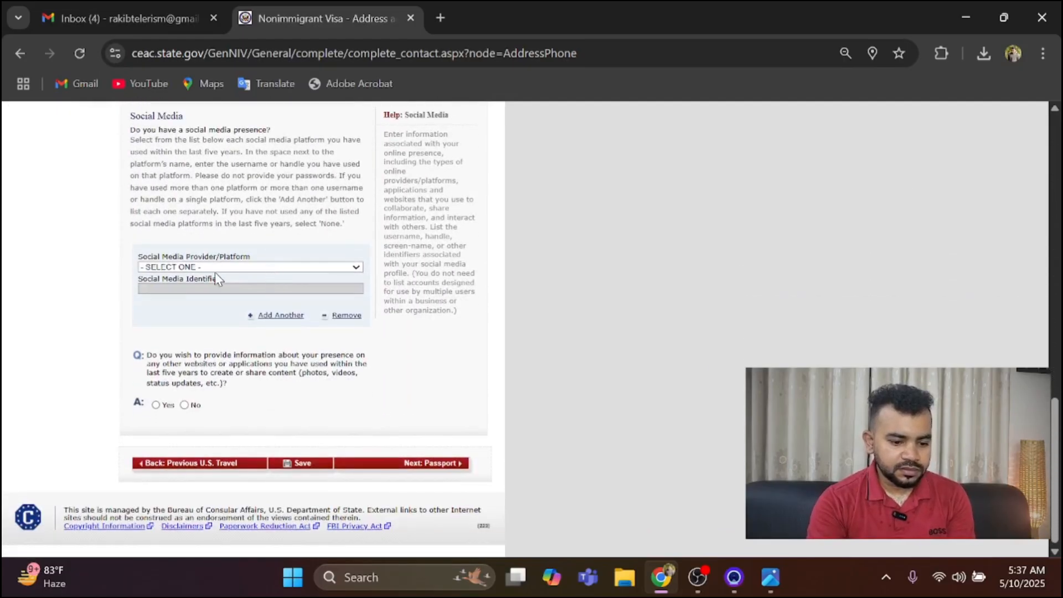
# Step: Set the Social Media Provider to FACEBOOK, replacing the mistaken YOUTUBE choice
pyautogui.click(330, 268)
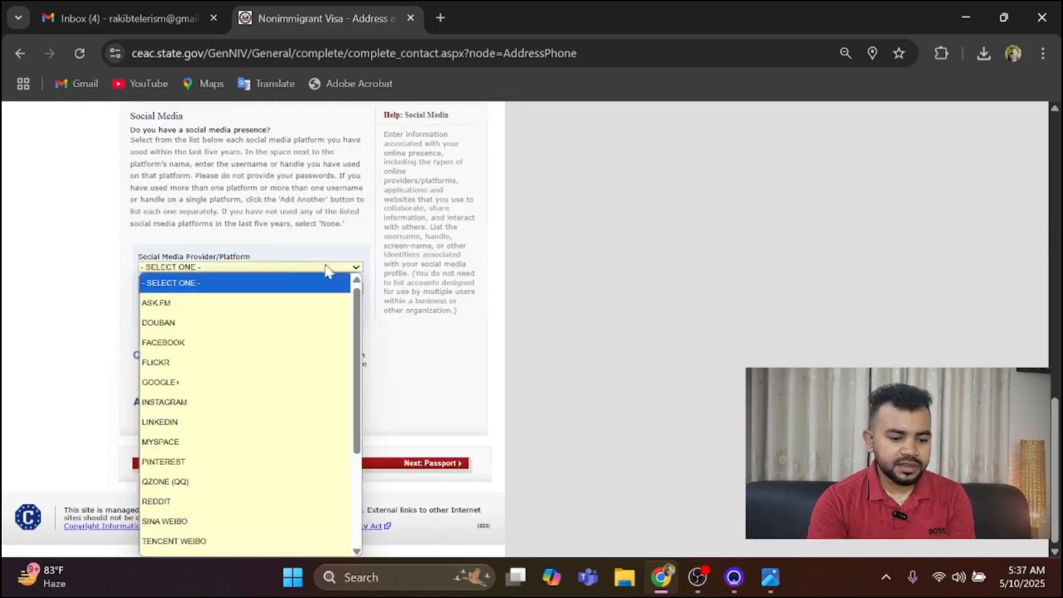
pyautogui.scroll(-3, 216, 335)
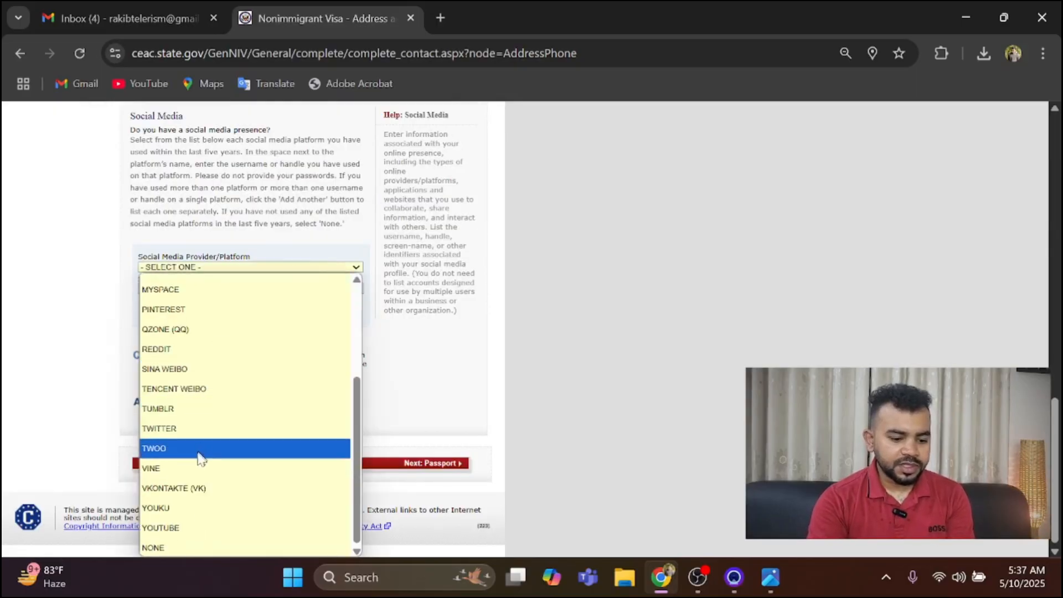
pyautogui.click(176, 532)
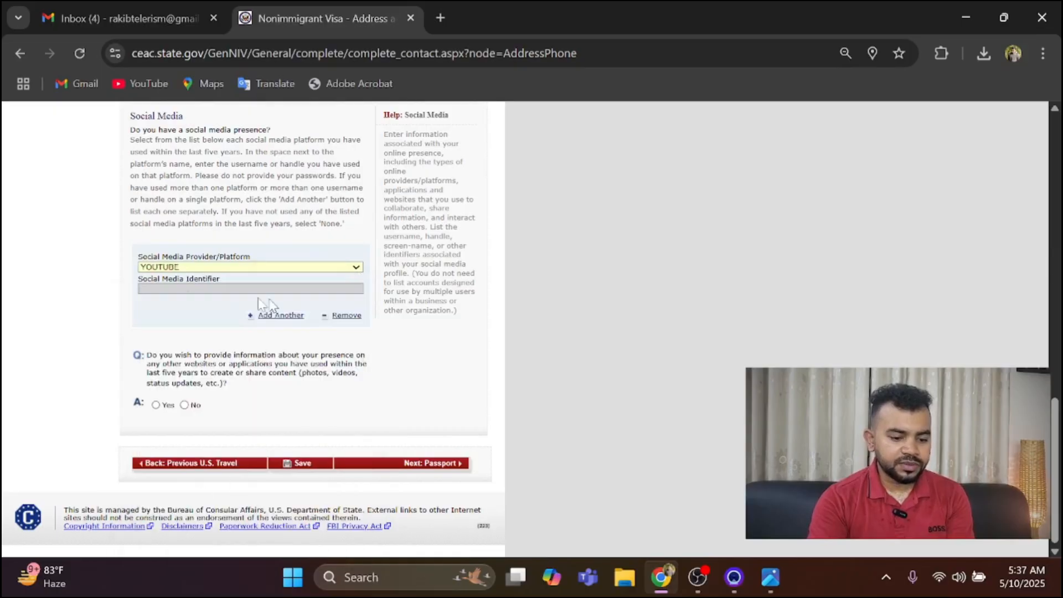
pyautogui.scroll(5, 261, 322)
pyautogui.scroll(-3, 277, 335)
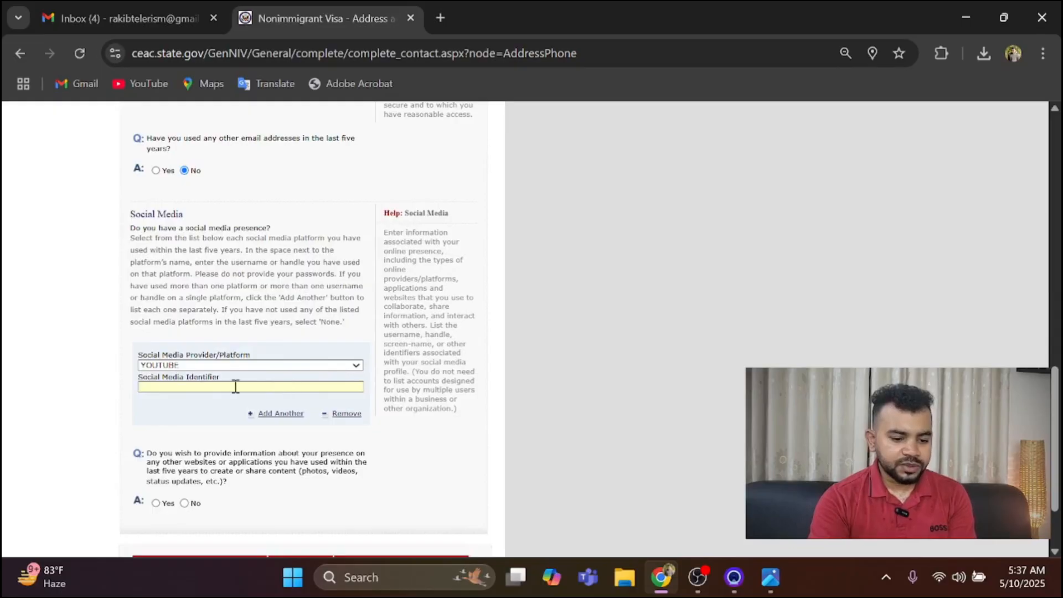
pyautogui.click(256, 365)
pyautogui.scroll(3, 223, 284)
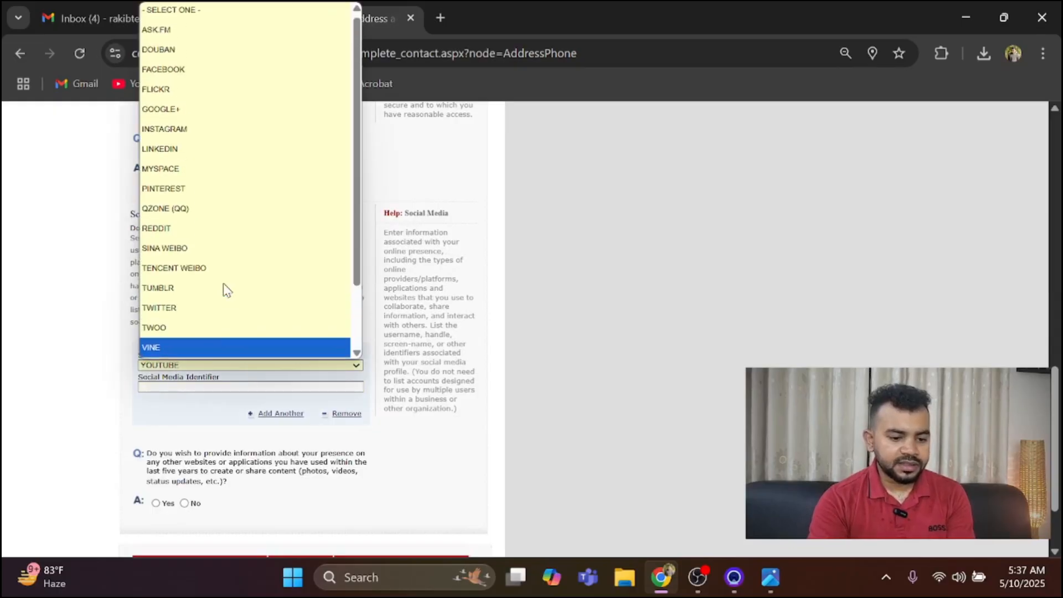
pyautogui.click(204, 72)
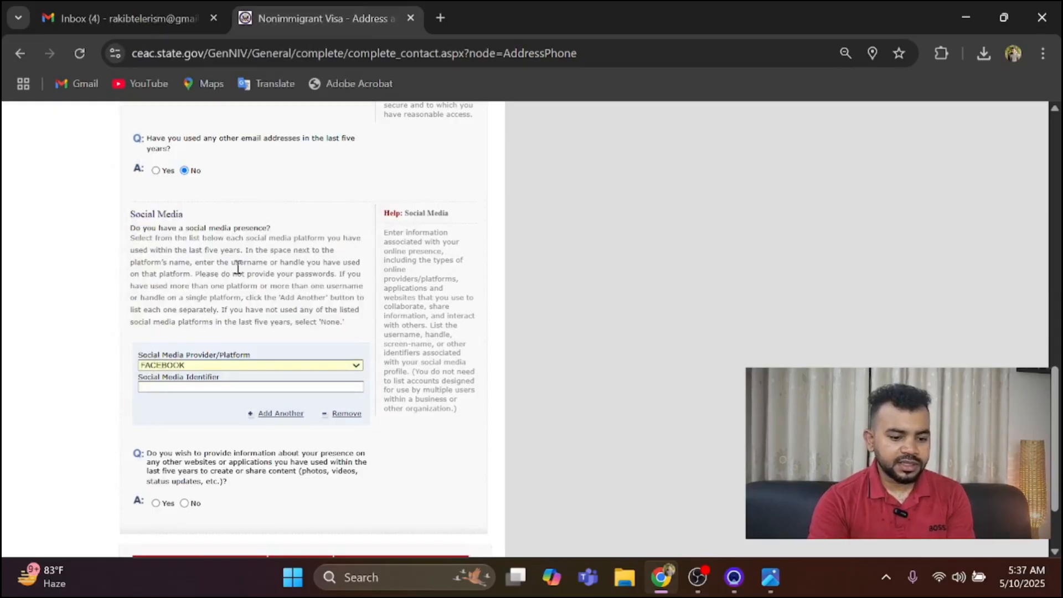
# Step: Fill the identifier with the saved Facebook profile URL and edit its ending
pyautogui.click(181, 387)
pyautogui.scroll(3, 243, 388)
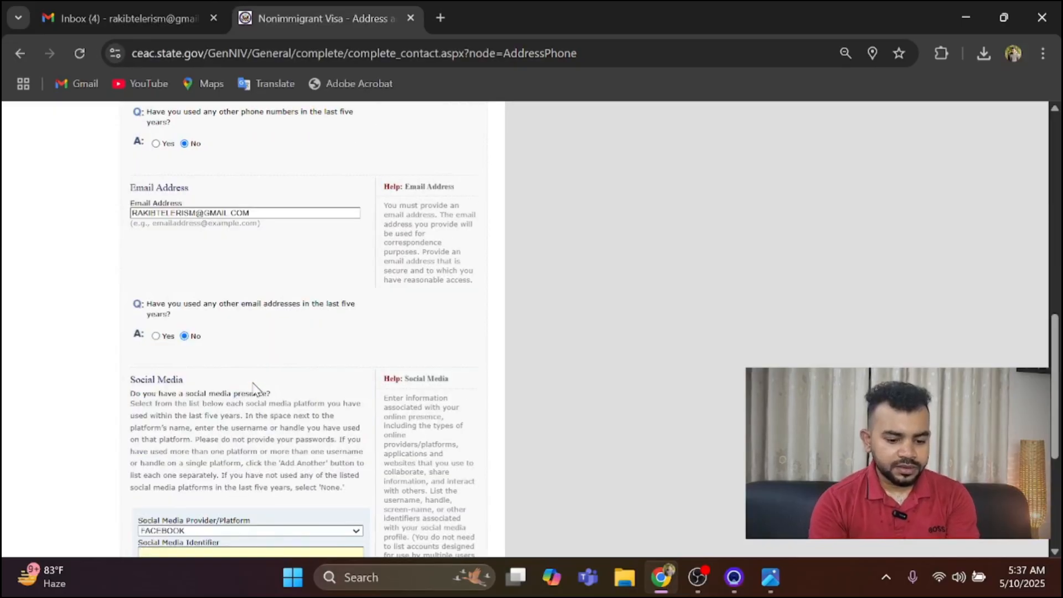
pyautogui.scroll(-3, 254, 388)
pyautogui.click(169, 386)
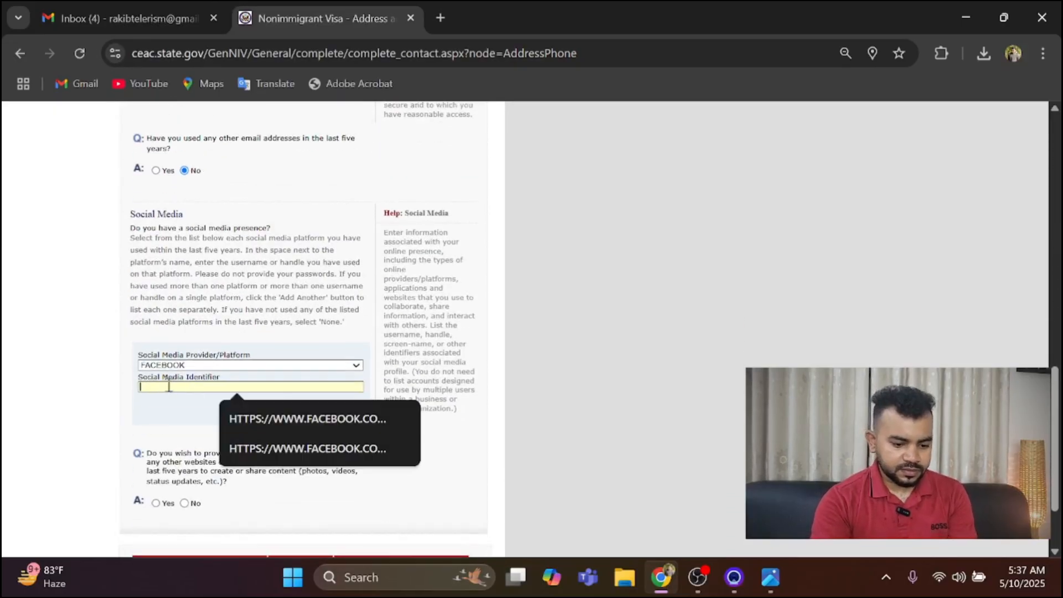
pyautogui.click(296, 419)
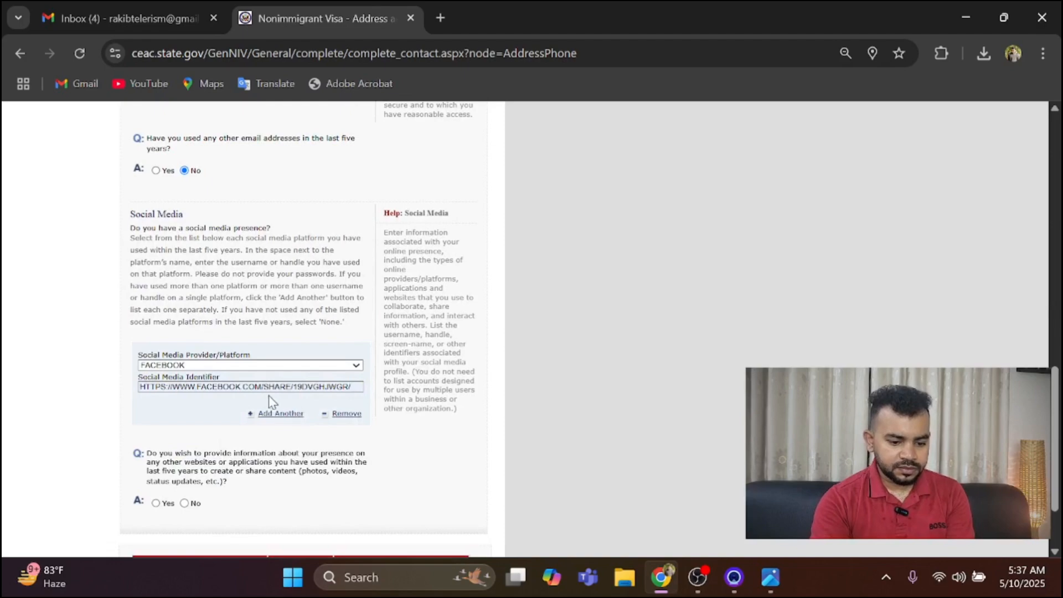
pyautogui.moveTo(356, 387); pyautogui.dragTo(297, 390)
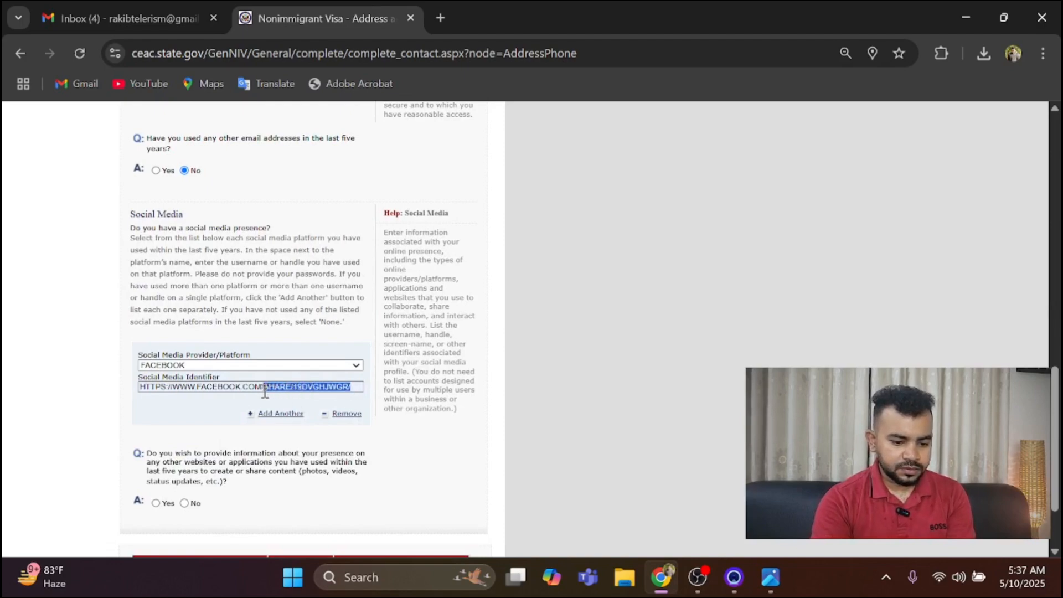
pyautogui.write('TRIP')
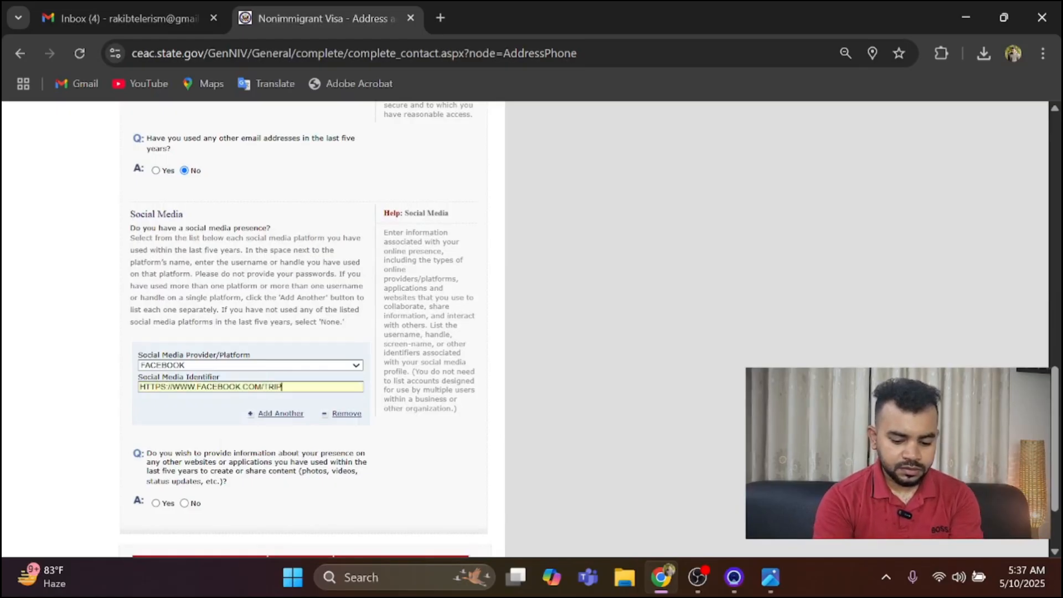
pyautogui.write('TENDA')
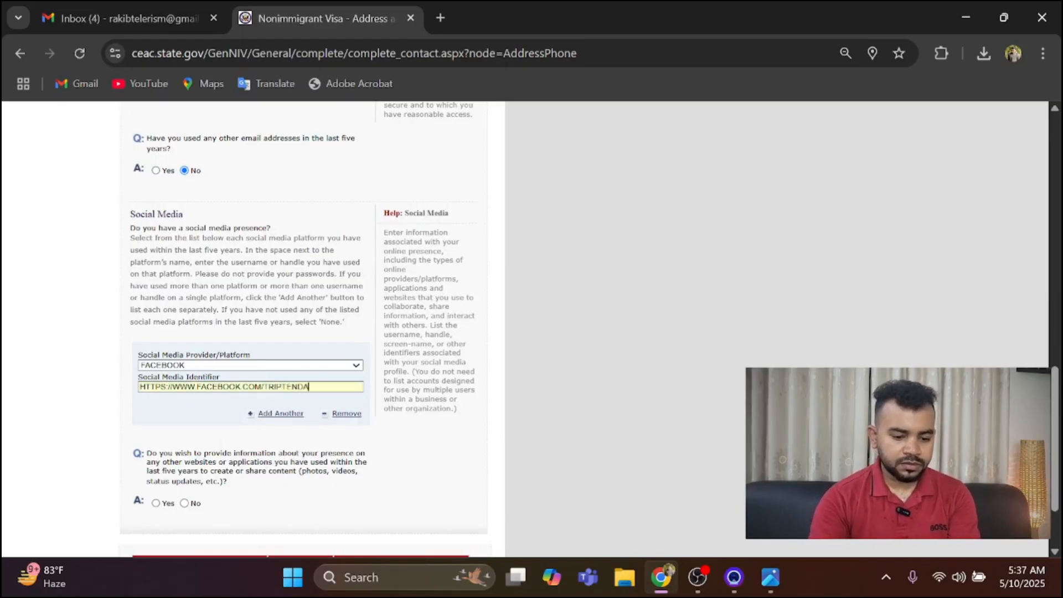
pyautogui.click(586, 496)
pyautogui.scroll(-2, 430, 456)
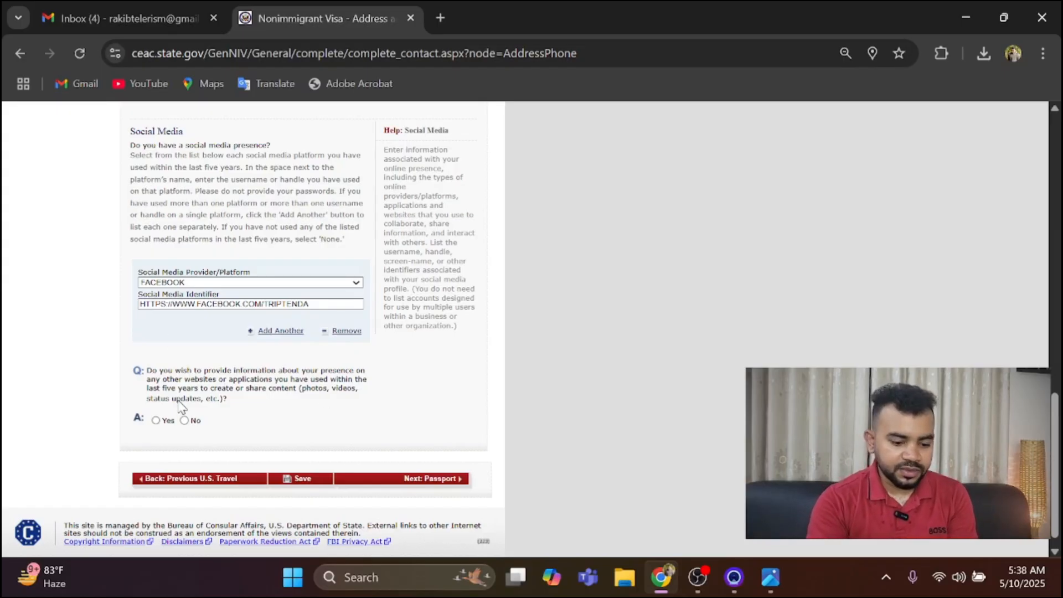
# Step: Answer No to other online presence, go to Passport, and dismiss Chrome's save-address popup
pyautogui.click(185, 421)
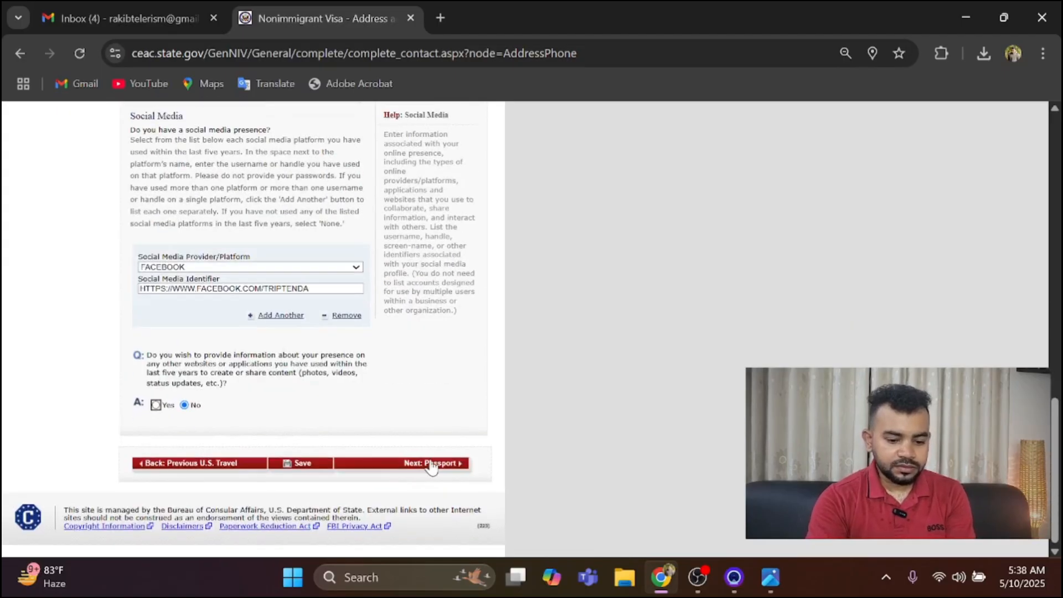
pyautogui.click(429, 463)
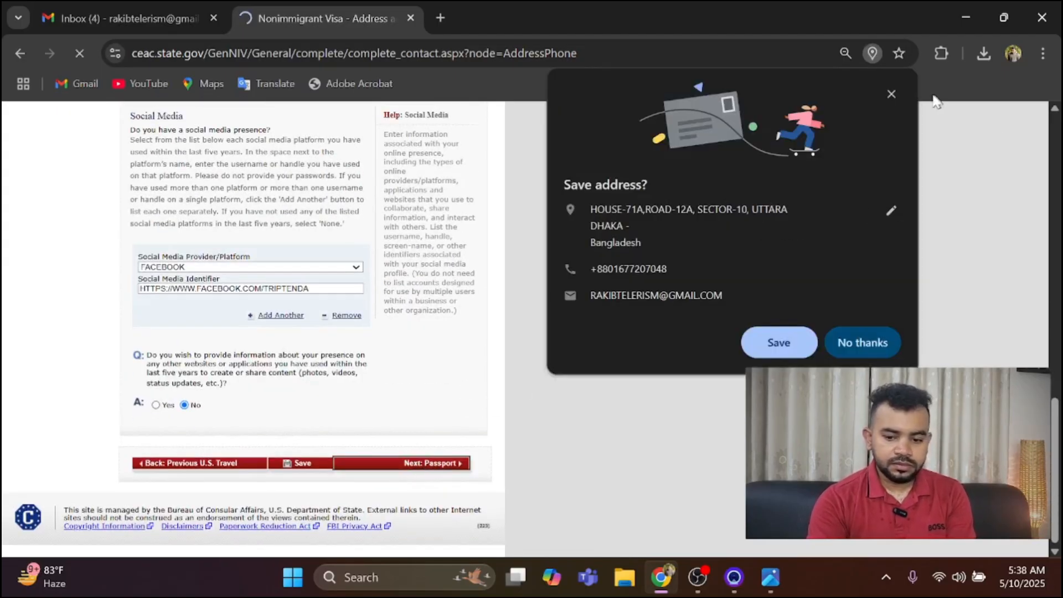
pyautogui.click(890, 95)
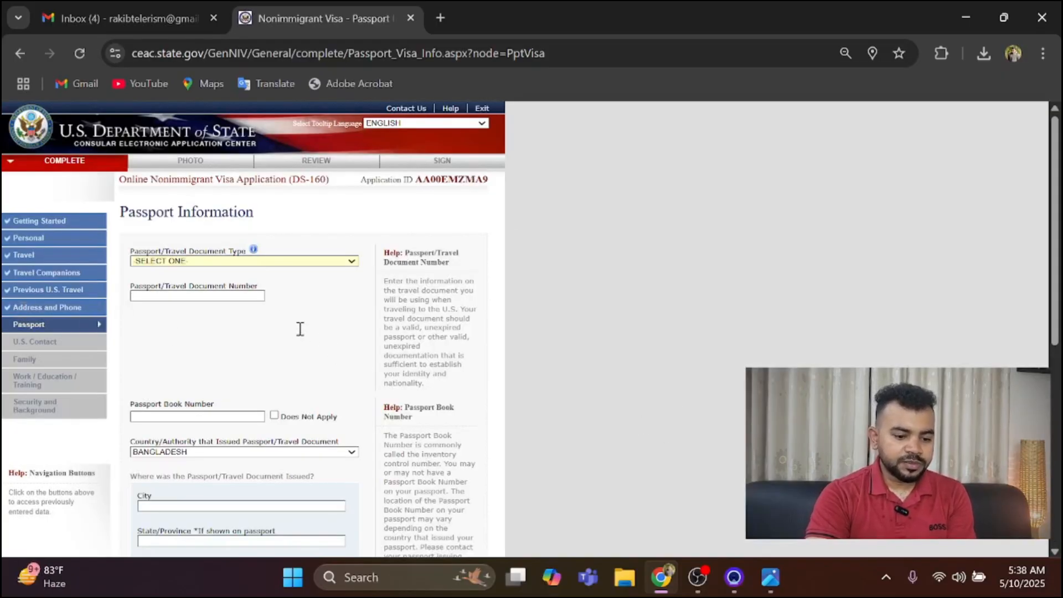
# Step: Set passport Document Type to REGULAR and autofill the passport number
pyautogui.click(338, 262)
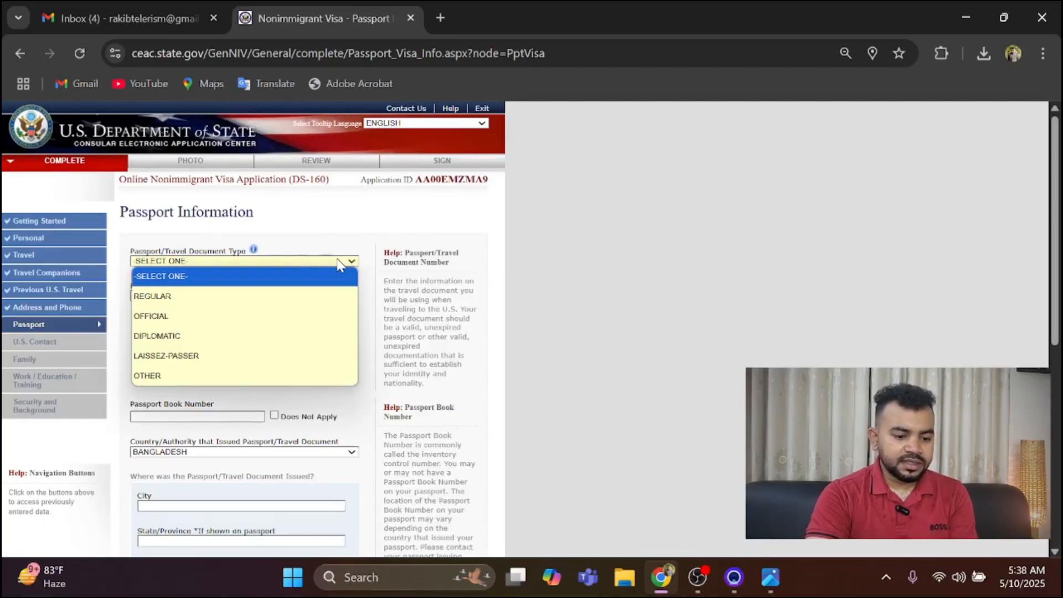
pyautogui.click(158, 297)
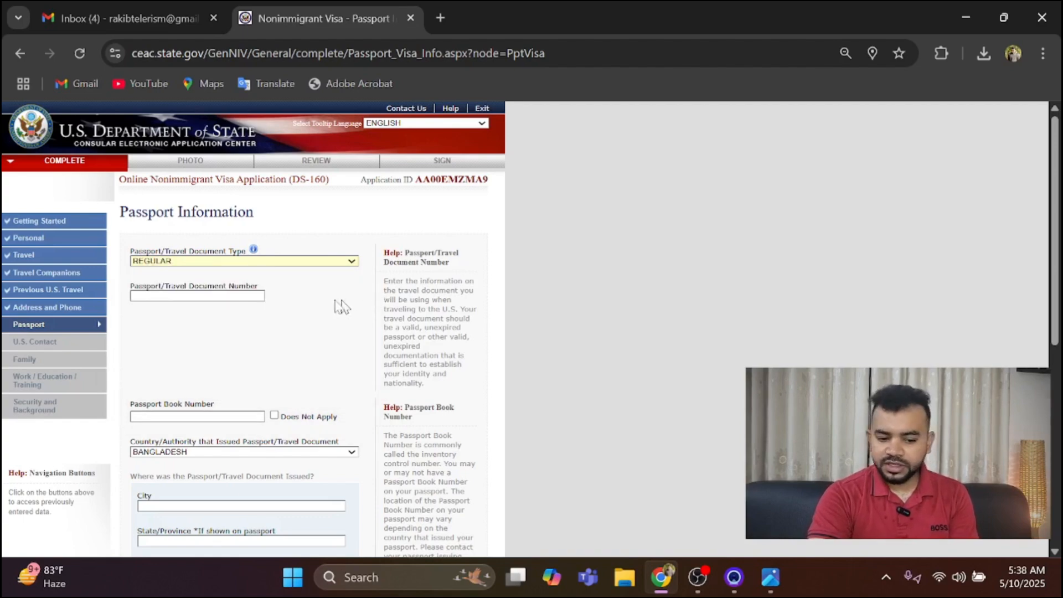
pyautogui.click(242, 294)
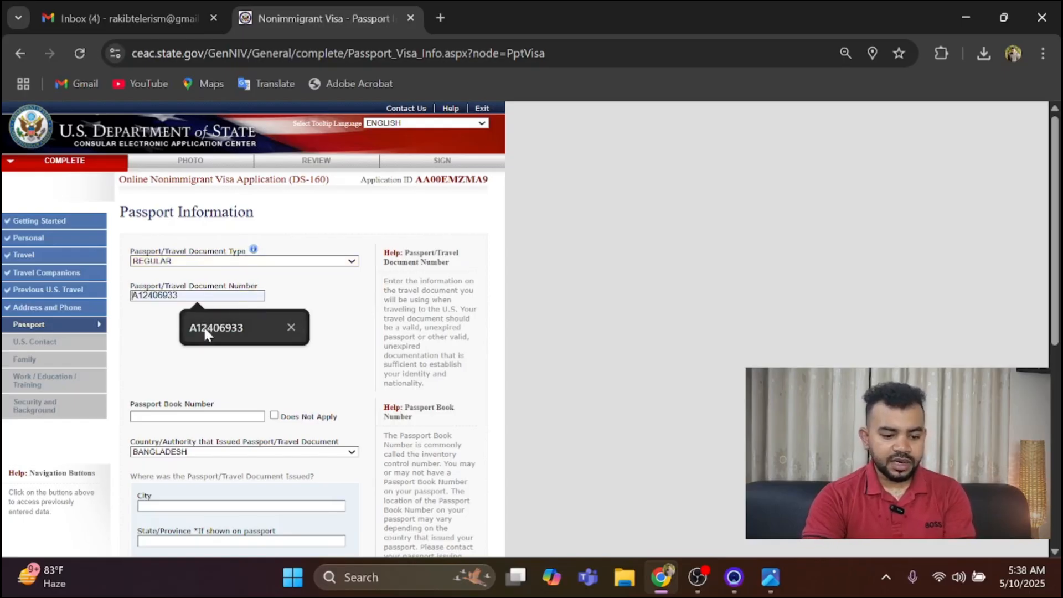
pyautogui.click(276, 327)
pyautogui.scroll(-2, 375, 313)
pyautogui.scroll(-1, 361, 314)
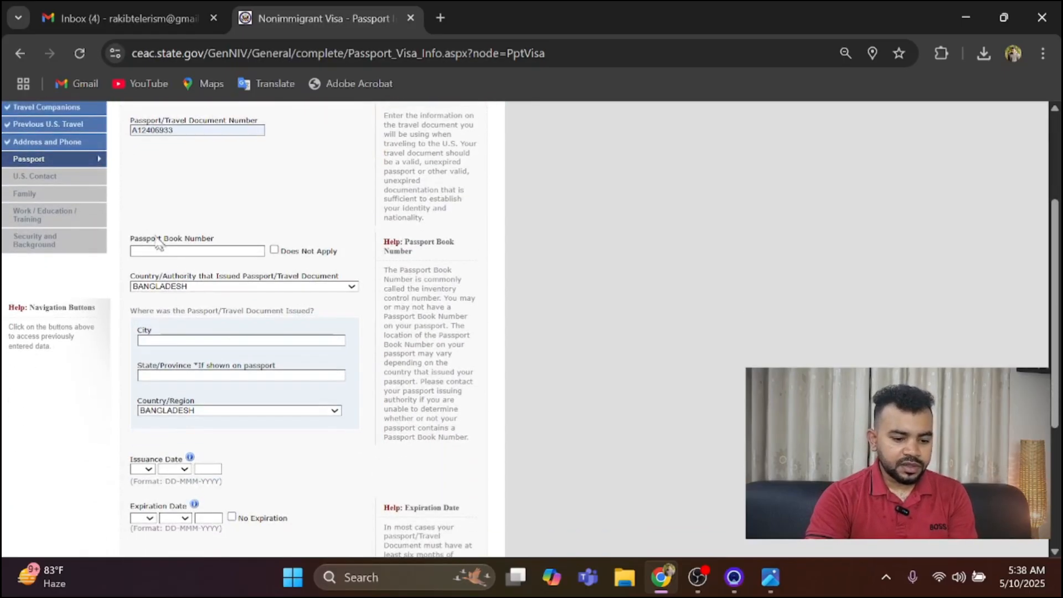
# Step: Mark the Passport Book Number Does Not Apply and set the issuing city to DHAKA
pyautogui.click(274, 250)
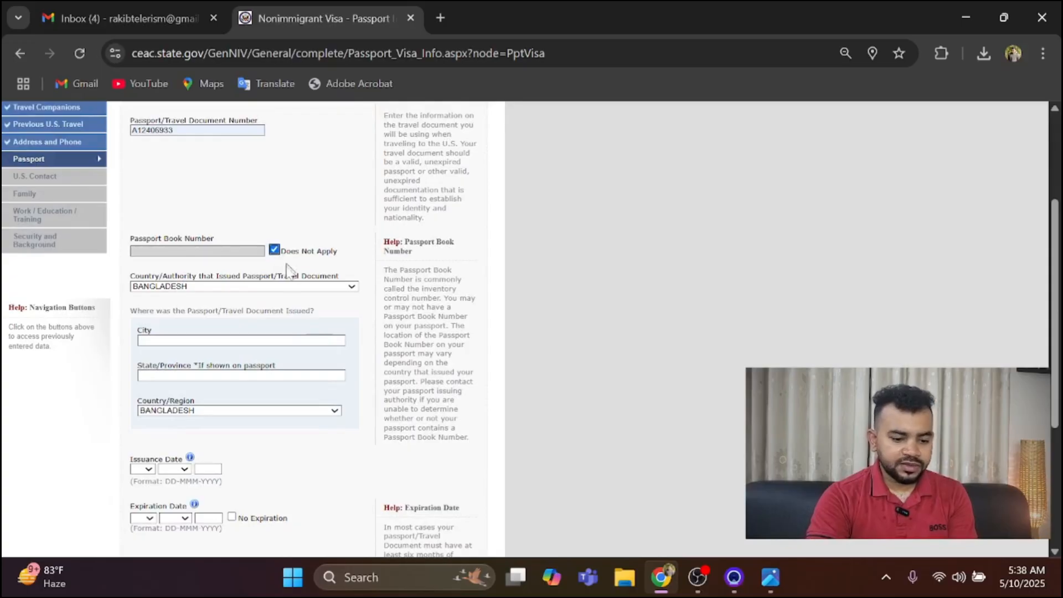
pyautogui.click(242, 342)
pyautogui.click(267, 372)
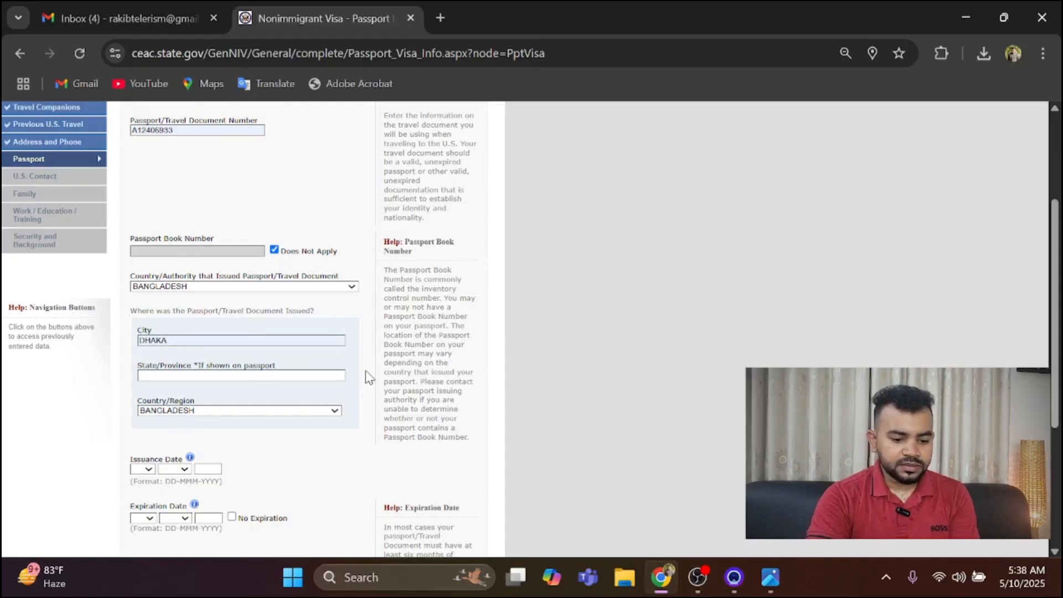
pyautogui.scroll(-3, 366, 372)
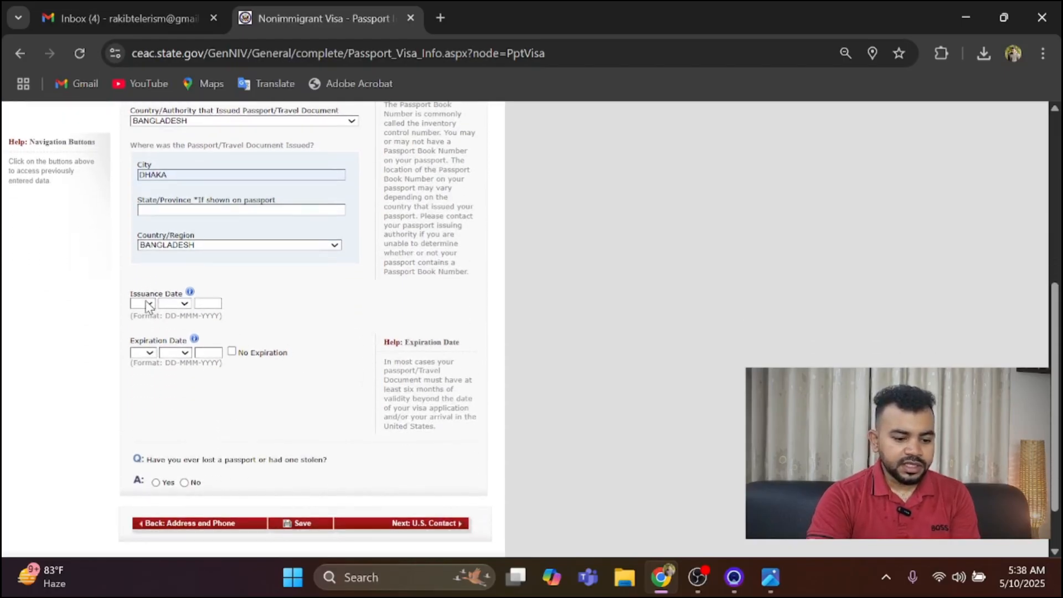
# Step: Set the passport issuance date to 05 MAR 2023, checking the passport photo
pyautogui.click(143, 304)
pyautogui.click(763, 580)
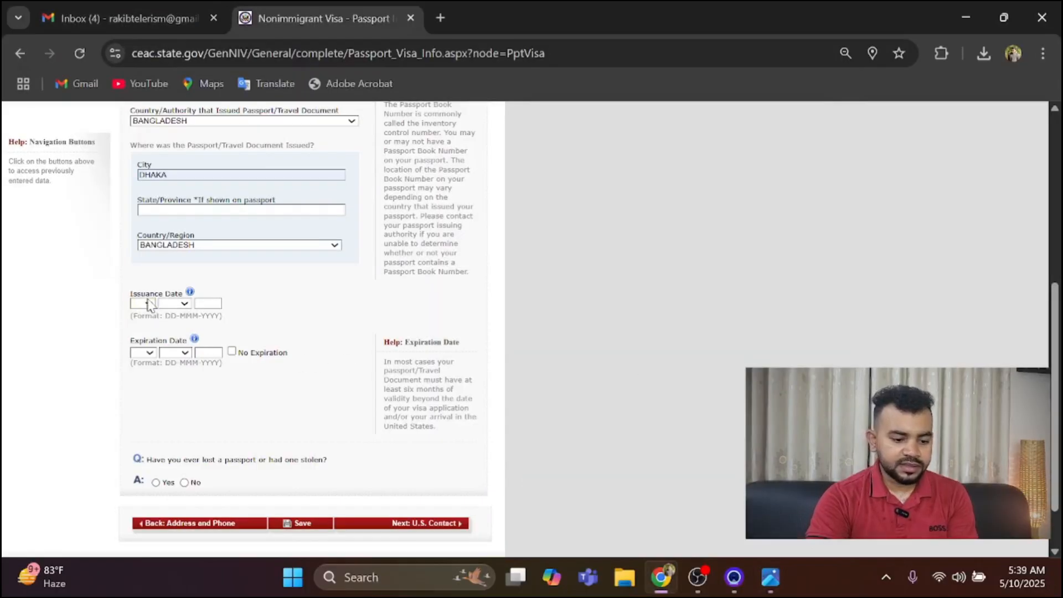
pyautogui.click(147, 307)
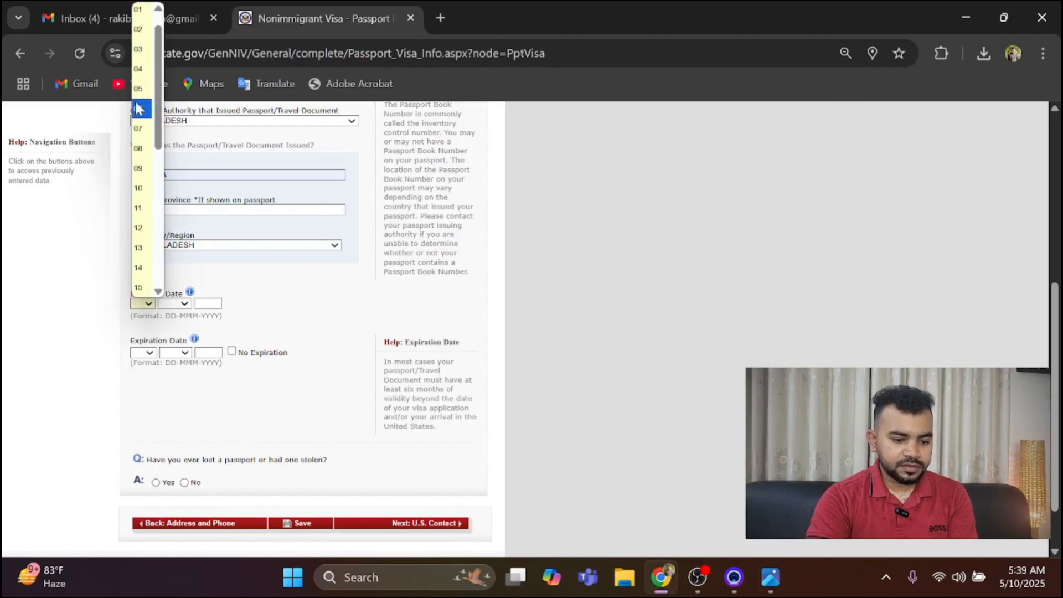
pyautogui.click(140, 100)
pyautogui.click(173, 303)
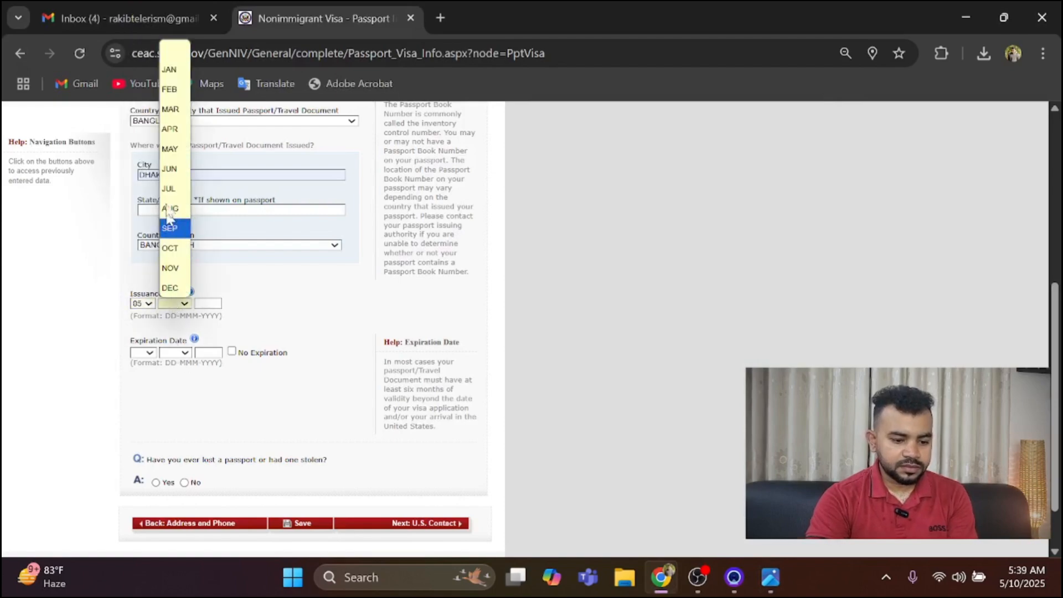
pyautogui.click(167, 110)
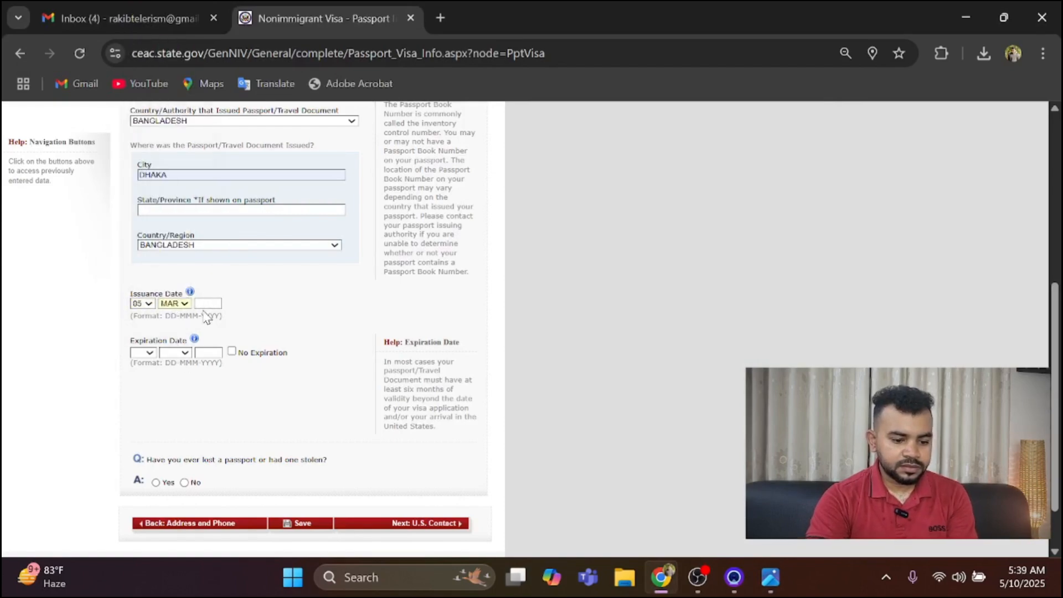
pyautogui.click(204, 303)
pyautogui.click(227, 332)
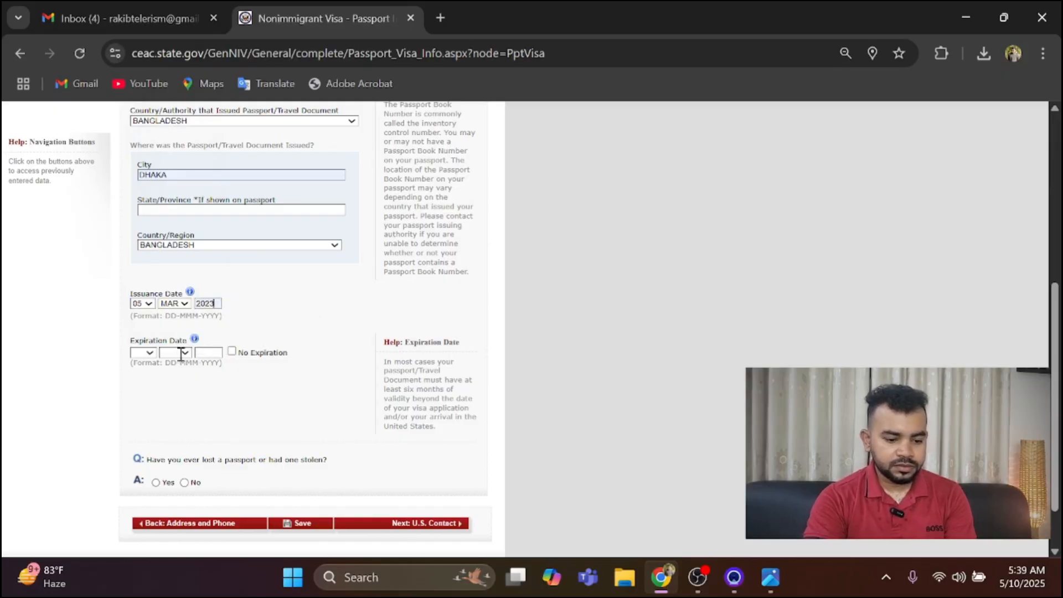
pyautogui.click(771, 577)
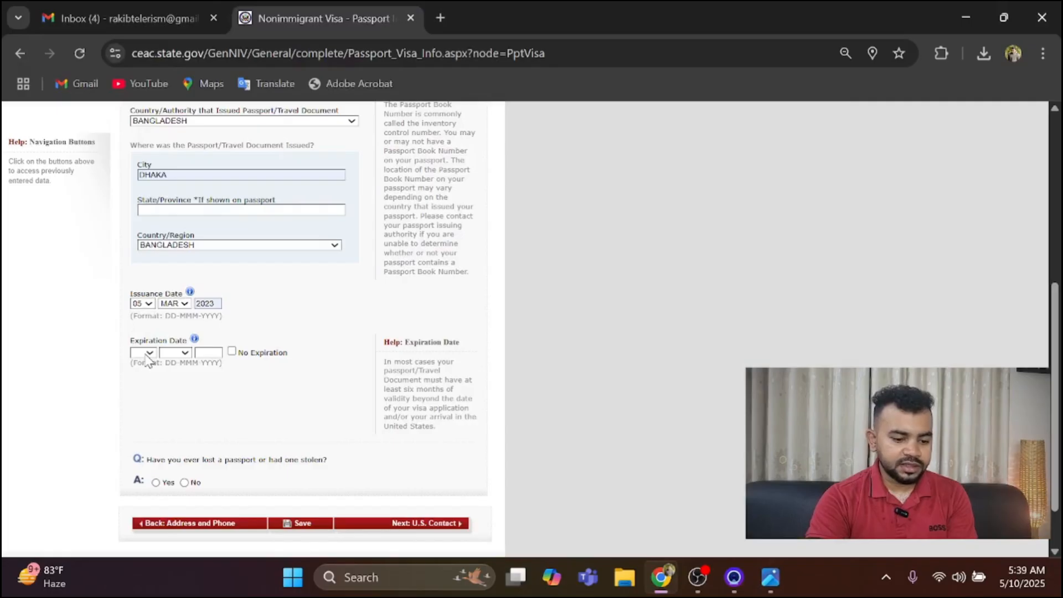
# Step: Set expiration to 04 MAR 2033, answer No to a lost passport, and continue to U.S. Contact
pyautogui.click(145, 353)
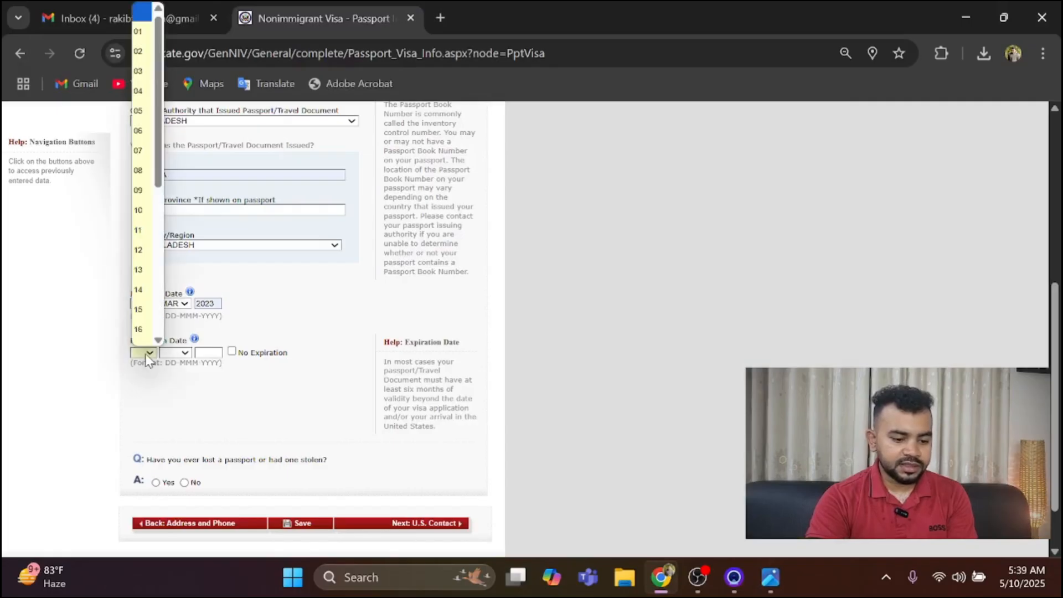
pyautogui.click(140, 91)
pyautogui.click(174, 353)
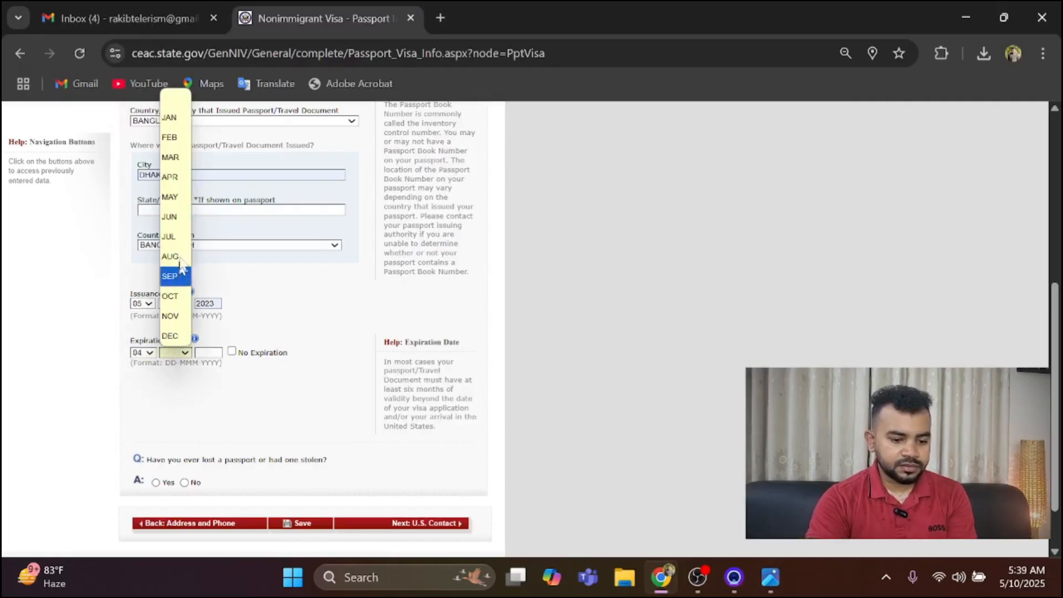
pyautogui.click(172, 158)
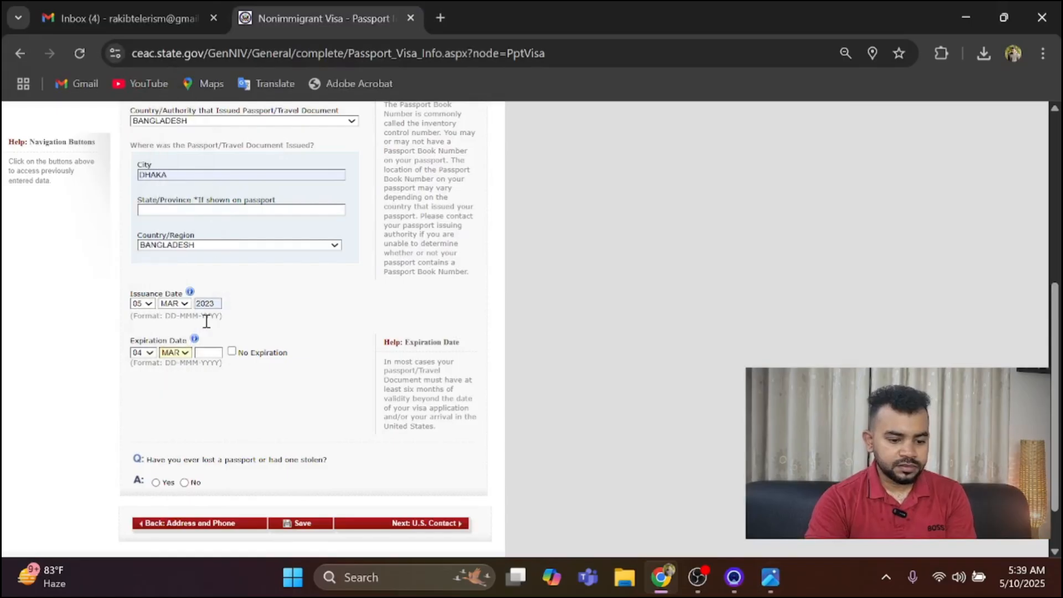
pyautogui.click(204, 352)
pyautogui.write('2028')
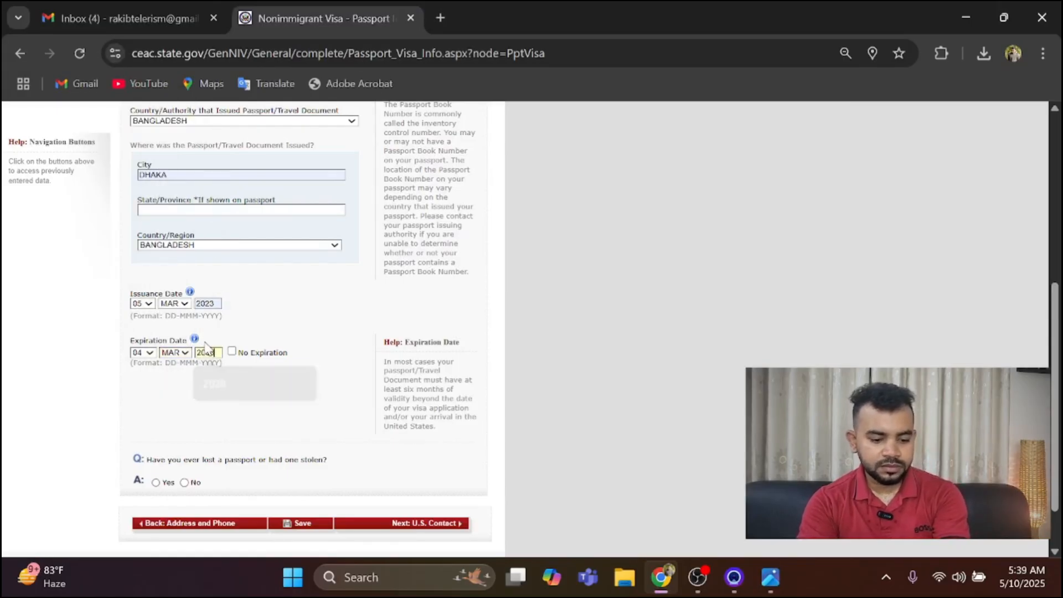
pyautogui.scroll(-2, 390, 444)
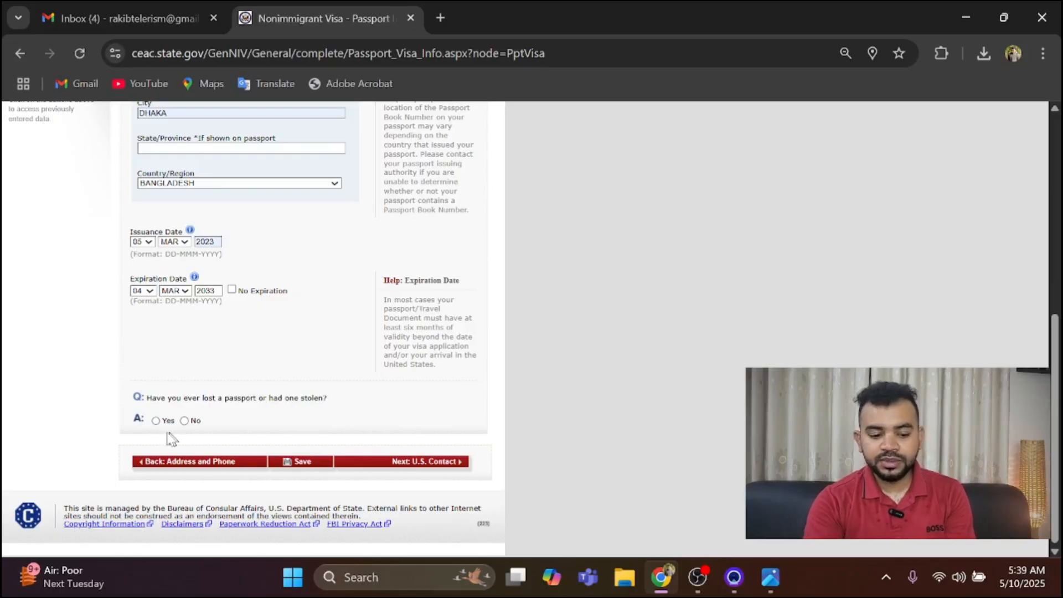
pyautogui.click(185, 422)
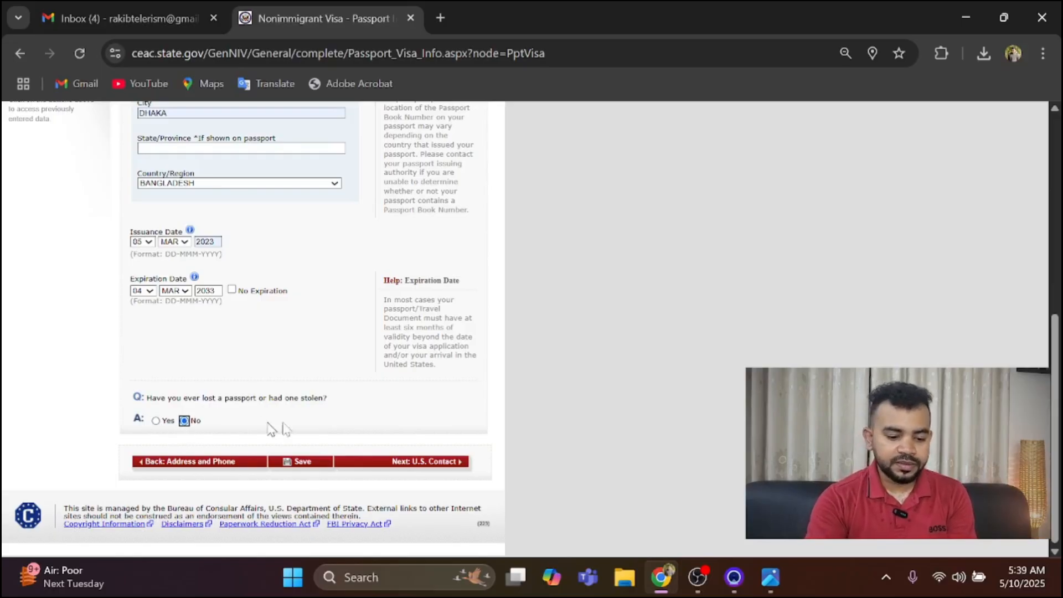
pyautogui.click(437, 462)
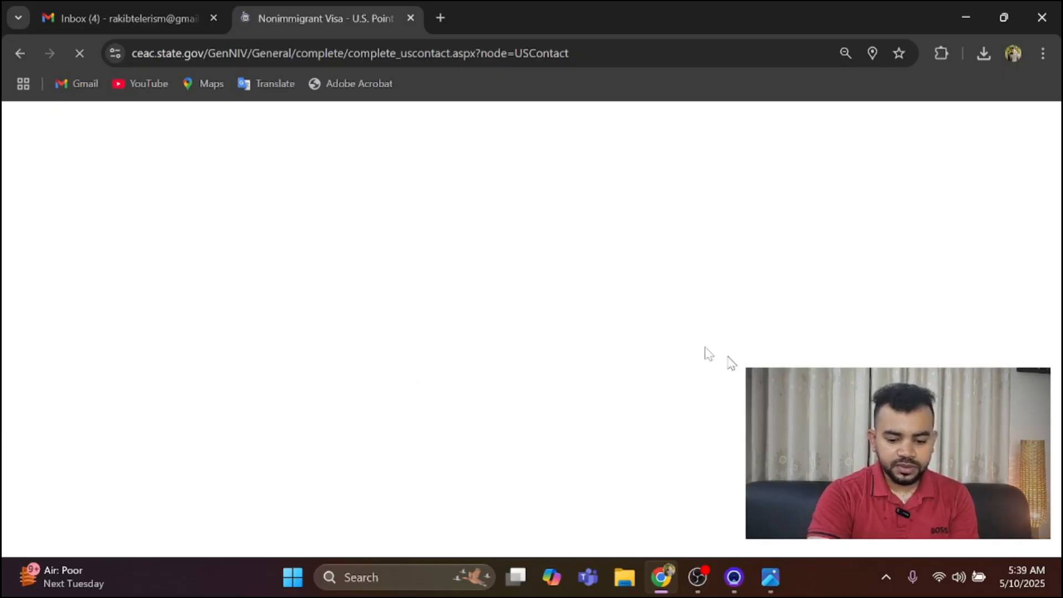
# Step: Mark contact person Do Not Know, set organization THE NEW YORKER A WYNDHAM HOTEL, relationship OTHER
pyautogui.scroll(-3, 437, 330)
pyautogui.scroll(2, 409, 331)
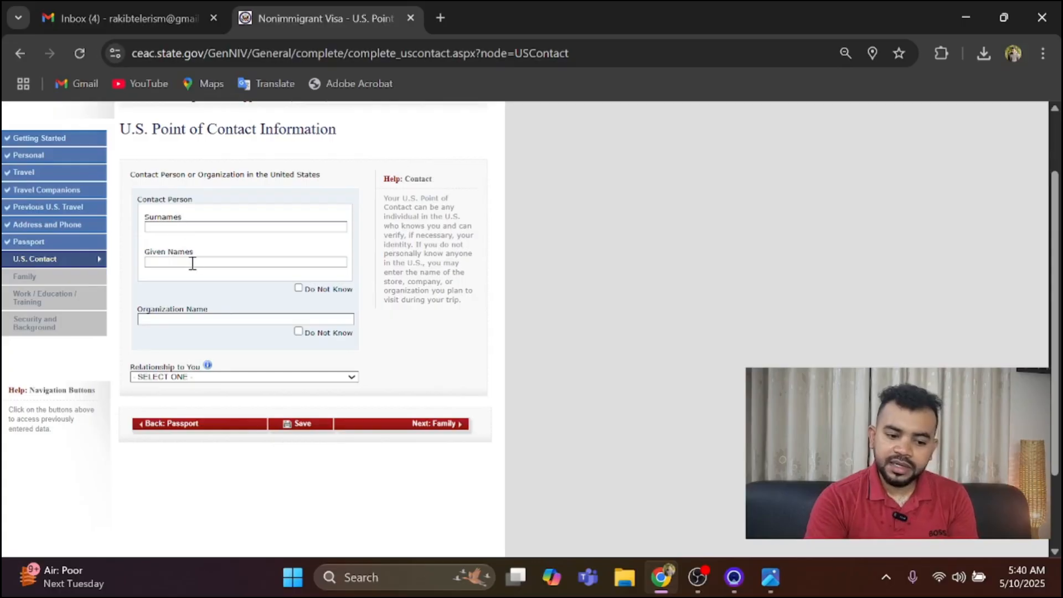
pyautogui.click(298, 289)
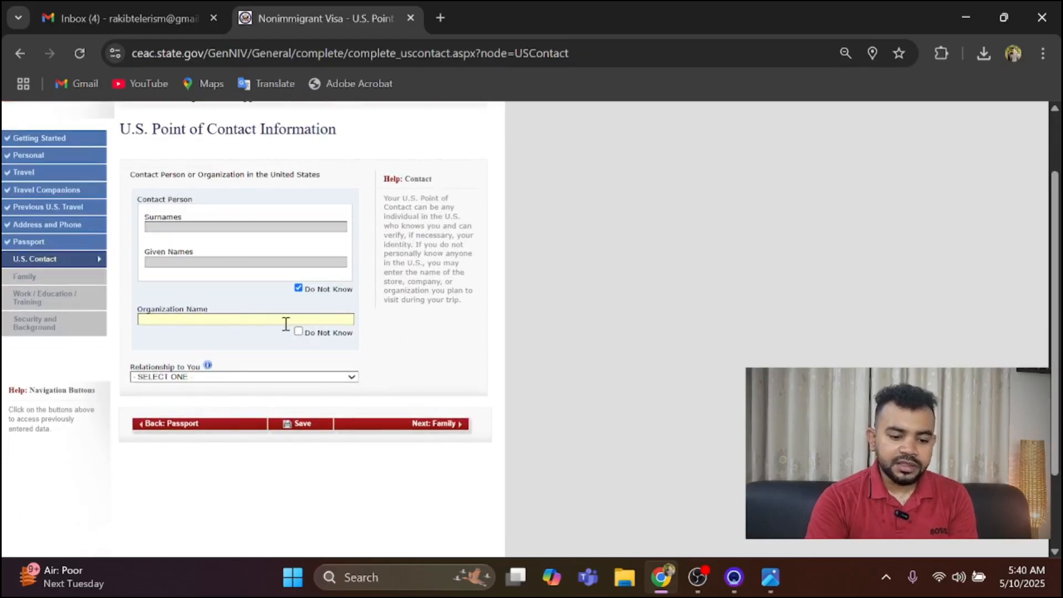
pyautogui.click(284, 321)
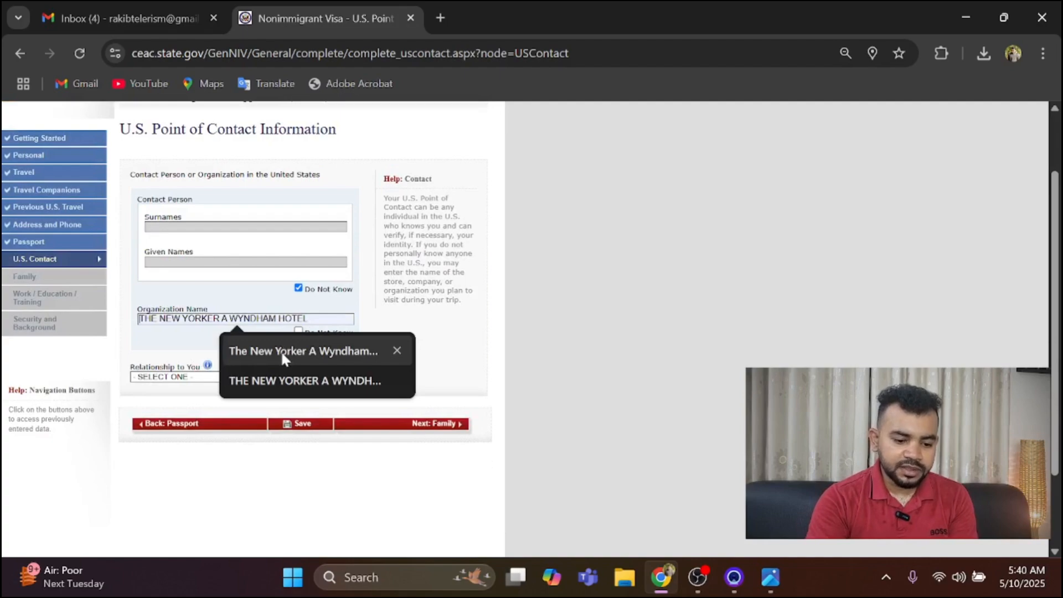
pyautogui.click(280, 351)
pyautogui.click(227, 378)
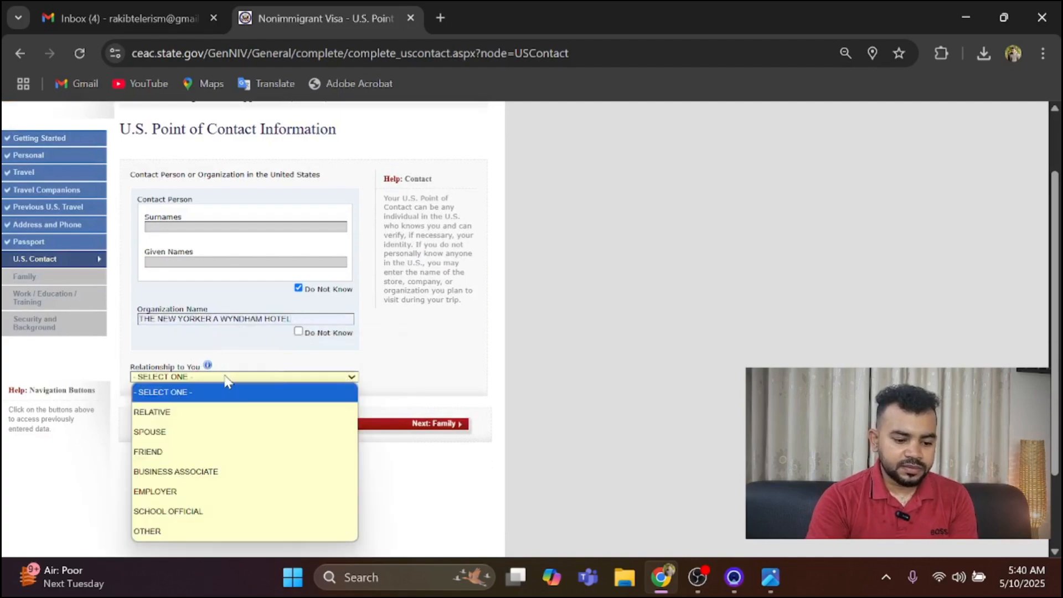
pyautogui.click(175, 537)
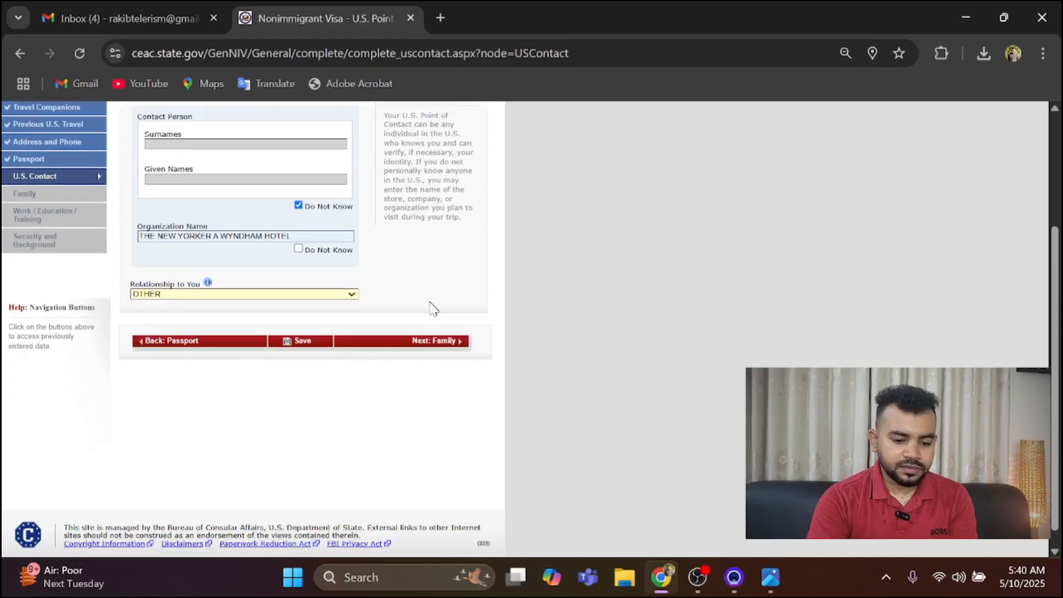
pyautogui.scroll(-6, 421, 363)
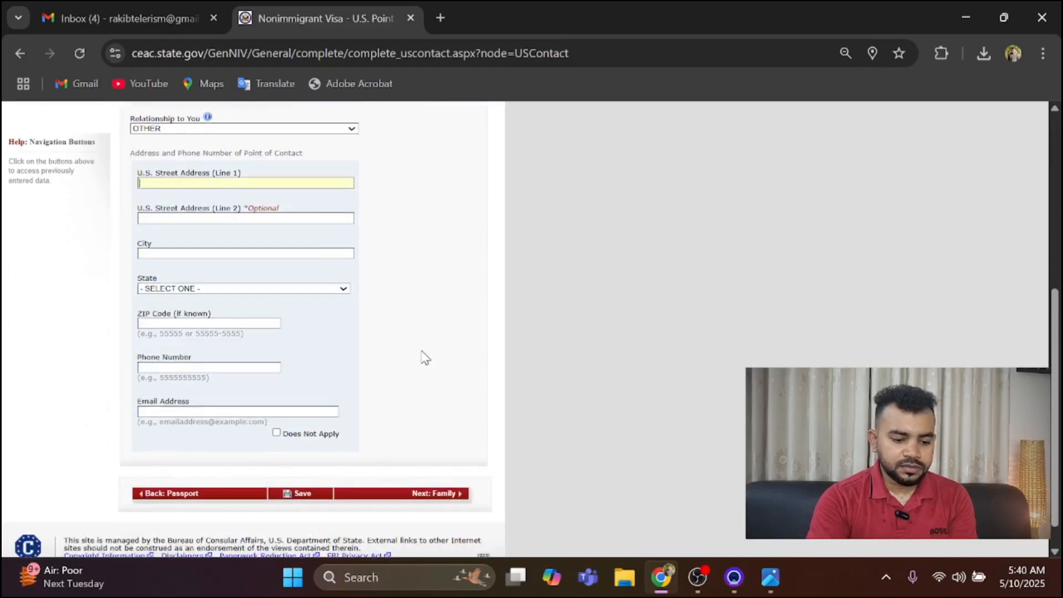
# Step: Confirm relationship OTHER and fill the contact's street address and city from suggestions
pyautogui.scroll(2, 308, 316)
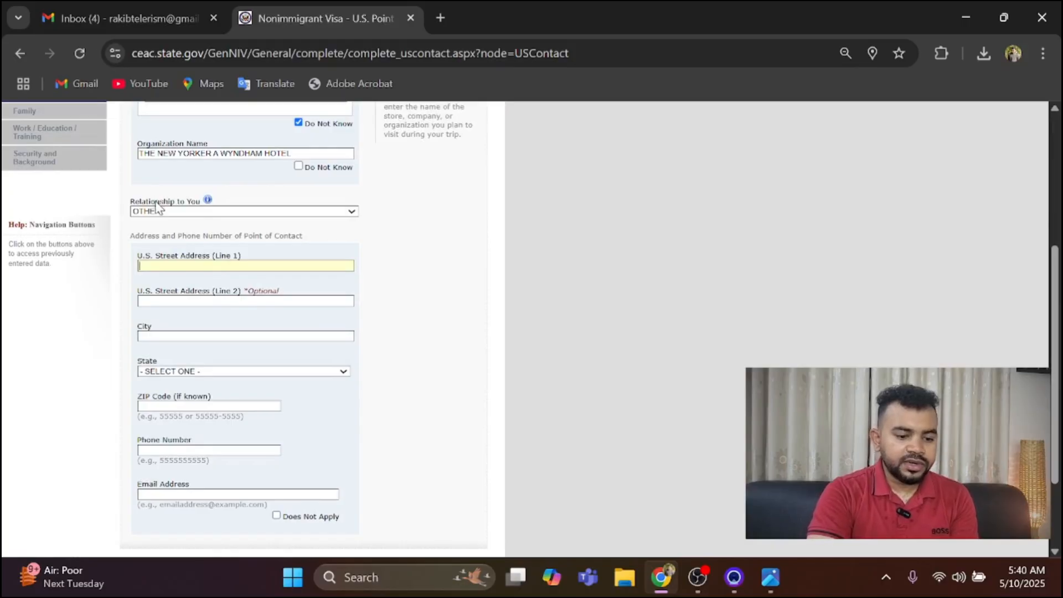
pyautogui.scroll(1, 378, 237)
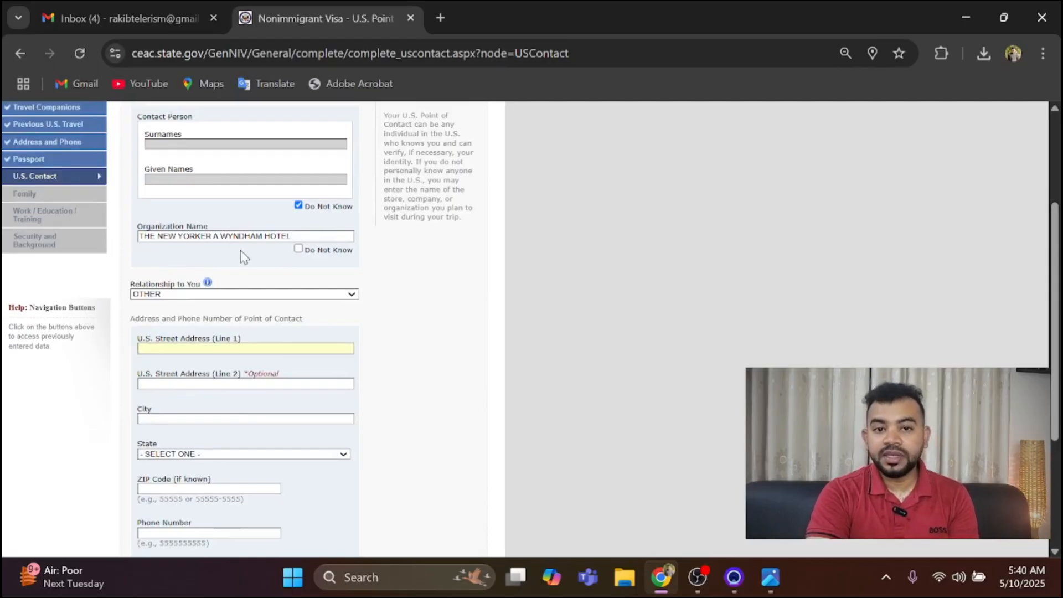
pyautogui.click(247, 294)
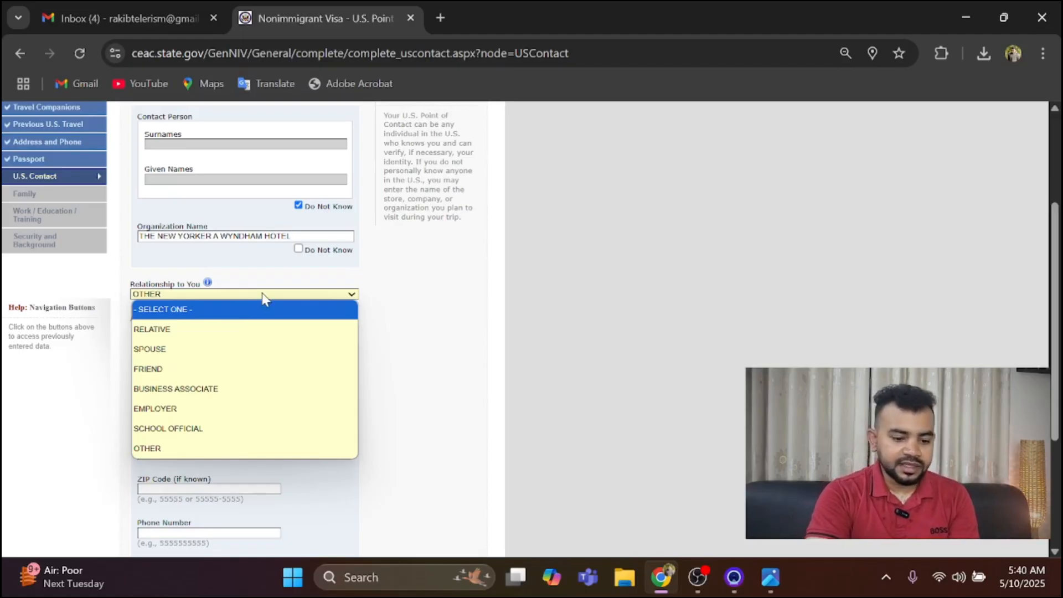
pyautogui.click(261, 293)
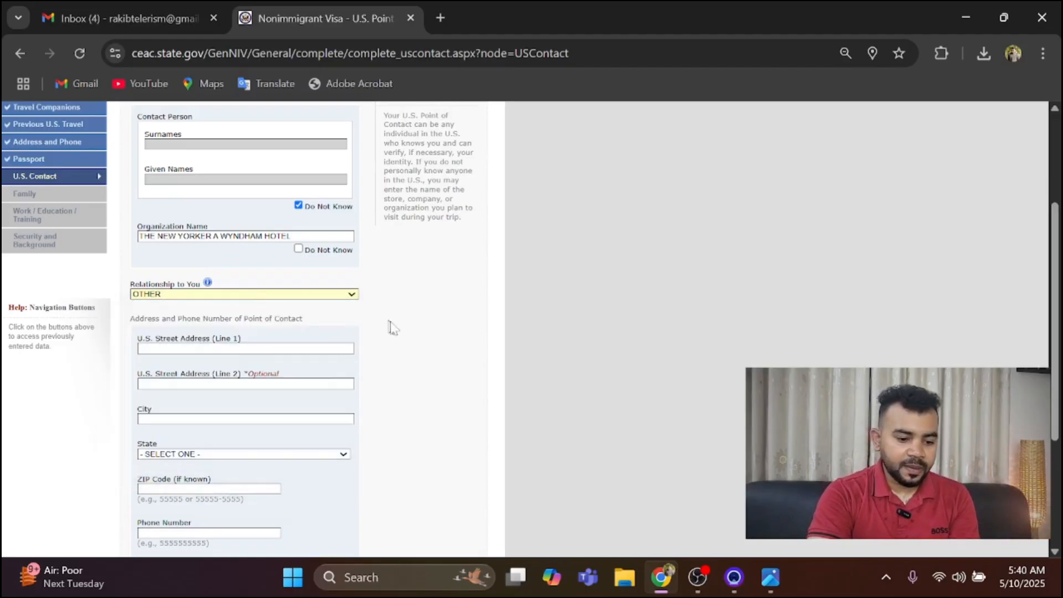
pyautogui.click(209, 349)
pyautogui.click(285, 379)
pyautogui.click(188, 383)
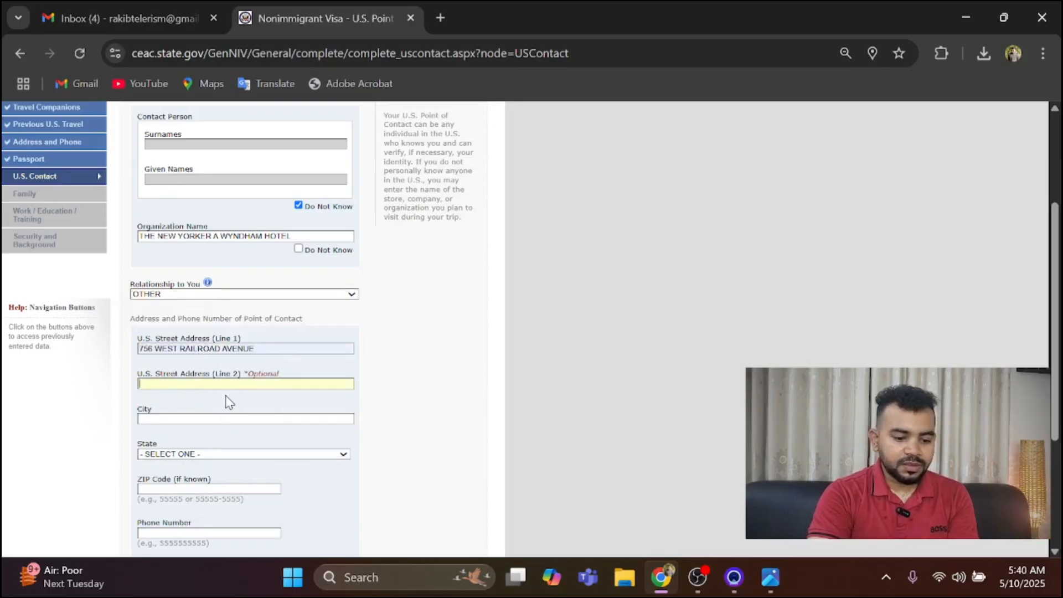
pyautogui.click(228, 419)
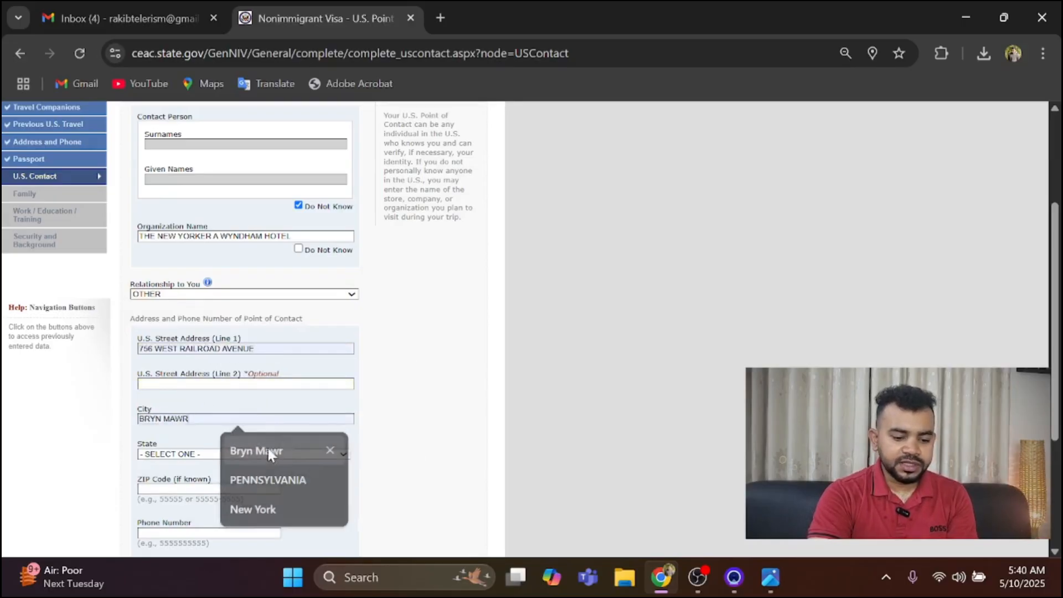
pyautogui.click(268, 449)
# Step: Choose NEW YORK as the state and replace the ZIP code with the saved suggestion
pyautogui.scroll(-3, 332, 387)
pyautogui.click(303, 289)
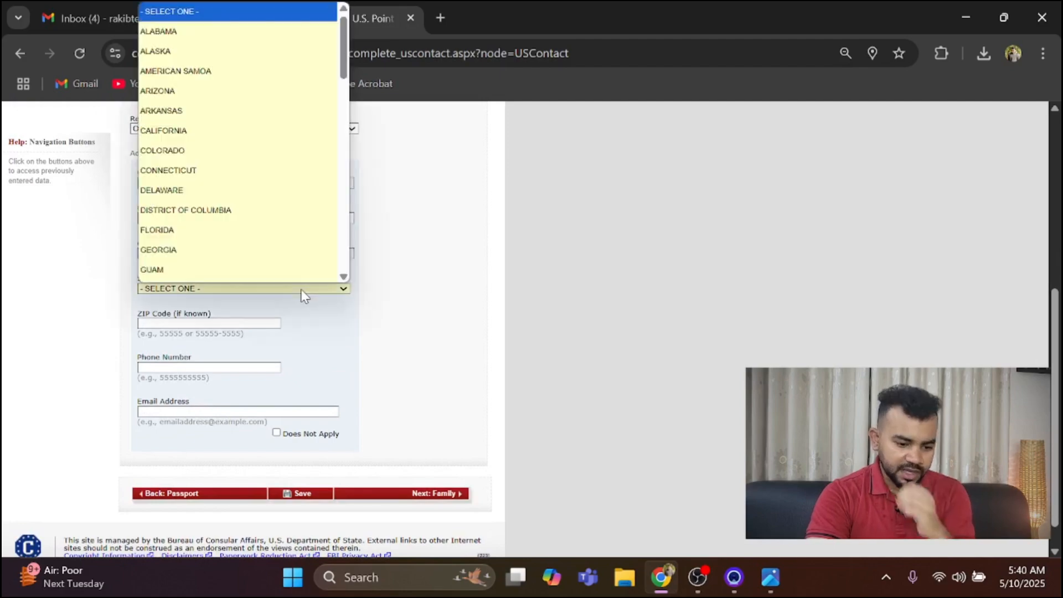
pyautogui.scroll(-6, 232, 245)
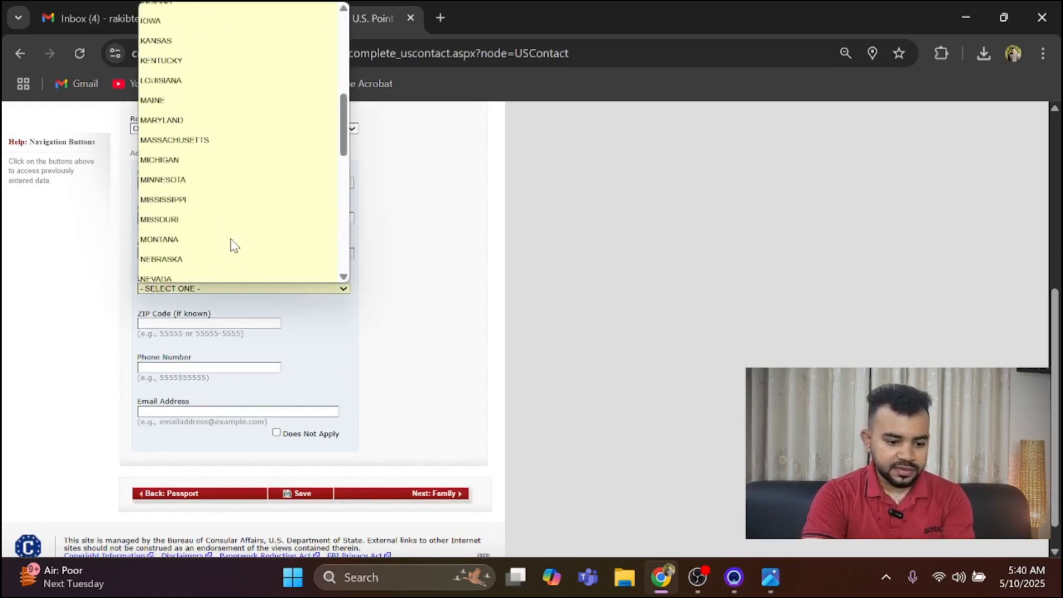
pyautogui.scroll(-3, 233, 242)
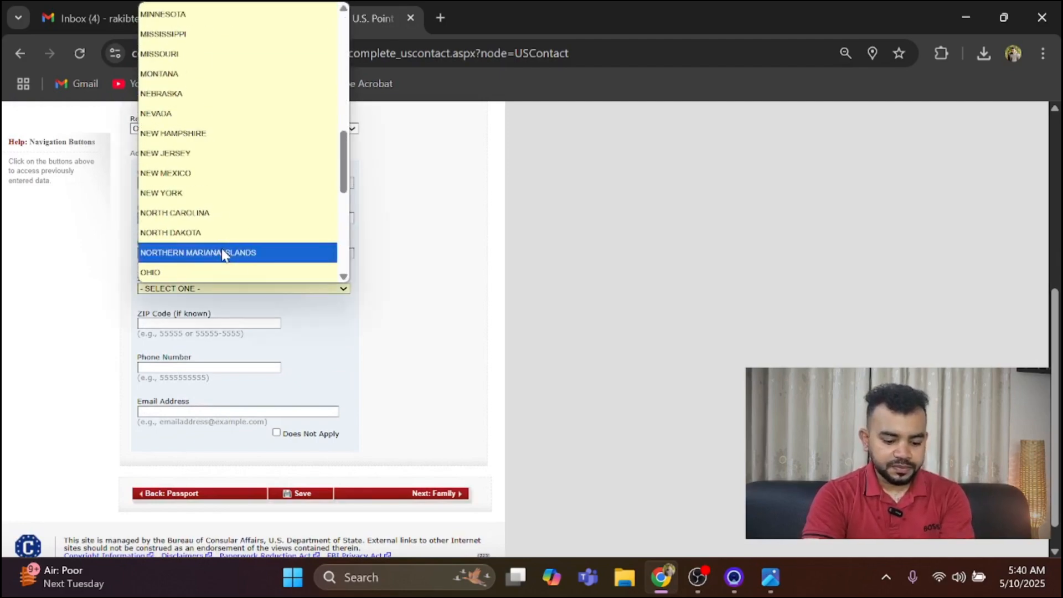
pyautogui.press('Down')
pyautogui.press('n')
pyautogui.press('n')
pyautogui.press('n')
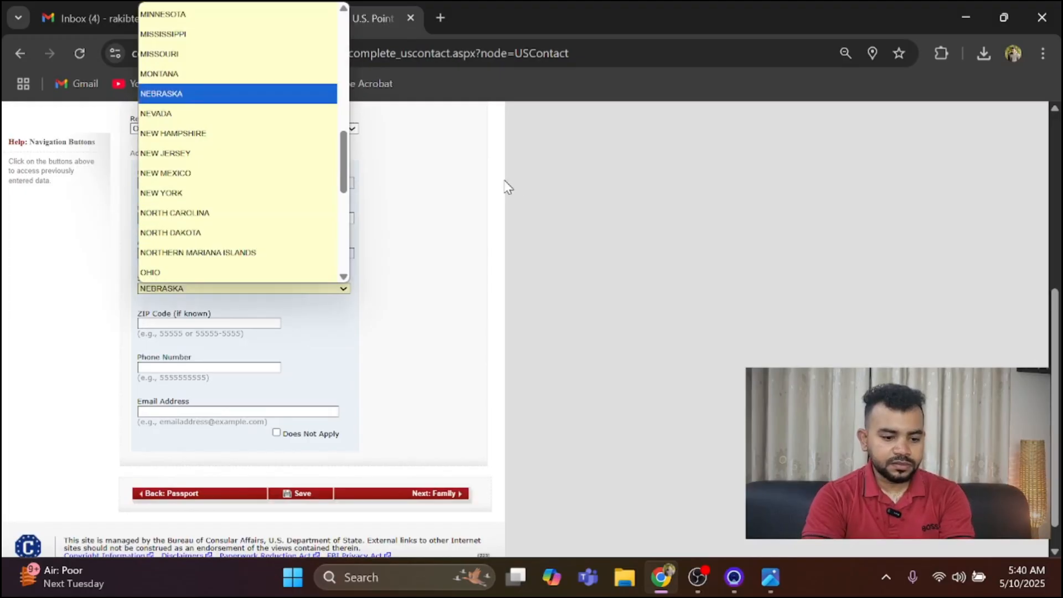
pyautogui.click(169, 193)
pyautogui.click(160, 324)
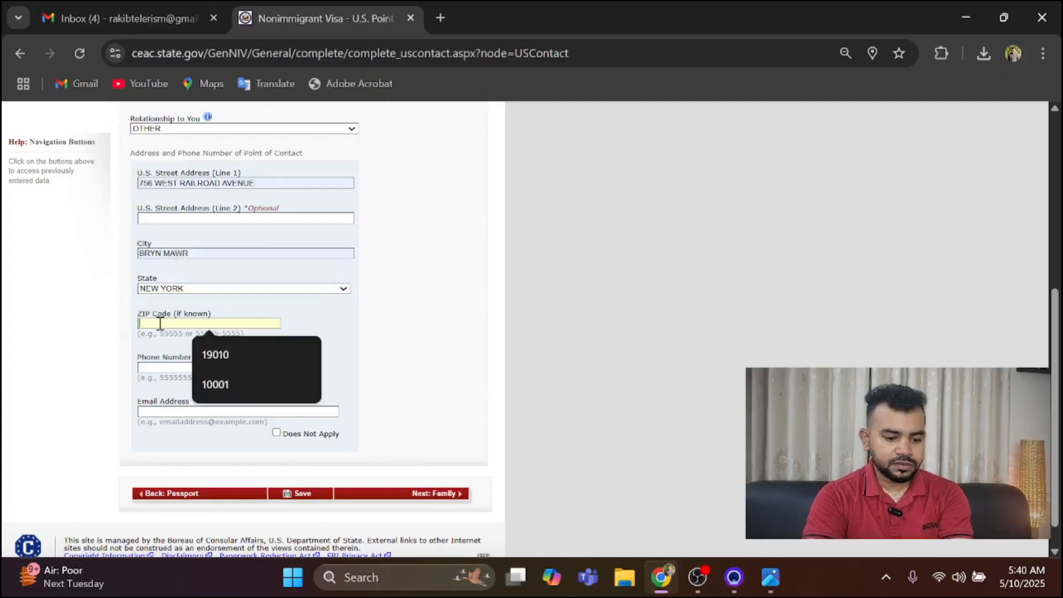
pyautogui.click(215, 353)
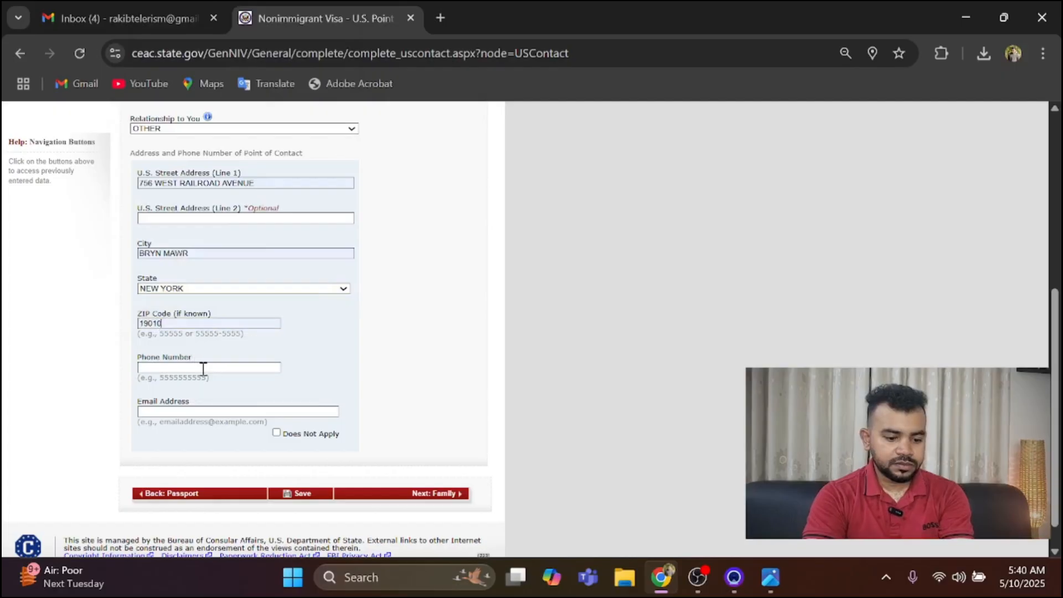
pyautogui.doubleClick(168, 324)
pyautogui.press('BackSpace')
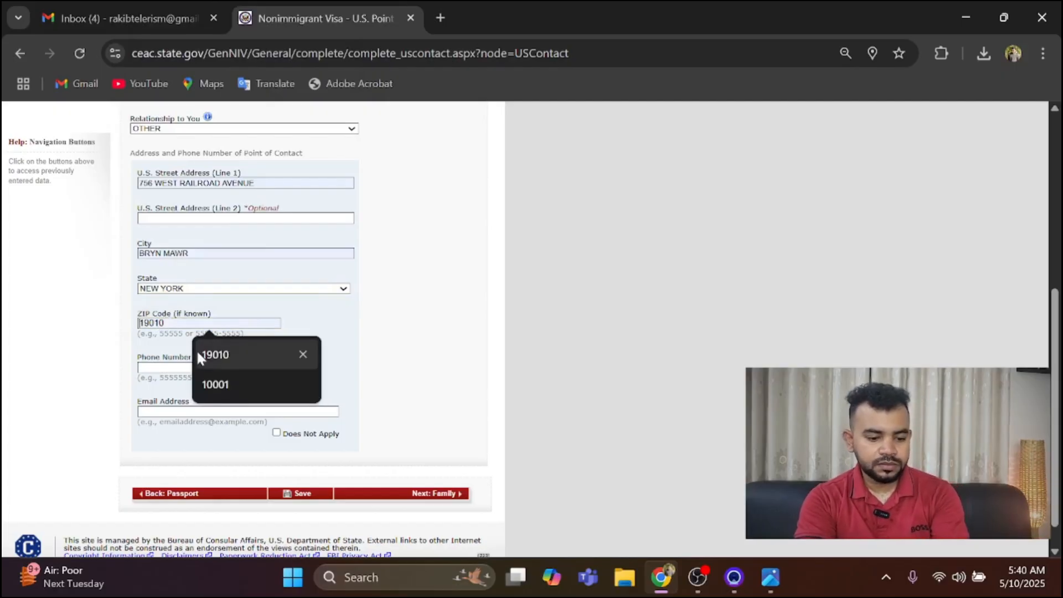
pyautogui.click(206, 384)
# Step: Autofill the contact's phone number and hotel e-mail address, then continue to Family
pyautogui.click(192, 368)
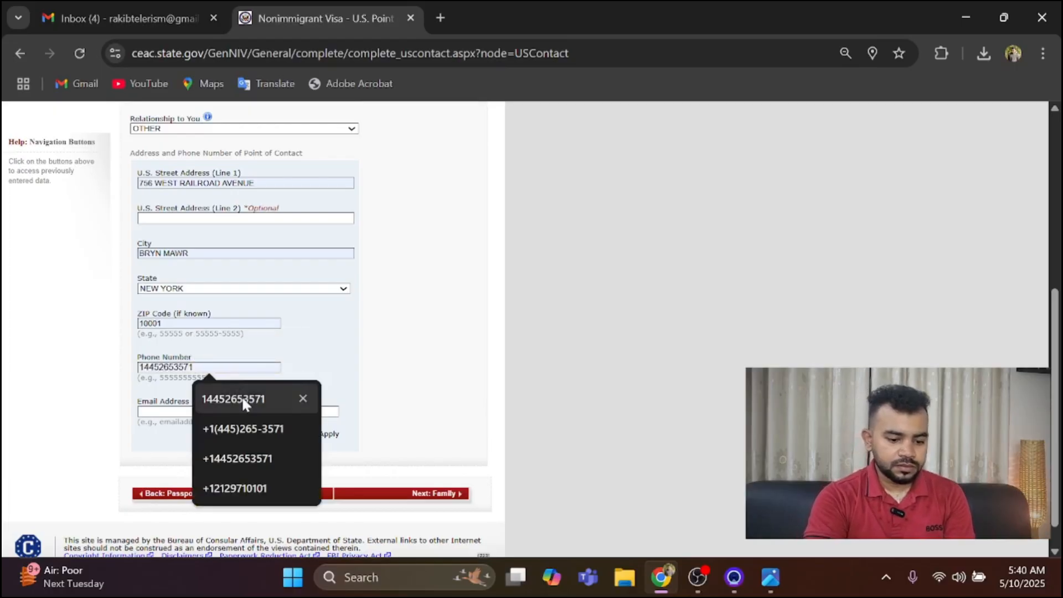
pyautogui.click(241, 396)
pyautogui.click(257, 412)
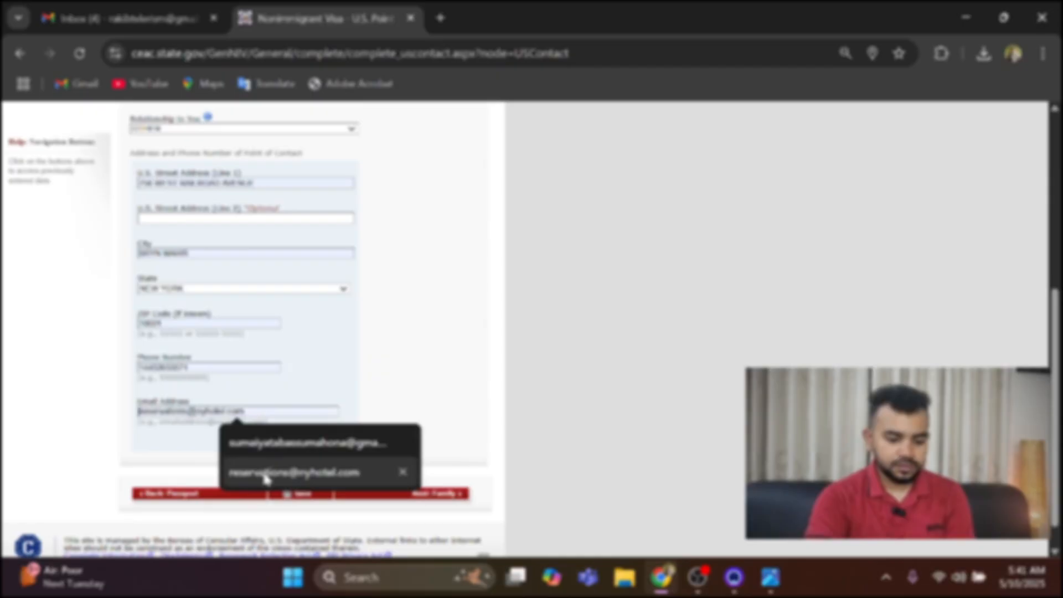
pyautogui.click(265, 474)
pyautogui.click(422, 498)
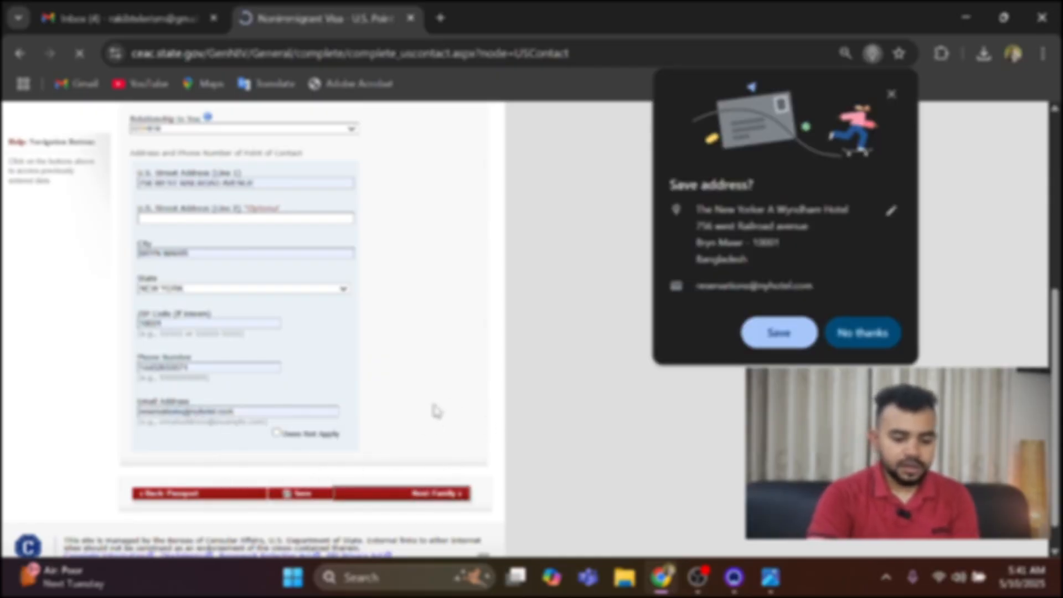
# Step: Dismiss the save-address popup and enter the father's surname and given names
pyautogui.click(892, 95)
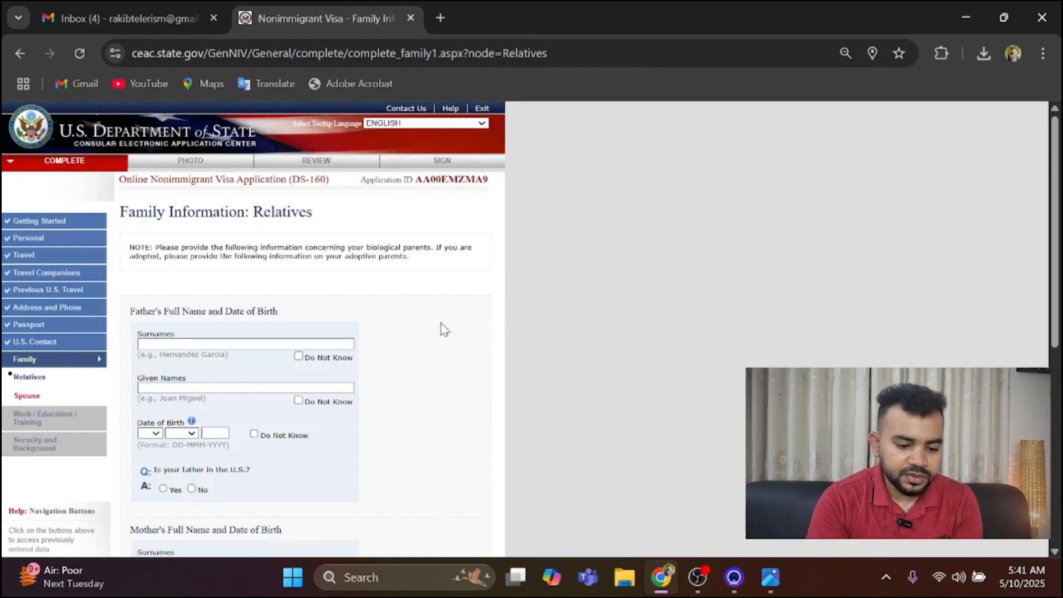
pyautogui.scroll(-3, 382, 320)
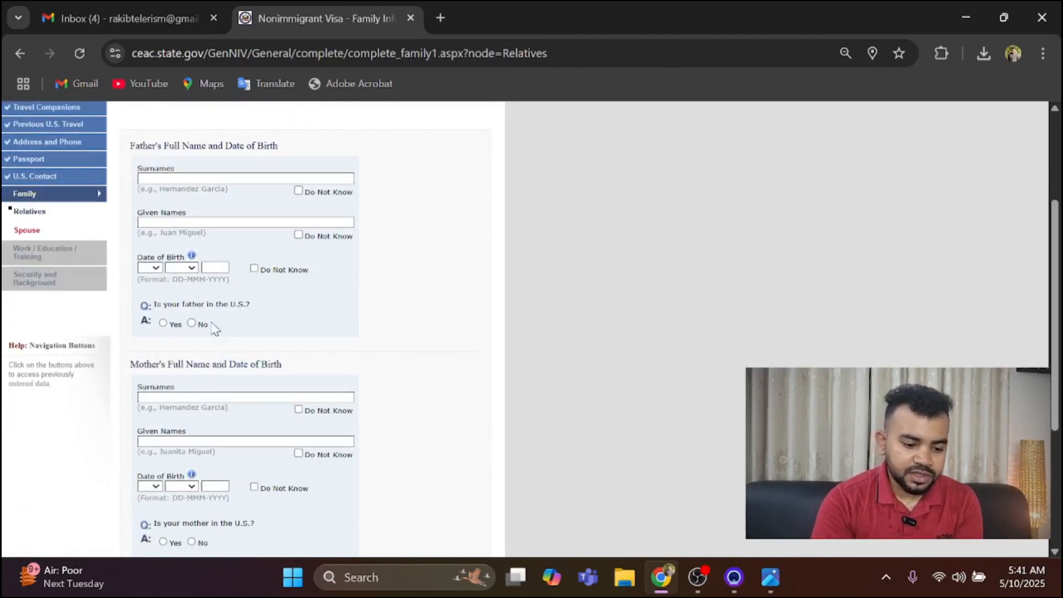
pyautogui.scroll(-3, 347, 344)
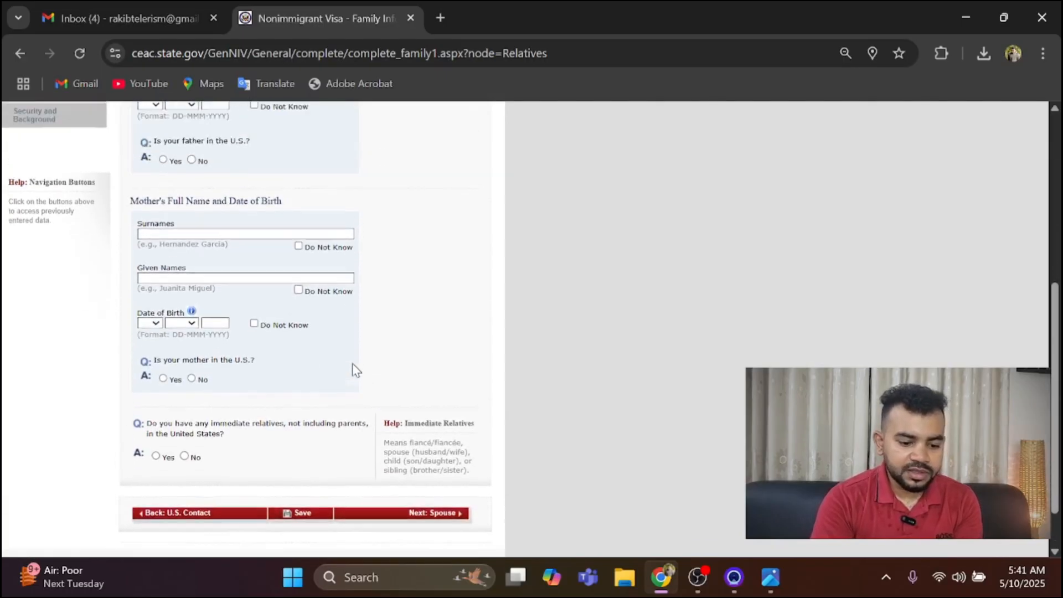
pyautogui.scroll(4, 352, 368)
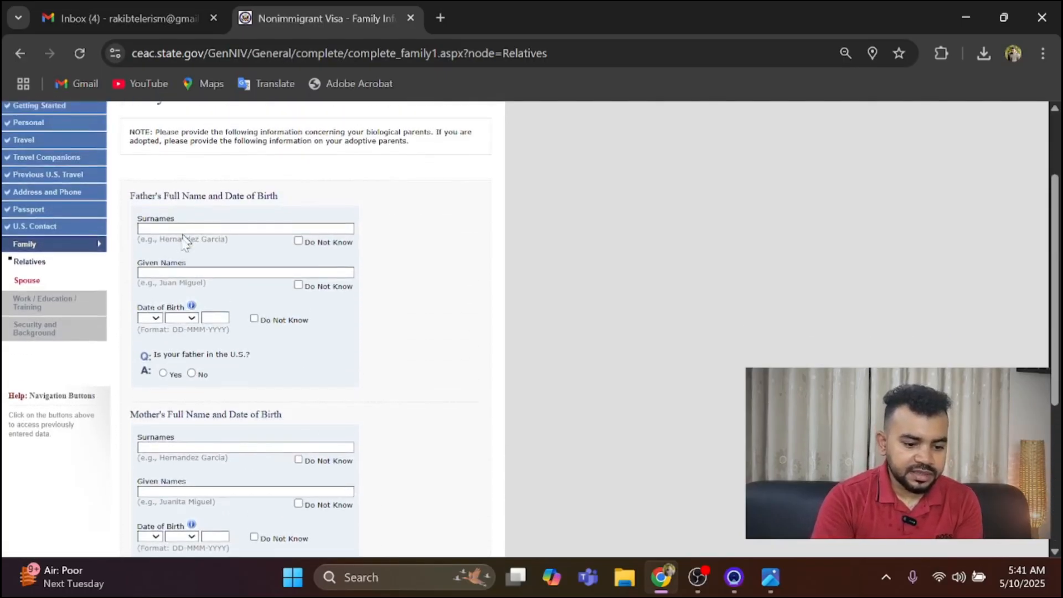
pyautogui.scroll(1, 184, 241)
pyautogui.click(196, 287)
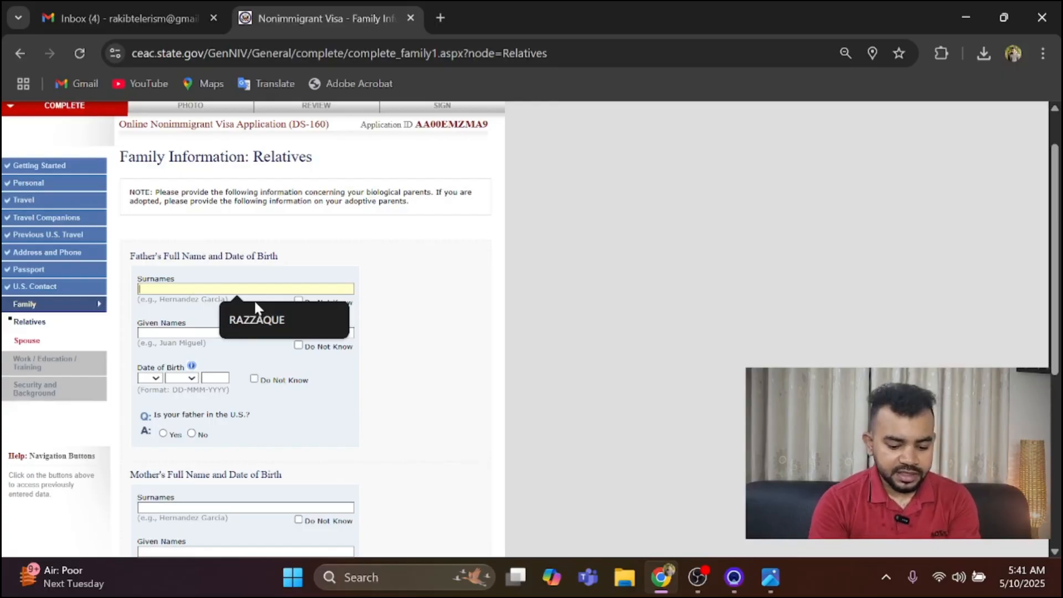
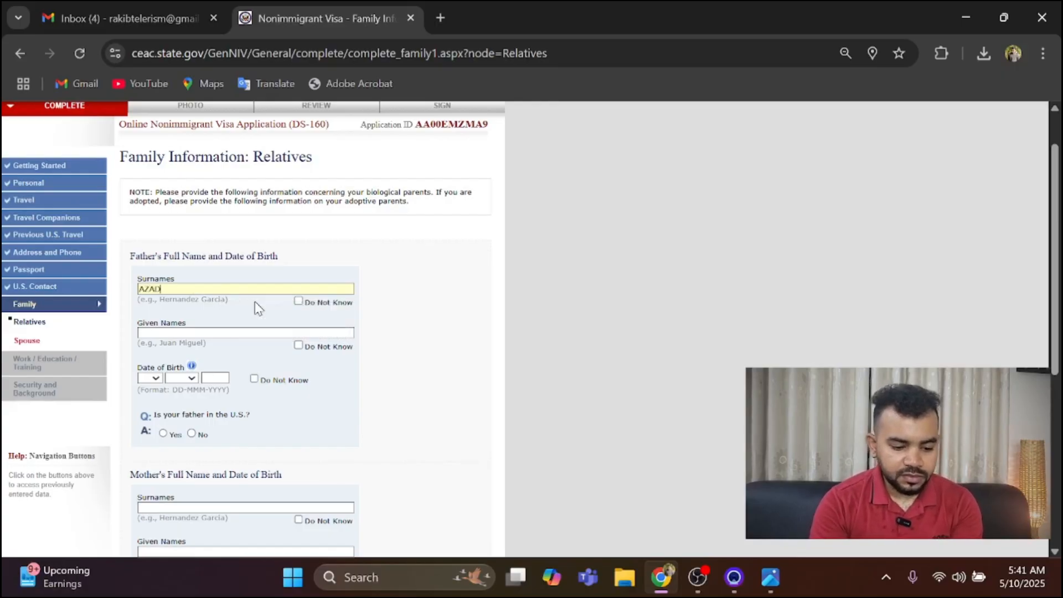
pyautogui.click(272, 333)
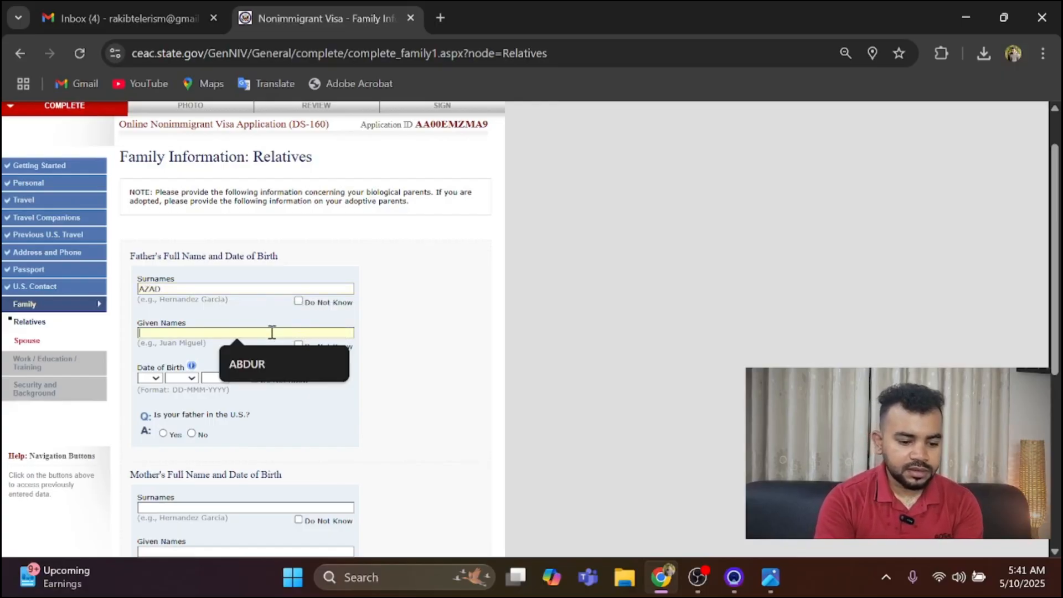
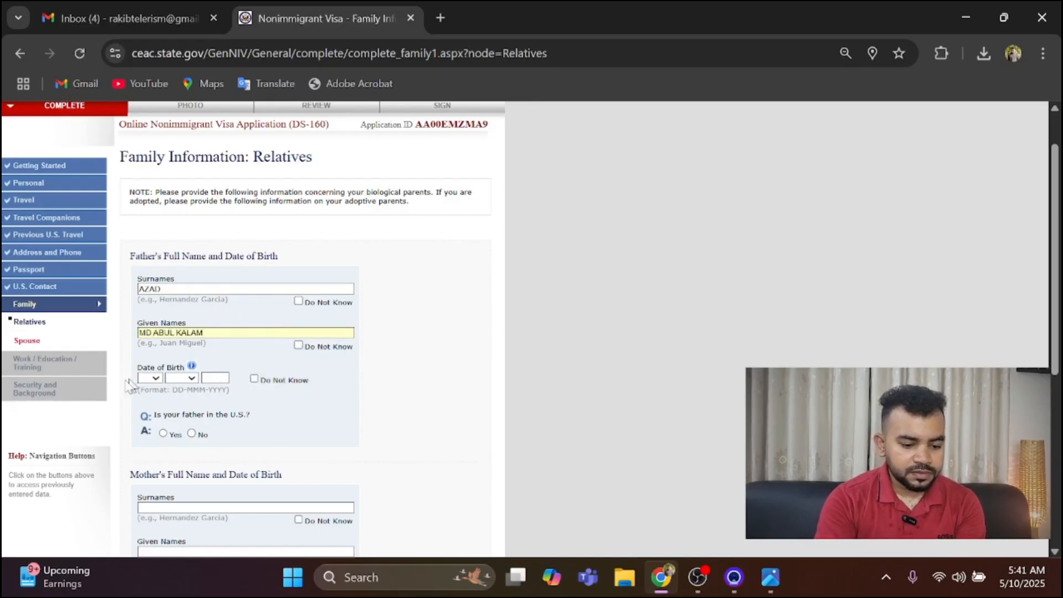
pyautogui.click(150, 379)
pyautogui.click(151, 309)
pyautogui.click(182, 378)
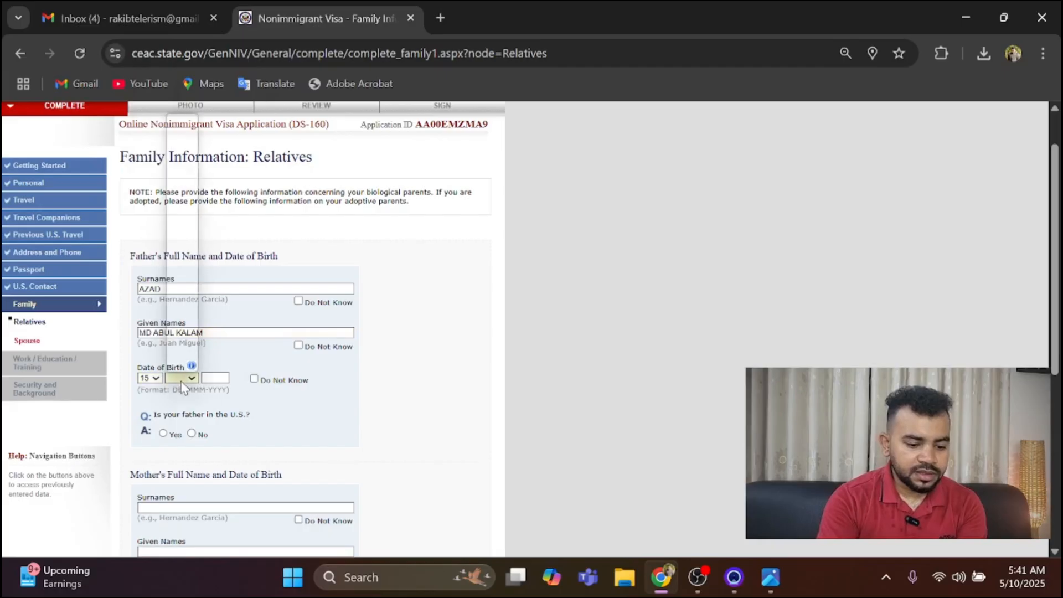
pyautogui.click(181, 338)
pyautogui.click(215, 378)
pyautogui.click(247, 409)
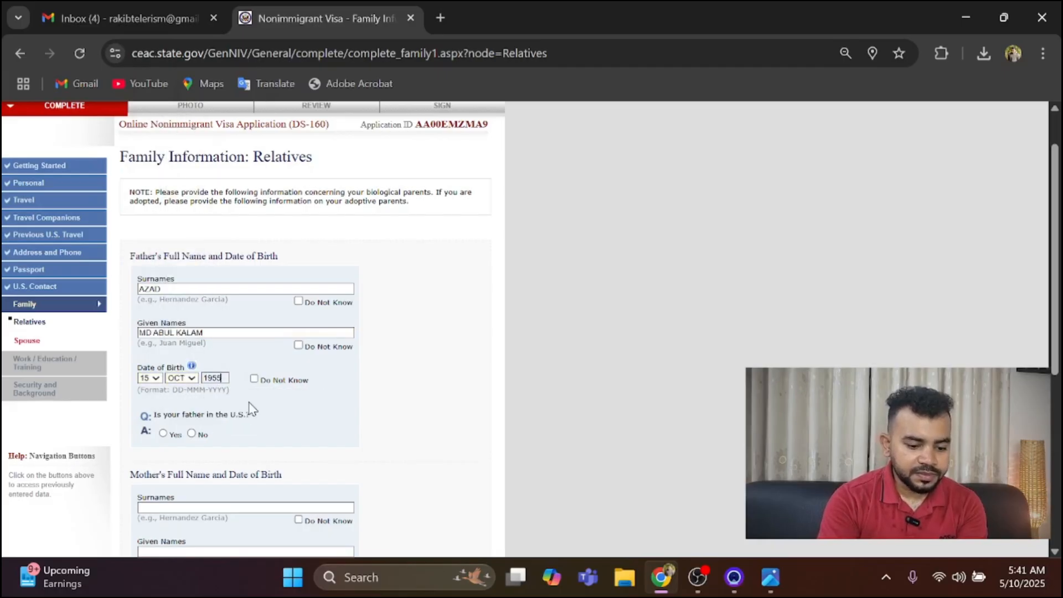
pyautogui.scroll(-2, 232, 393)
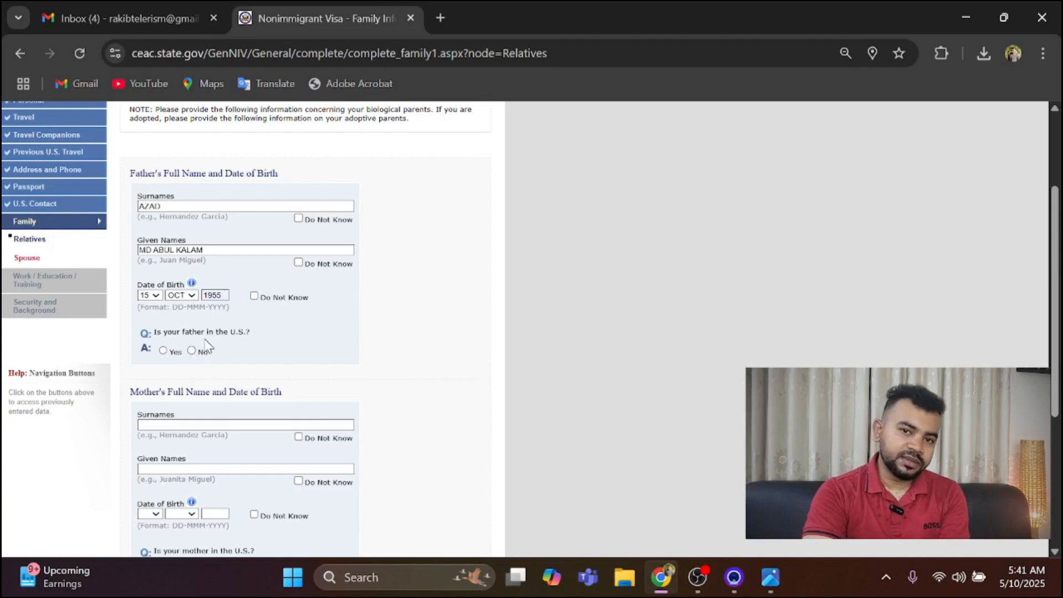
pyautogui.click(191, 352)
pyautogui.scroll(-1, 306, 356)
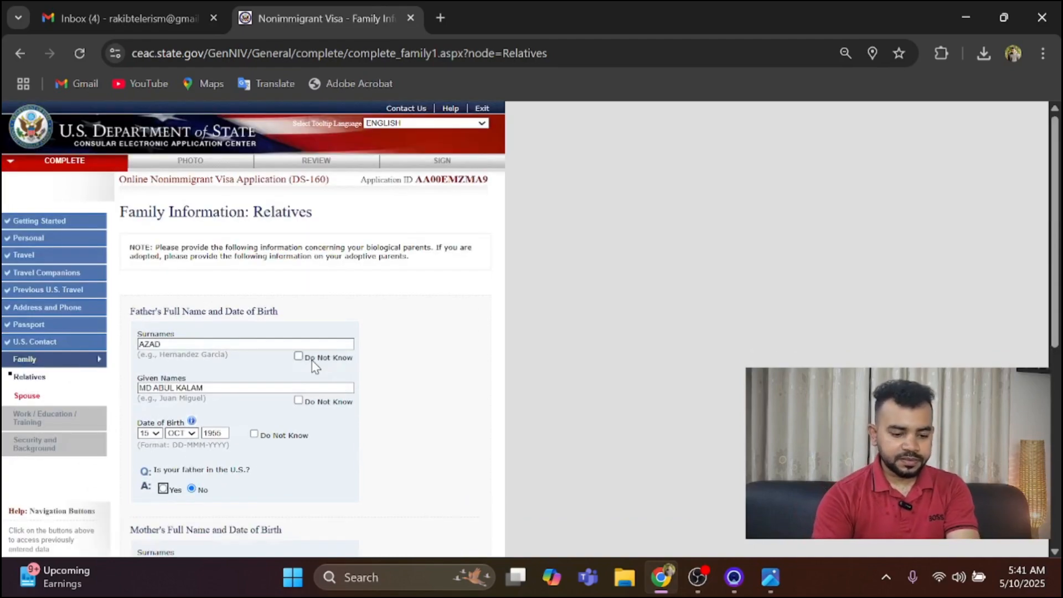
# Step: Enter the mother's surname
pyautogui.scroll(-4, 415, 396)
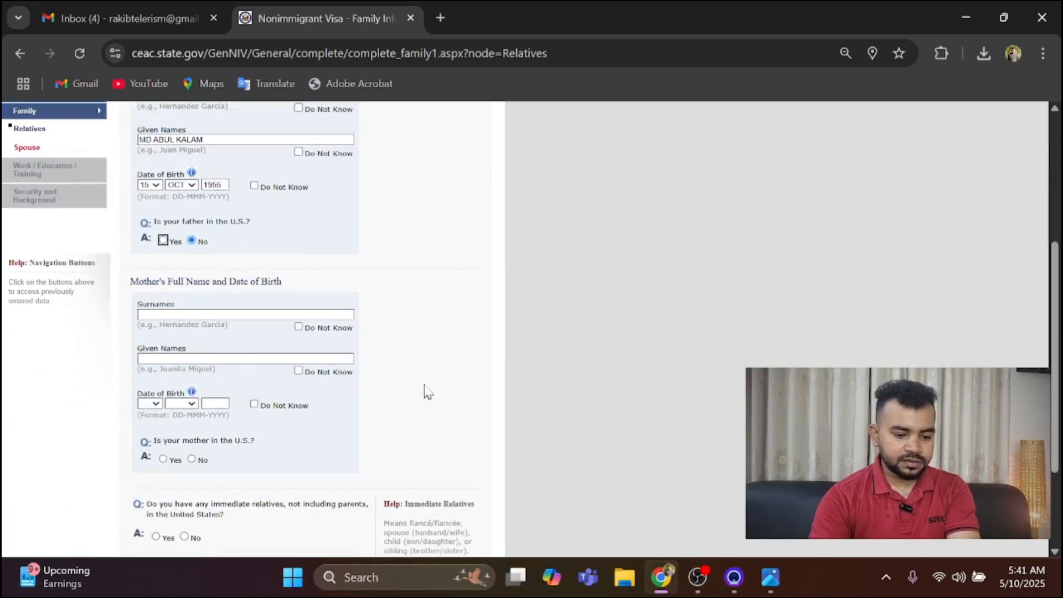
pyautogui.click(207, 315)
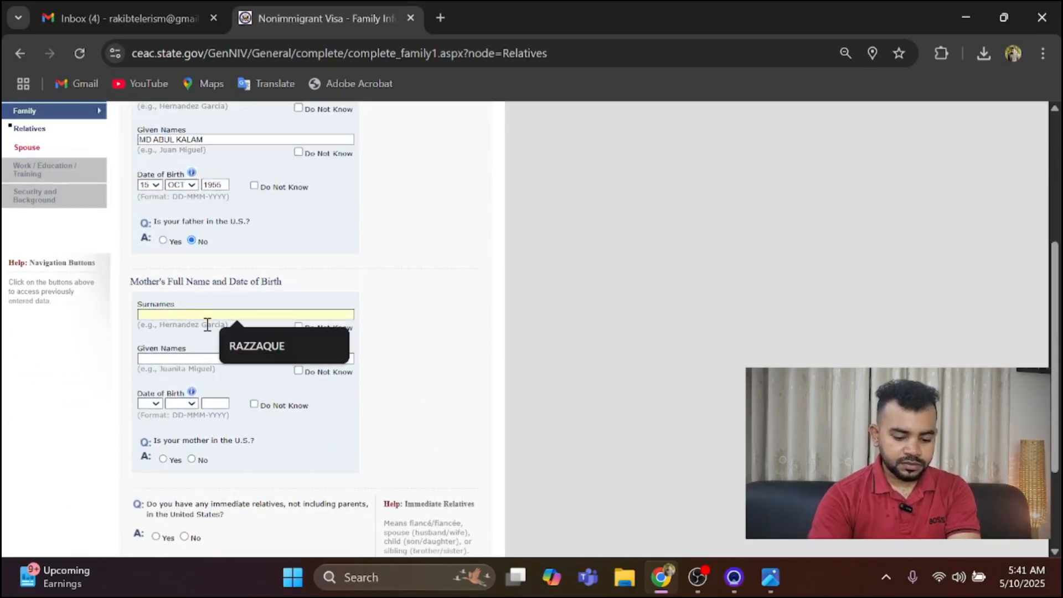
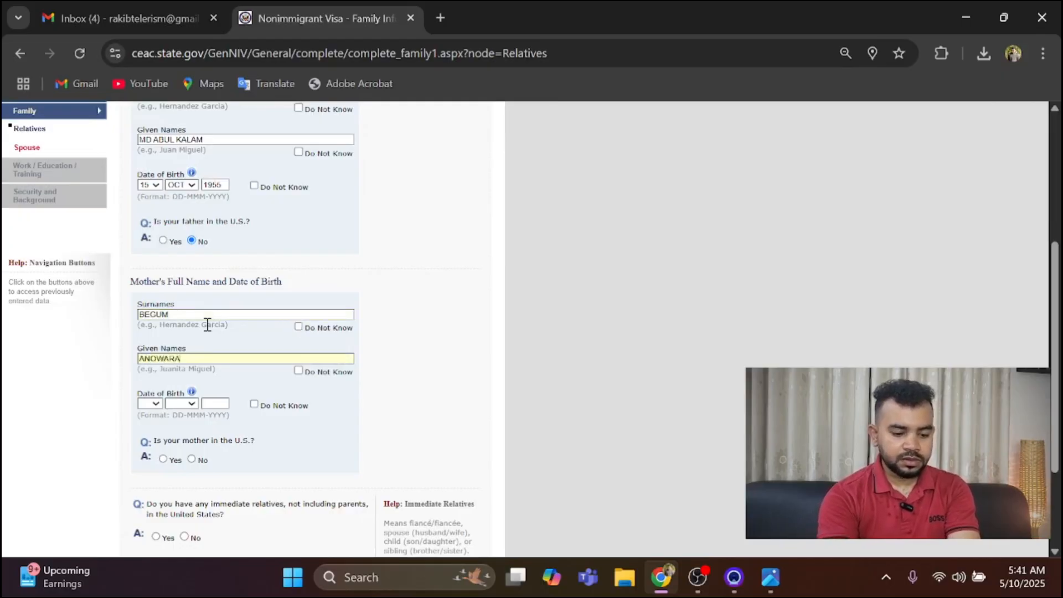
pyautogui.click(148, 404)
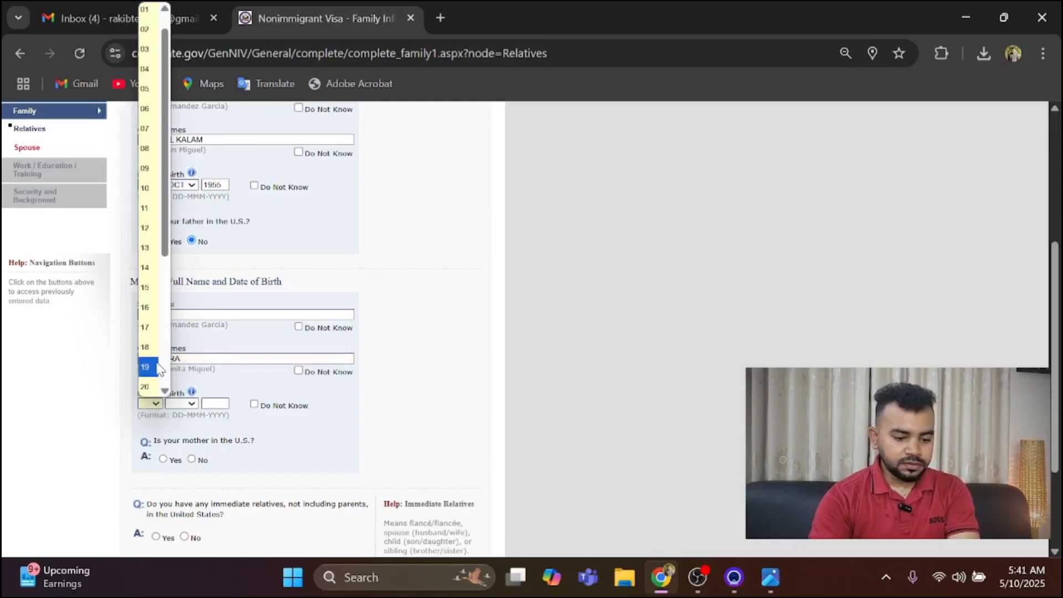
pyautogui.click(153, 311)
pyautogui.click(181, 404)
pyautogui.click(177, 308)
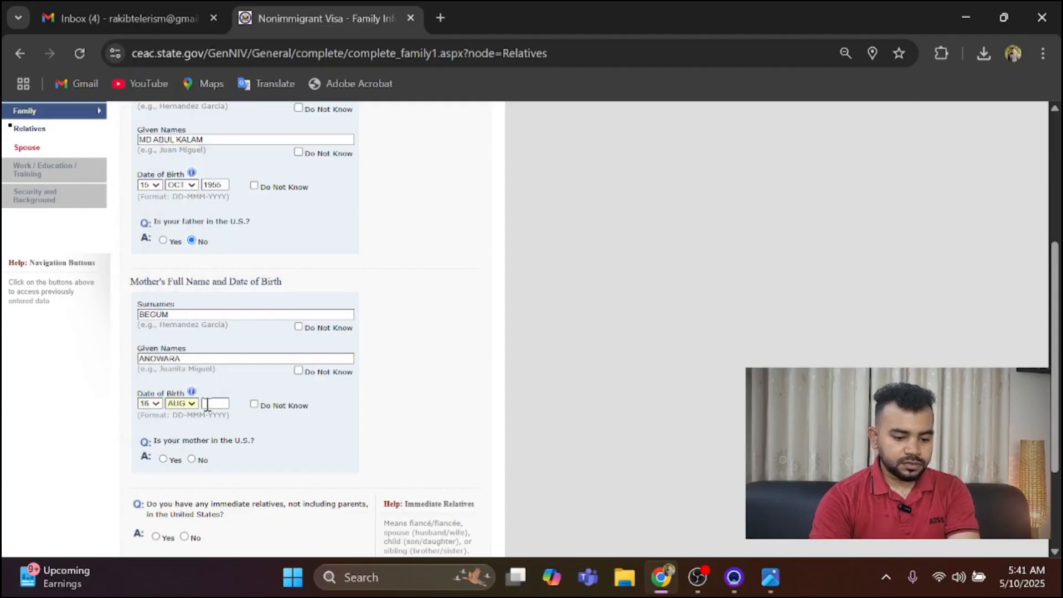
pyautogui.click(215, 404)
pyautogui.click(252, 434)
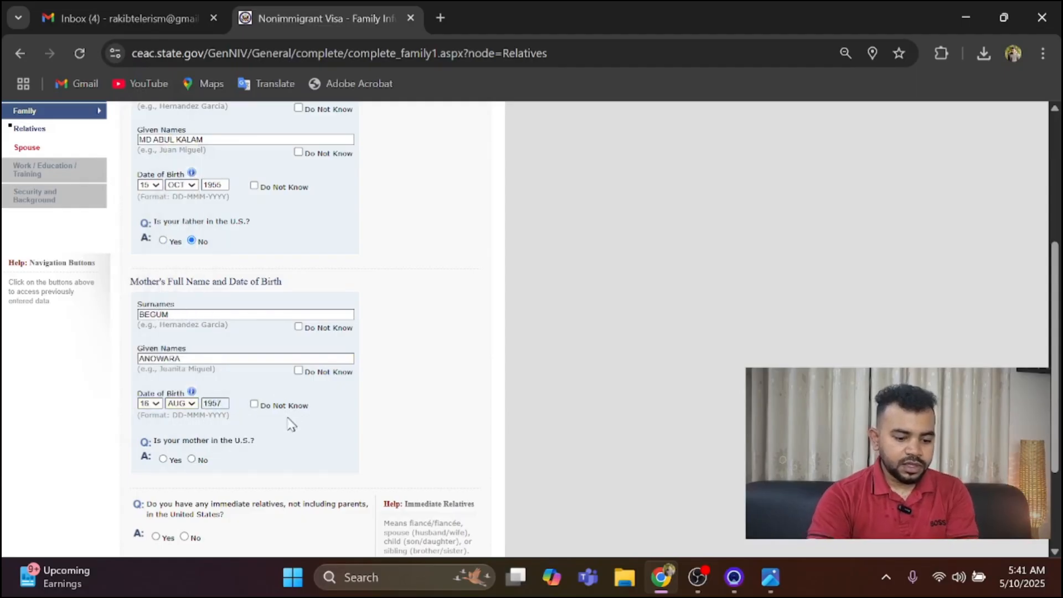
pyautogui.scroll(-3, 266, 404)
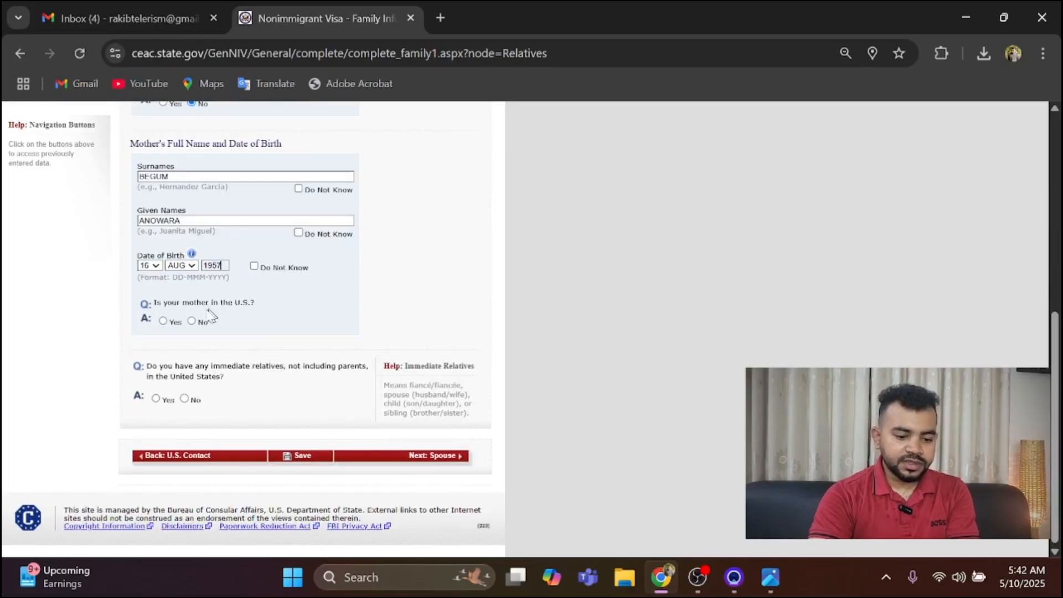
pyautogui.click(192, 321)
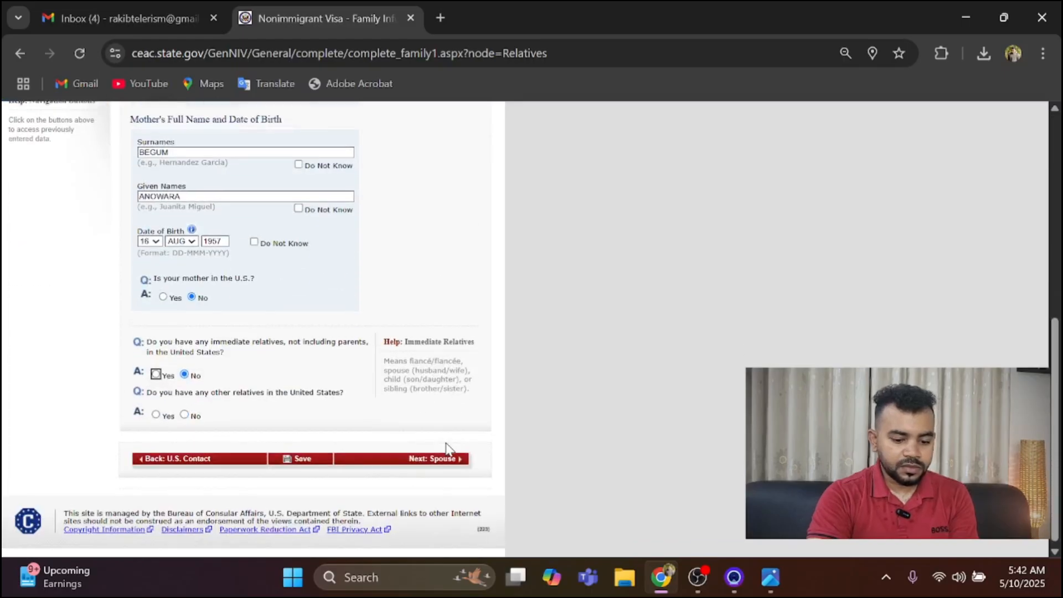
pyautogui.click(440, 457)
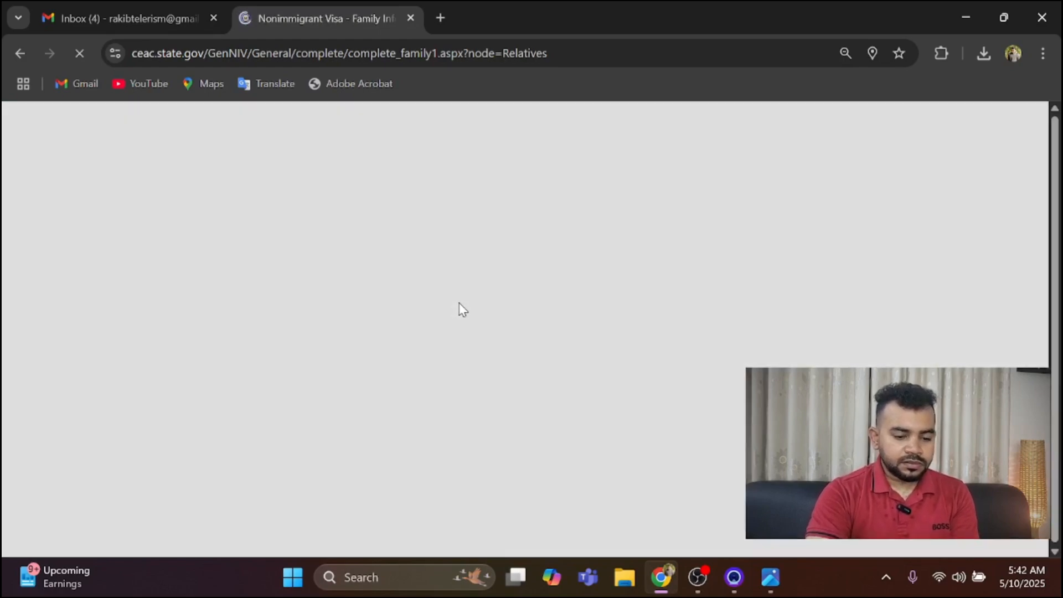
pyautogui.scroll(-9, 456, 320)
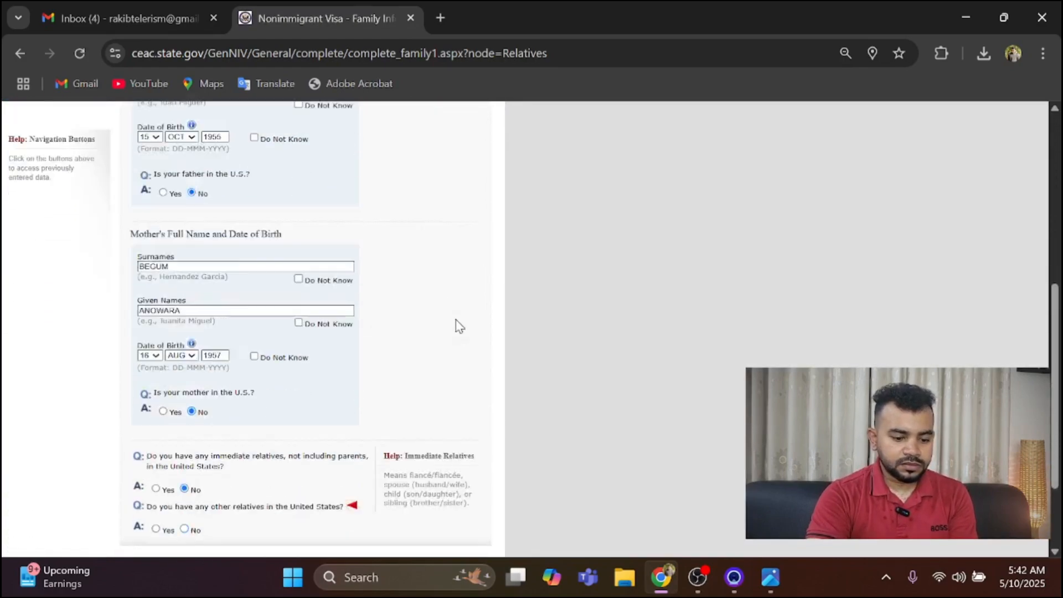
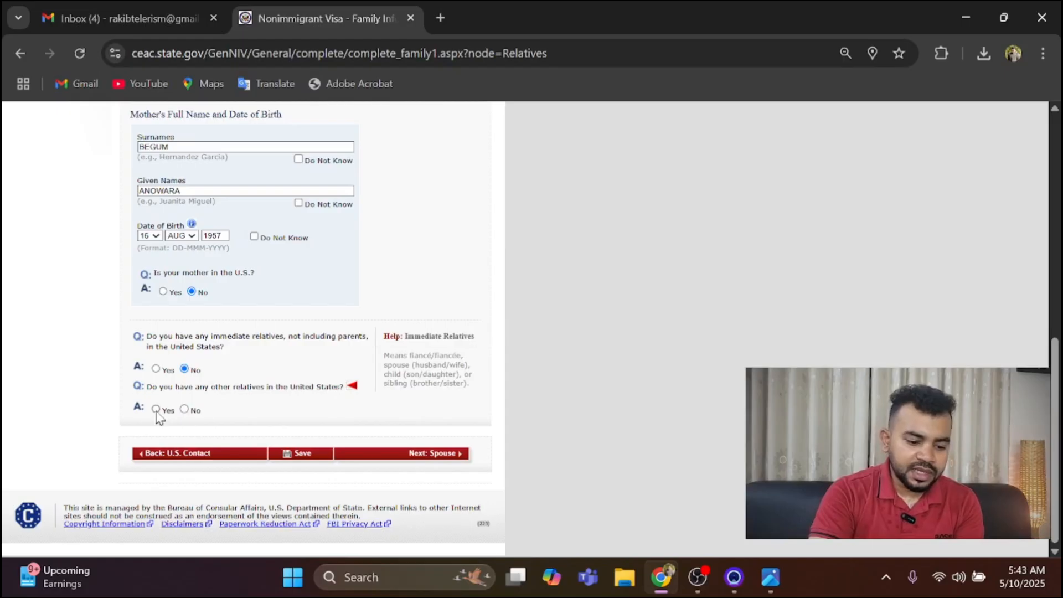
# Step: Answer No to having other relatives in the U.S. and continue to the Spouse page
pyautogui.click(184, 409)
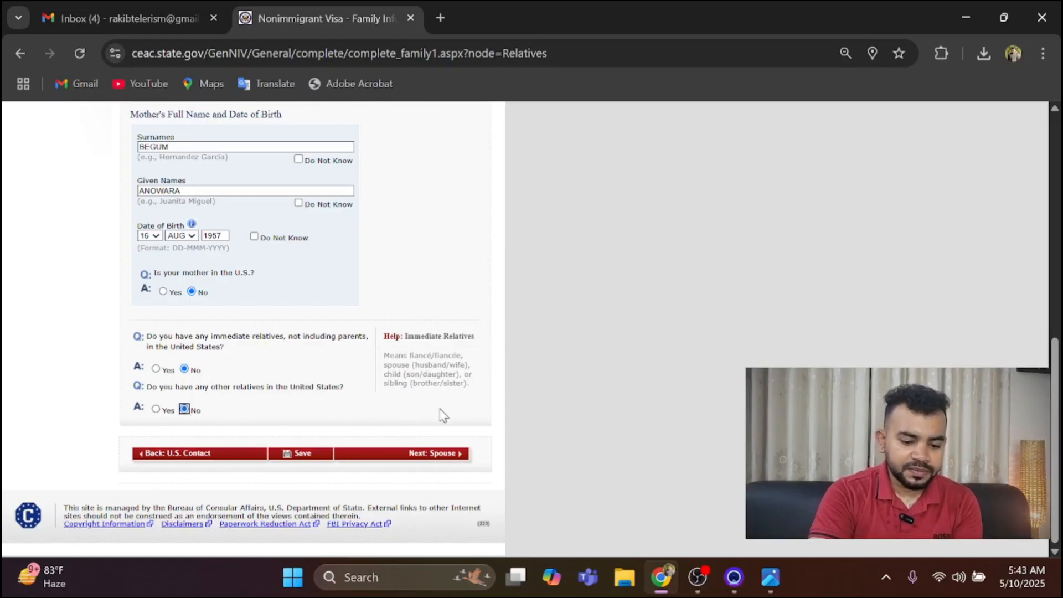
pyautogui.scroll(2, 421, 360)
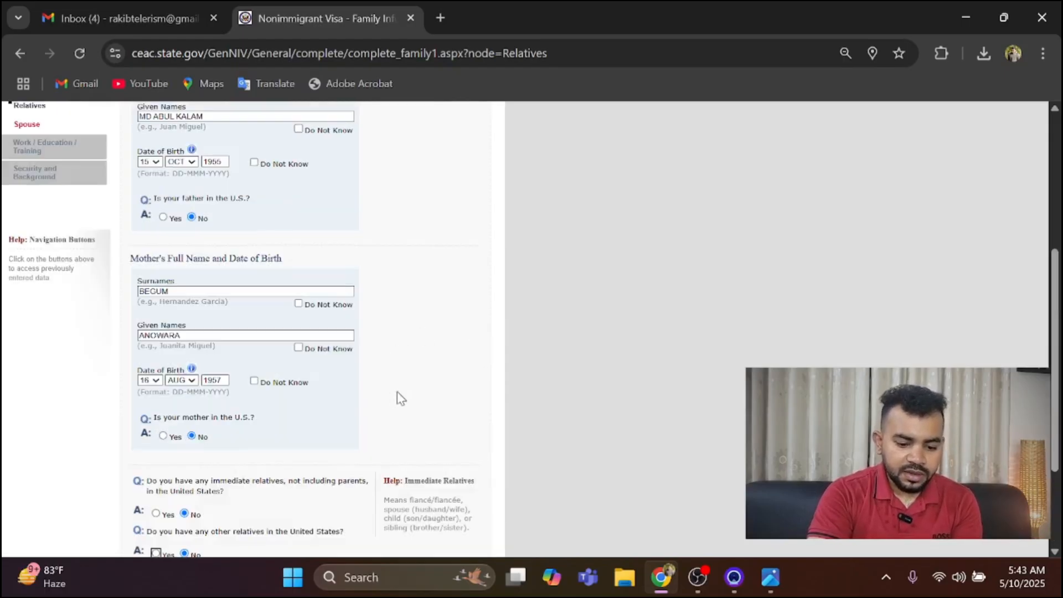
pyautogui.scroll(-2, 398, 396)
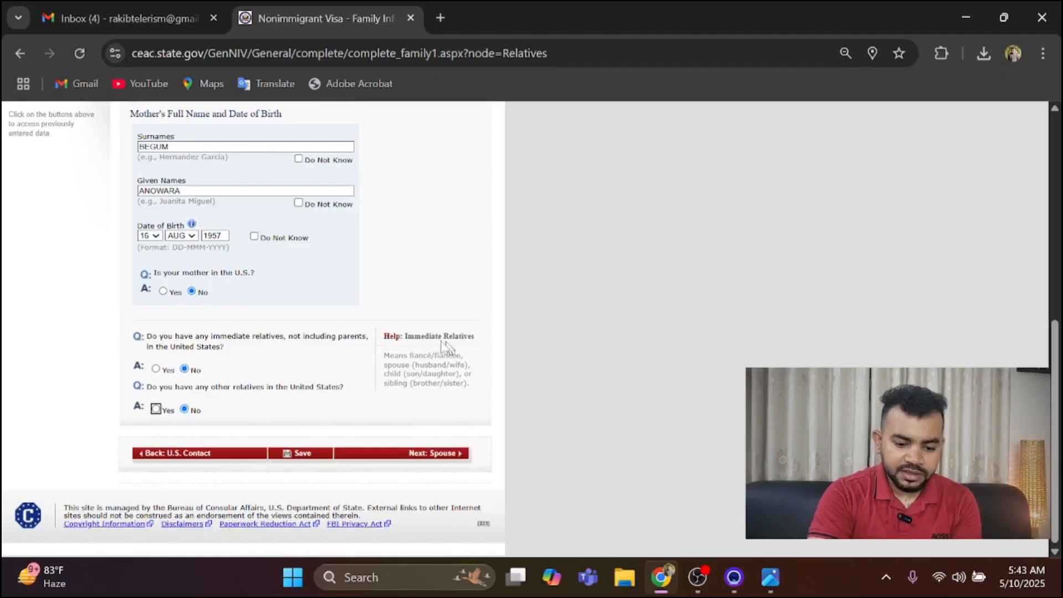
pyautogui.moveTo(386, 338)
pyautogui.mouseDown()
pyautogui.moveTo(439, 356)
pyautogui.moveTo(467, 384)
pyautogui.moveTo(384, 336)
pyautogui.mouseUp()
pyautogui.click(475, 390)
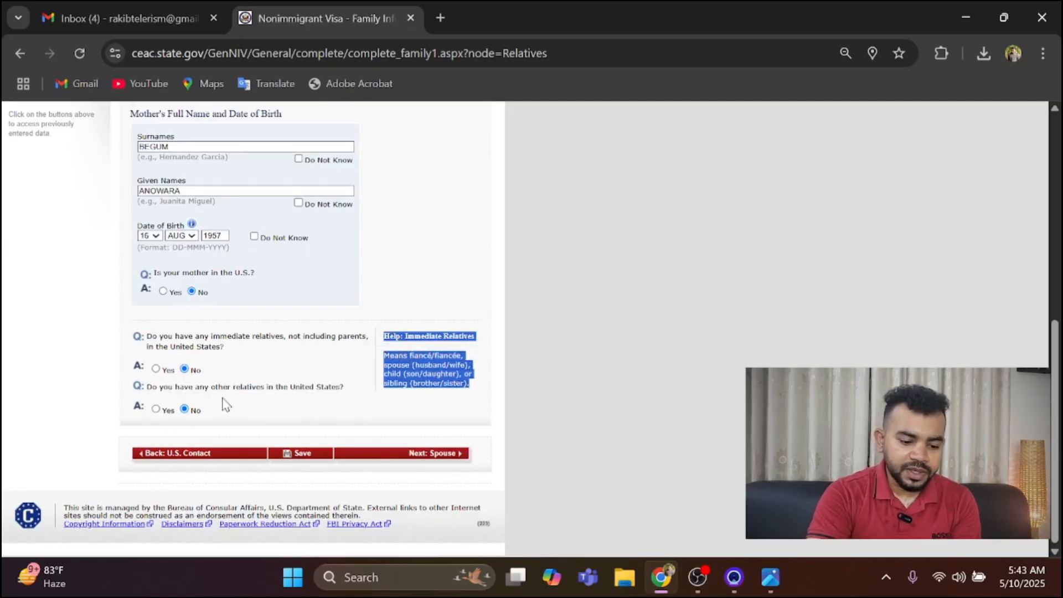
pyautogui.click(443, 420)
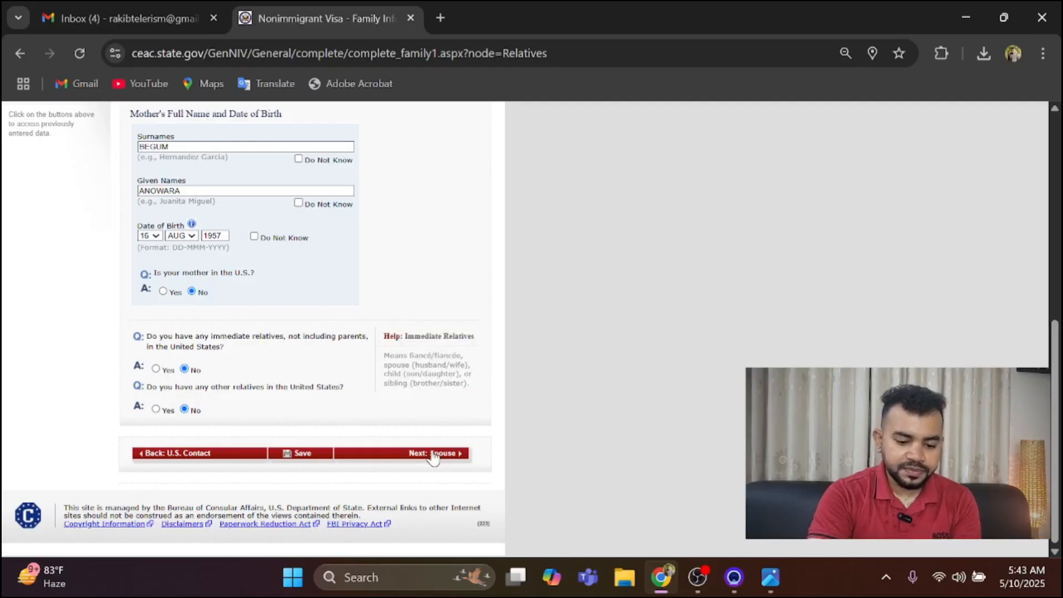
pyautogui.click(435, 453)
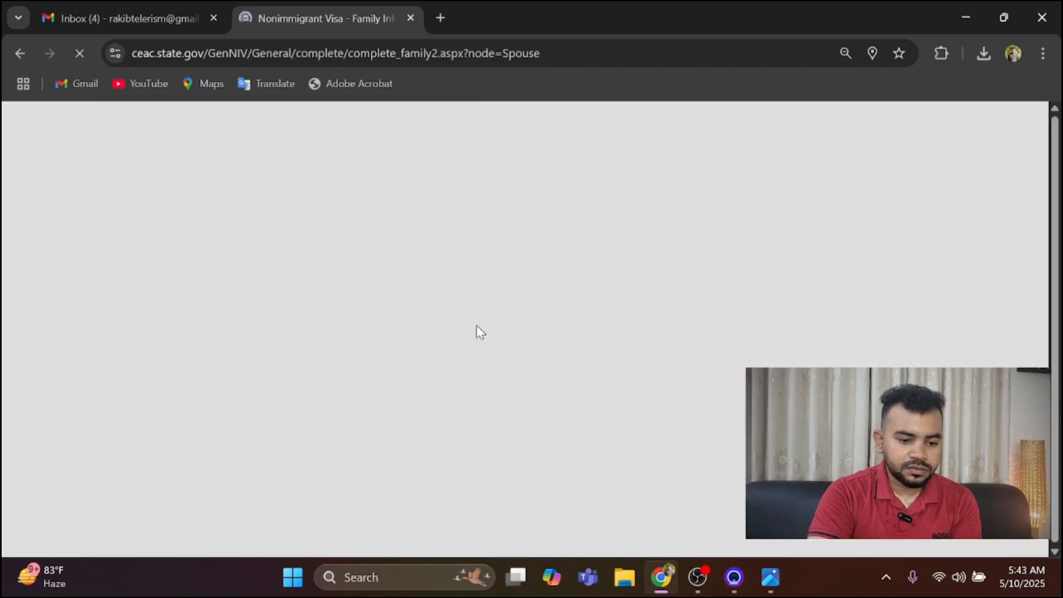
# Step: Fill in the spouse's surname and given names from the saved autofill suggestion
pyautogui.scroll(-1, 467, 324)
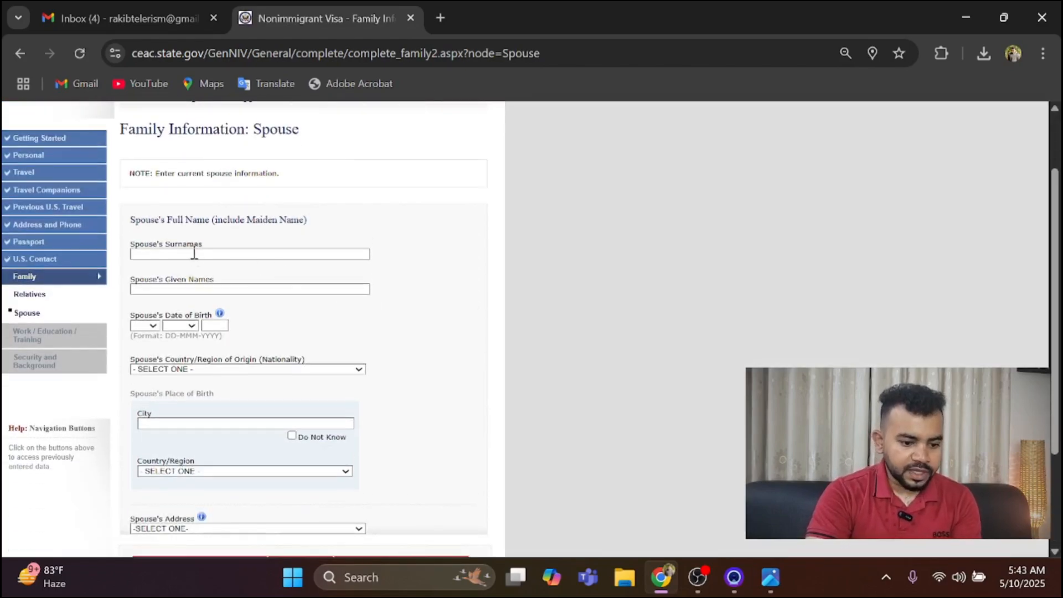
pyautogui.click(192, 252)
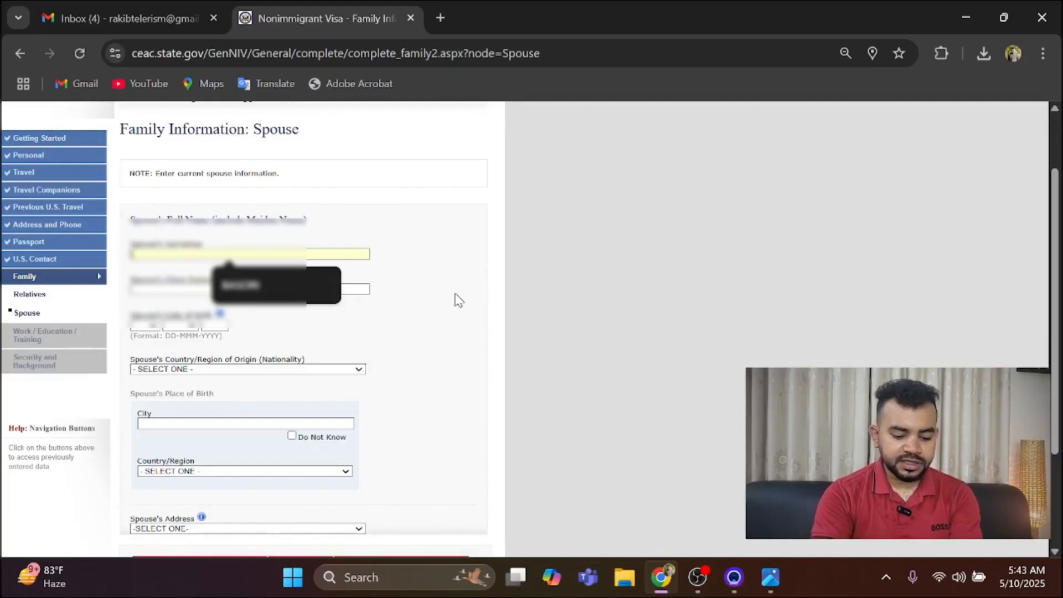
pyautogui.press('Down')
pyautogui.press('Return')
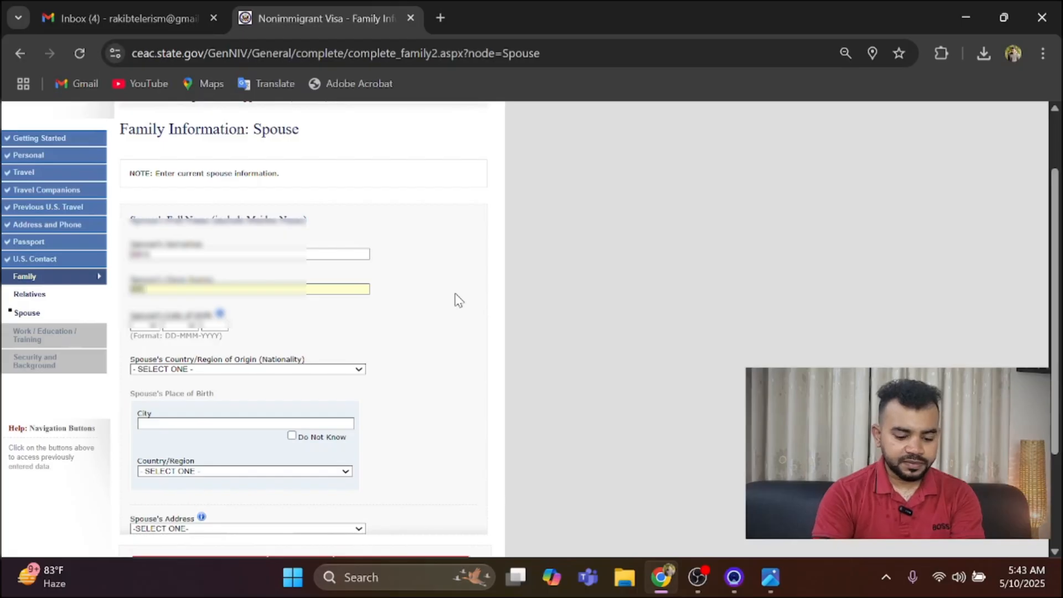
pyautogui.write('****')
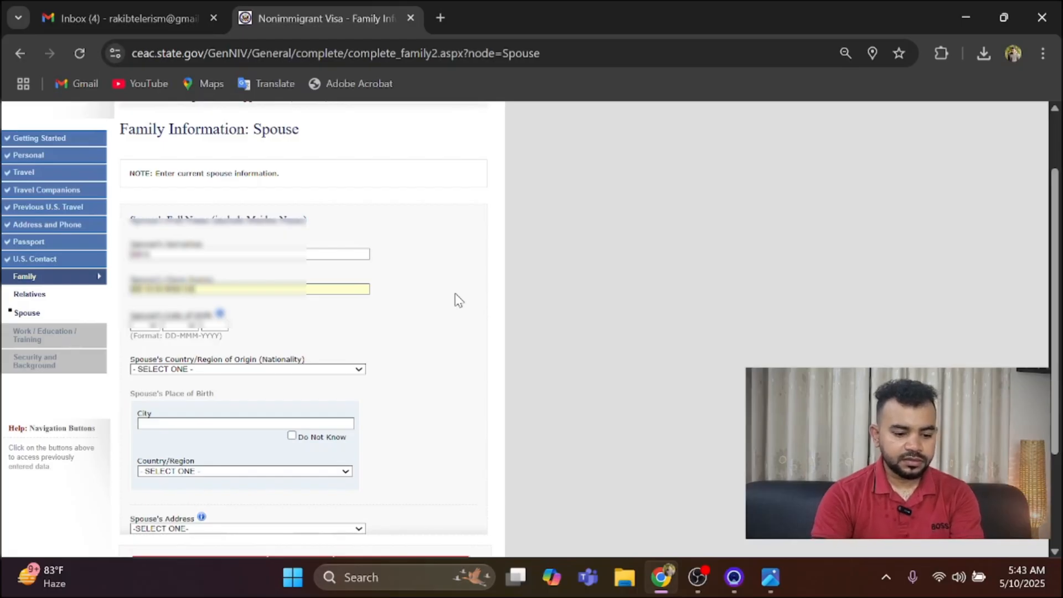
# Step: Enter the spouse's birth date with year 2008 and set nationality to BANGLADESH
pyautogui.click(146, 328)
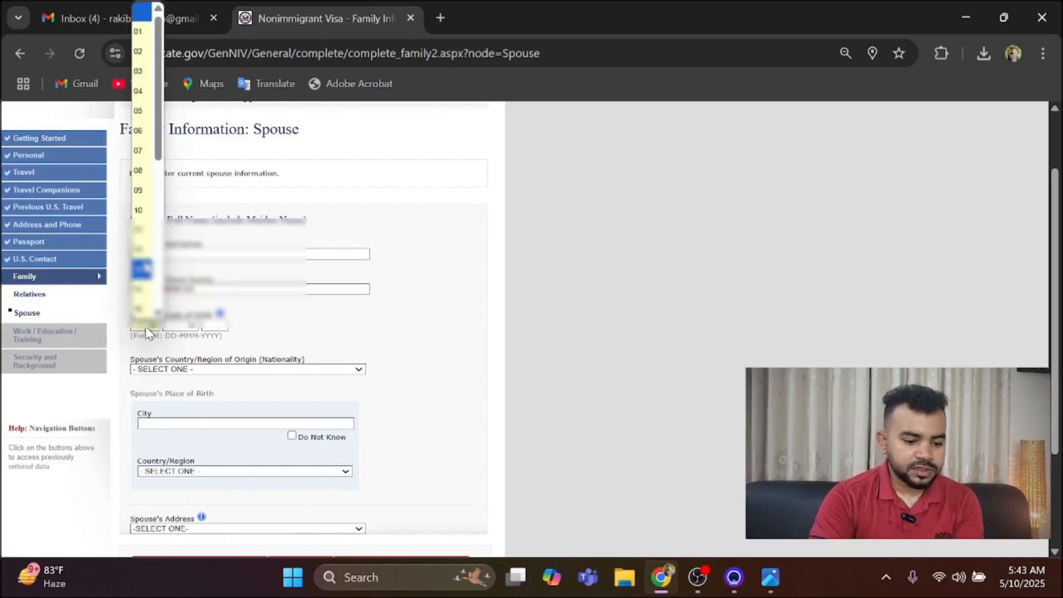
pyautogui.click(145, 268)
pyautogui.click(186, 326)
pyautogui.click(187, 274)
pyautogui.click(220, 325)
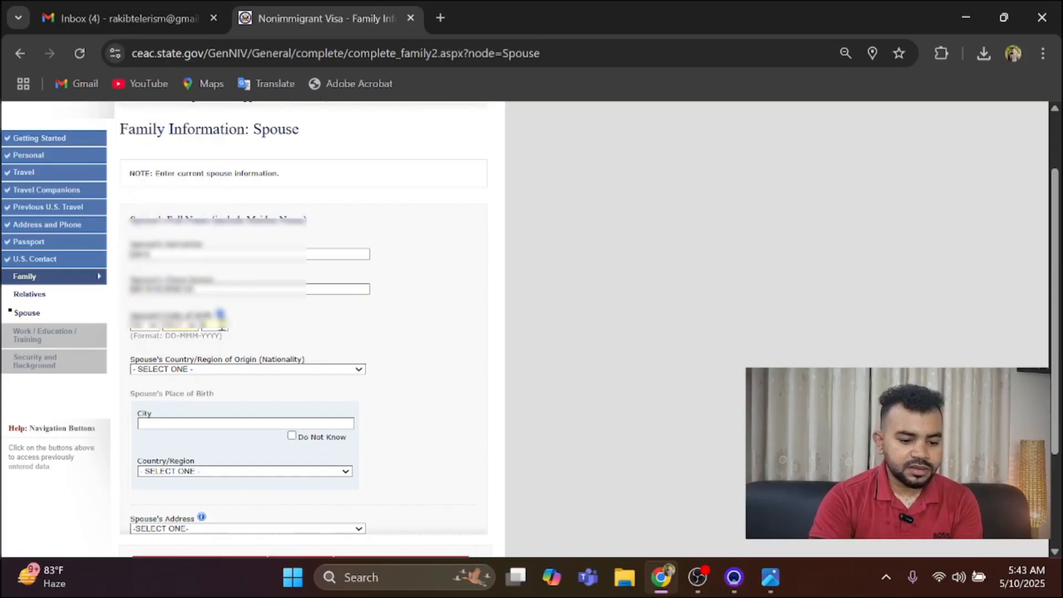
pyautogui.write('2')
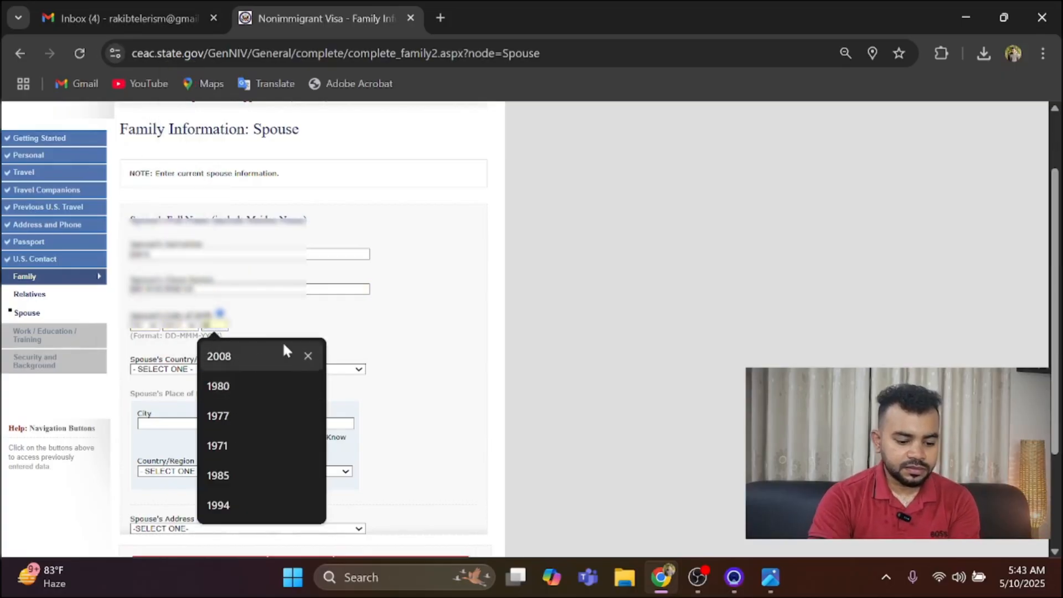
pyautogui.write('008')
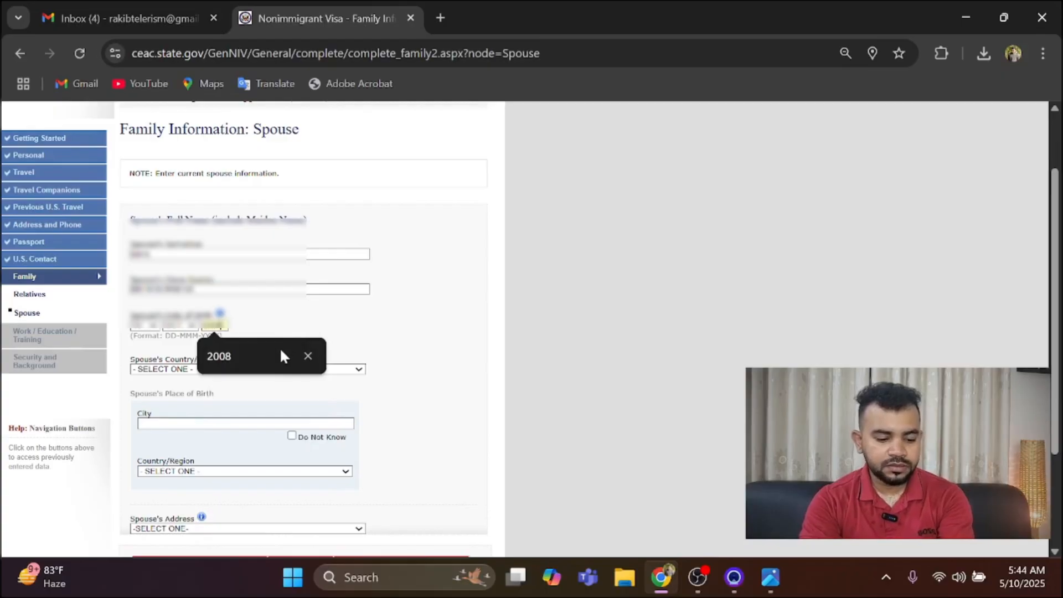
pyautogui.click(280, 347)
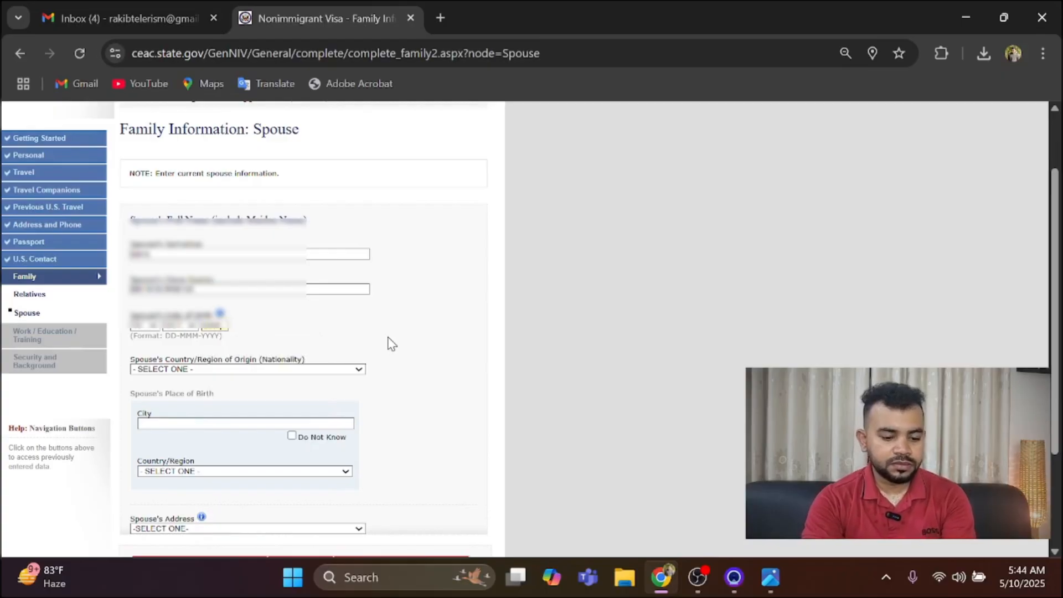
pyautogui.click(330, 370)
pyautogui.click(180, 308)
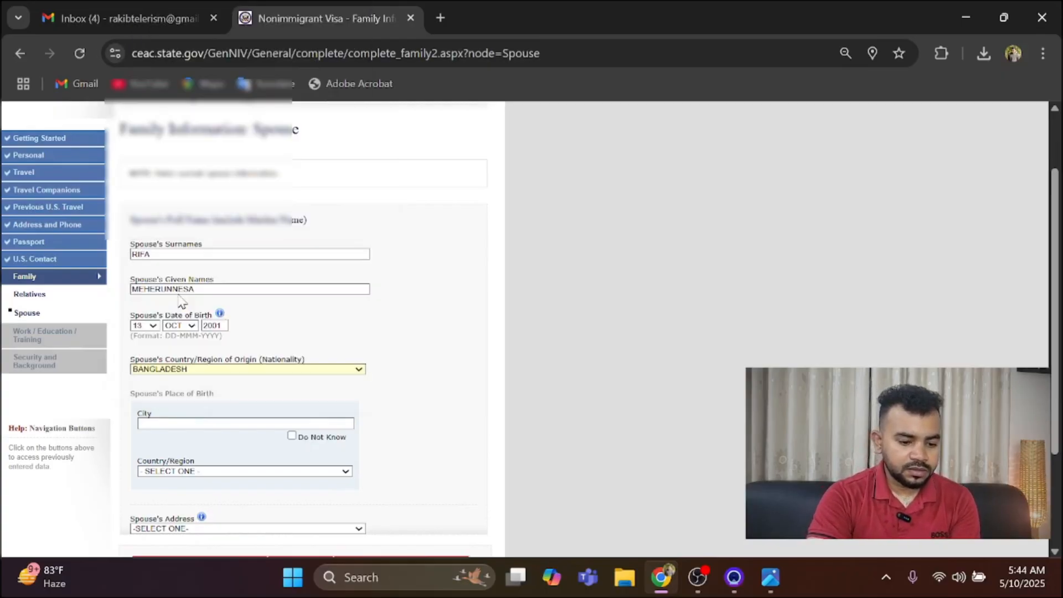
pyautogui.scroll(-3, 423, 392)
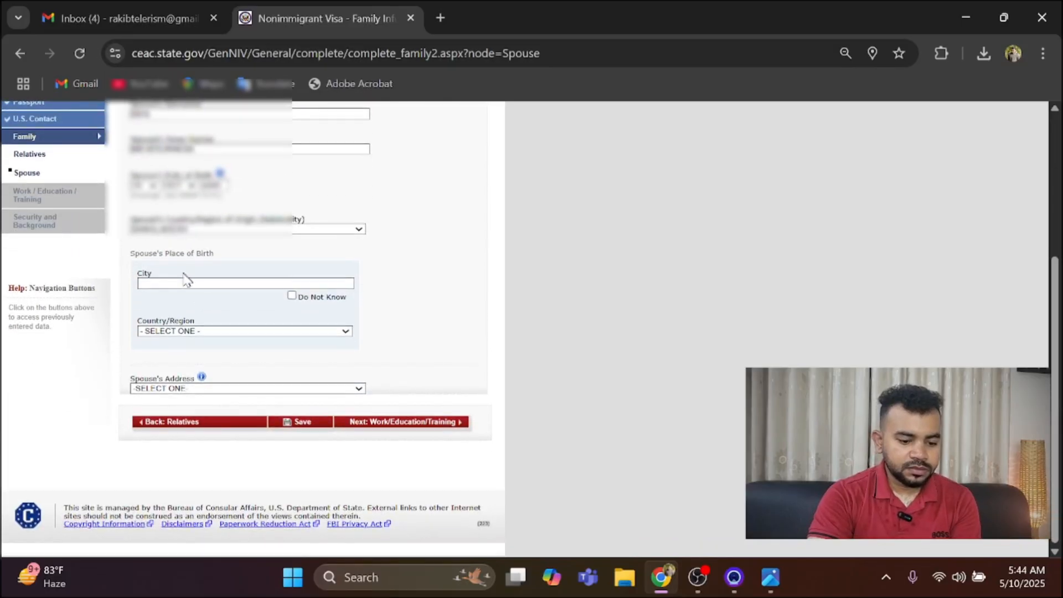
# Step: Record the spouse's birthplace as city DHAKA, country BANGLADESH
pyautogui.click(182, 280)
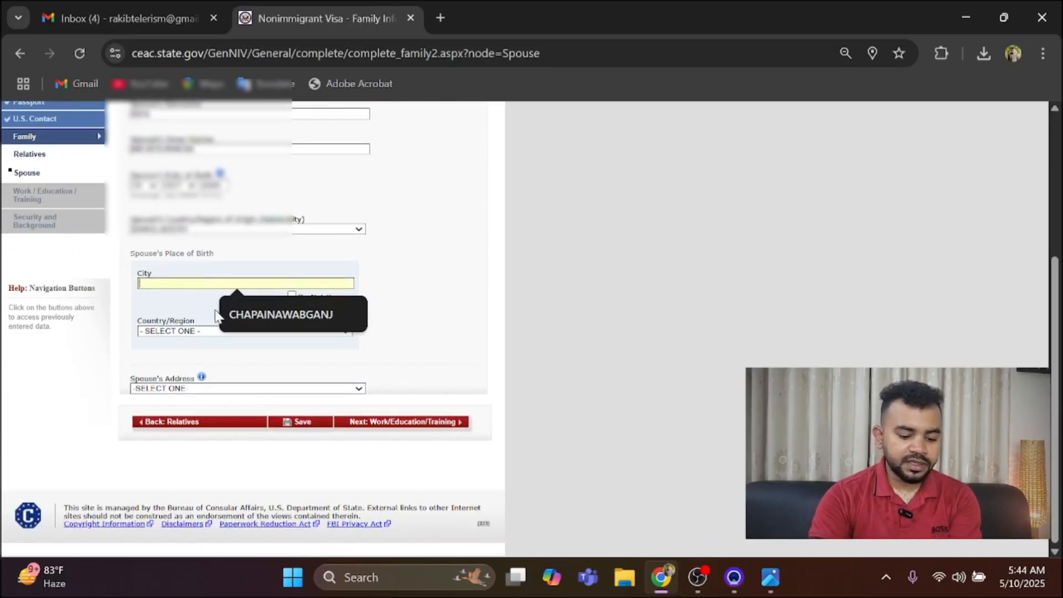
pyautogui.write('DHAKA')
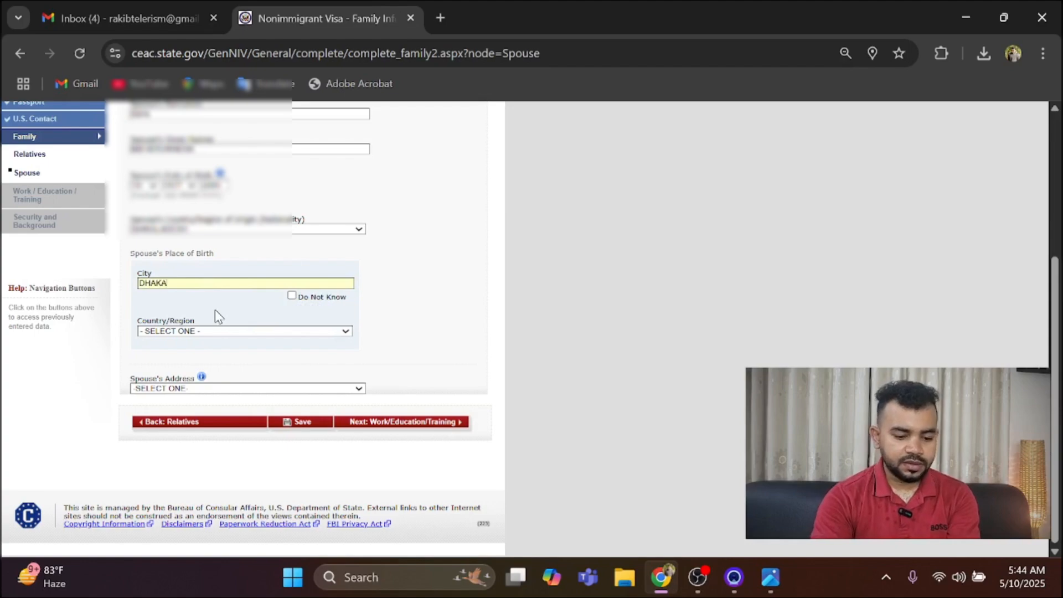
pyautogui.click(241, 330)
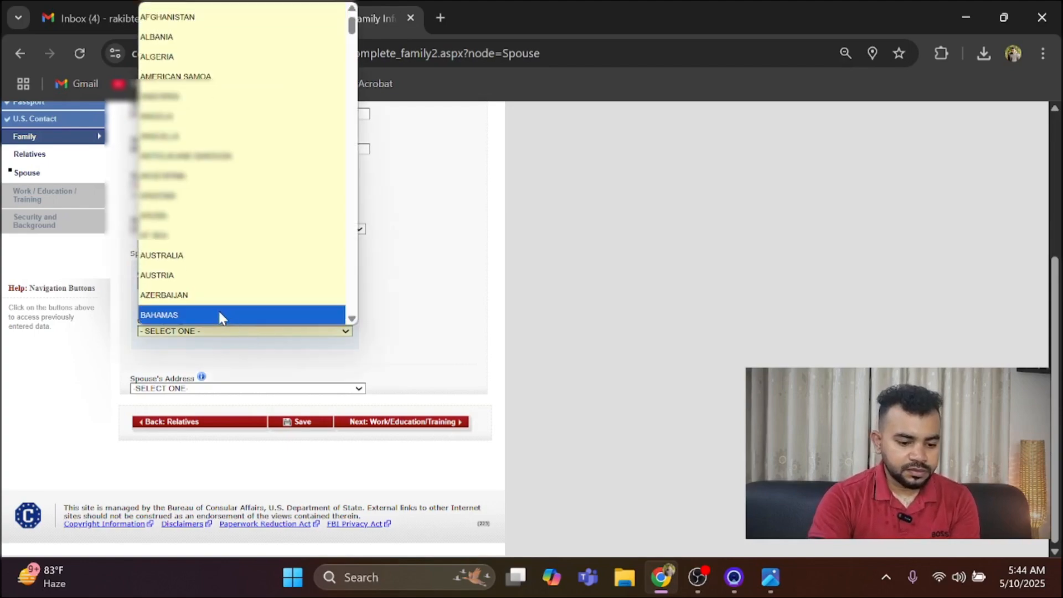
pyautogui.press('n')
pyautogui.press('n')
pyautogui.press('n')
pyautogui.press('n')
pyautogui.press('n')
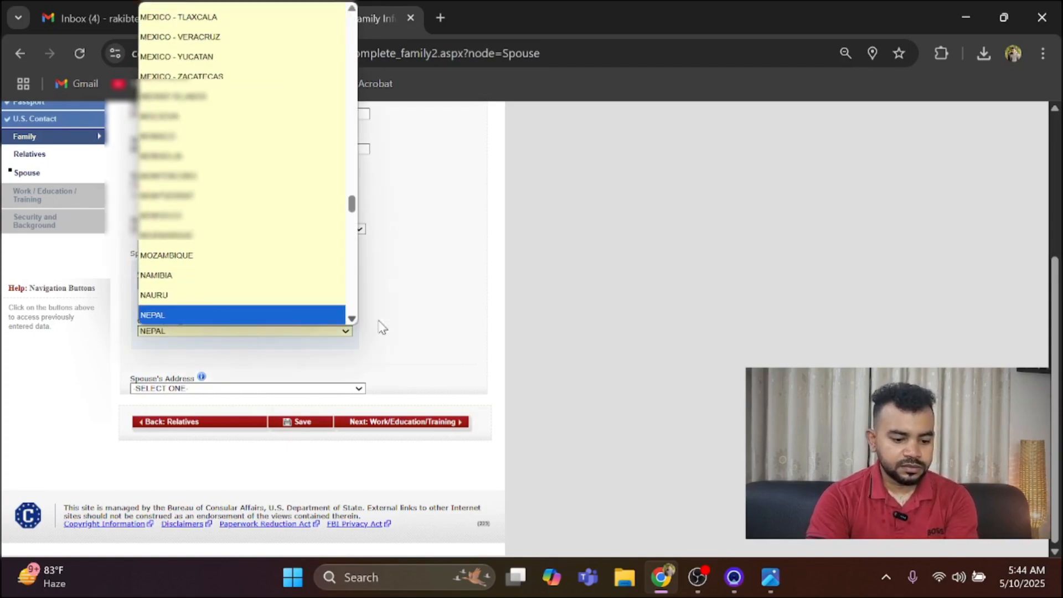
pyautogui.press('n')
pyautogui.press('n')
pyautogui.press('n')
pyautogui.press('n')
pyautogui.press('n')
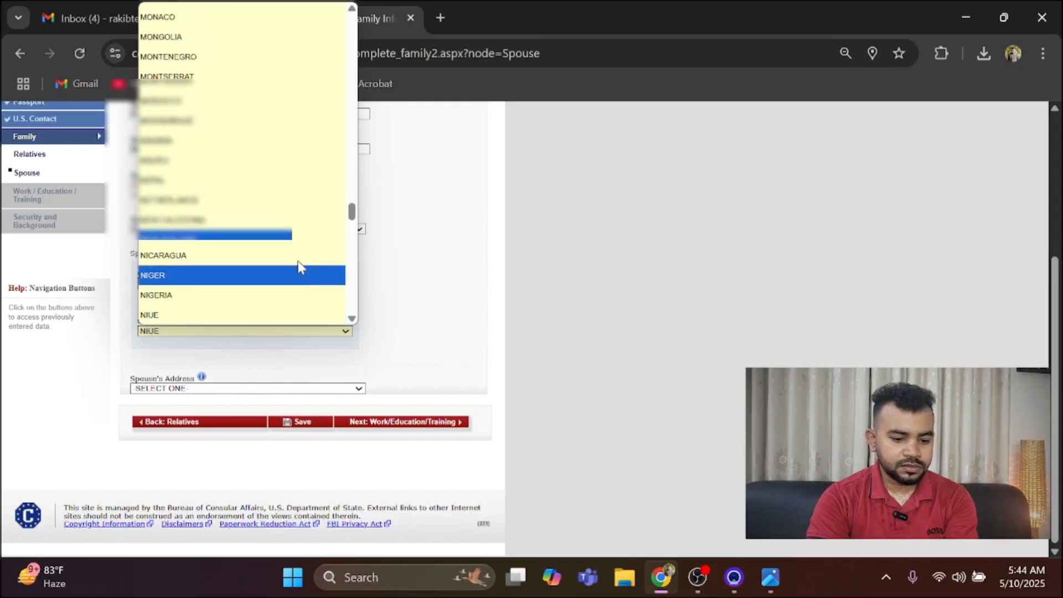
pyautogui.scroll(5, 347, 252)
pyautogui.scroll(20, 311, 225)
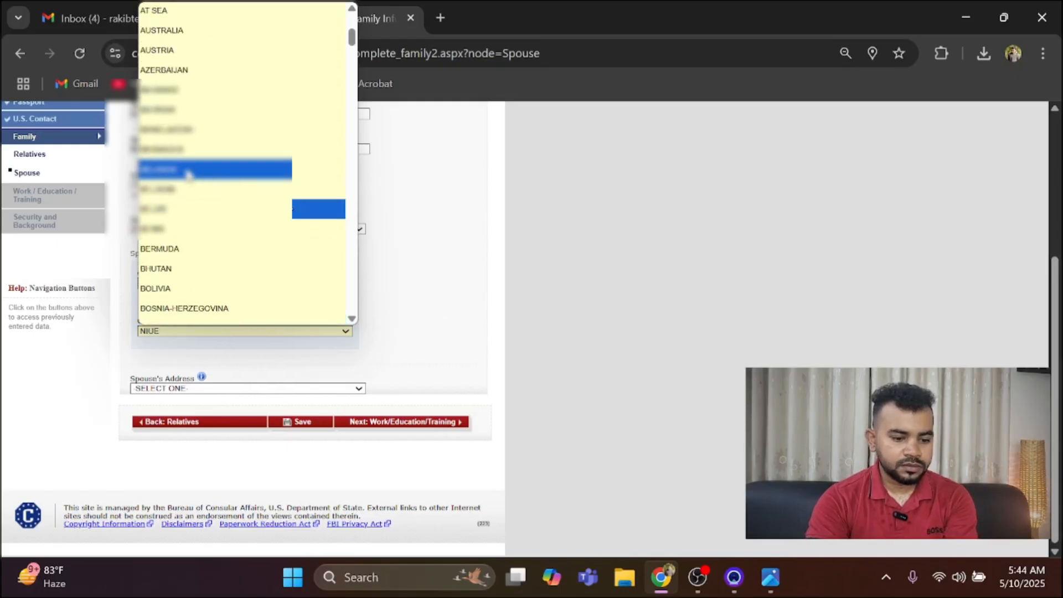
pyautogui.click(174, 132)
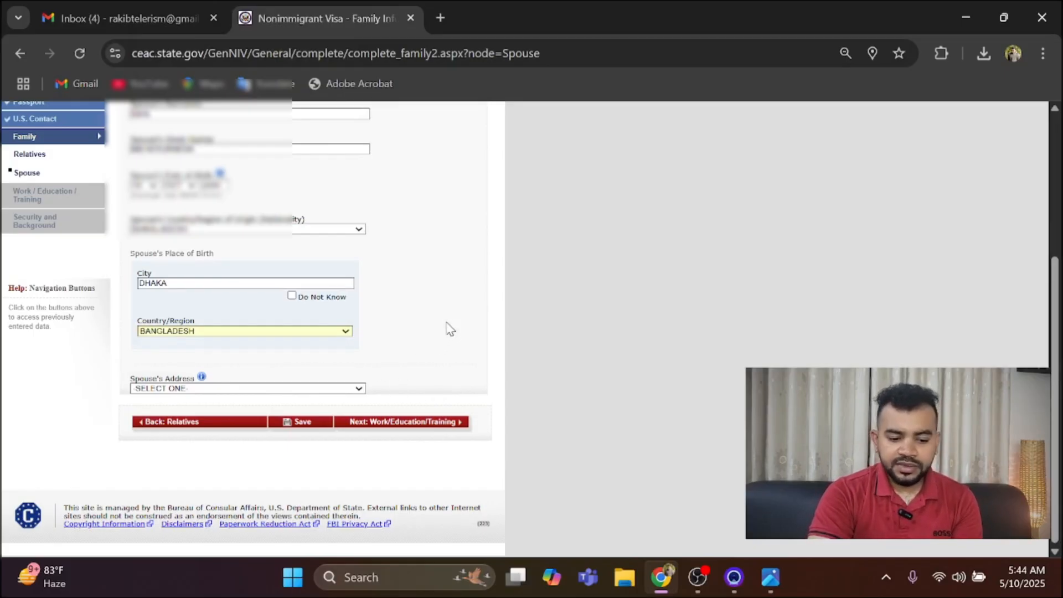
# Step: Set the spouse's address to Same as Home Address and continue to Work/Education/Training
pyautogui.click(355, 390)
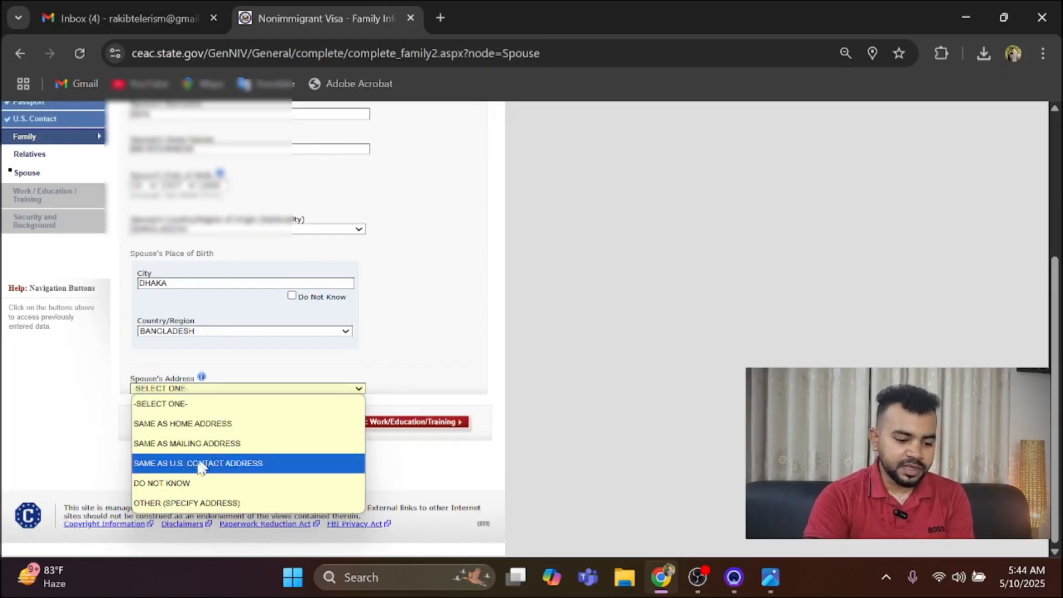
pyautogui.click(200, 426)
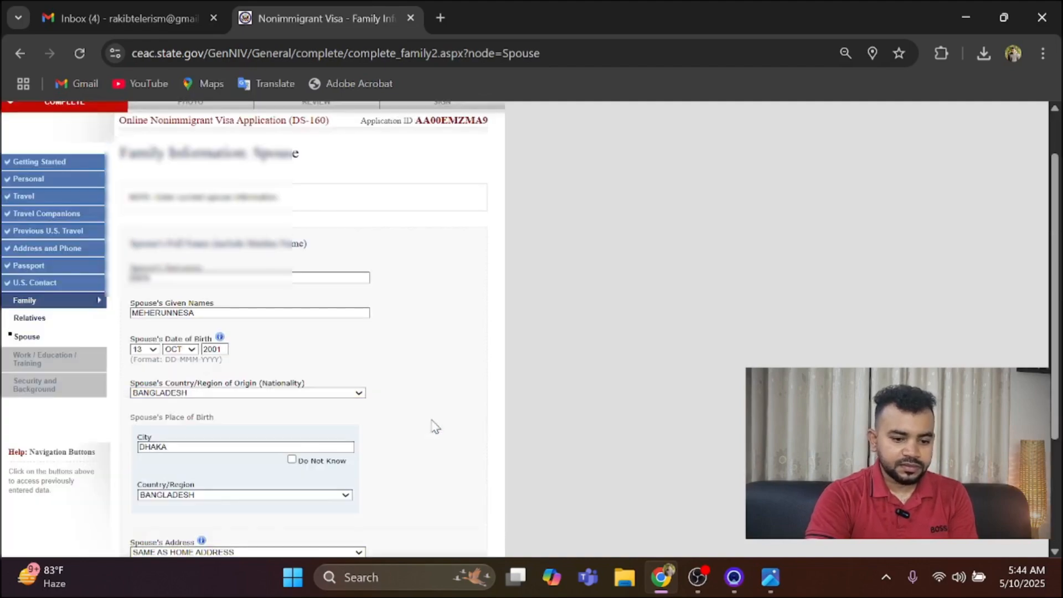
pyautogui.click(431, 421)
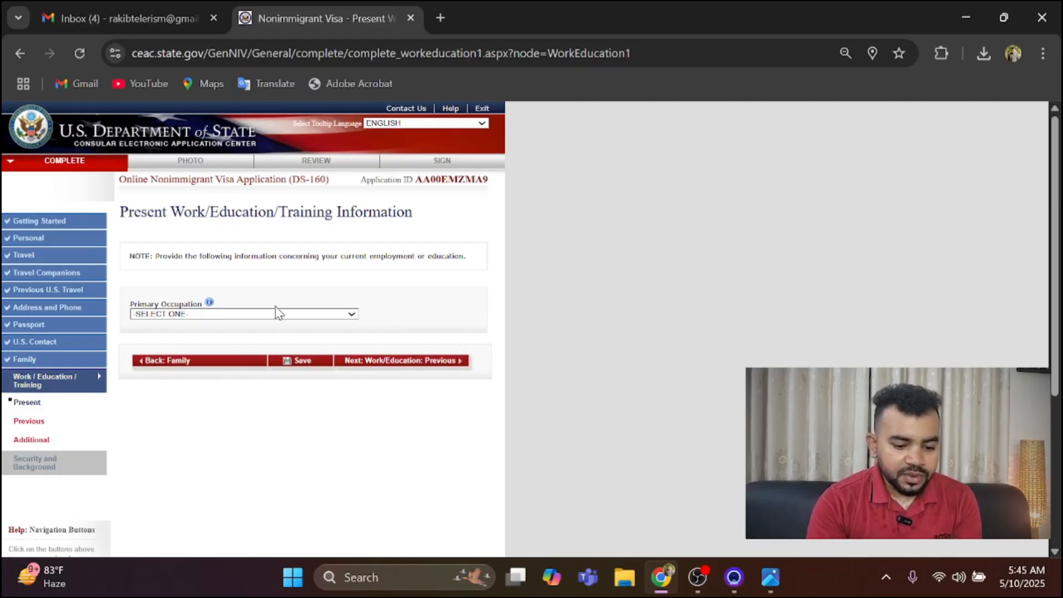
# Step: Choose BUSINESS from the Primary Occupation dropdown
pyautogui.click(341, 316)
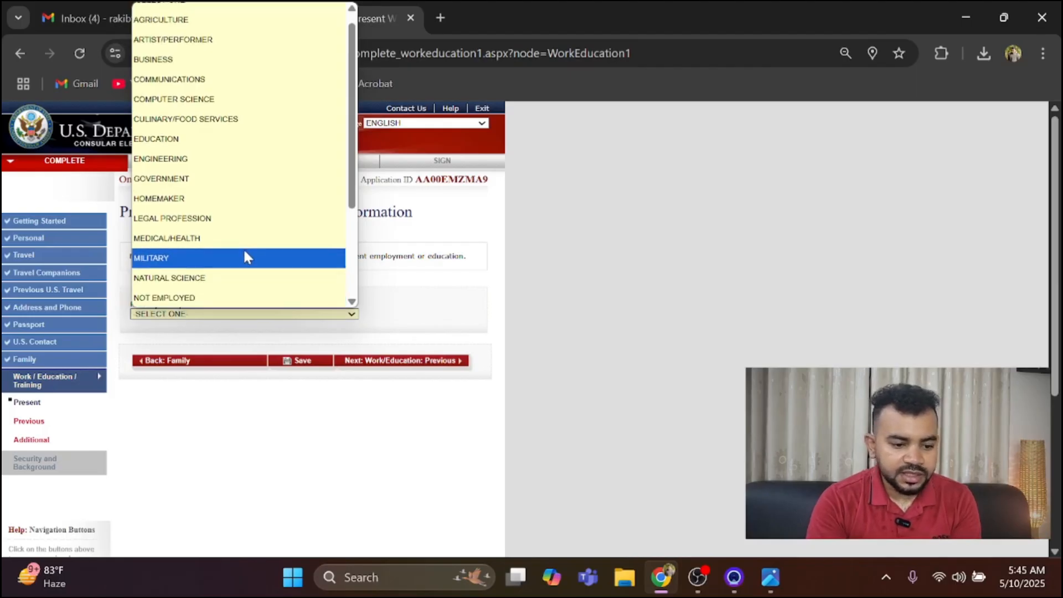
pyautogui.scroll(1, 229, 172)
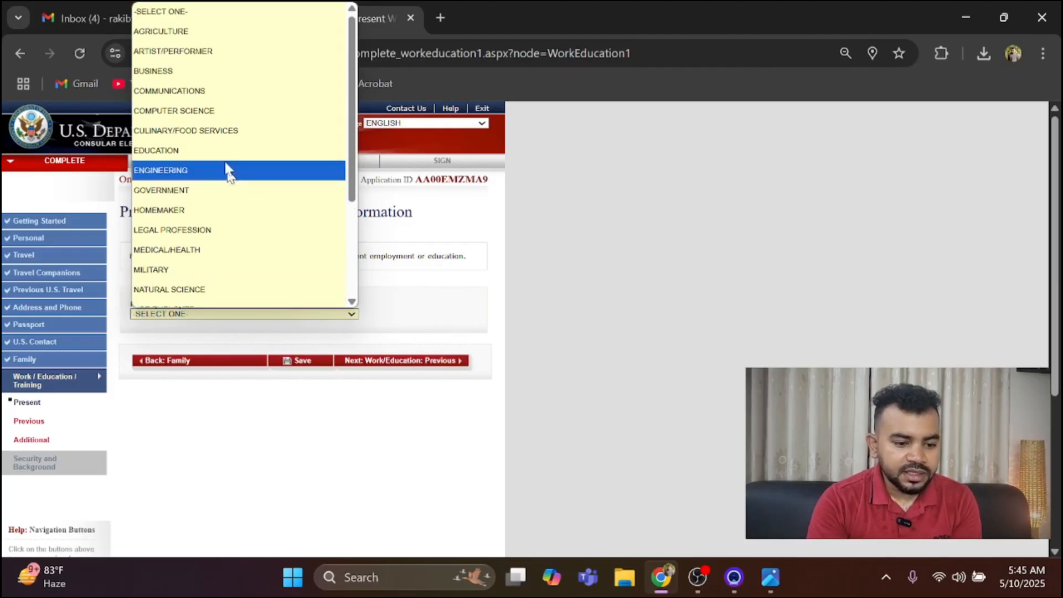
pyautogui.click(196, 81)
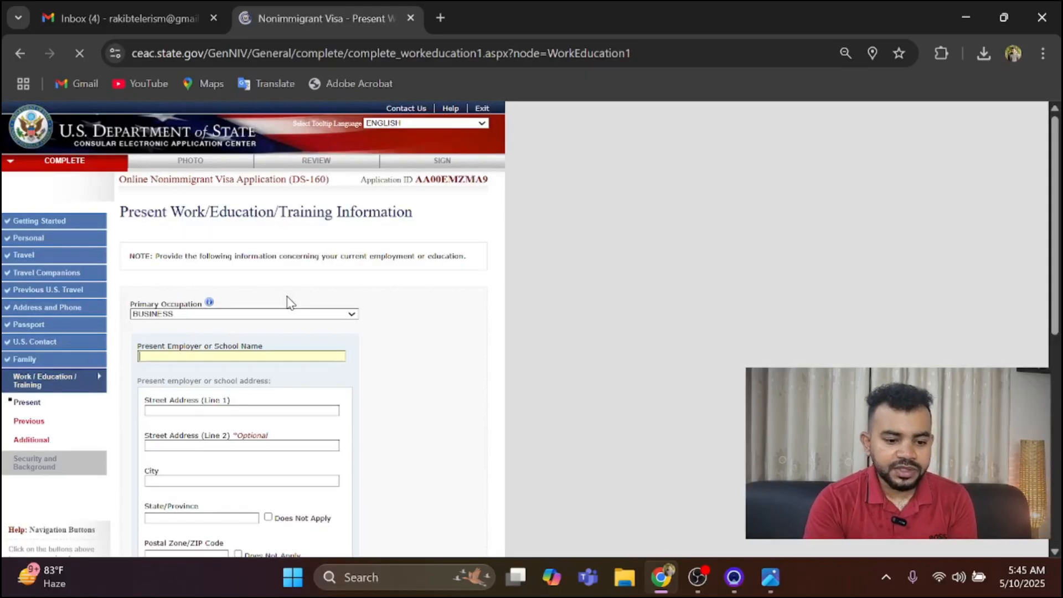
# Step: Enter employer TELERISM LTD with its street address, city DHAKA and postal code 1230
pyautogui.scroll(-1, 354, 310)
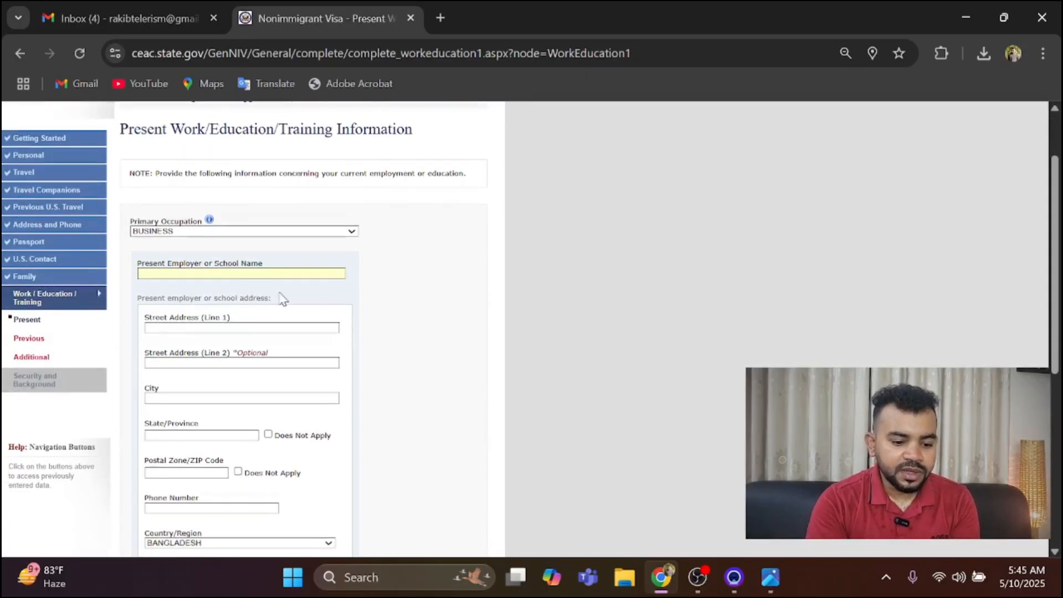
pyautogui.click(252, 273)
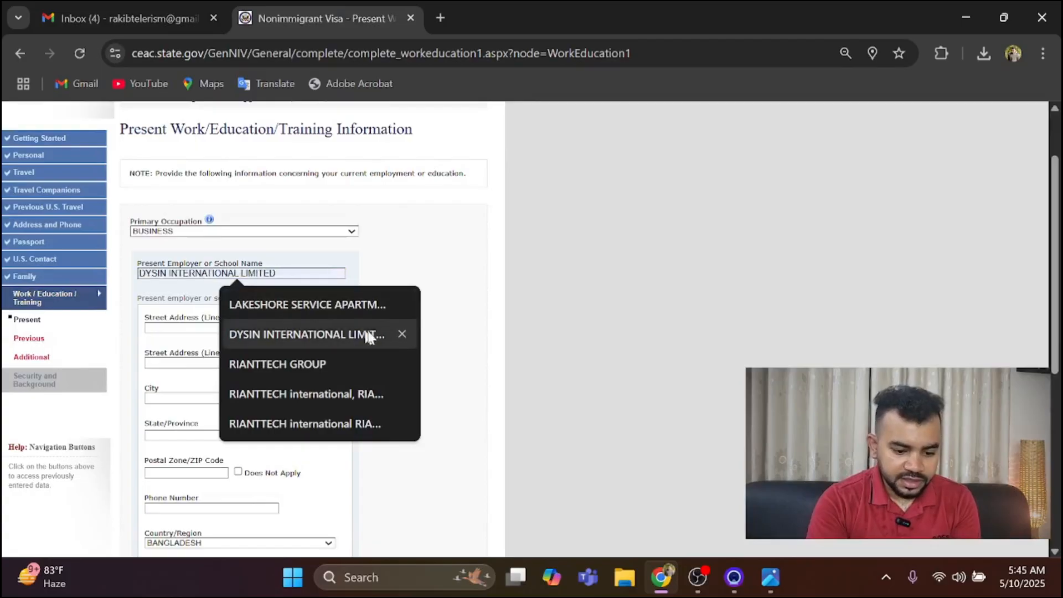
pyautogui.write('TELE')
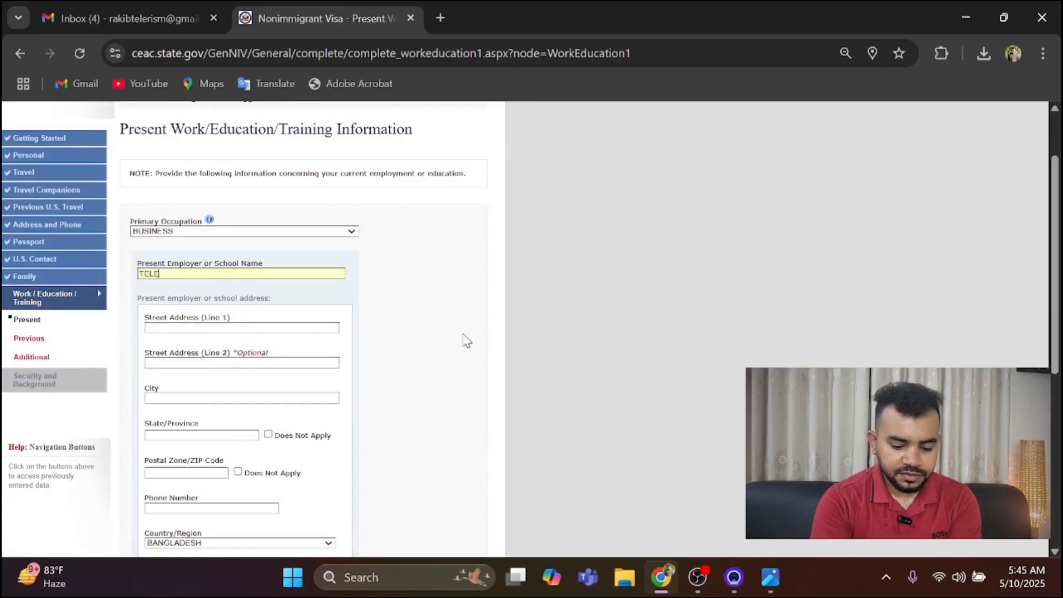
pyautogui.write('RISM LT')
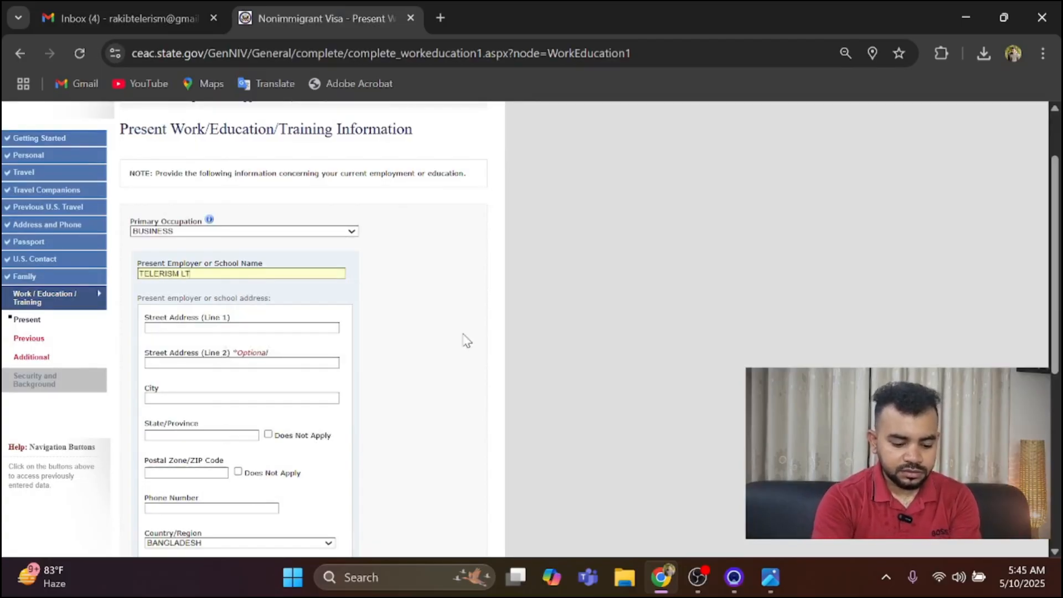
pyautogui.write('D')
pyautogui.click(386, 292)
pyautogui.scroll(-1, 385, 291)
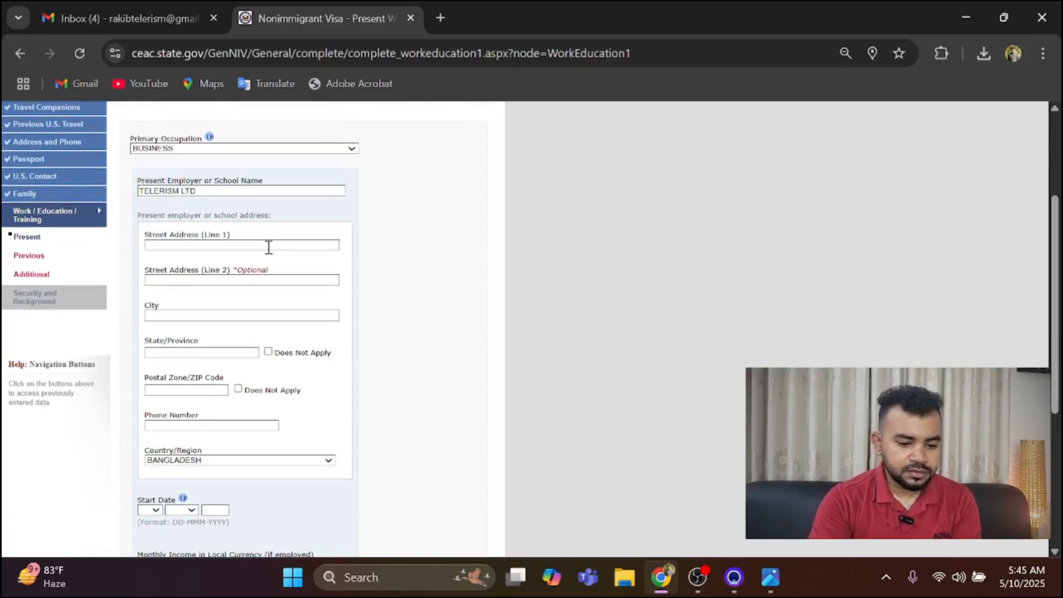
pyautogui.click(268, 245)
pyautogui.click(288, 273)
pyautogui.click(231, 279)
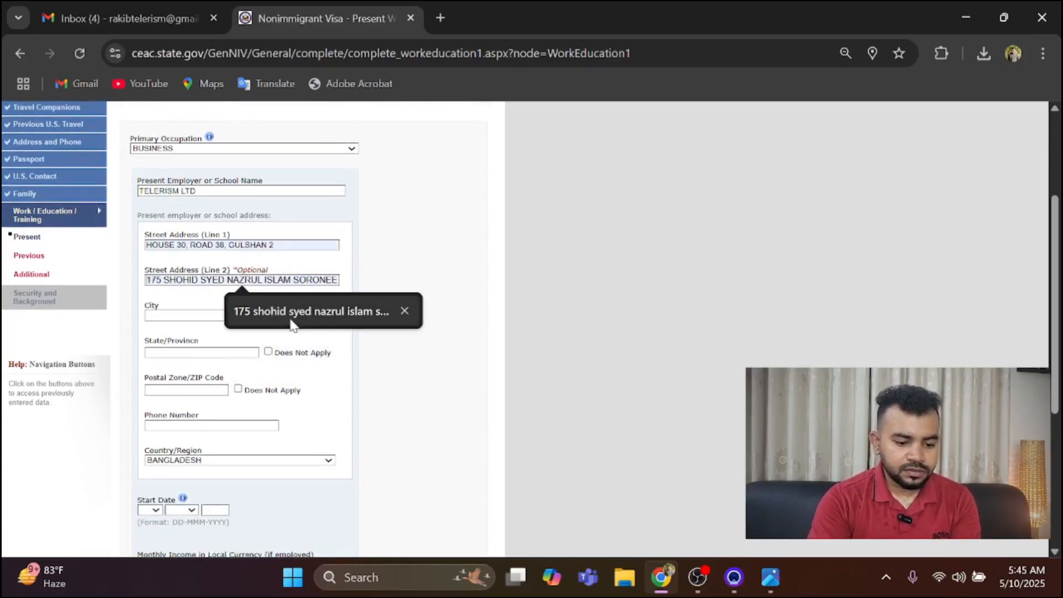
pyautogui.click(200, 315)
pyautogui.click(253, 347)
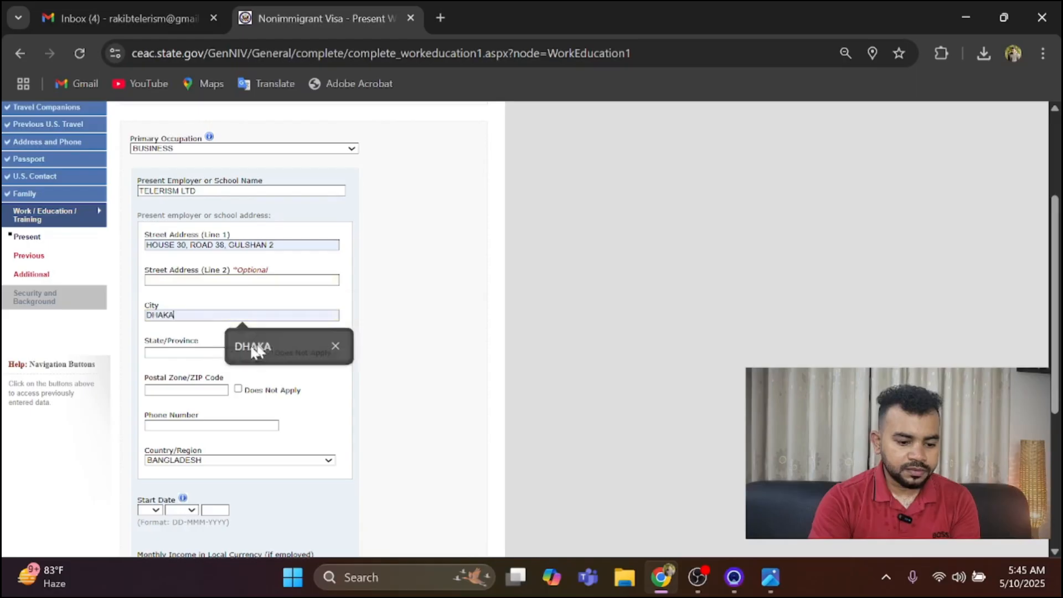
pyautogui.click(194, 353)
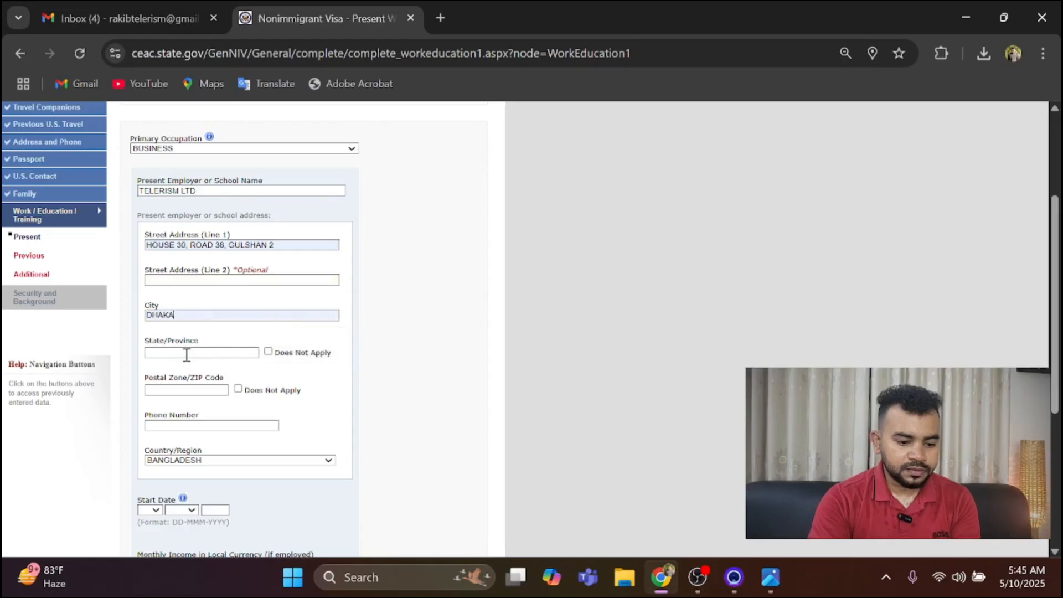
pyautogui.click(197, 391)
pyautogui.click(188, 452)
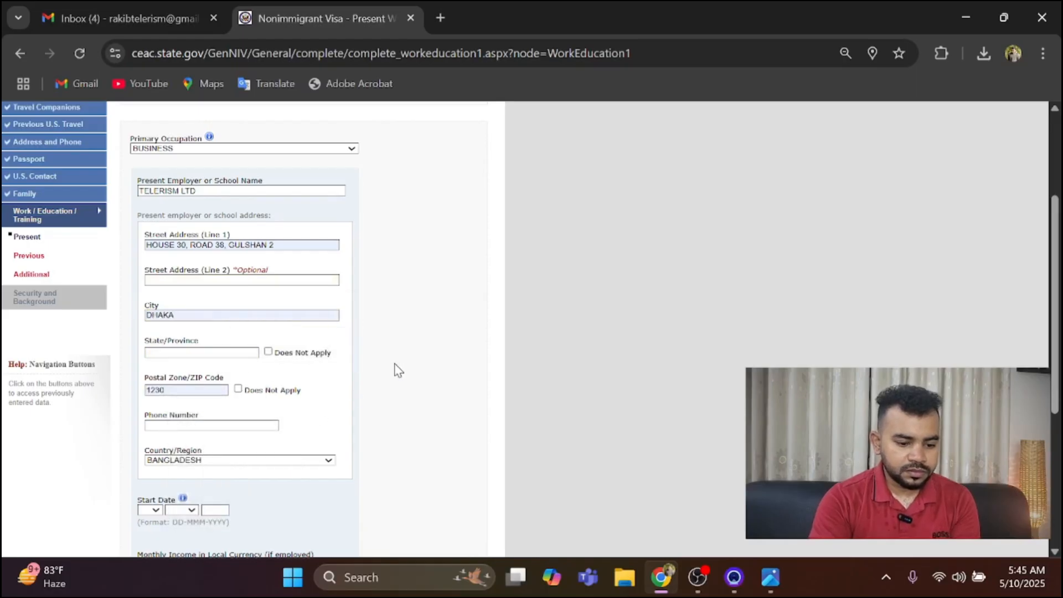
# Step: Fill in the employer's phone number and set the start date to 17 FEB 2016
pyautogui.scroll(-2, 247, 291)
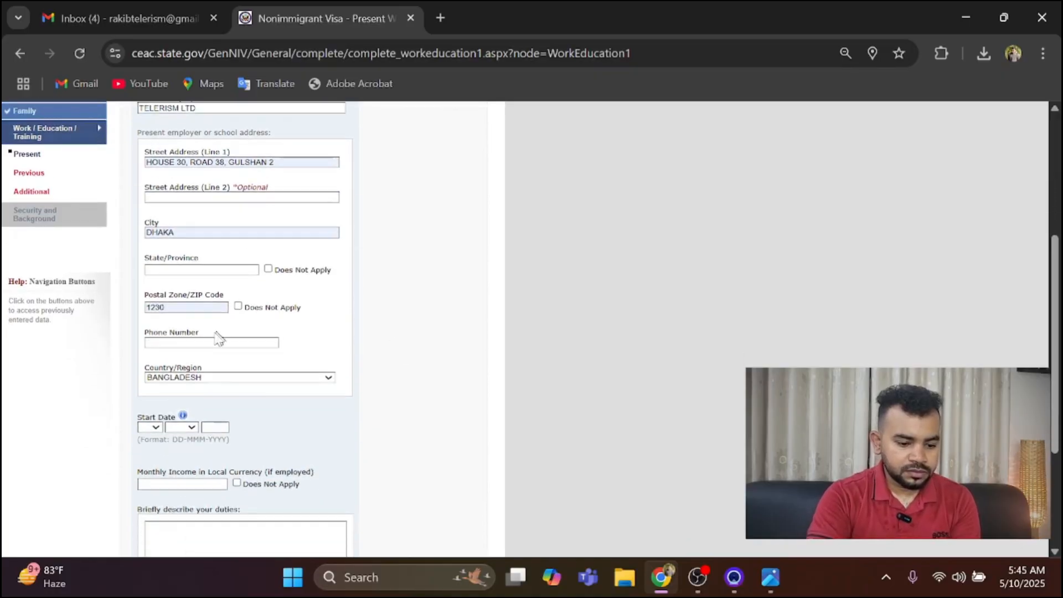
pyautogui.click(188, 344)
pyautogui.click(237, 369)
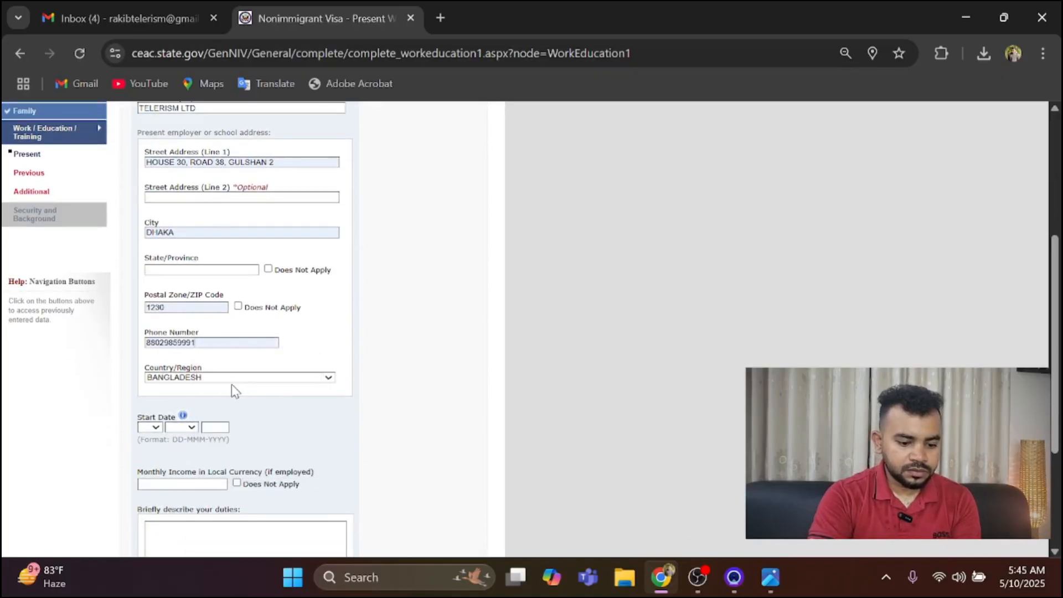
pyautogui.click(150, 427)
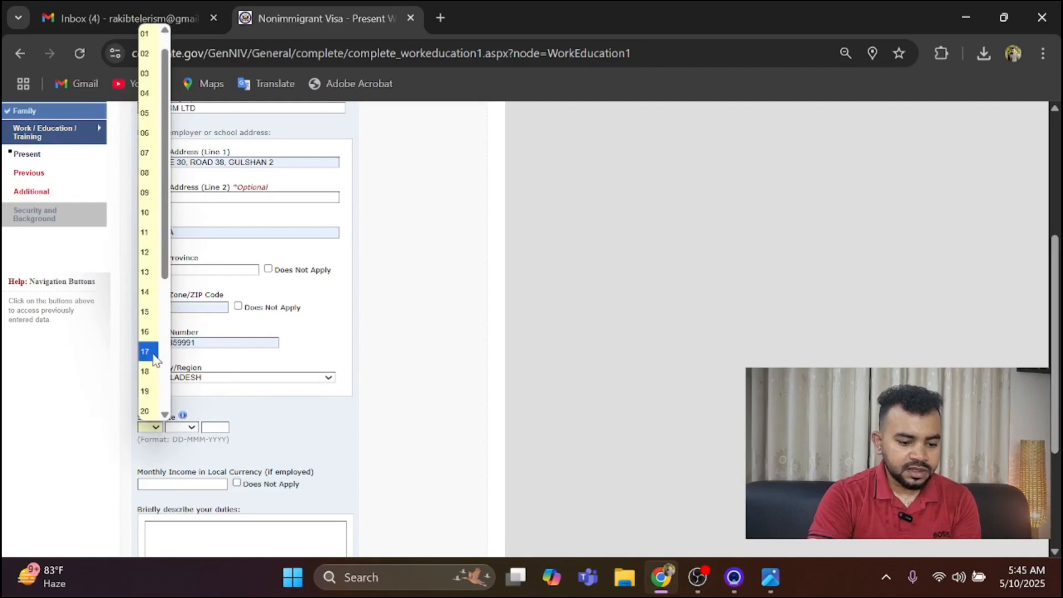
pyautogui.click(150, 361)
pyautogui.scroll(-3, 376, 362)
pyautogui.click(183, 261)
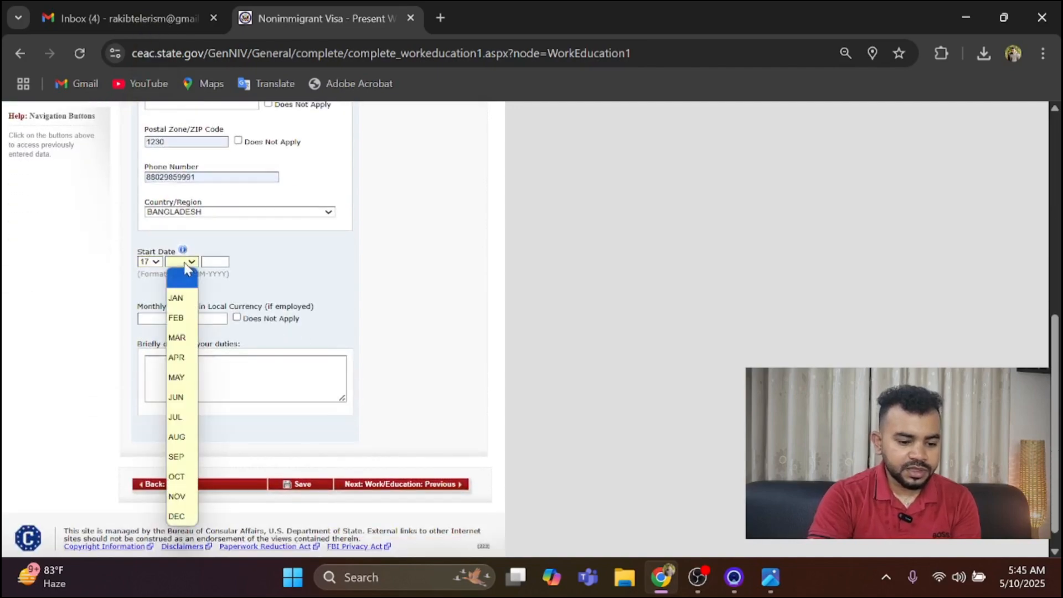
pyautogui.click(182, 323)
pyautogui.click(215, 262)
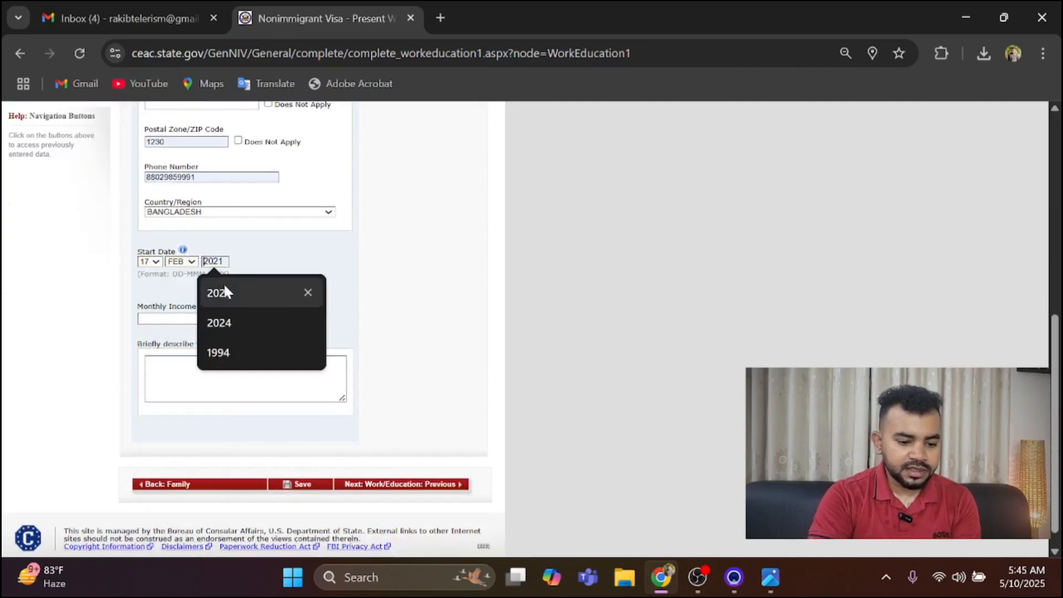
pyautogui.write('201')
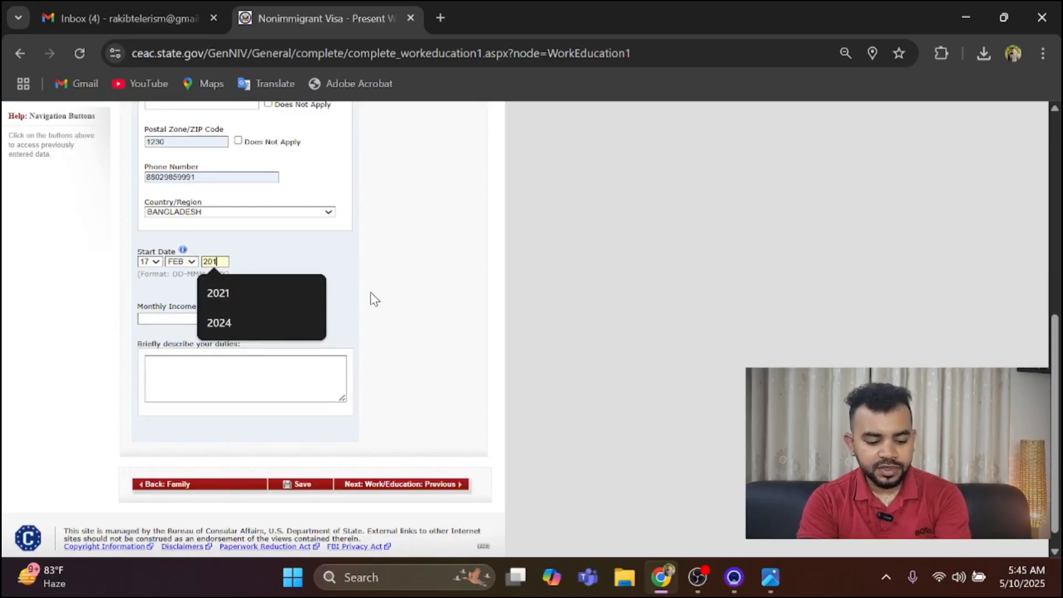
pyautogui.write('6')
pyautogui.click(269, 310)
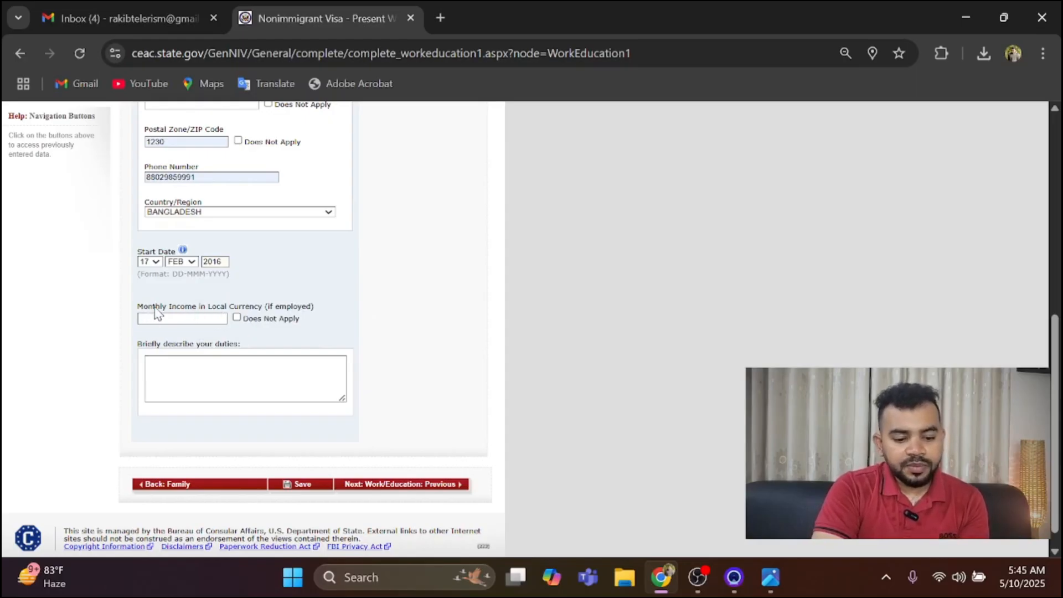
# Step: Mark monthly income as Does Not Apply, enter duties NA, and submit the page
pyautogui.click(238, 318)
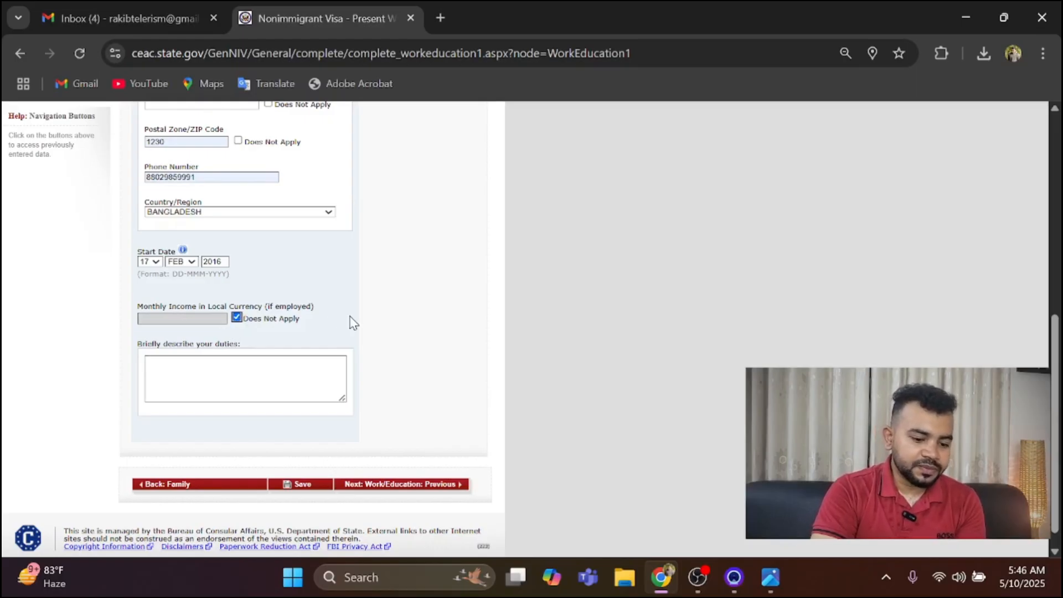
pyautogui.click(240, 371)
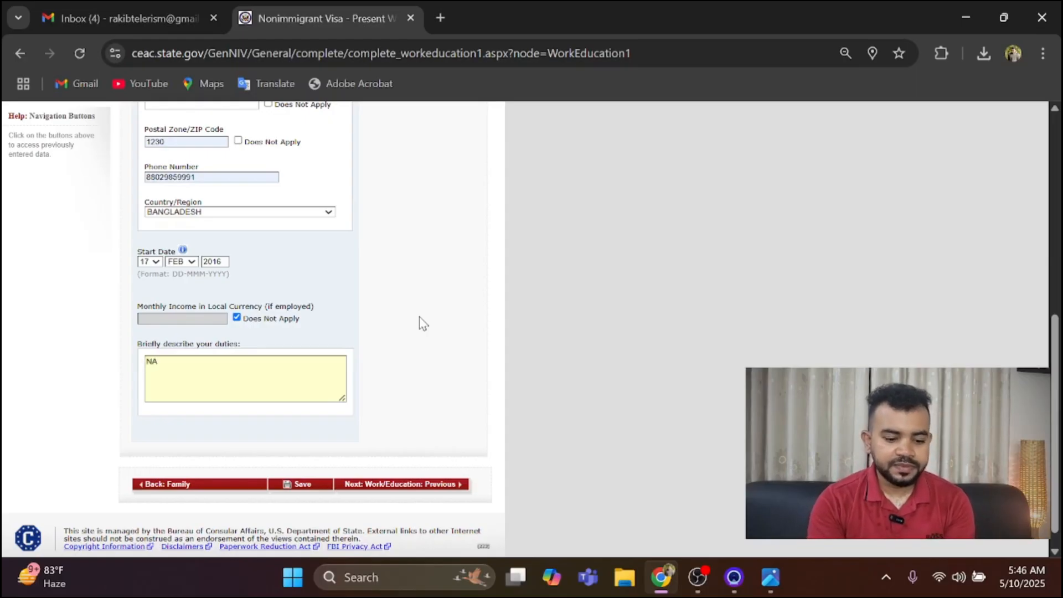
pyautogui.click(402, 485)
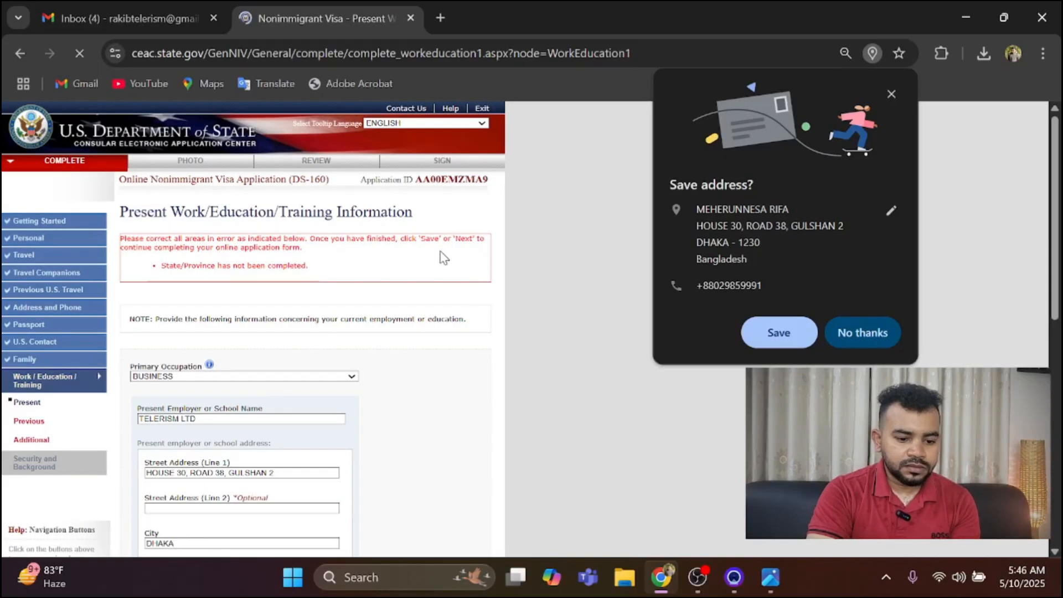
# Step: Mark the employer's State/Province as Does Not Apply and resubmit the work page
pyautogui.scroll(-6, 439, 254)
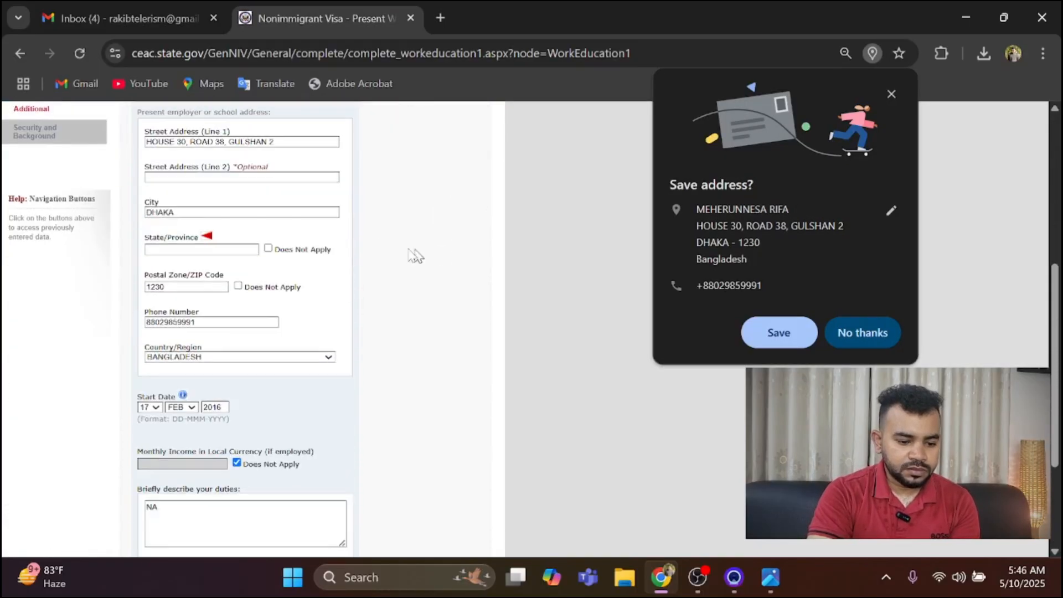
pyautogui.click(269, 249)
pyautogui.scroll(-3, 421, 282)
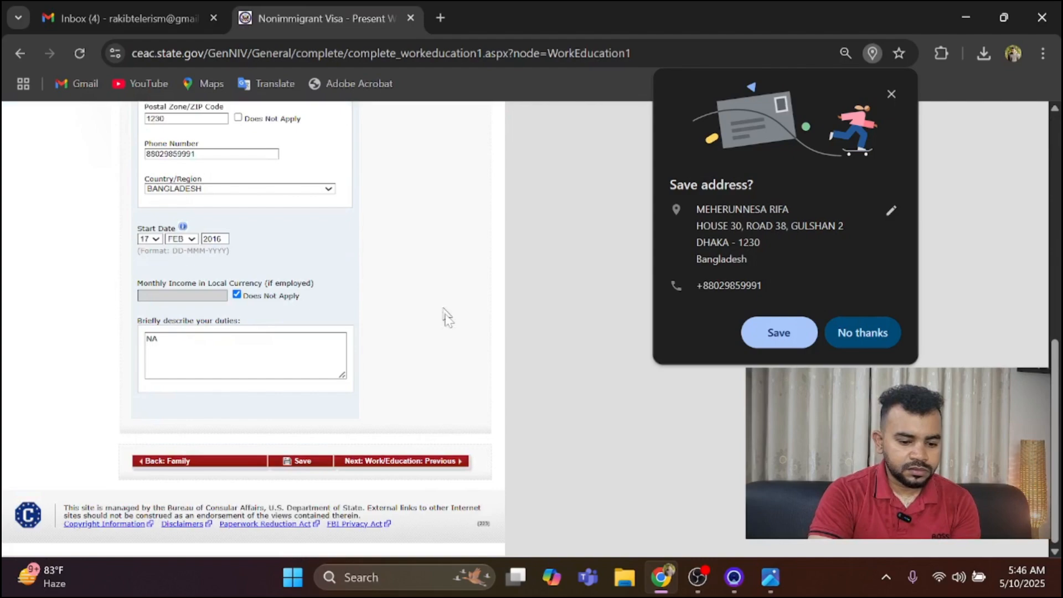
pyautogui.click(420, 461)
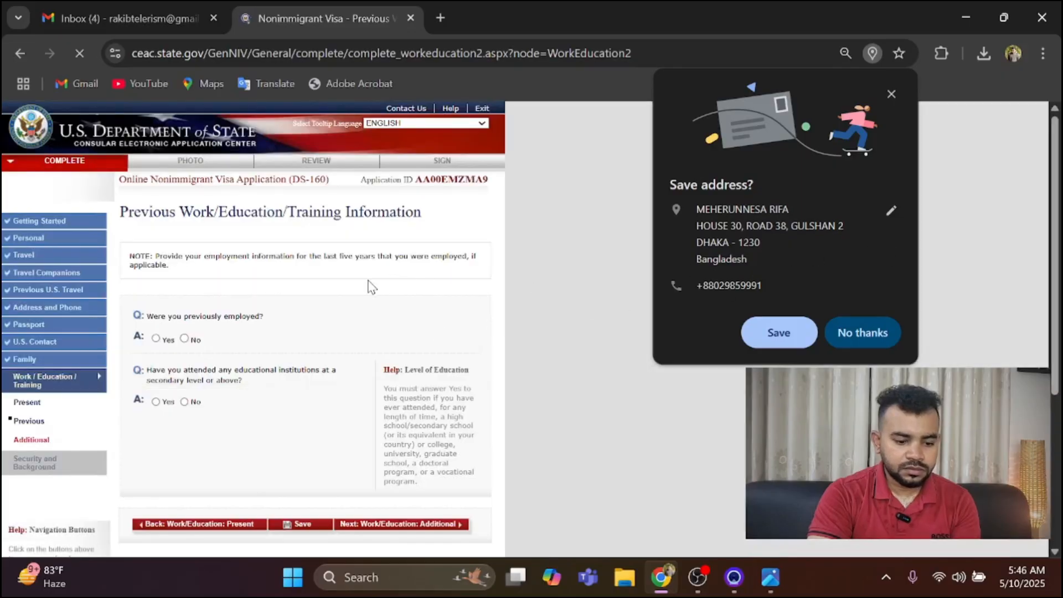
# Step: Answer No to previous employment and secondary education, then continue to Additional
pyautogui.scroll(-2, 370, 285)
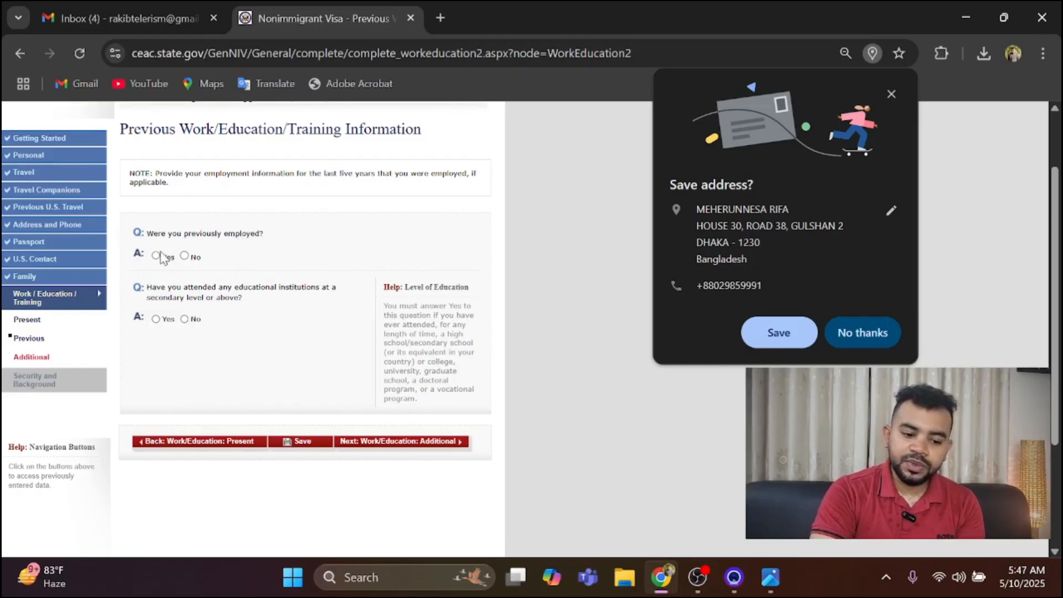
pyautogui.click(184, 257)
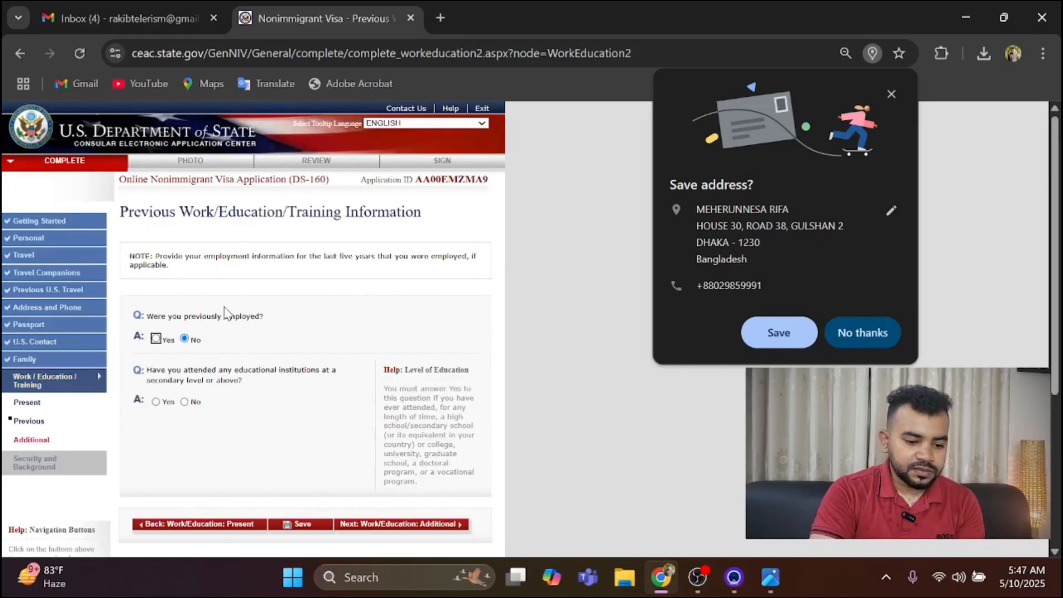
pyautogui.scroll(2, 227, 313)
pyautogui.scroll(-3, 182, 271)
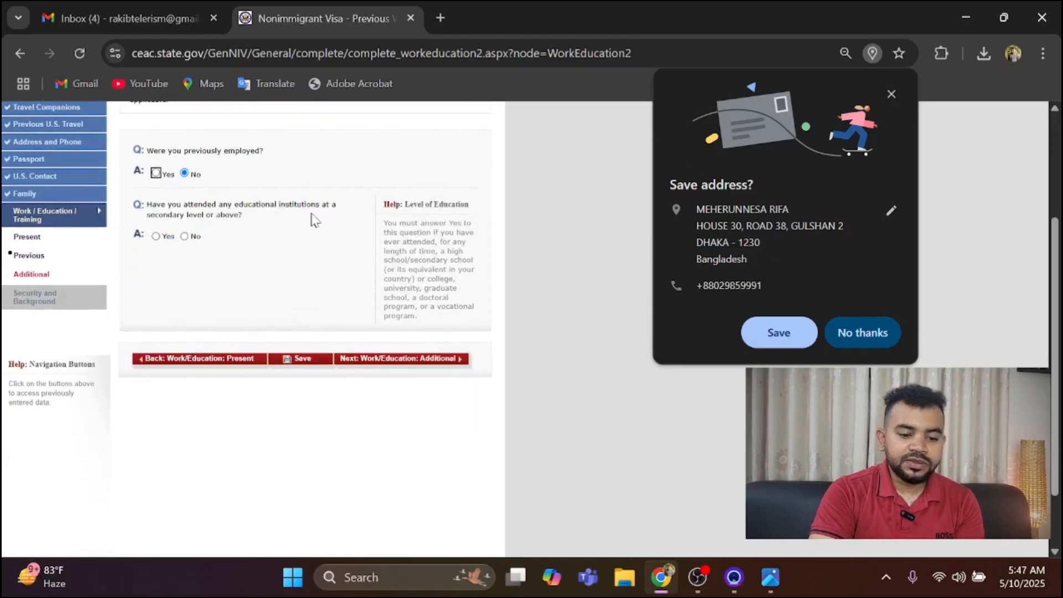
pyautogui.click(184, 236)
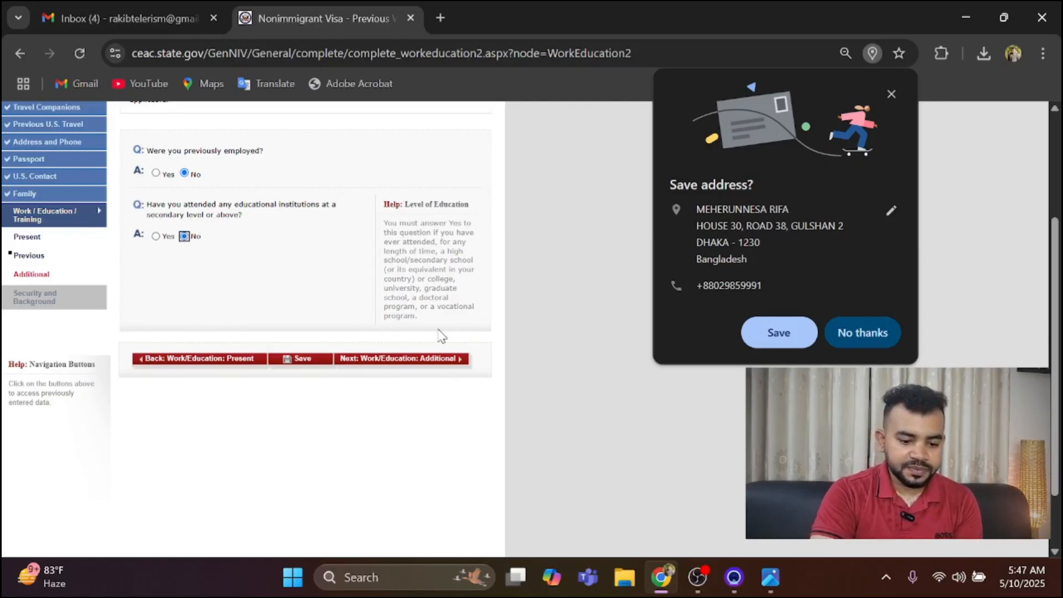
pyautogui.scroll(-3, 399, 394)
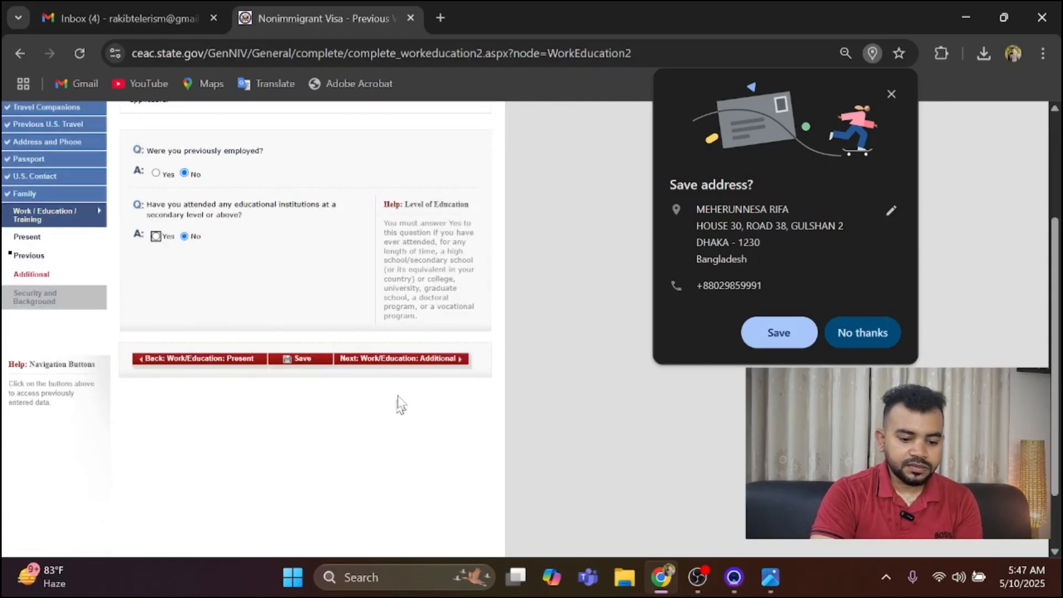
pyautogui.click(399, 359)
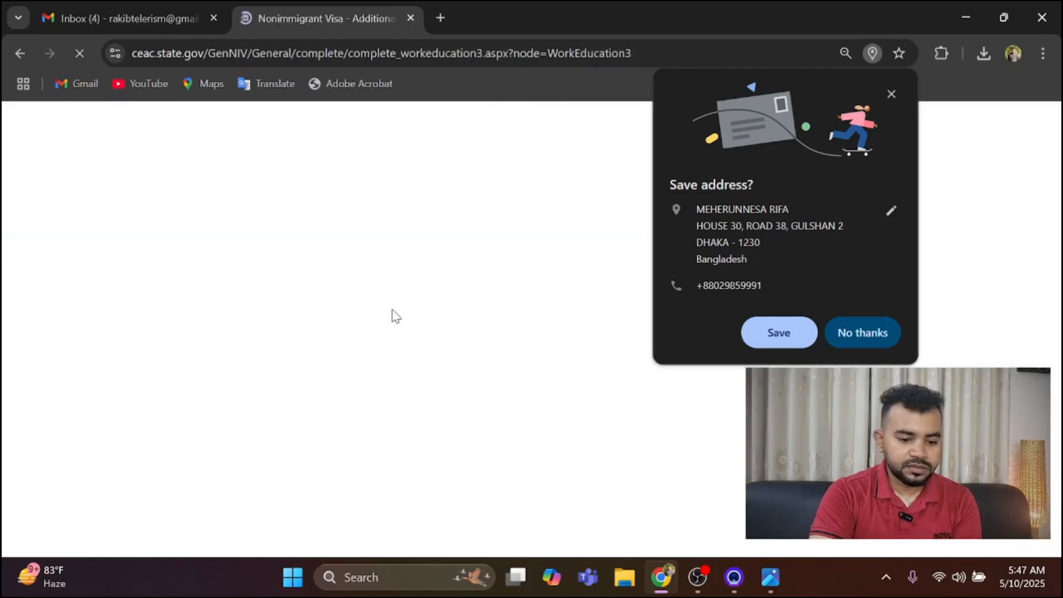
# Step: Dismiss the browser's save-address offer and answer No to the clan or tribe question
pyautogui.click(891, 95)
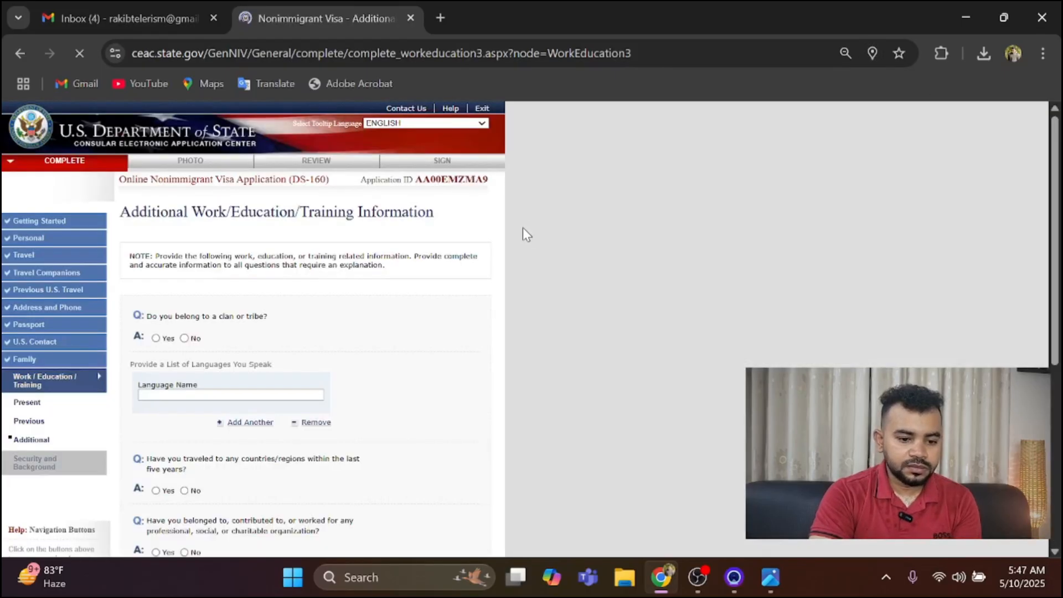
pyautogui.scroll(-2, 523, 228)
pyautogui.scroll(-2, 522, 228)
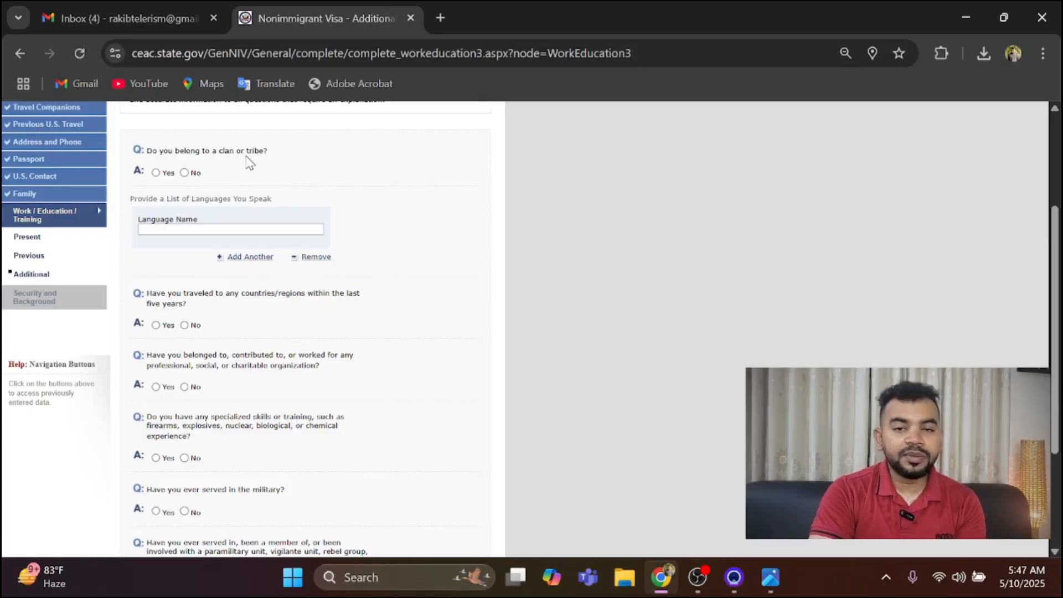
pyautogui.click(184, 173)
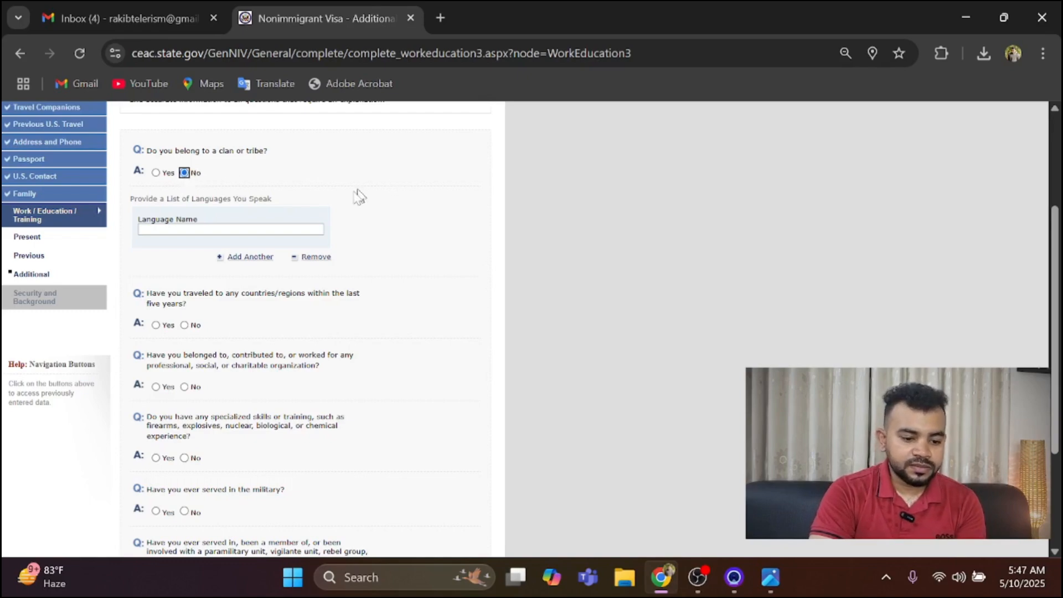
# Step: List BENGALI and ENGLISH as spoken languages, removing the extra empty language row
pyautogui.click(249, 224)
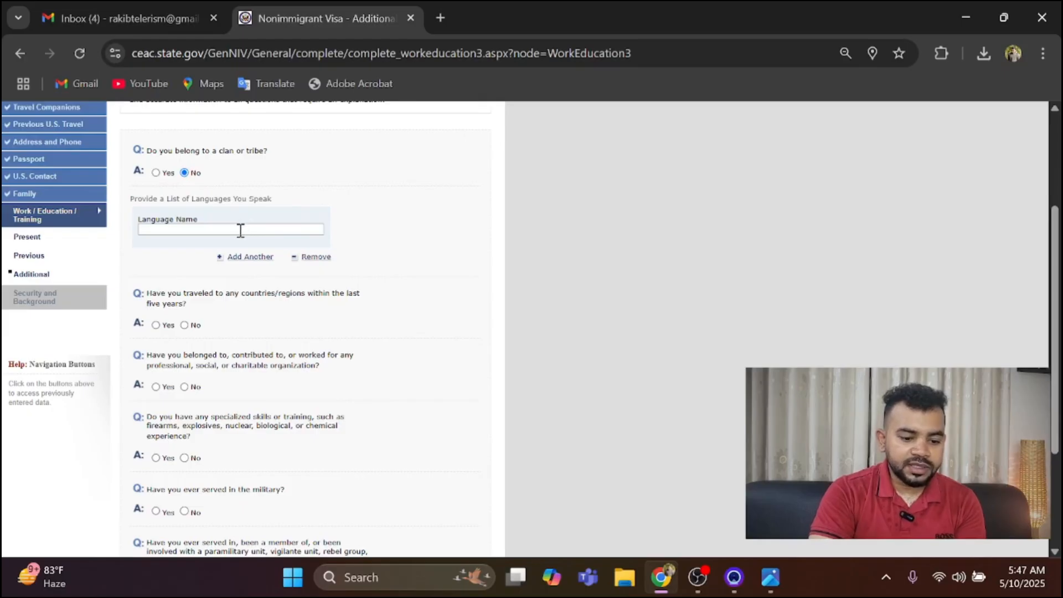
pyautogui.click(240, 230)
pyautogui.click(246, 258)
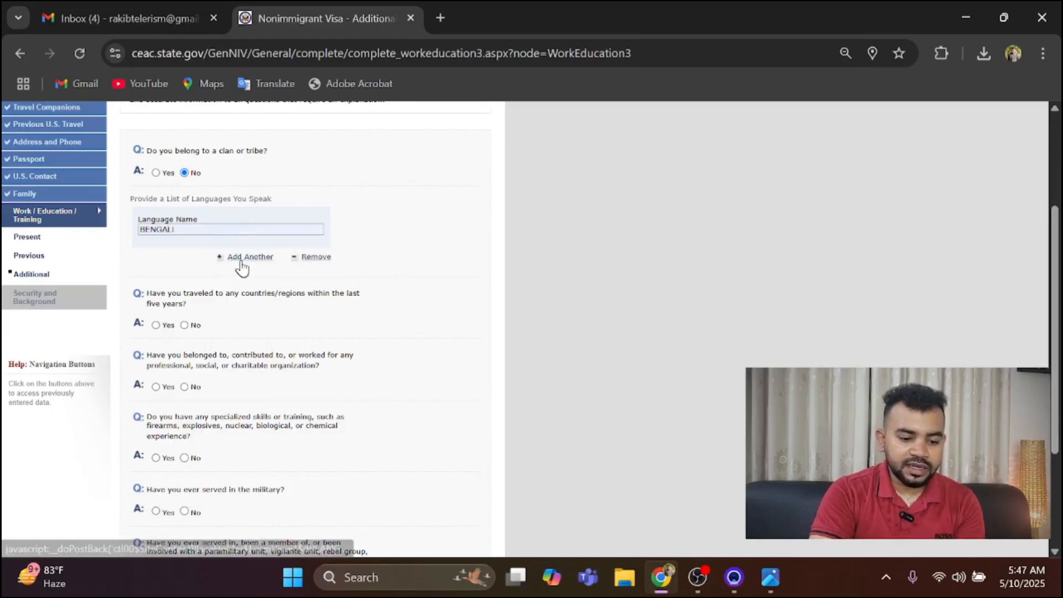
pyautogui.click(245, 259)
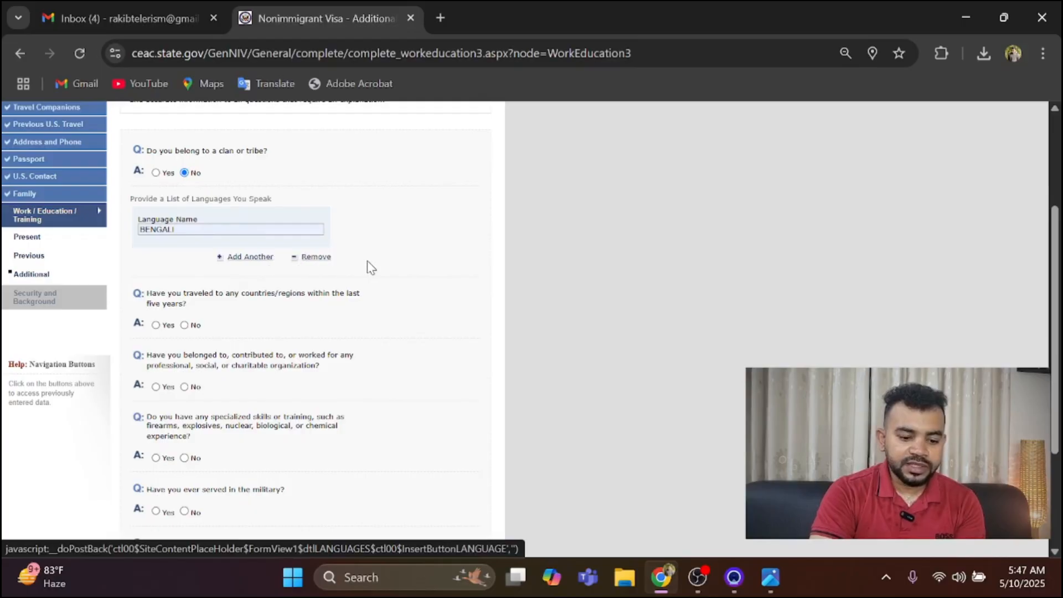
pyautogui.scroll(-1, 263, 324)
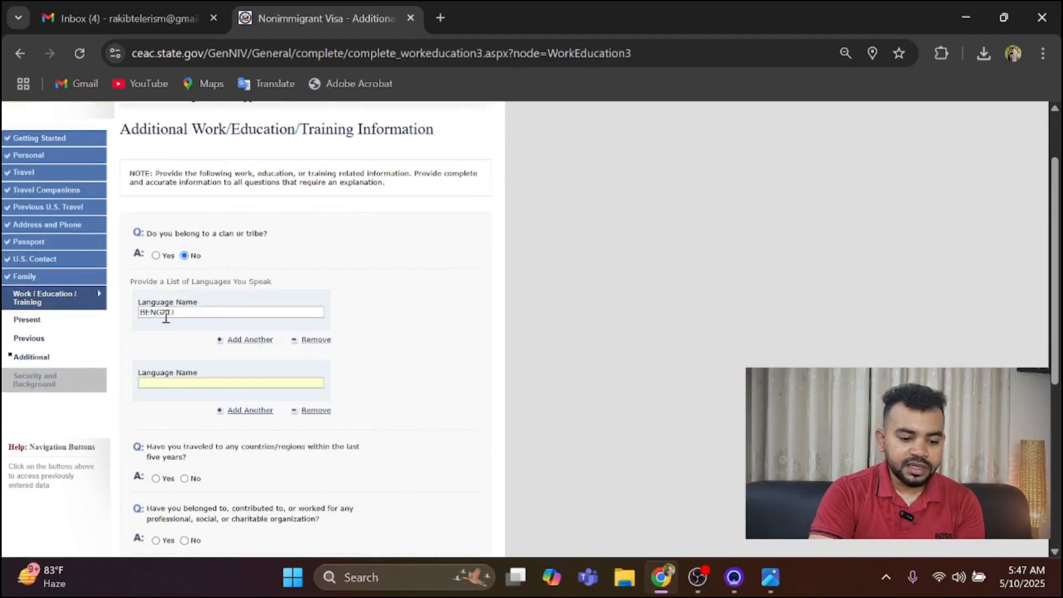
pyautogui.click(186, 386)
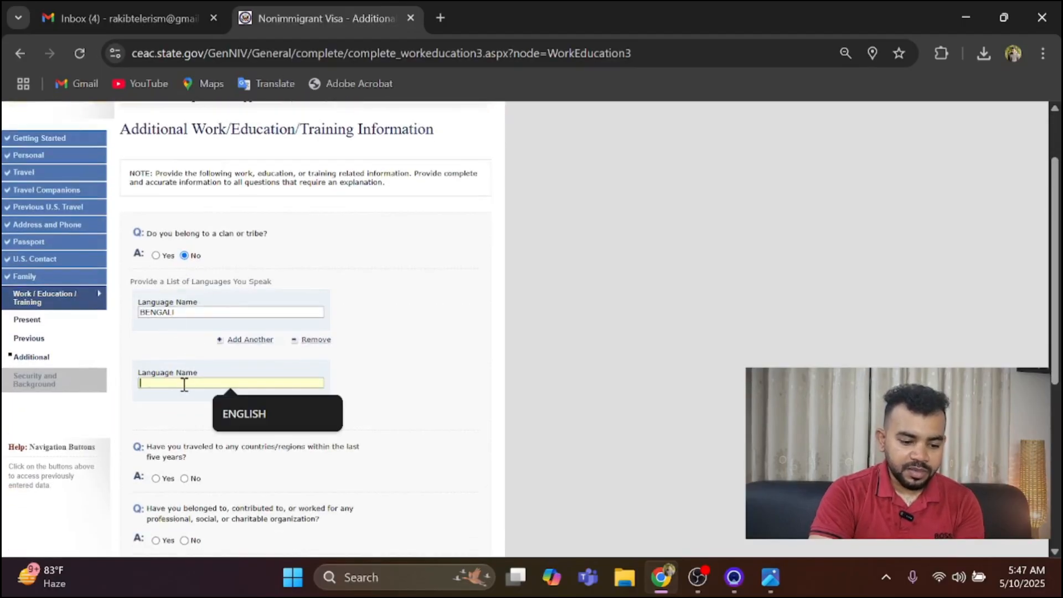
pyautogui.click(221, 410)
pyautogui.click(259, 415)
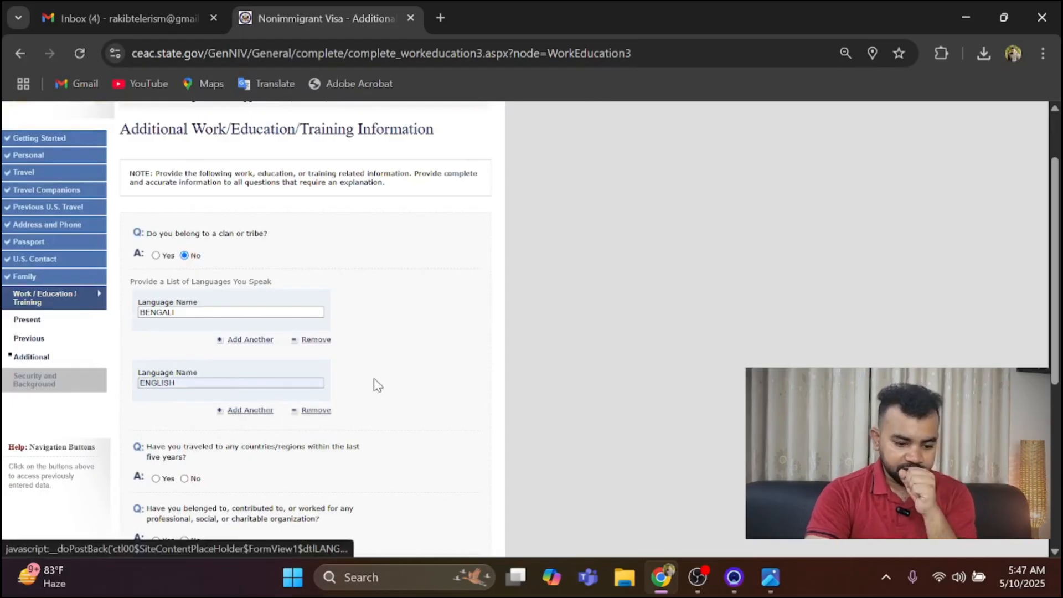
pyautogui.scroll(-4, 393, 364)
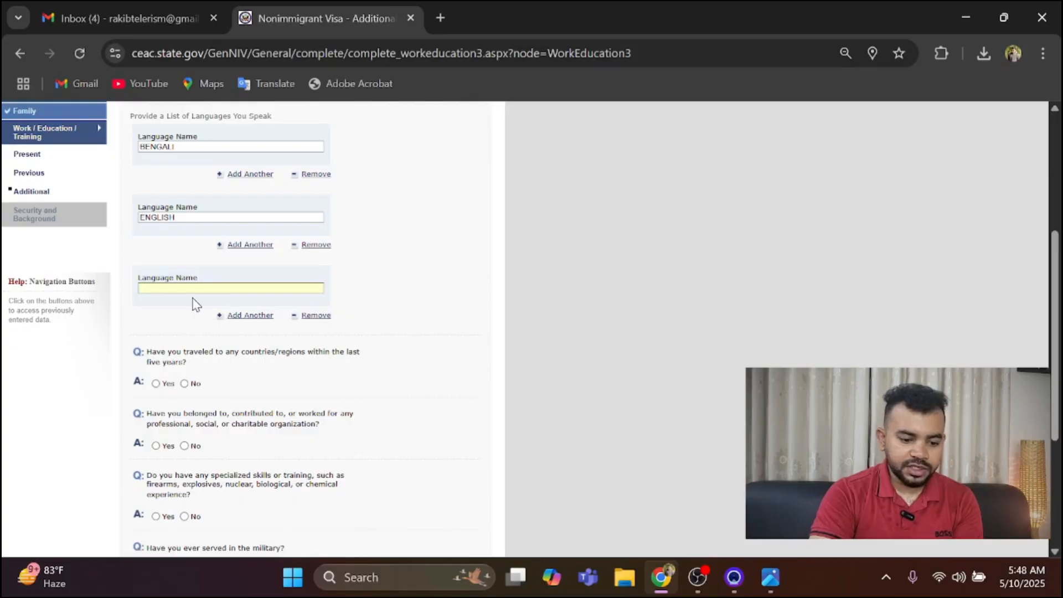
pyautogui.click(315, 316)
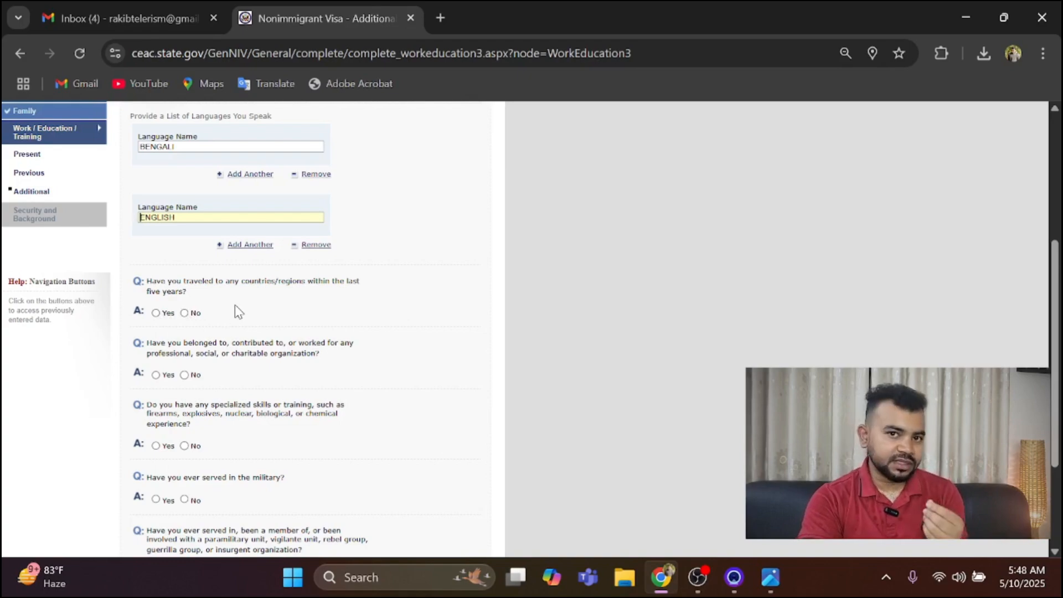
# Step: Answer No to travel in the last five years and to organization membership
pyautogui.scroll(-1, 363, 288)
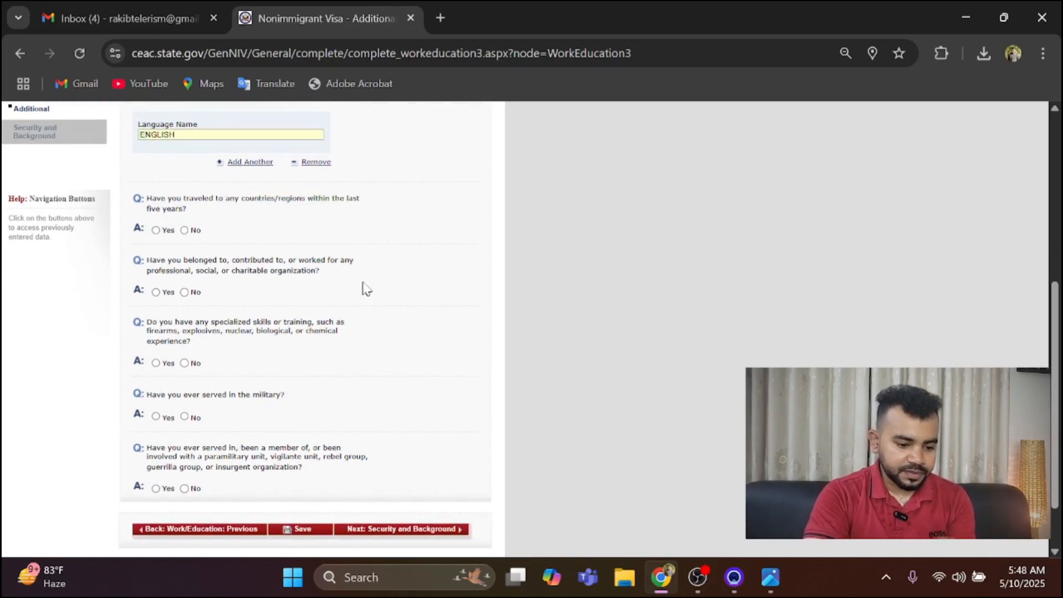
pyautogui.click(185, 231)
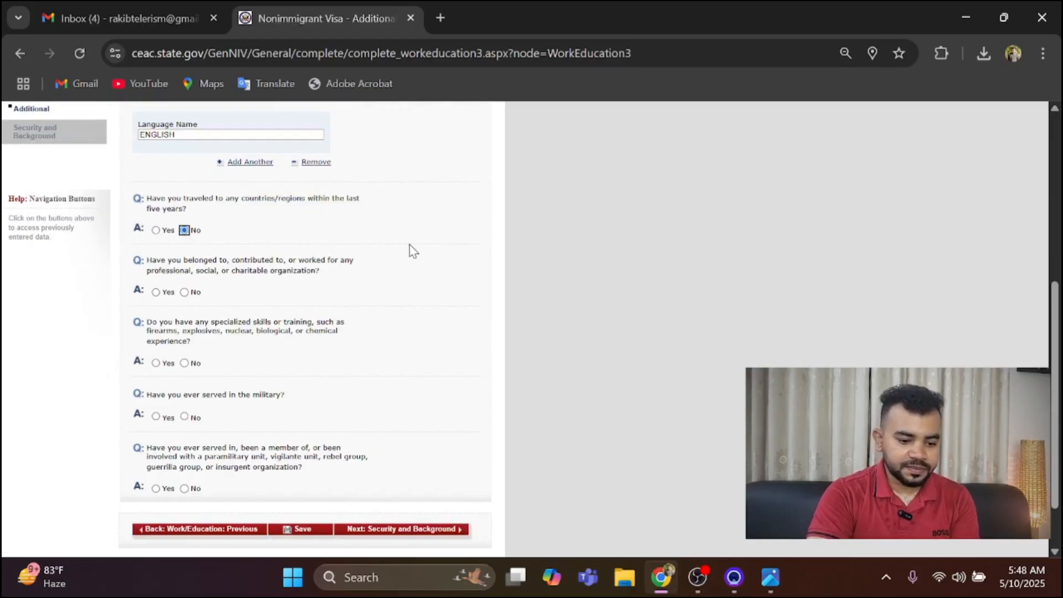
pyautogui.scroll(-5, 399, 297)
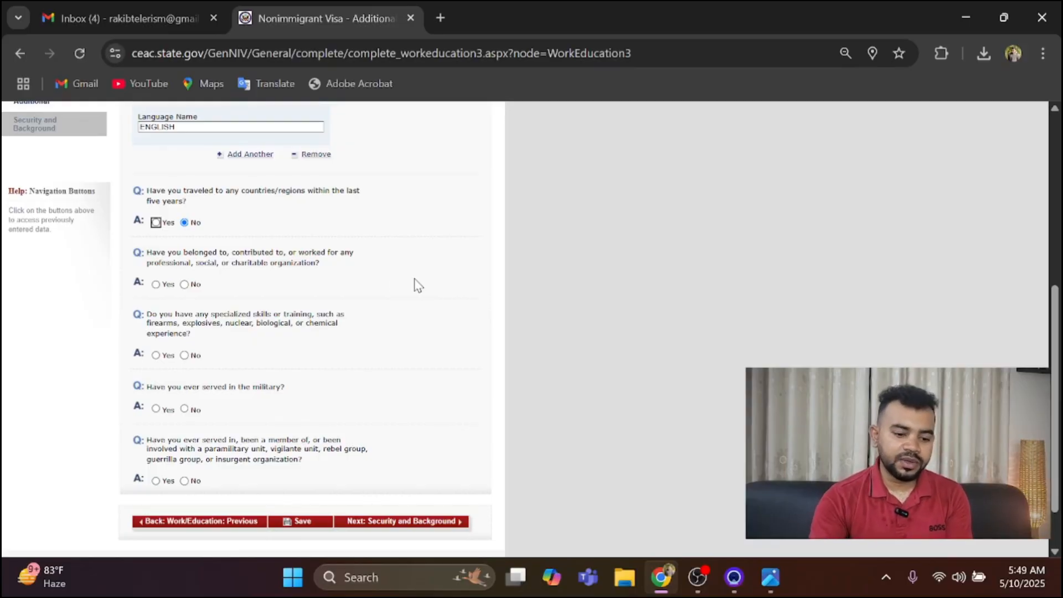
pyautogui.click(184, 284)
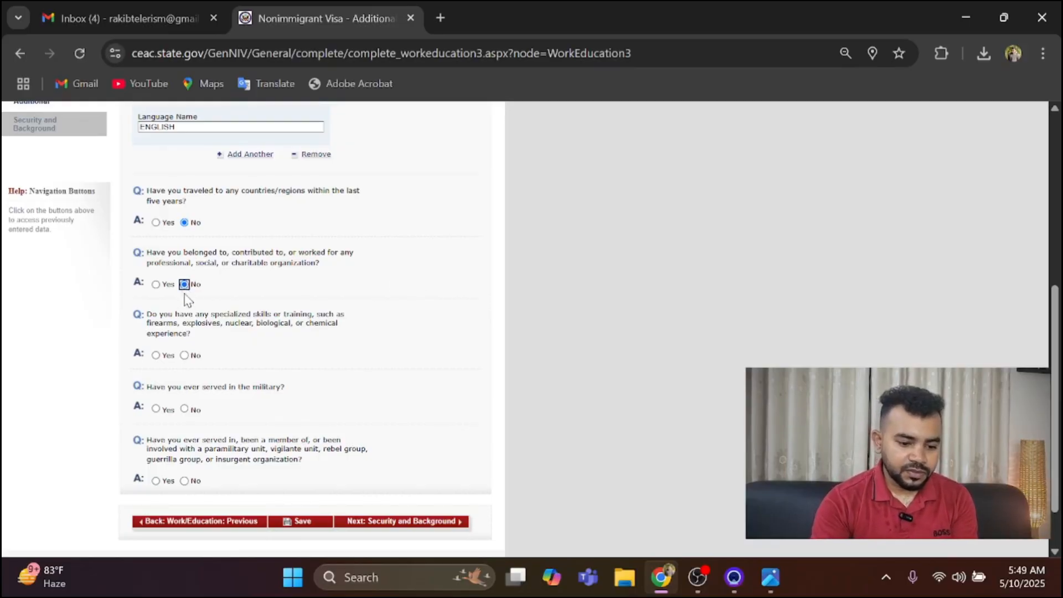
pyautogui.scroll(5, 220, 330)
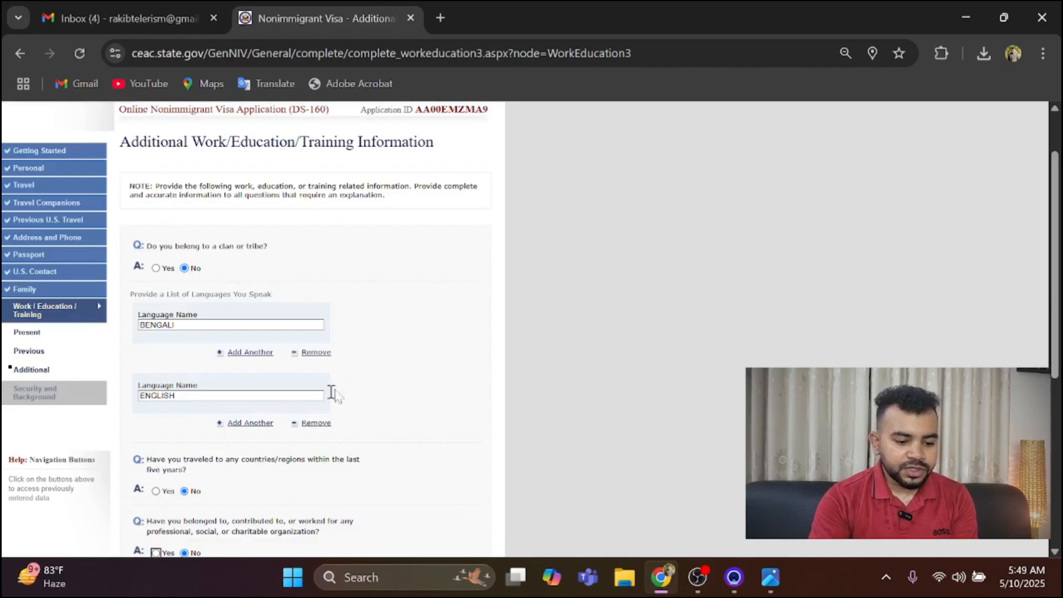
pyautogui.scroll(-6, 369, 383)
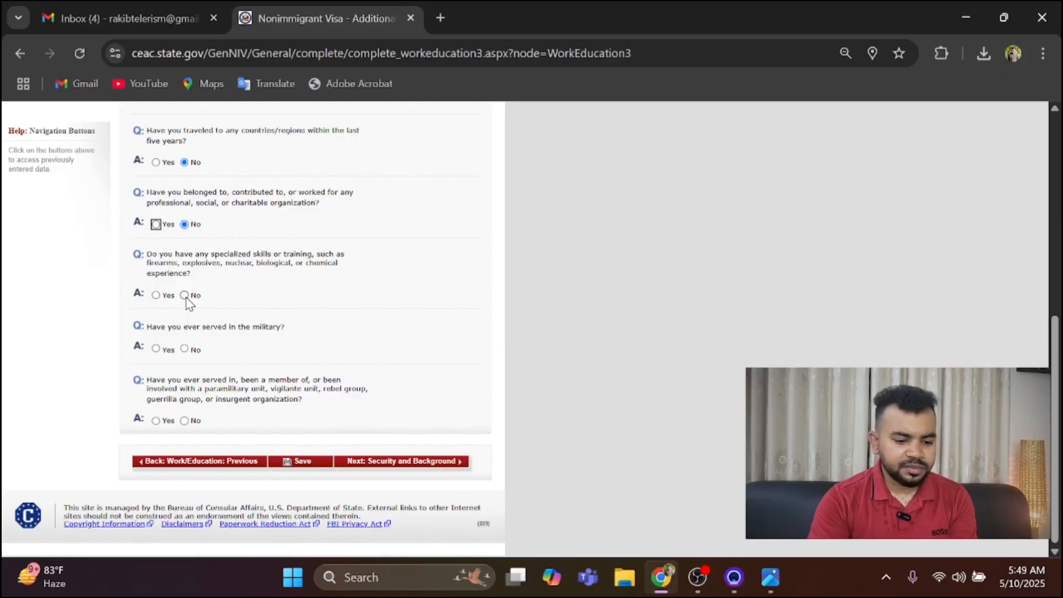
# Step: Answer No to specialized skills, military service and paramilitary questions, then continue to Security and Background
pyautogui.click(185, 295)
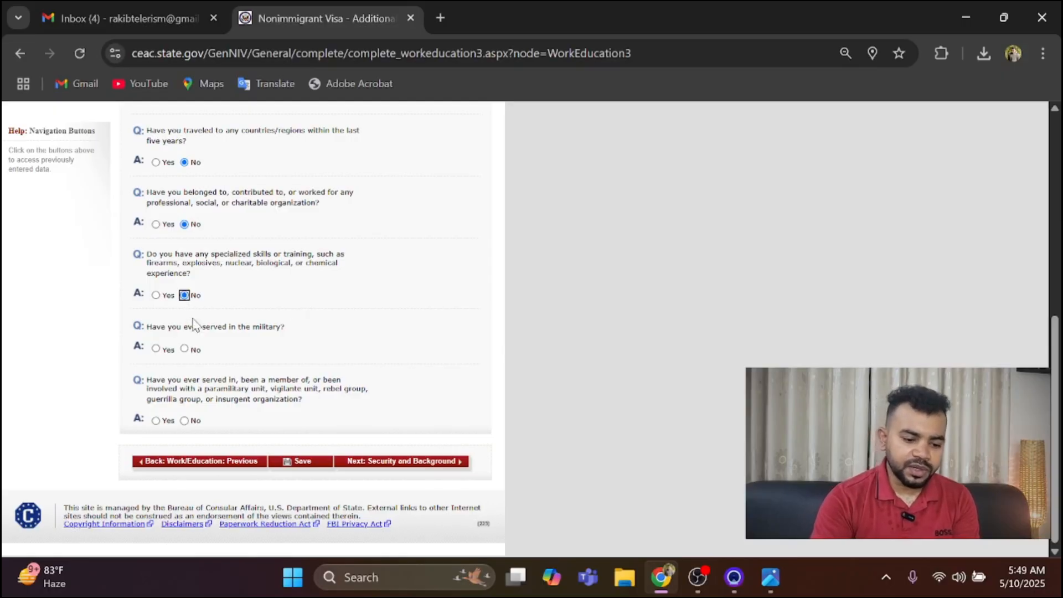
pyautogui.click(184, 349)
pyautogui.click(184, 421)
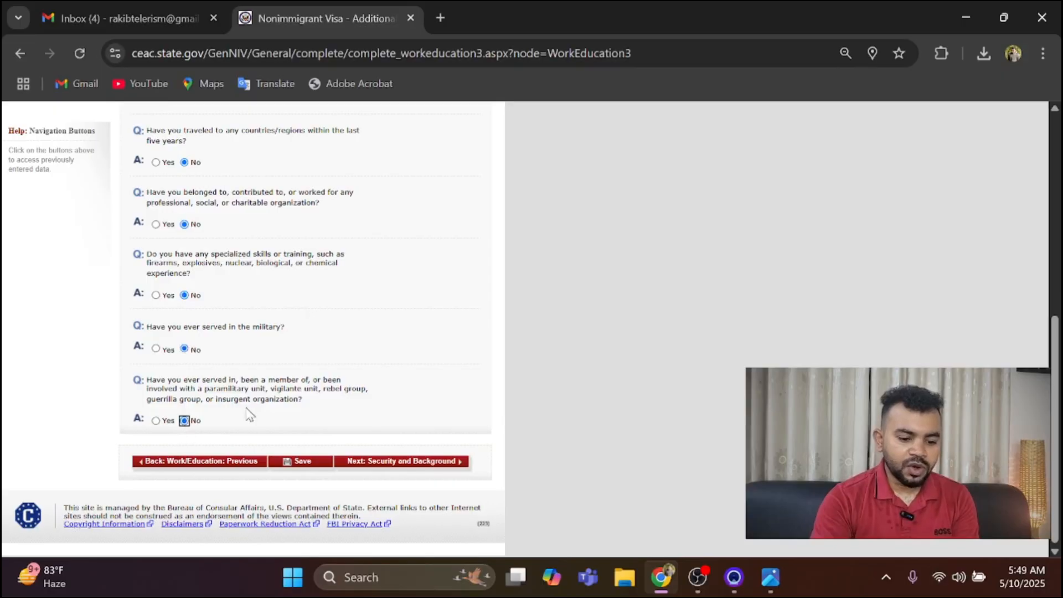
pyautogui.scroll(3, 203, 264)
pyautogui.scroll(-3, 310, 373)
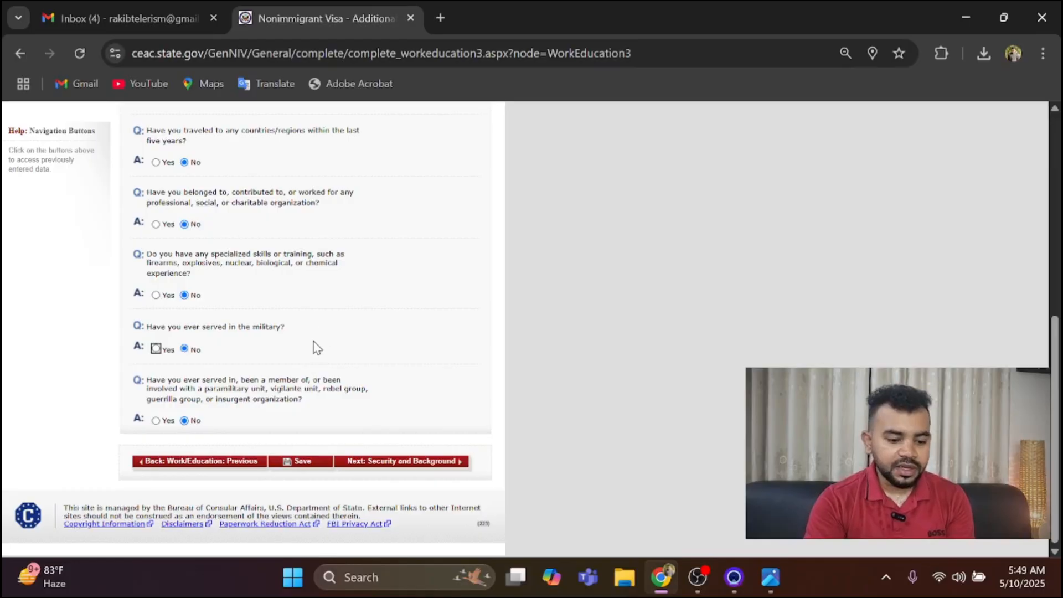
pyautogui.scroll(2, 317, 348)
pyautogui.scroll(-2, 315, 349)
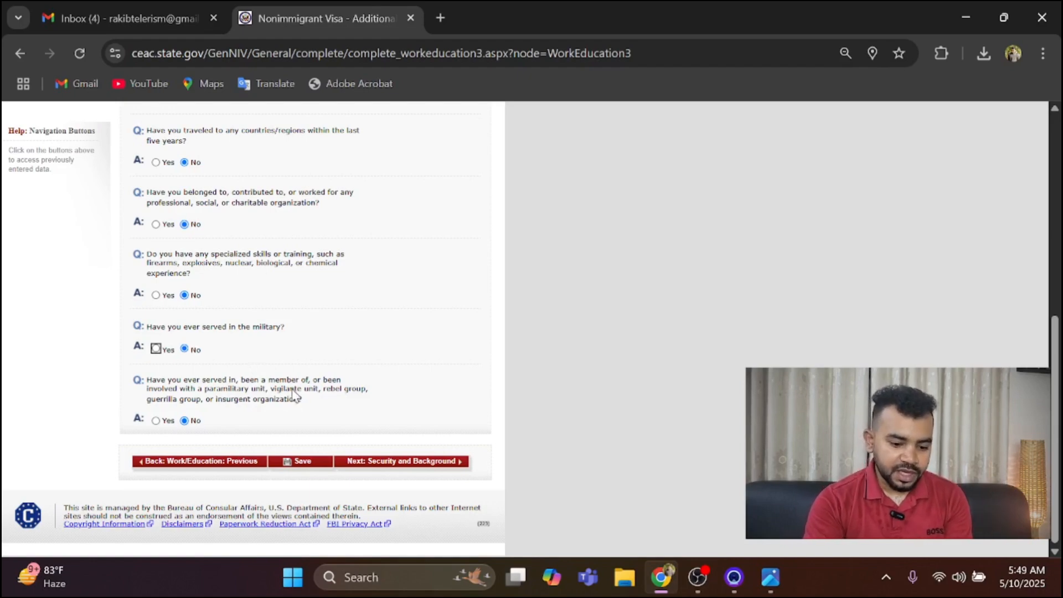
pyautogui.moveTo(305, 398); pyautogui.dragTo(156, 386)
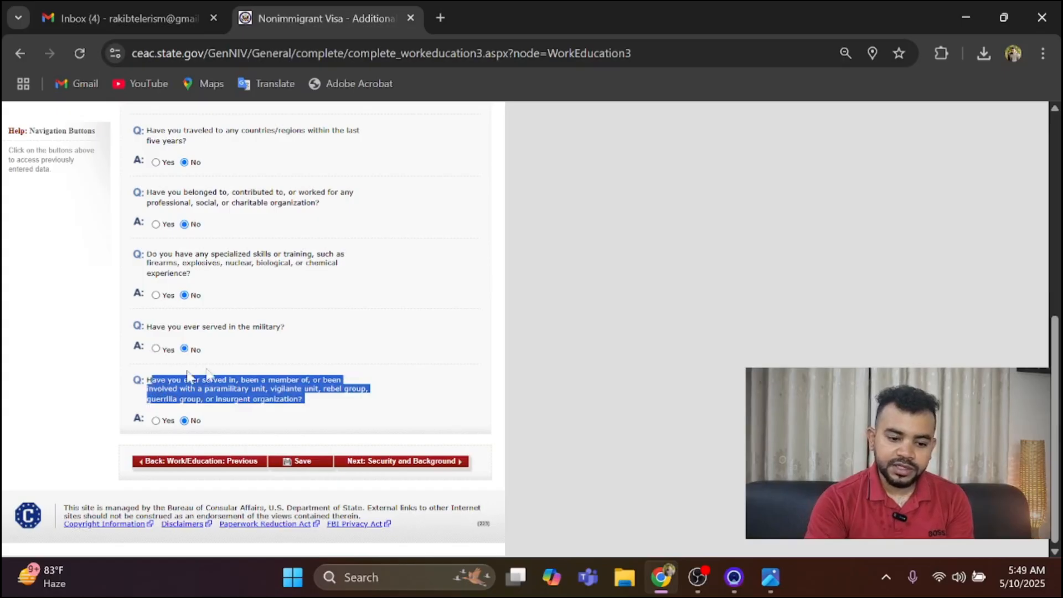
pyautogui.click(460, 277)
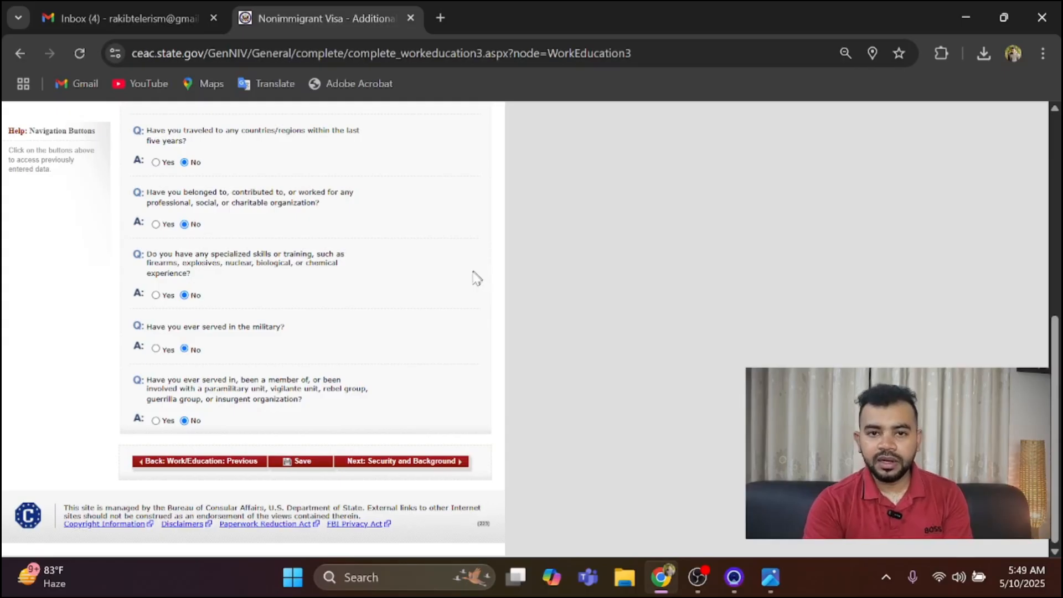
pyautogui.click(405, 464)
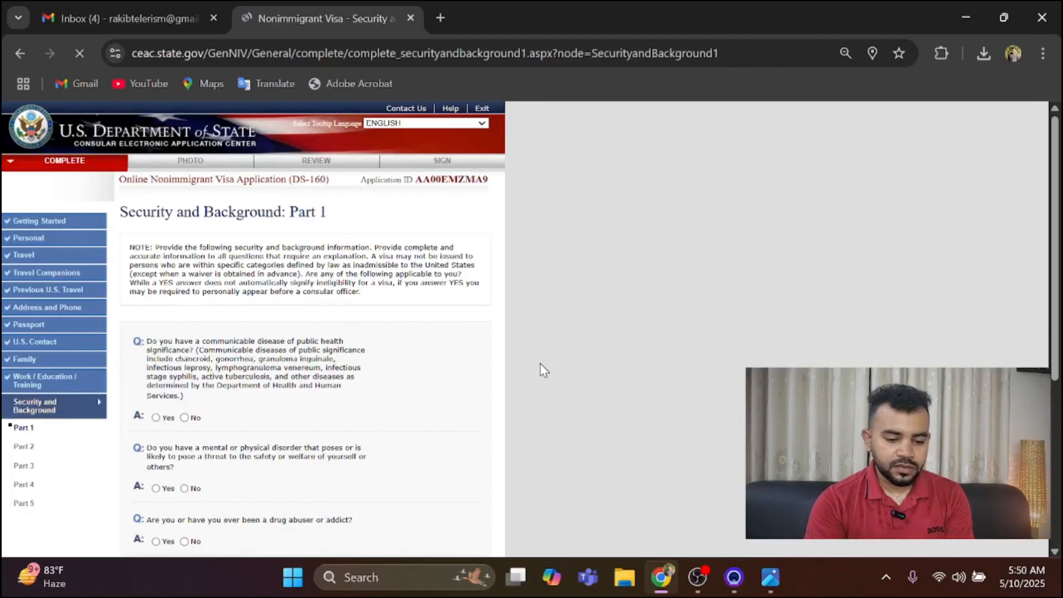
# Step: Answer No to the communicable disease, mental disorder and drug abuse questions, then continue to Part 2
pyautogui.scroll(-3, 421, 364)
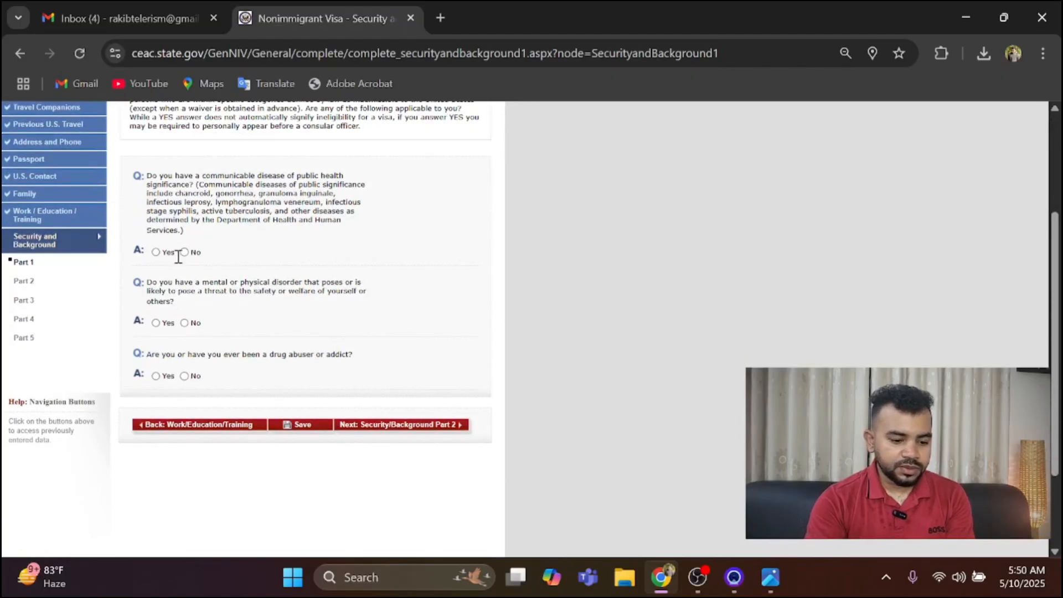
pyautogui.click(184, 253)
pyautogui.click(184, 323)
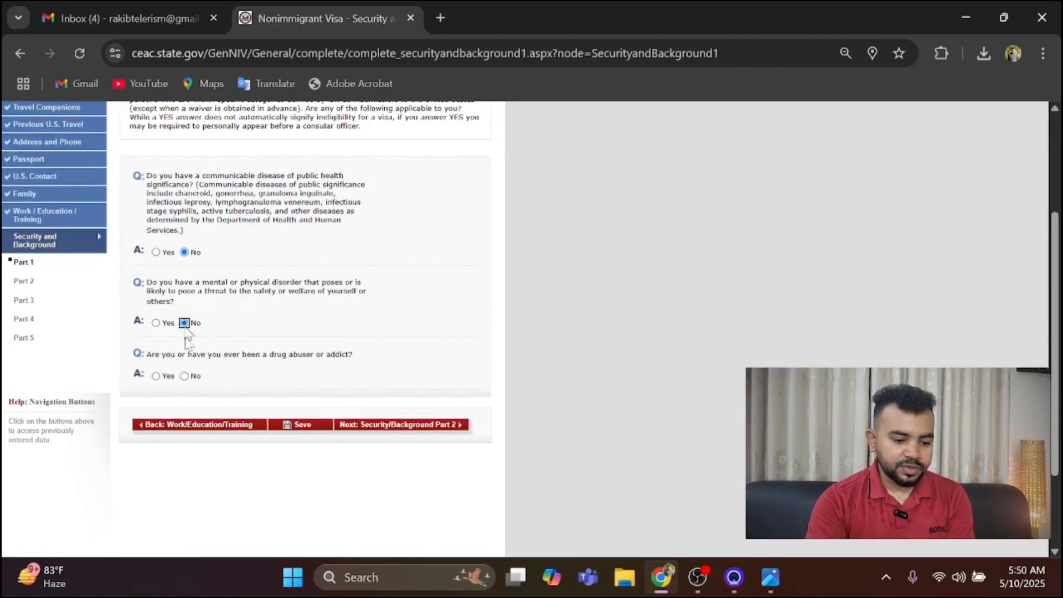
pyautogui.click(184, 376)
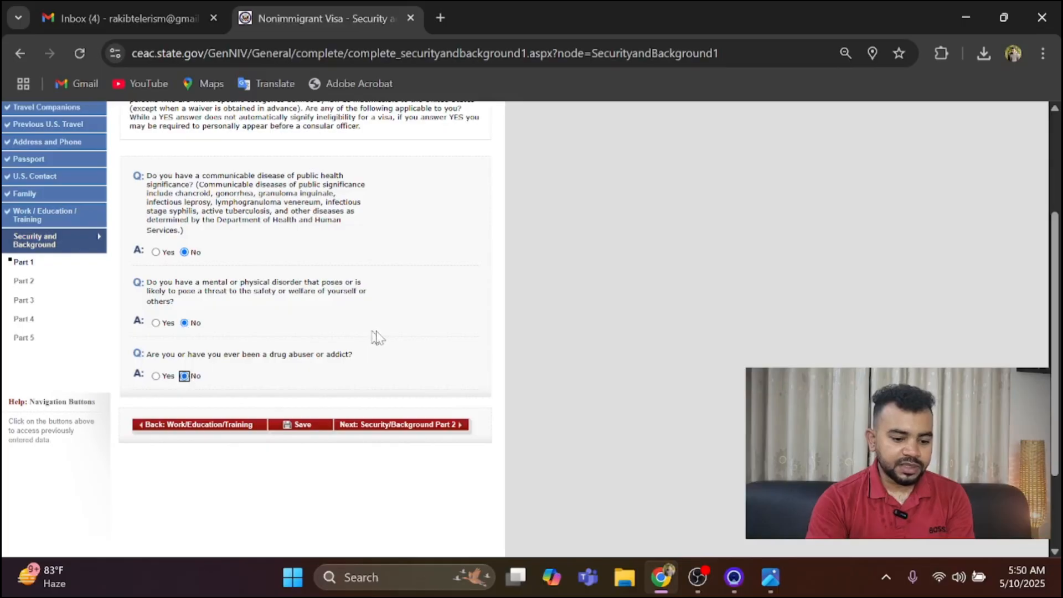
pyautogui.click(402, 425)
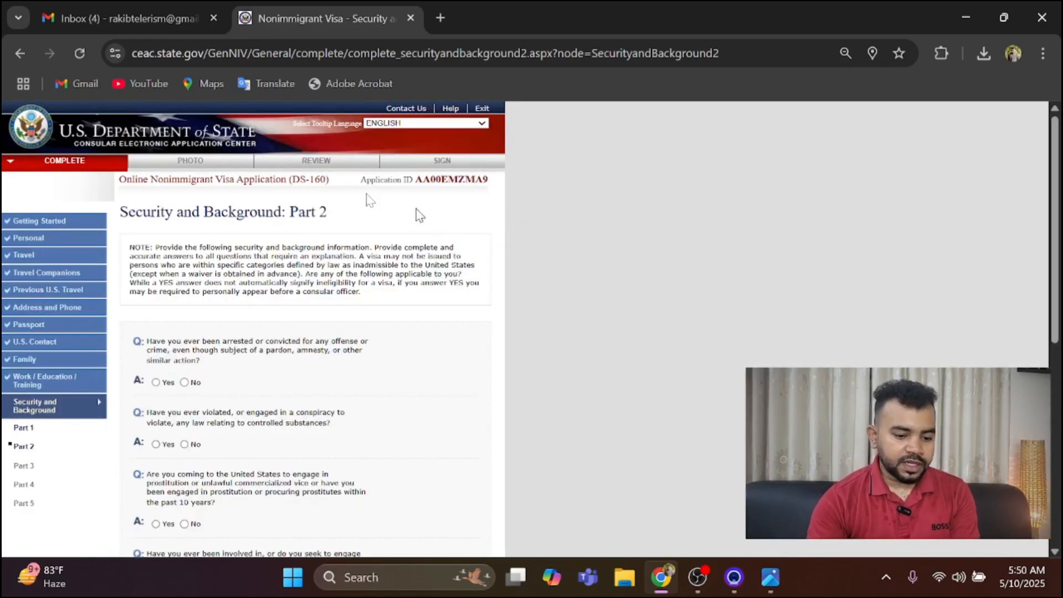
# Step: Answer No to the arrest or conviction, controlled substances and prostitution questions
pyautogui.scroll(-1, 280, 199)
pyautogui.scroll(-1, 279, 200)
pyautogui.click(184, 217)
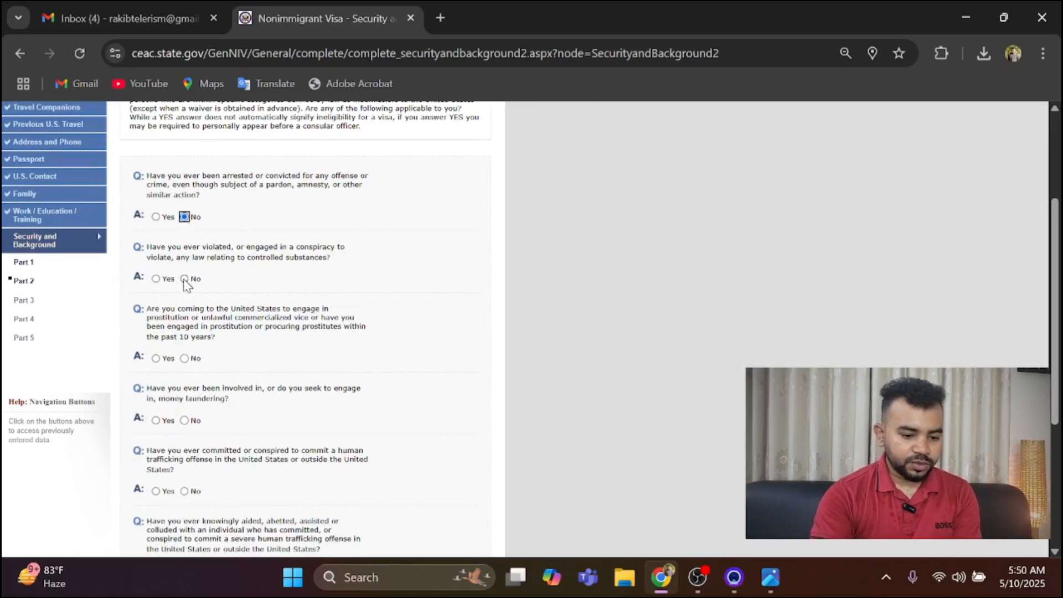
pyautogui.click(184, 278)
pyautogui.click(185, 358)
pyautogui.scroll(-2, 198, 269)
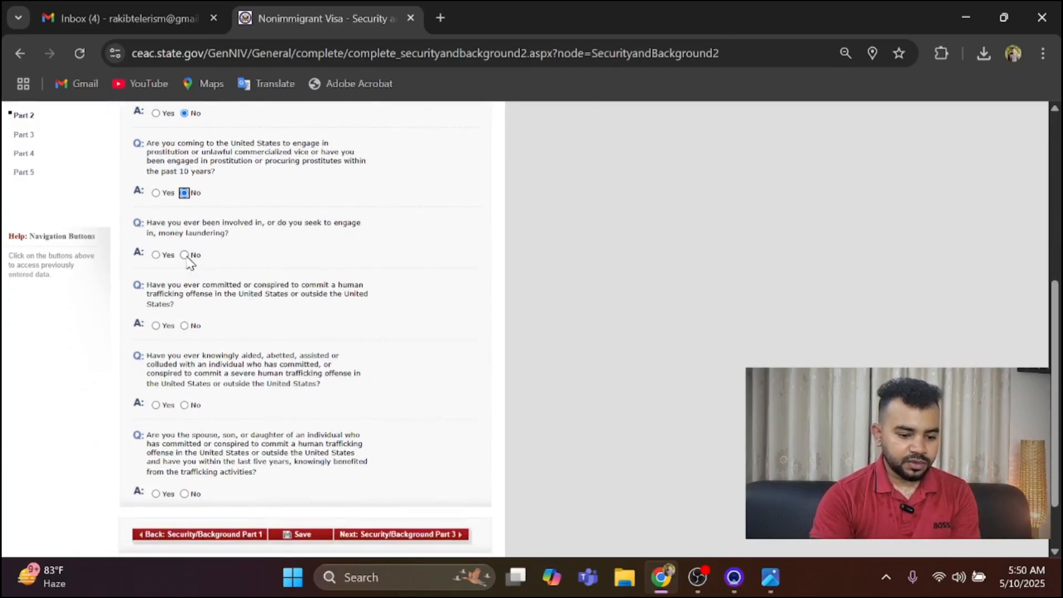
# Step: Answer No to the money-laundering and human-trafficking questions, then submit Part 2
pyautogui.click(184, 255)
pyautogui.click(184, 326)
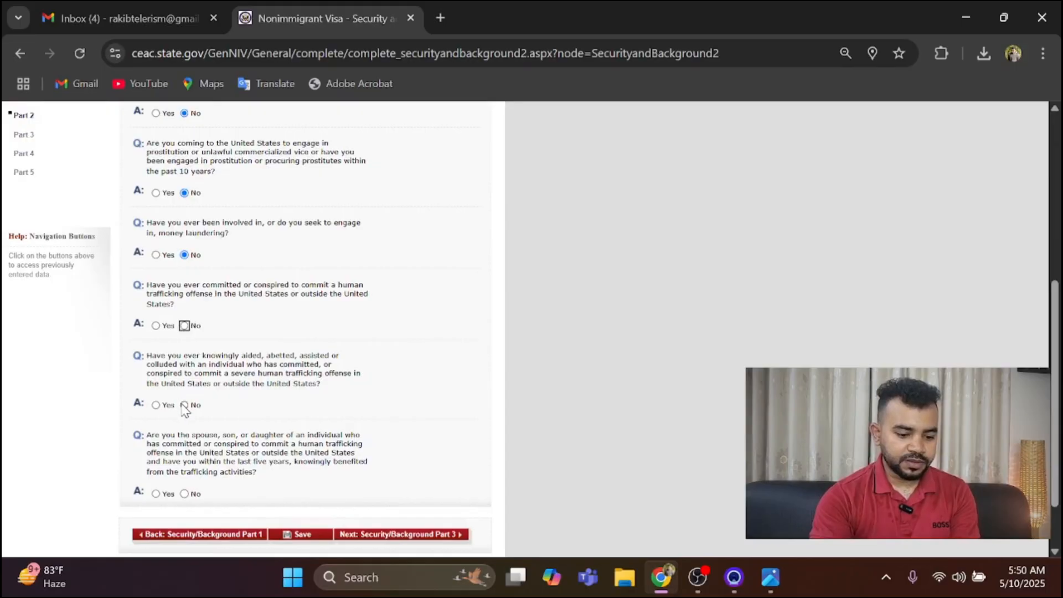
pyautogui.click(184, 405)
pyautogui.click(184, 493)
pyautogui.click(185, 325)
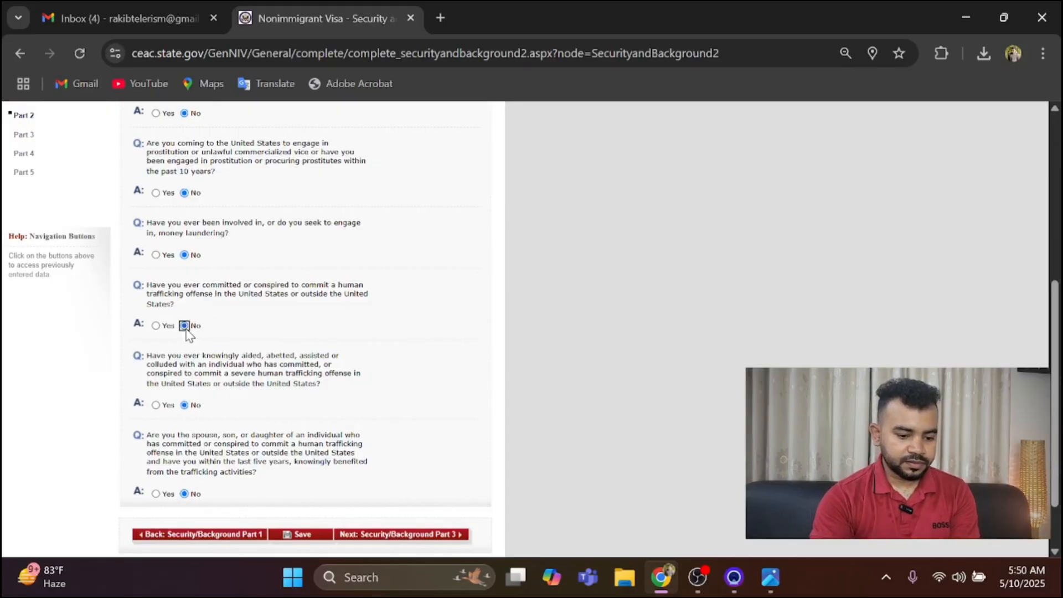
pyautogui.click(456, 313)
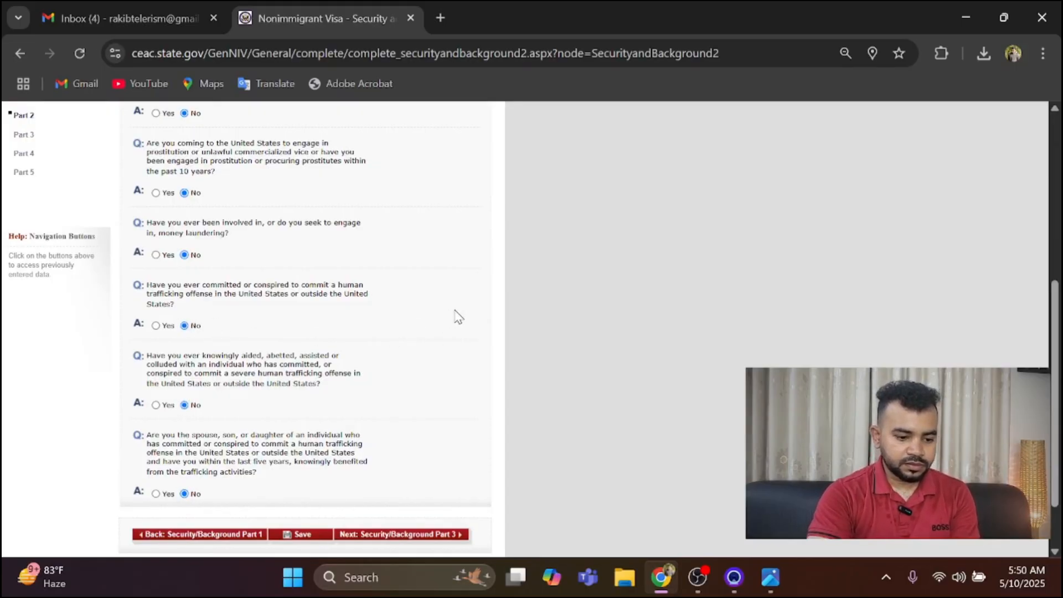
pyautogui.scroll(3, 457, 317)
pyautogui.scroll(-5, 456, 315)
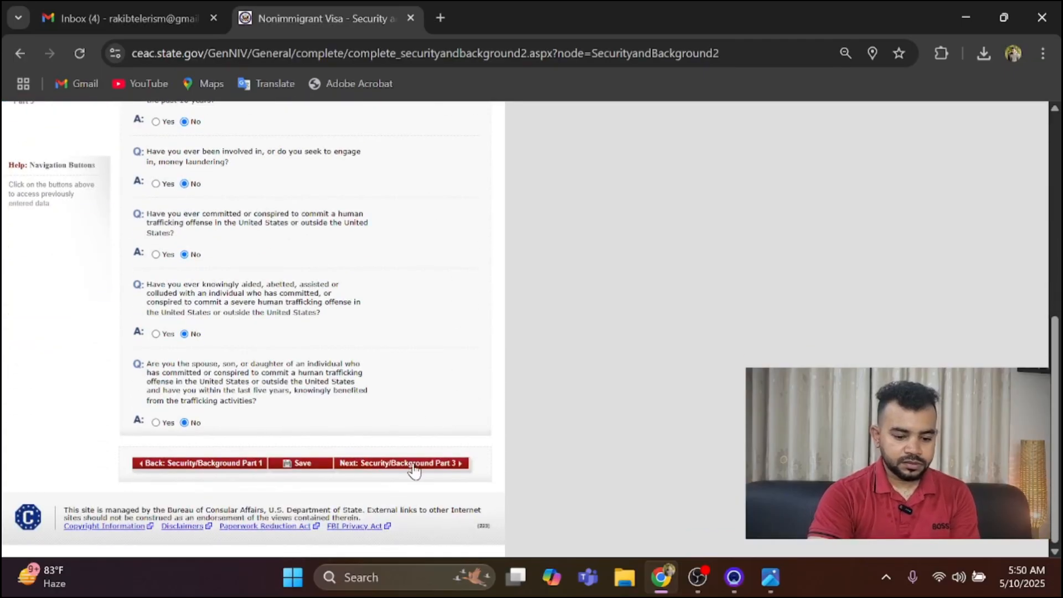
pyautogui.click(414, 471)
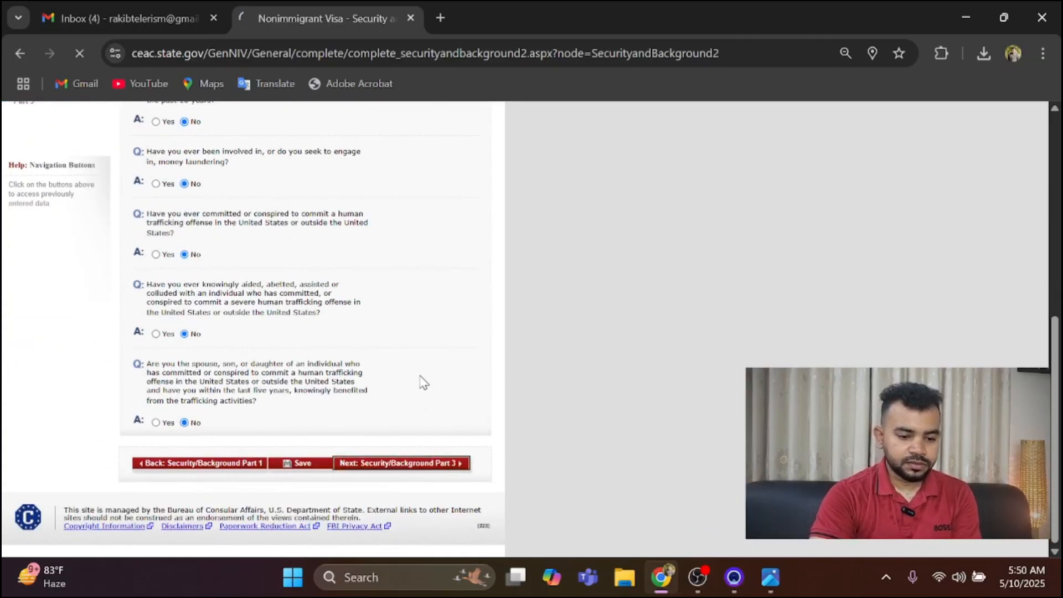
# Step: Answer No to the Part 3 espionage, terrorism-related and genocide questions
pyautogui.scroll(10, 424, 382)
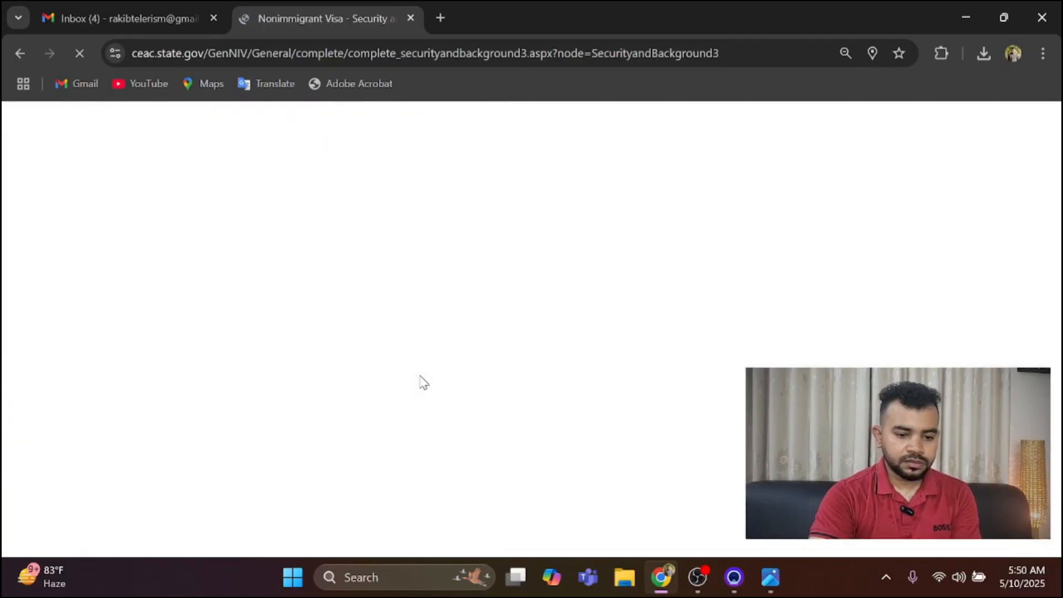
pyautogui.scroll(-3, 423, 379)
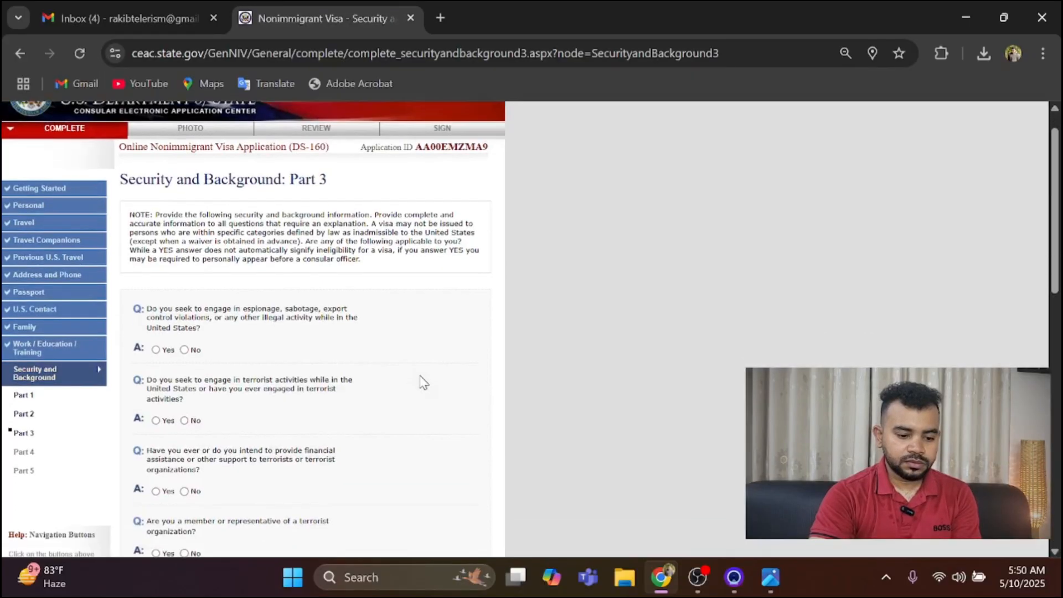
pyautogui.click(184, 299)
pyautogui.scroll(-2, 228, 293)
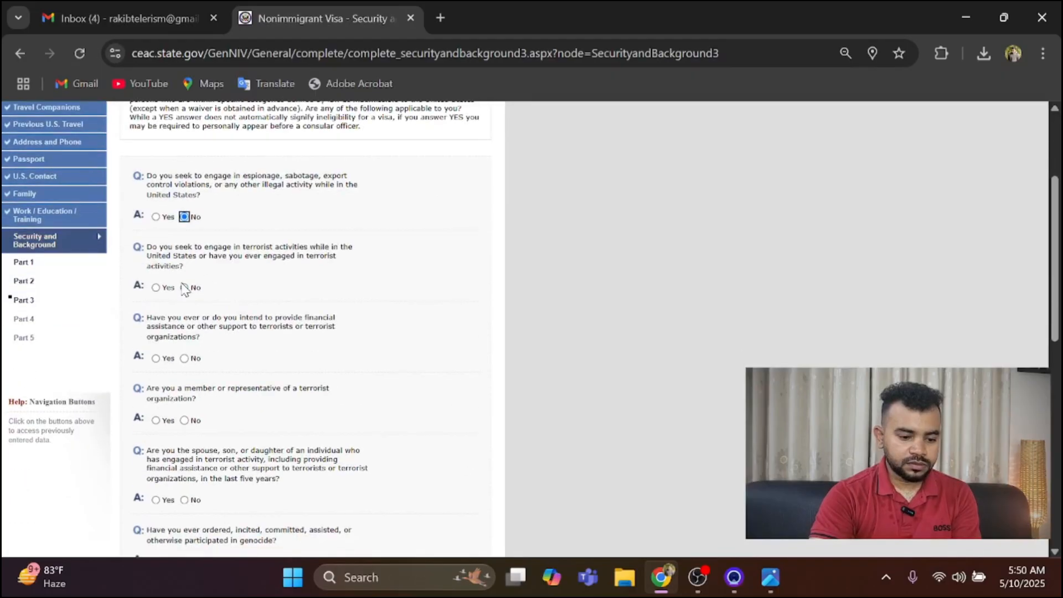
pyautogui.click(185, 359)
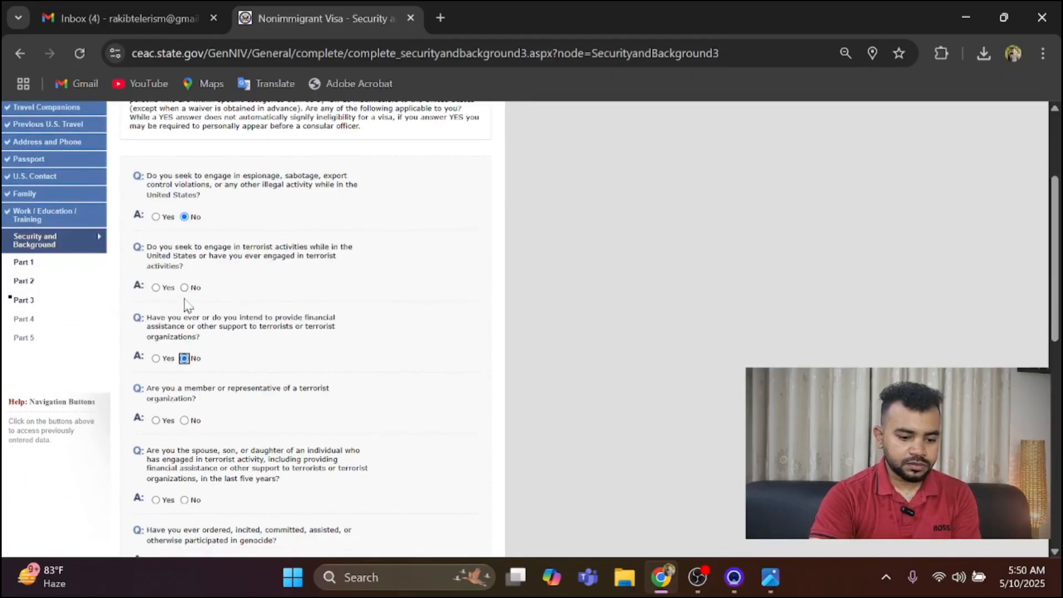
pyautogui.click(184, 288)
pyautogui.click(185, 420)
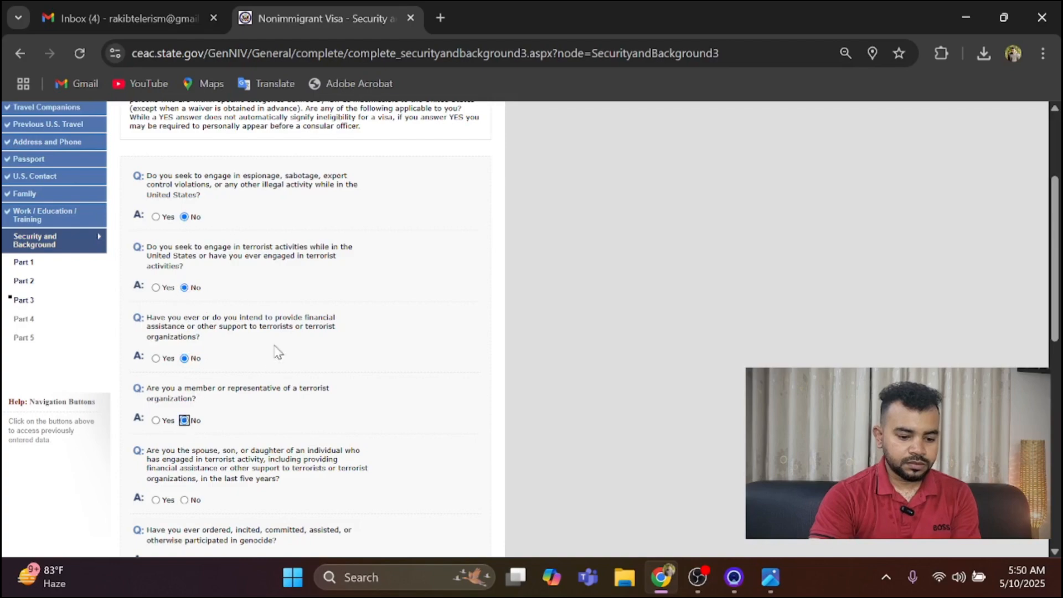
pyautogui.scroll(-3, 189, 426)
pyautogui.click(185, 335)
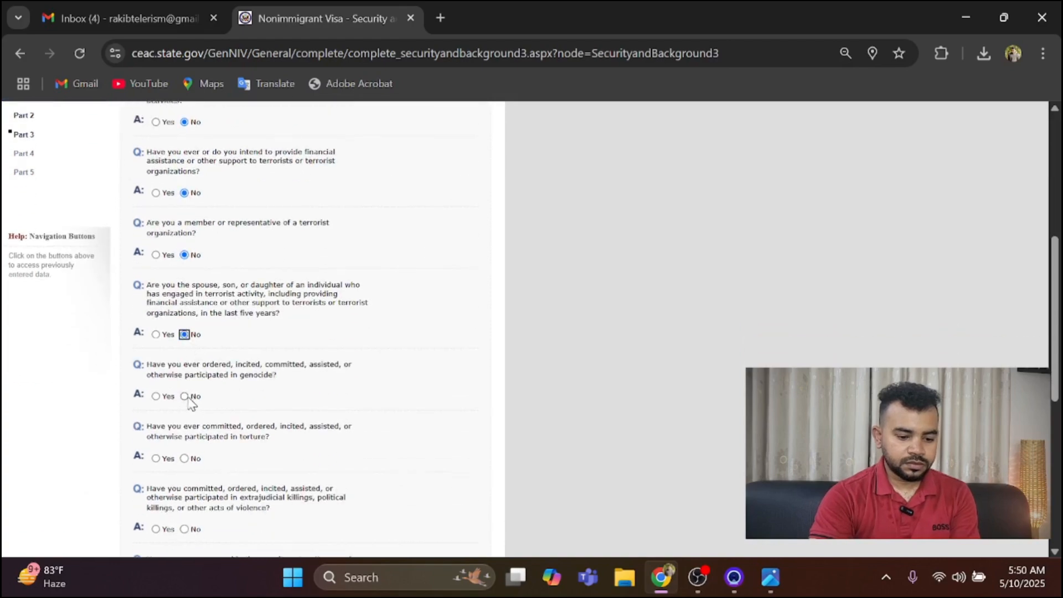
pyautogui.click(185, 396)
# Step: Answer No to the torture, child soldiers, religious freedom, population control and organ transplantation questions, then submit
pyautogui.scroll(-1, 206, 355)
pyautogui.click(185, 376)
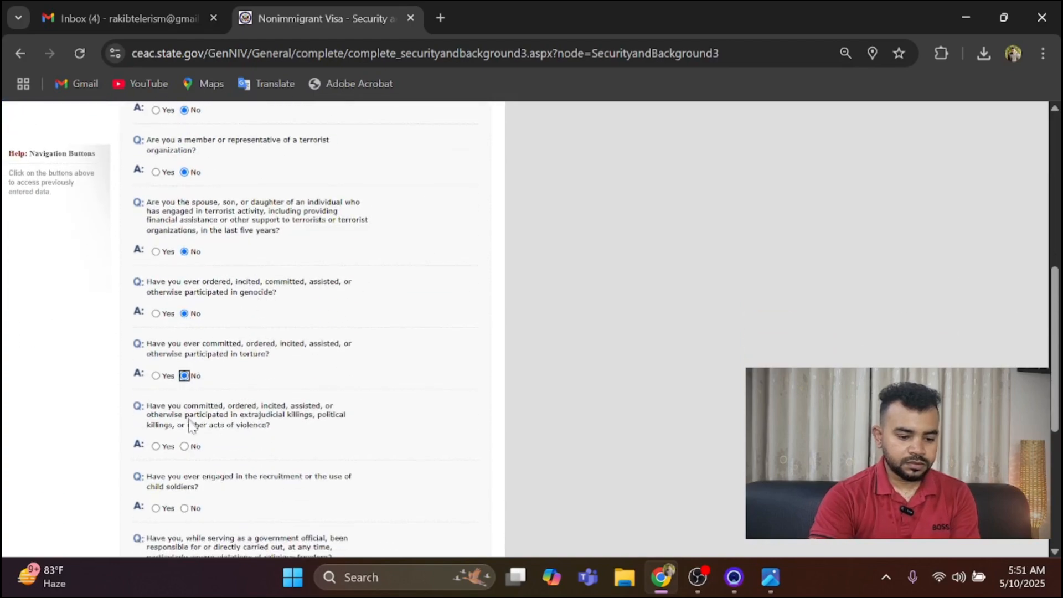
pyautogui.click(185, 447)
pyautogui.scroll(-3, 233, 382)
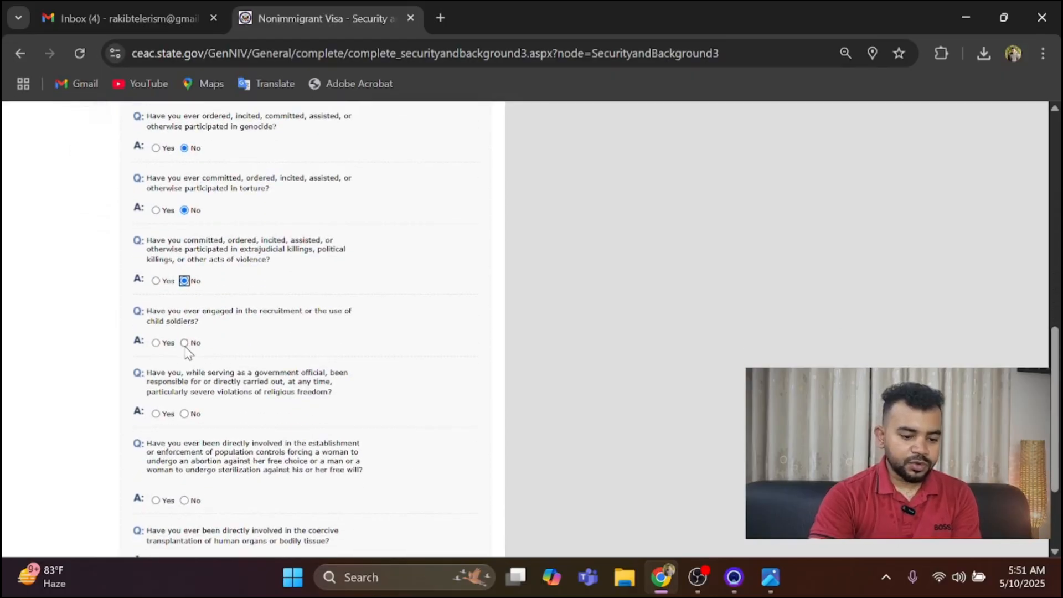
pyautogui.click(184, 342)
pyautogui.click(185, 412)
pyautogui.scroll(-3, 192, 387)
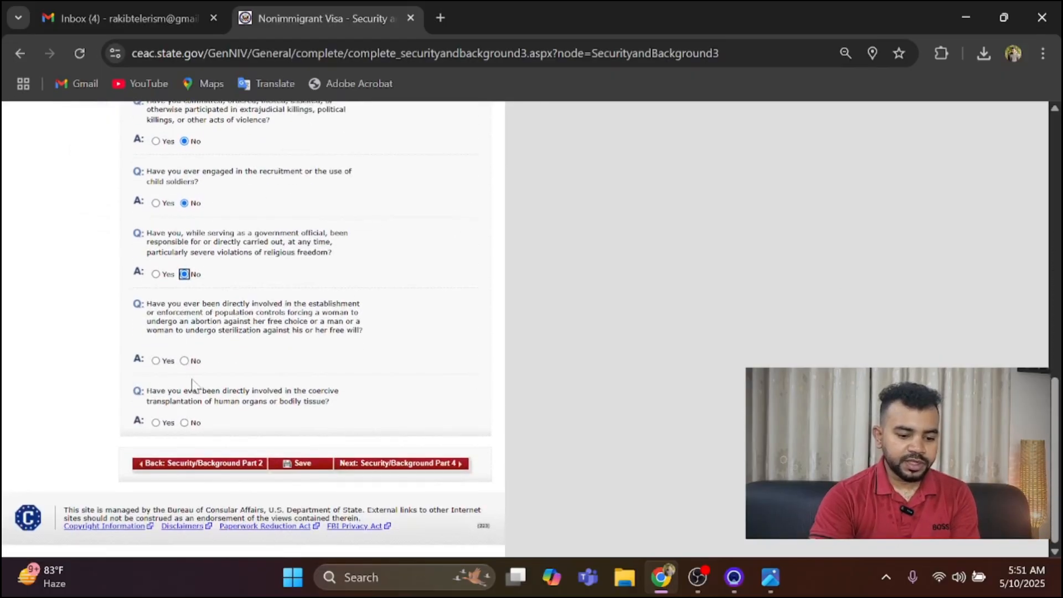
pyautogui.click(184, 361)
pyautogui.click(185, 423)
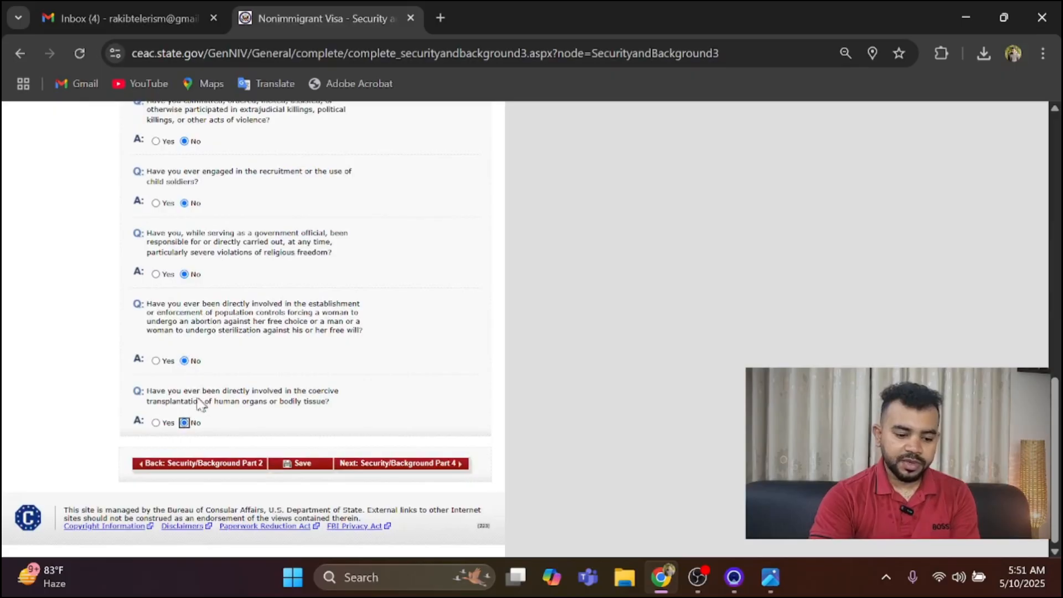
pyautogui.click(413, 464)
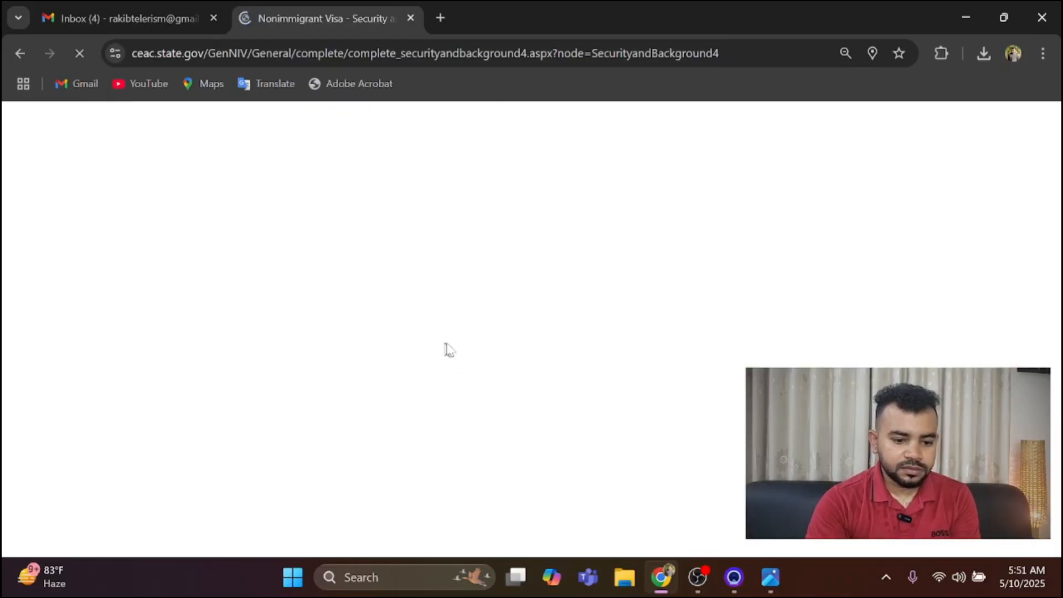
# Step: Answer No to the Part 4 visa fraud and deportation questions and continue to Part 5
pyautogui.scroll(-1, 434, 336)
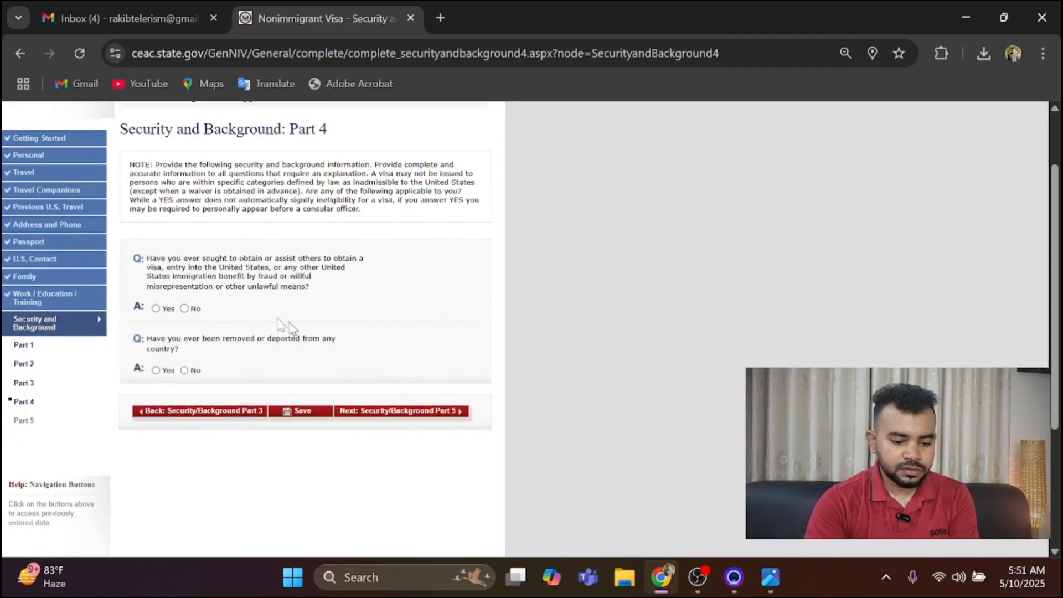
pyautogui.click(184, 309)
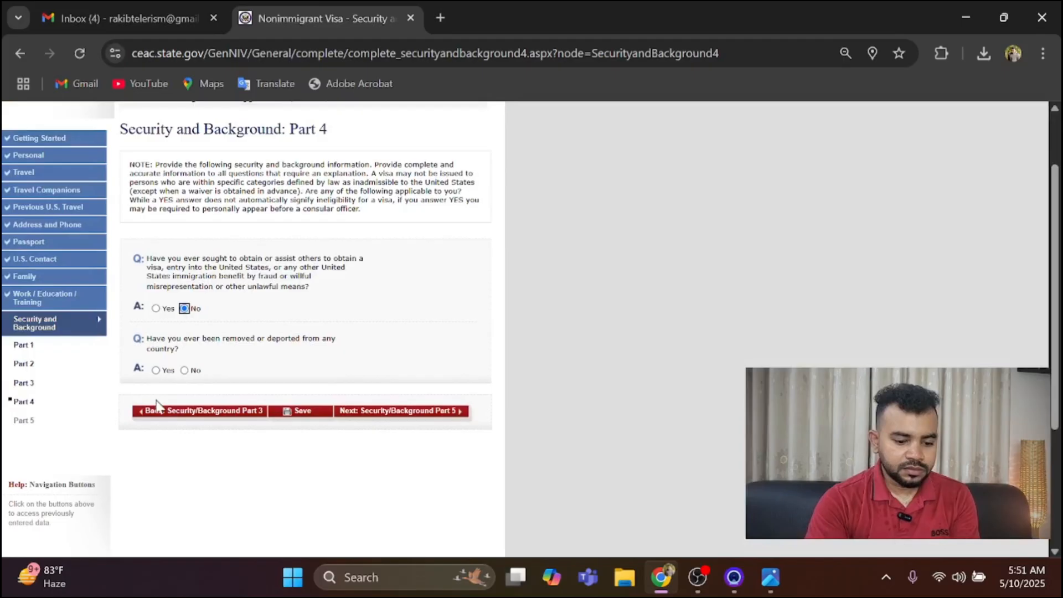
pyautogui.click(185, 371)
pyautogui.click(425, 411)
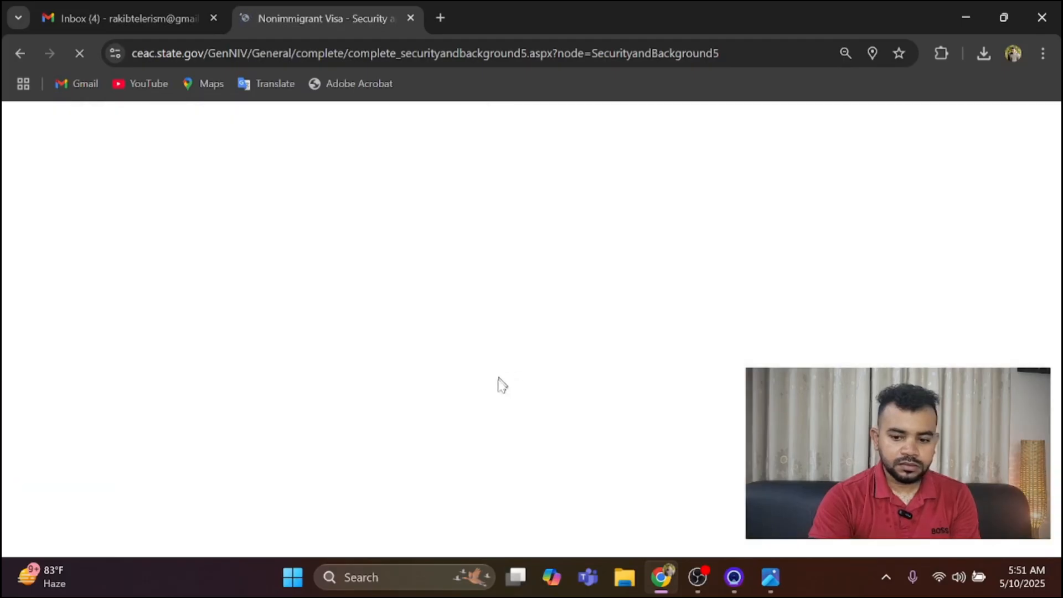
# Step: Answer No to the child custody, illegal voting and renounced citizenship questions, then continue to the photo step
pyautogui.scroll(-2, 347, 362)
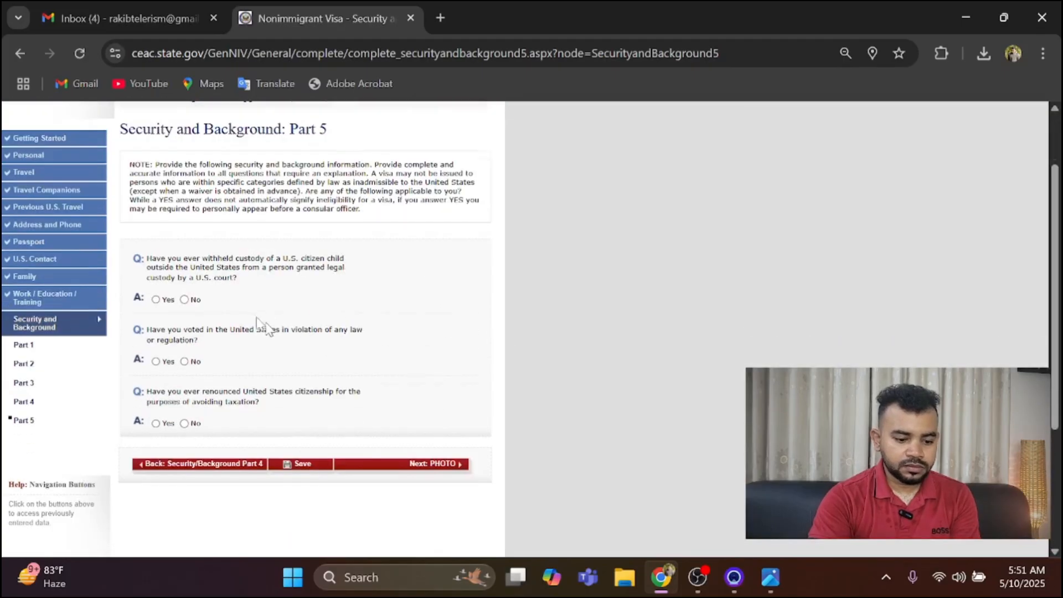
pyautogui.click(184, 299)
pyautogui.scroll(-2, 190, 333)
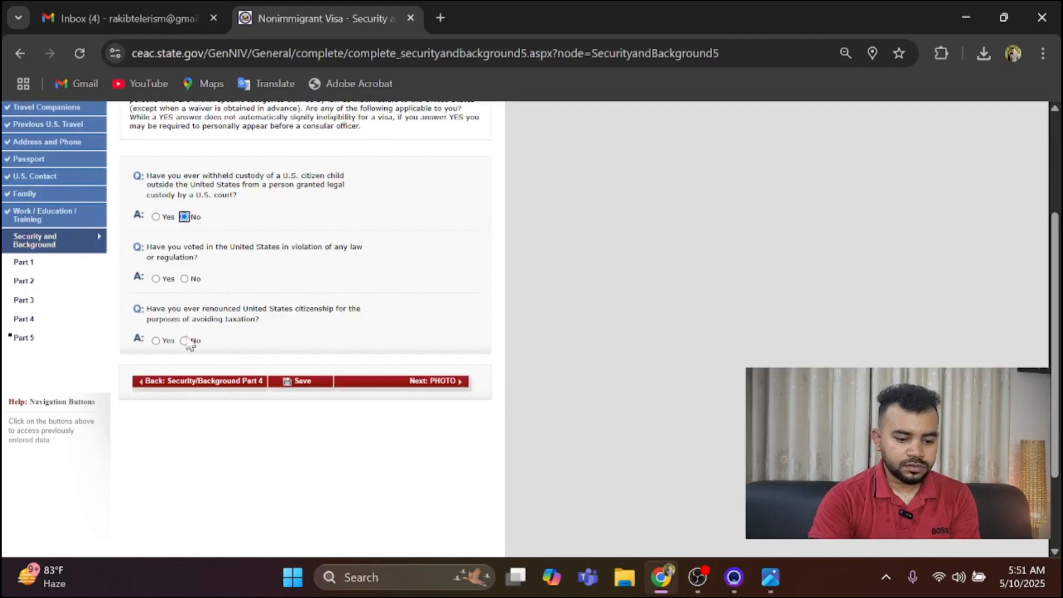
pyautogui.click(185, 279)
pyautogui.click(185, 340)
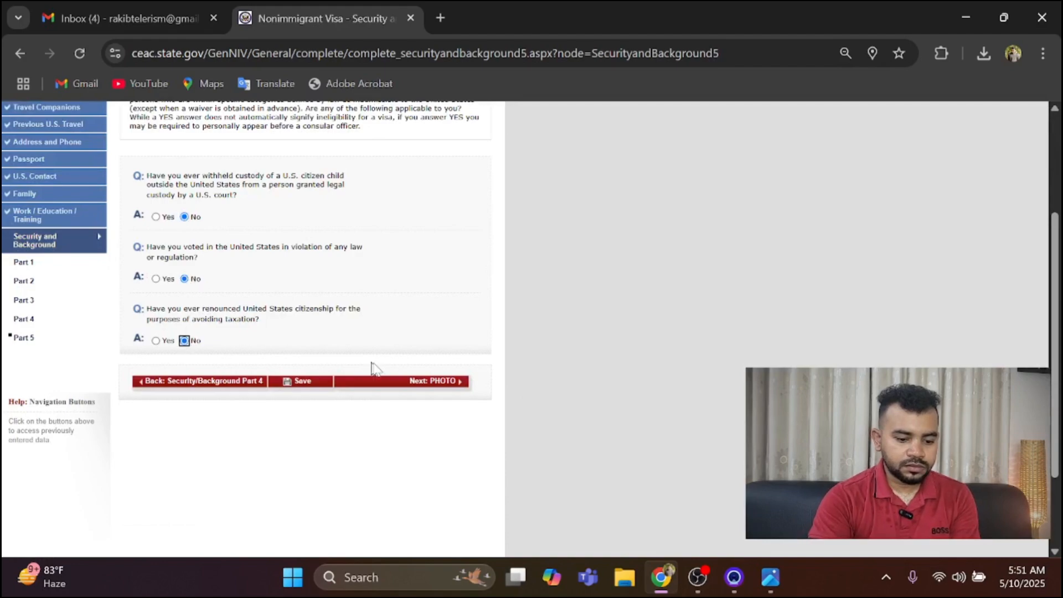
pyautogui.click(432, 387)
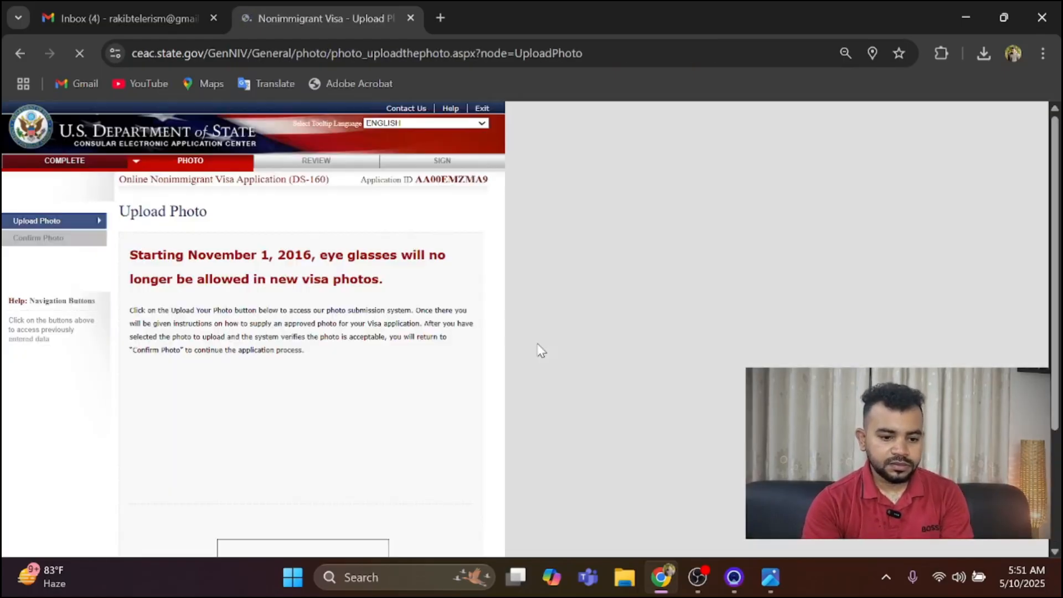
# Step: Open the photo submission system, close the unavailable Photo Cropping Tool, and reach the Choose File box
pyautogui.scroll(-2, 365, 350)
pyautogui.scroll(-2, 382, 346)
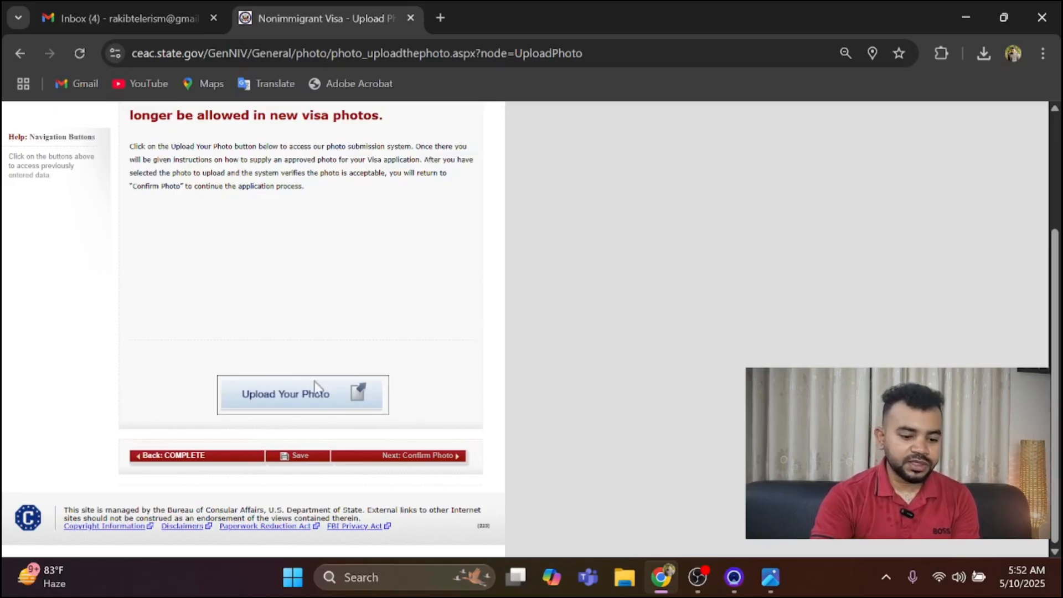
pyautogui.click(303, 400)
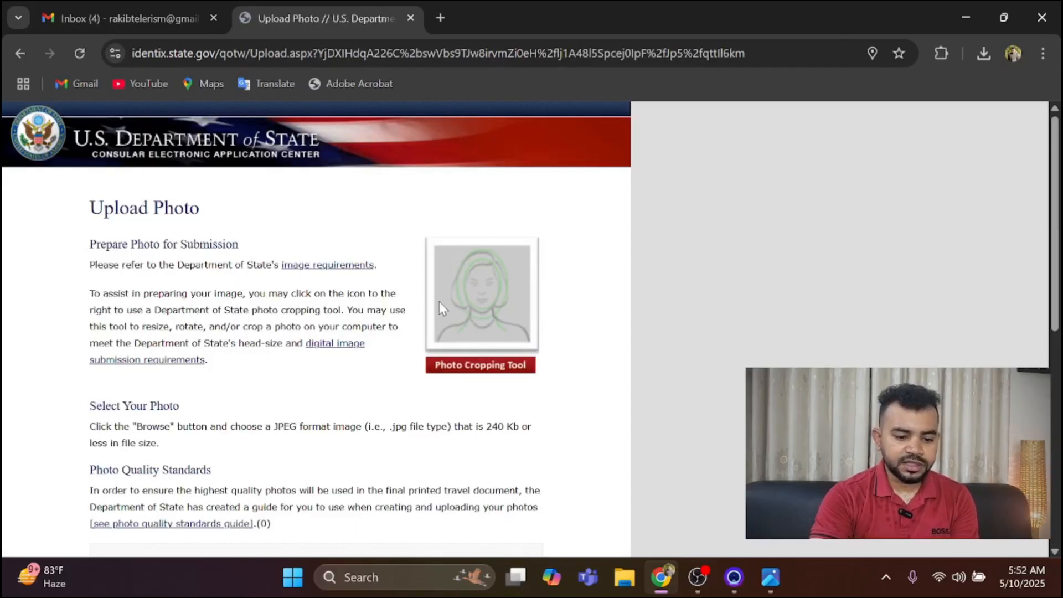
pyautogui.click(484, 376)
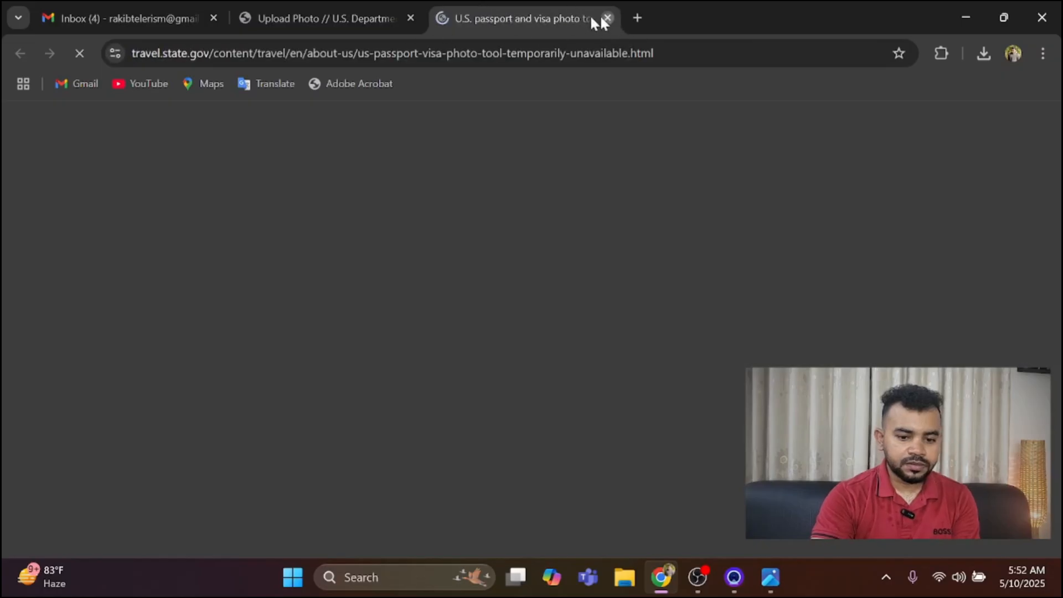
pyautogui.hotkey('ctrl', 'w')
pyautogui.scroll(-8, 405, 351)
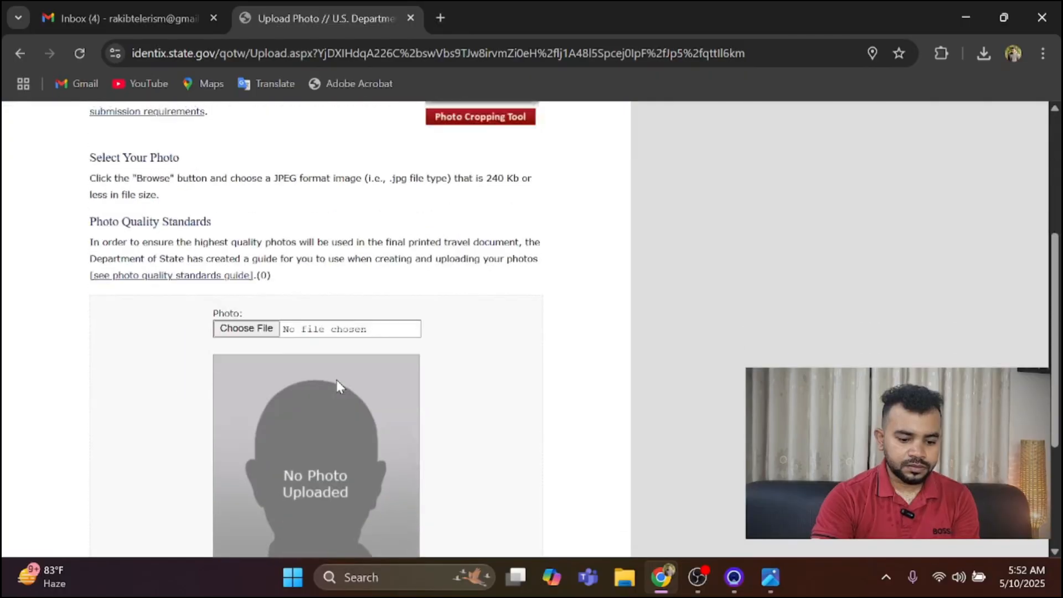
# Step: Open the file picker and navigate through This PC to Local Disk (D:)
pyautogui.click(249, 163)
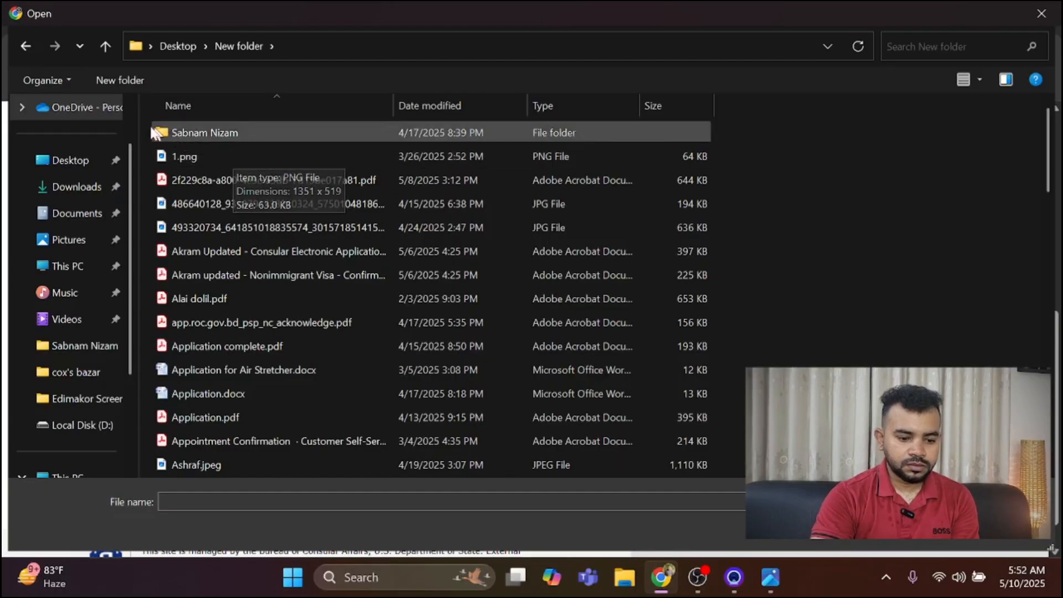
pyautogui.click(101, 48)
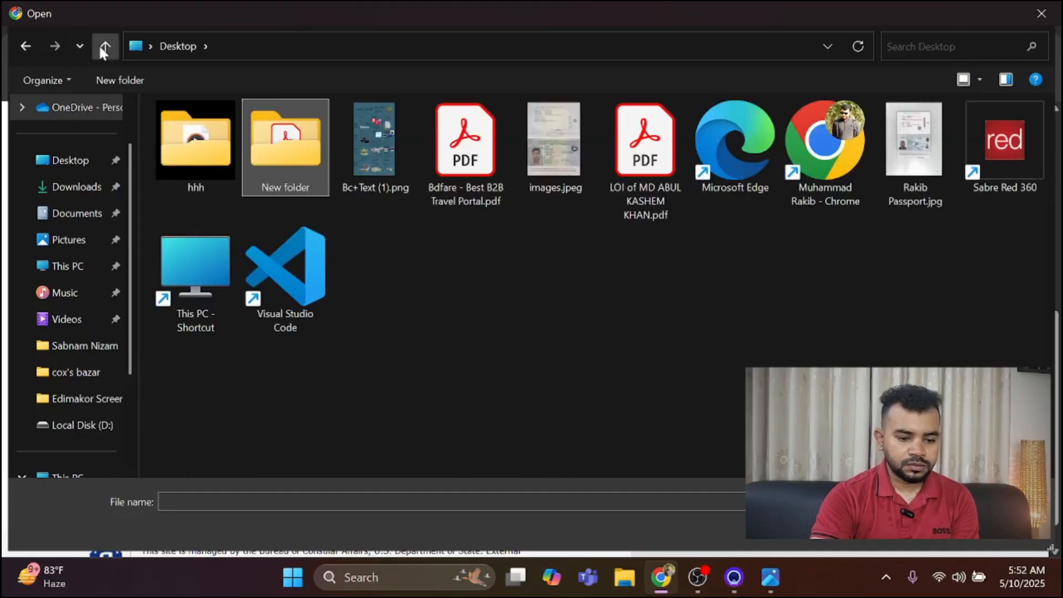
pyautogui.click(102, 48)
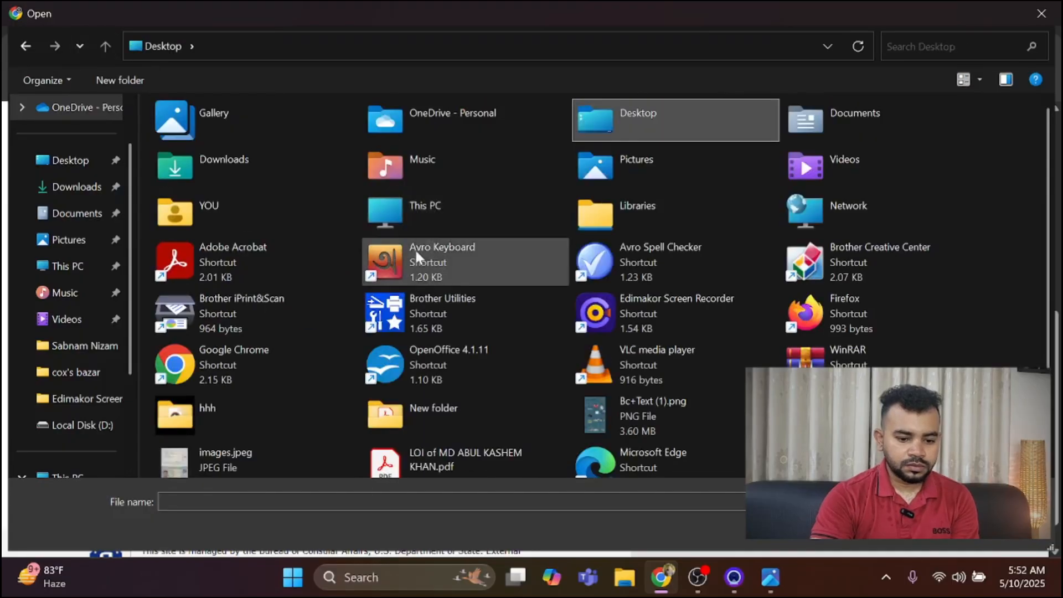
pyautogui.doubleClick(438, 214)
pyautogui.click(437, 161)
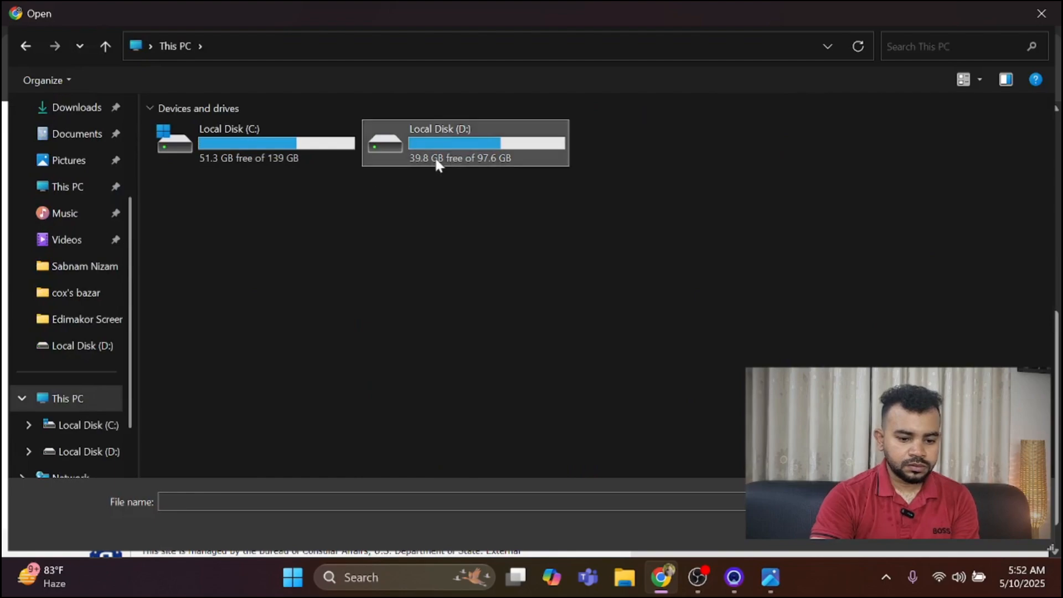
pyautogui.doubleClick(436, 160)
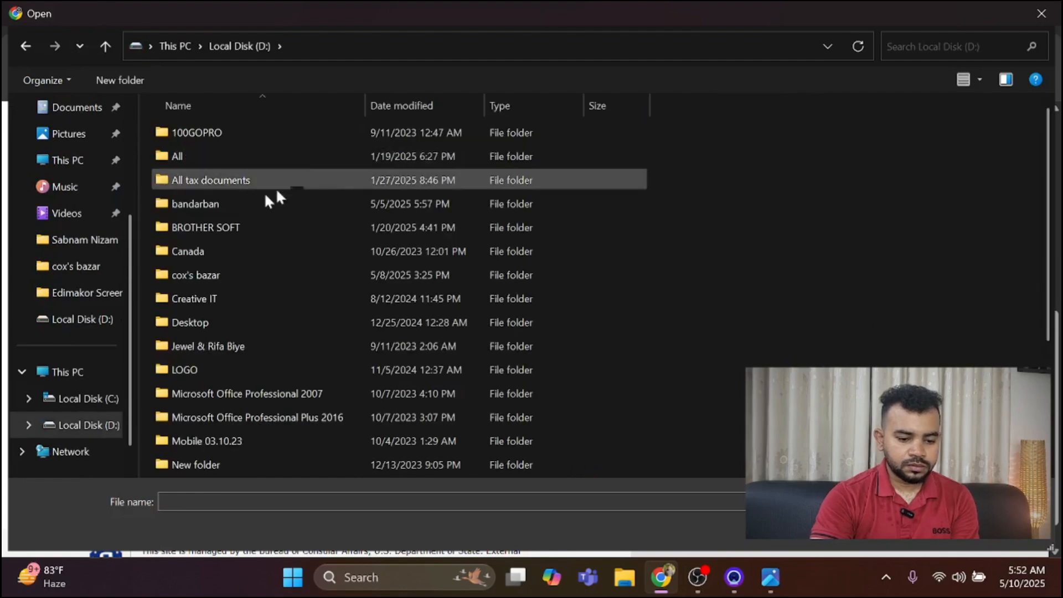
# Step: Open the All folder on D: and choose 77.jpg as the photo
pyautogui.doubleClick(203, 203)
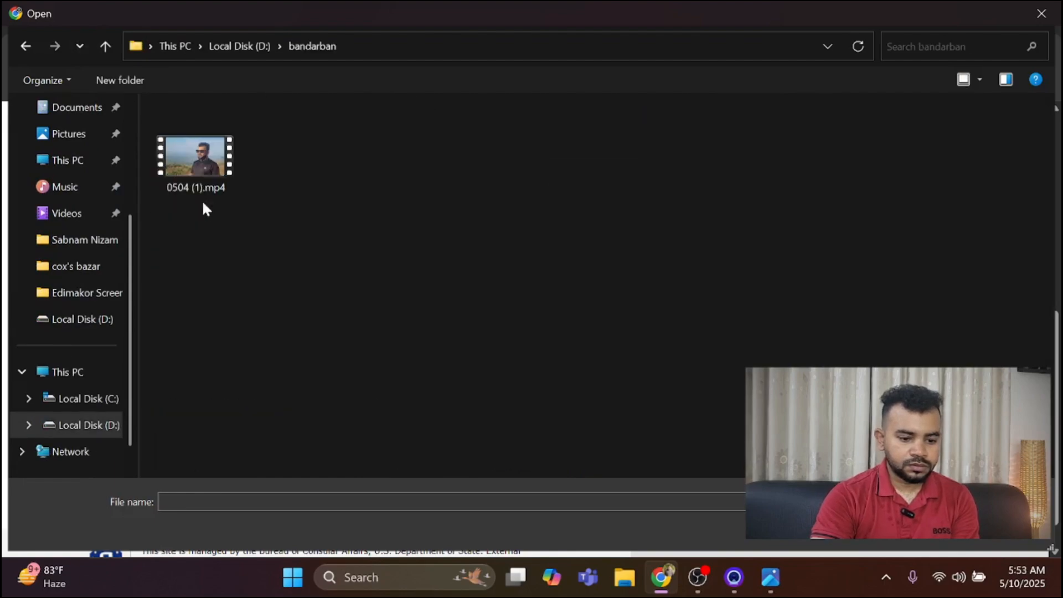
pyautogui.click(105, 46)
pyautogui.click(204, 160)
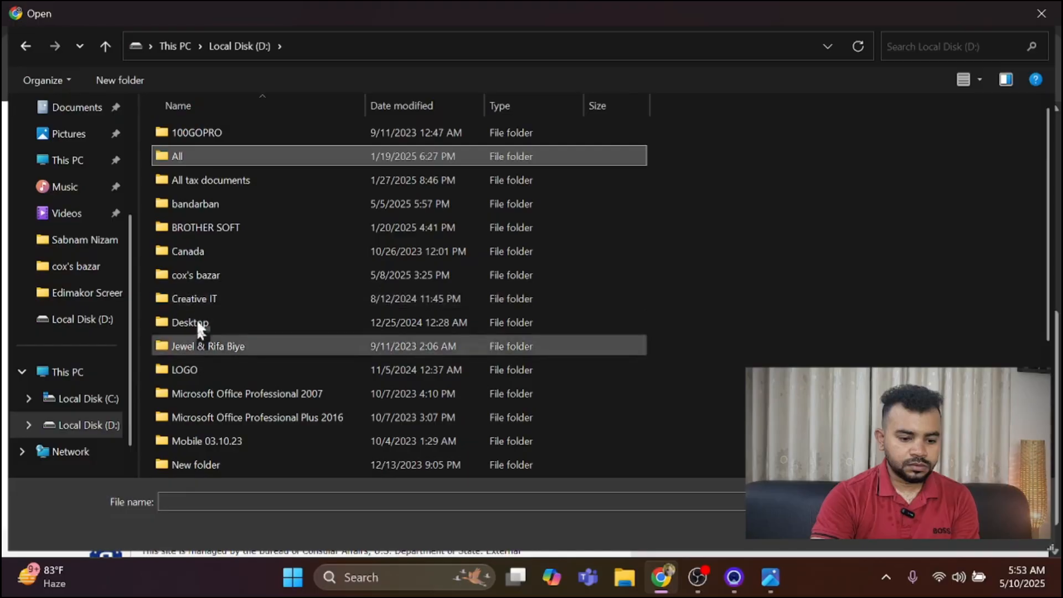
pyautogui.doubleClick(201, 158)
pyautogui.scroll(-2, 347, 238)
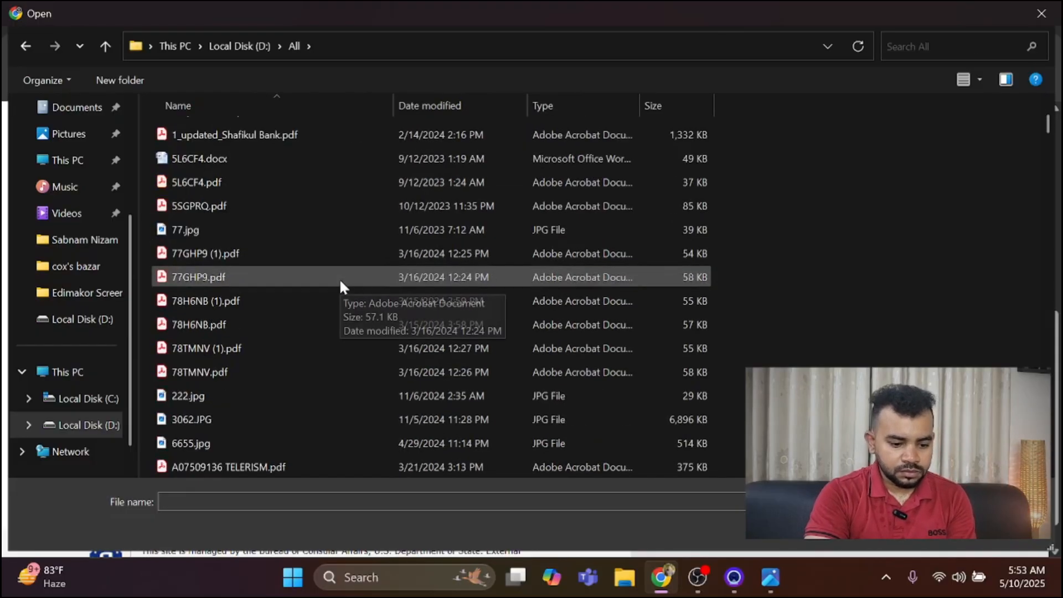
pyautogui.click(210, 227)
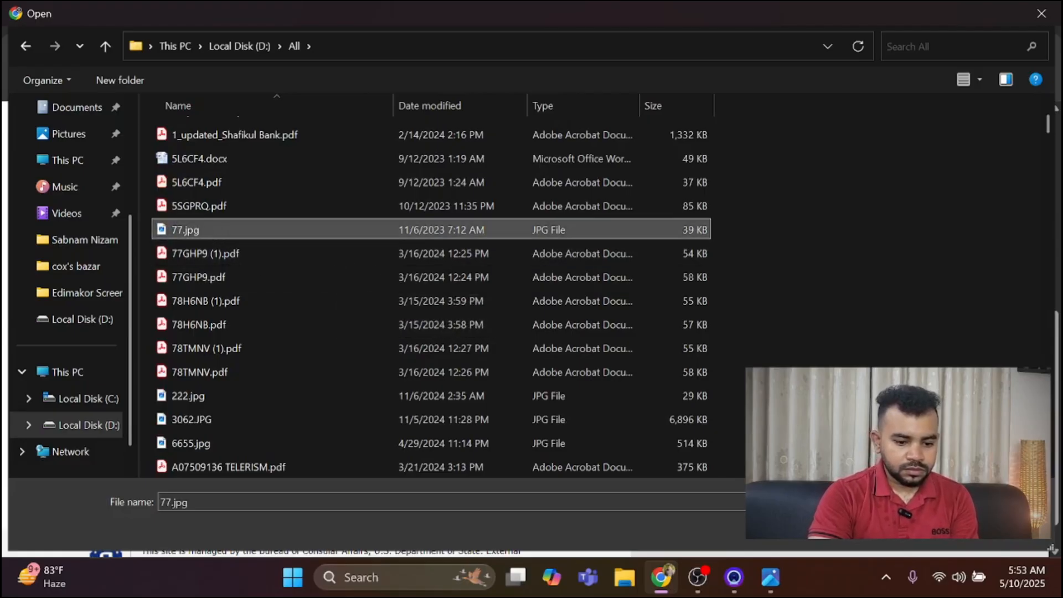
pyautogui.click(911, 540)
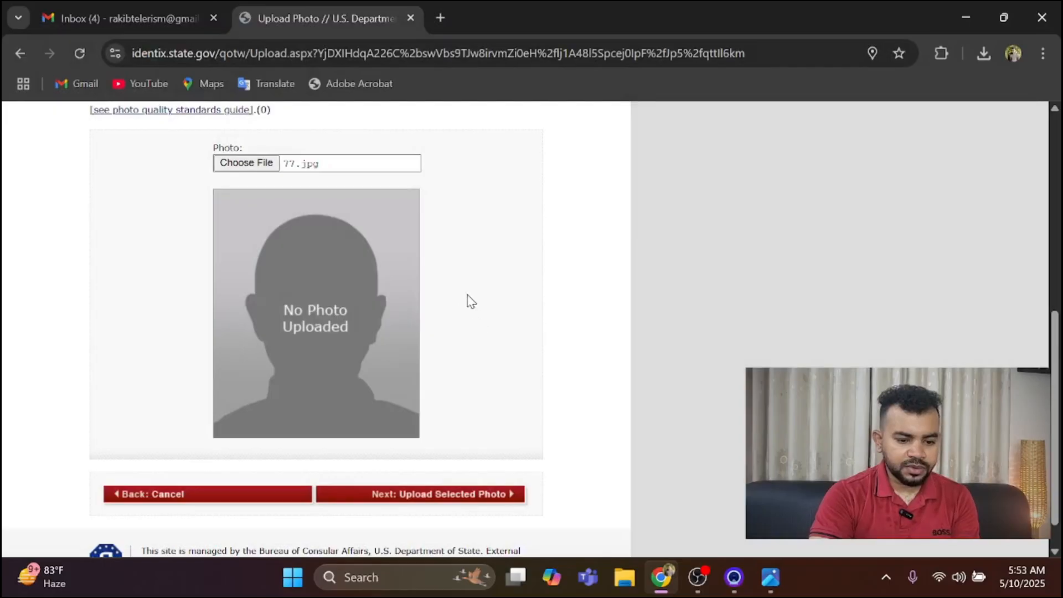
# Step: Upload 77.jpg and check that the photo quality result shows it accepted
pyautogui.scroll(-1, 471, 310)
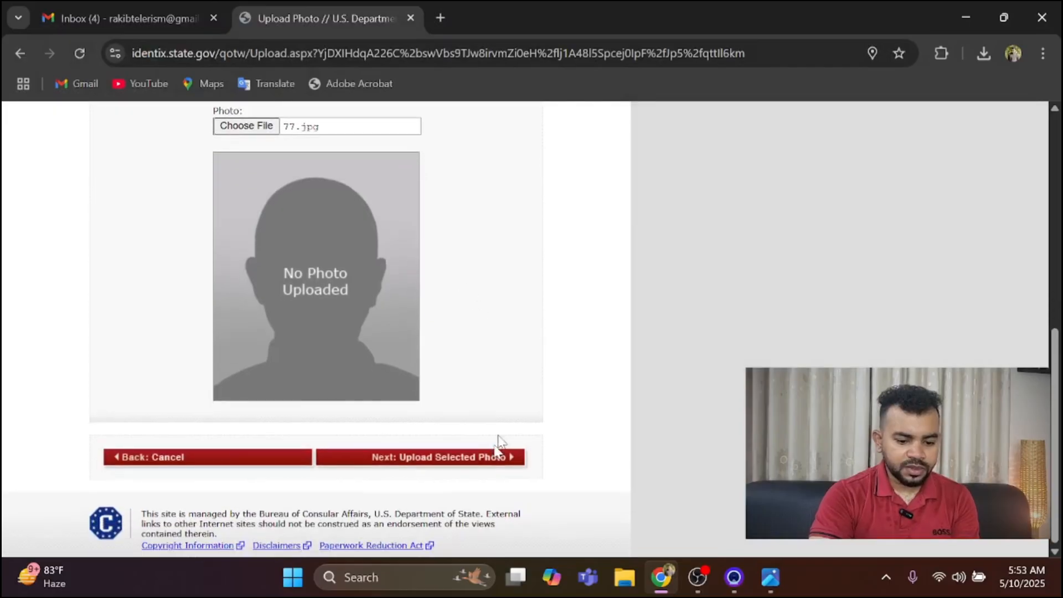
pyautogui.click(457, 459)
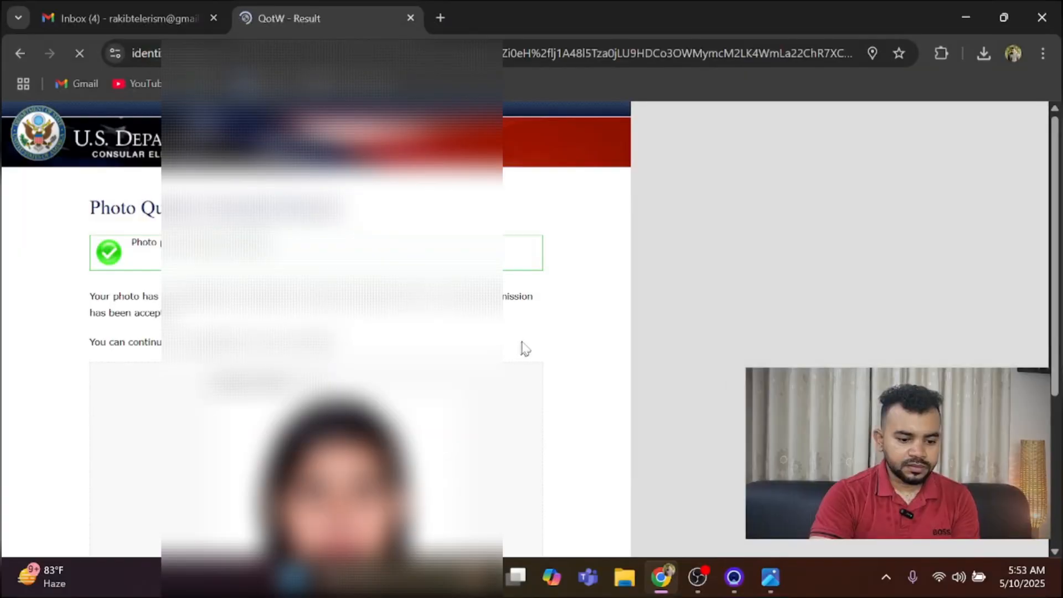
pyautogui.scroll(-3, 540, 345)
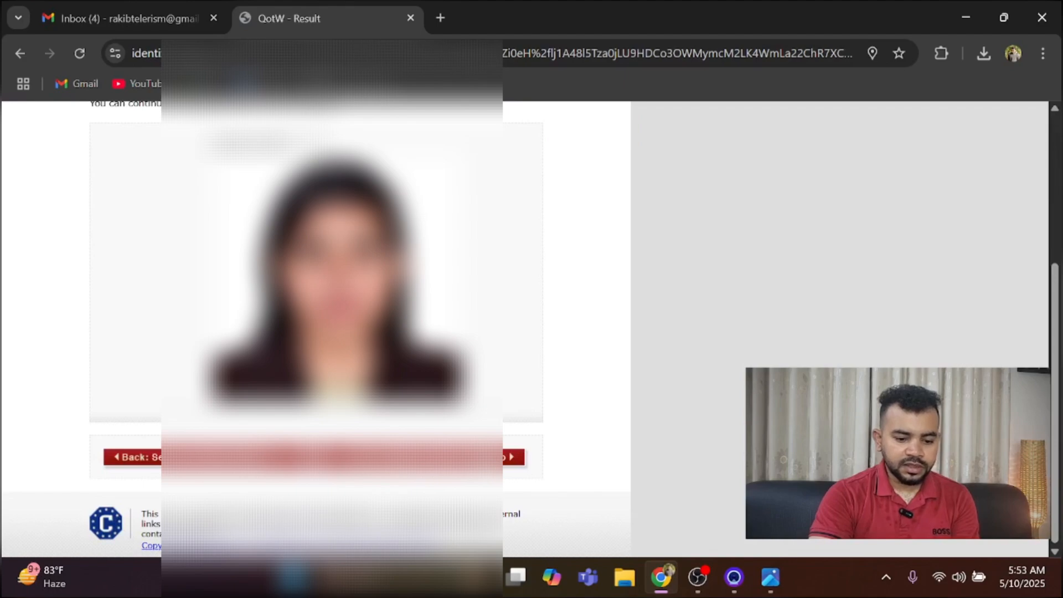
pyautogui.scroll(4, 316, 332)
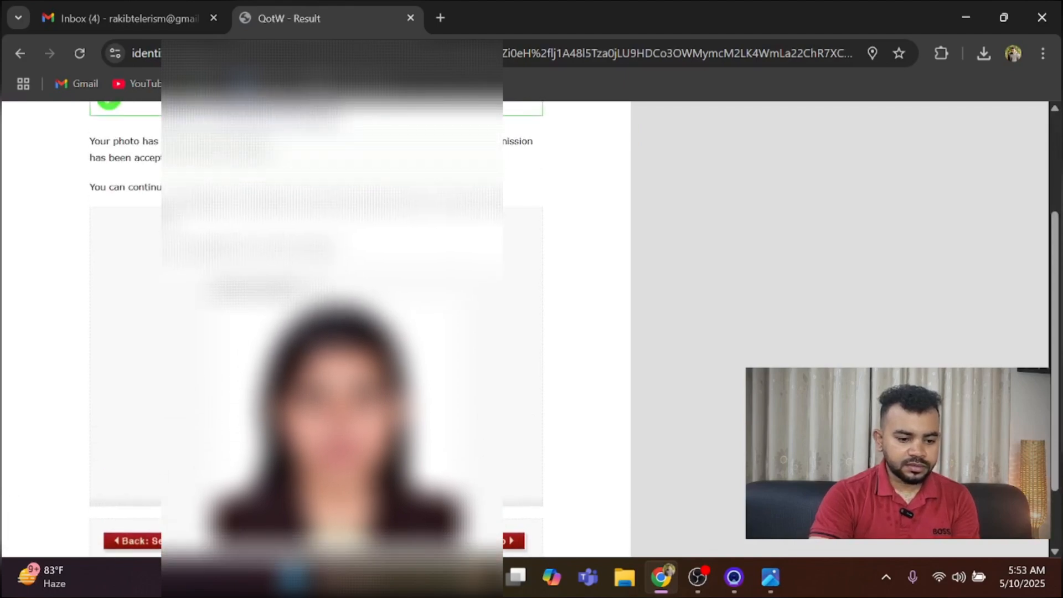
pyautogui.scroll(-4, 316, 332)
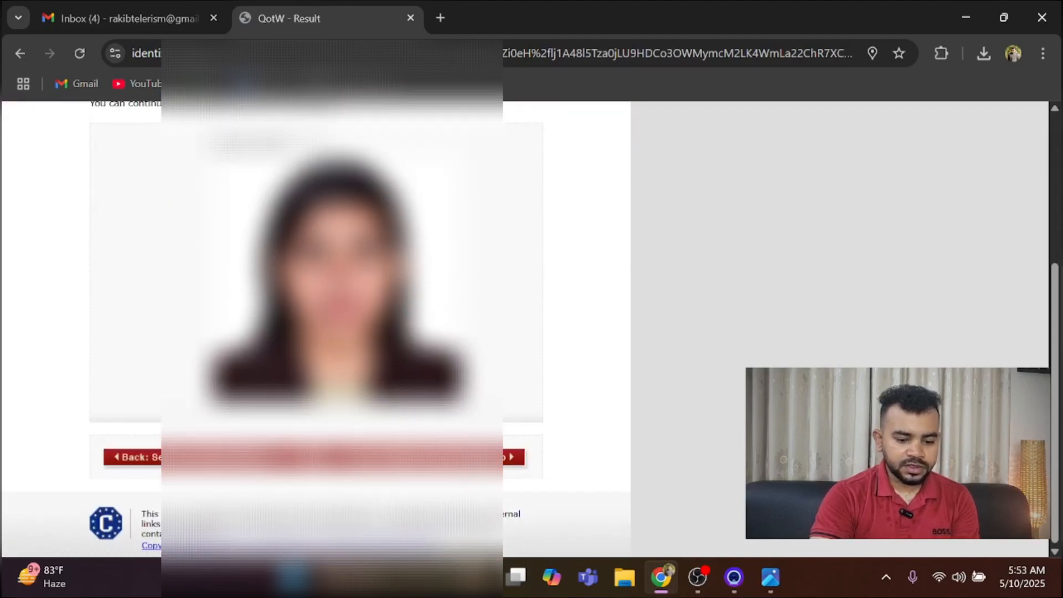
# Step: Continue with the accepted photo and move past the Confirm Photo page
pyautogui.scroll(4, 517, 330)
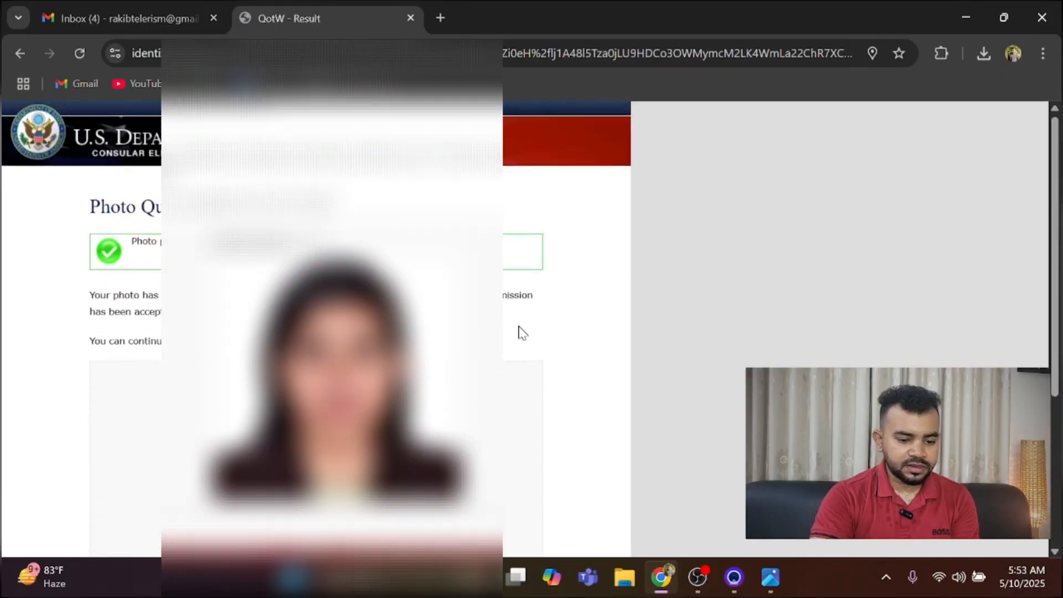
pyautogui.scroll(-4, 521, 335)
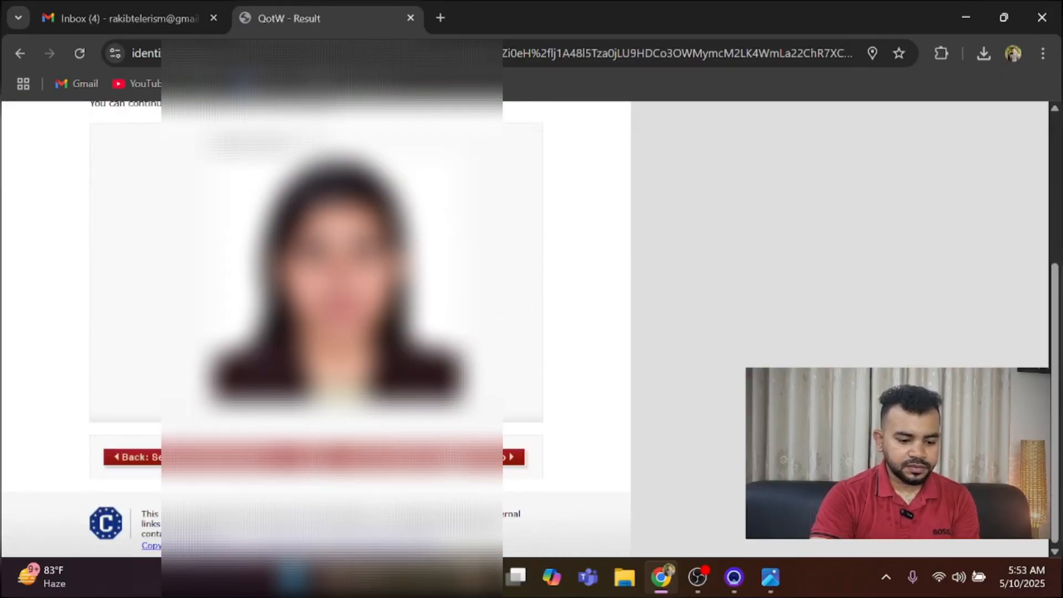
pyautogui.click(477, 457)
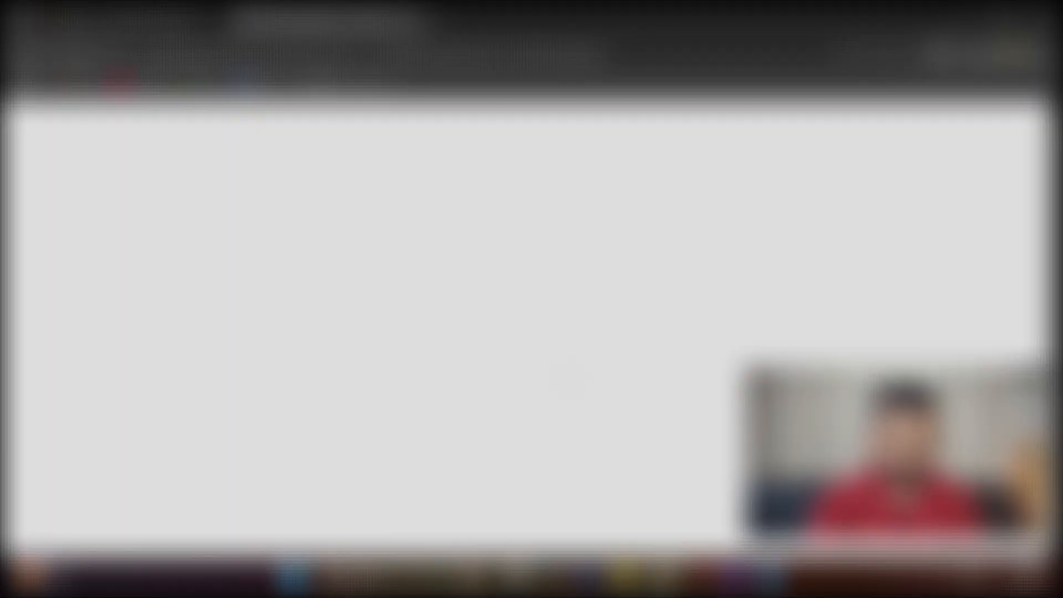
pyautogui.scroll(-1, 470, 394)
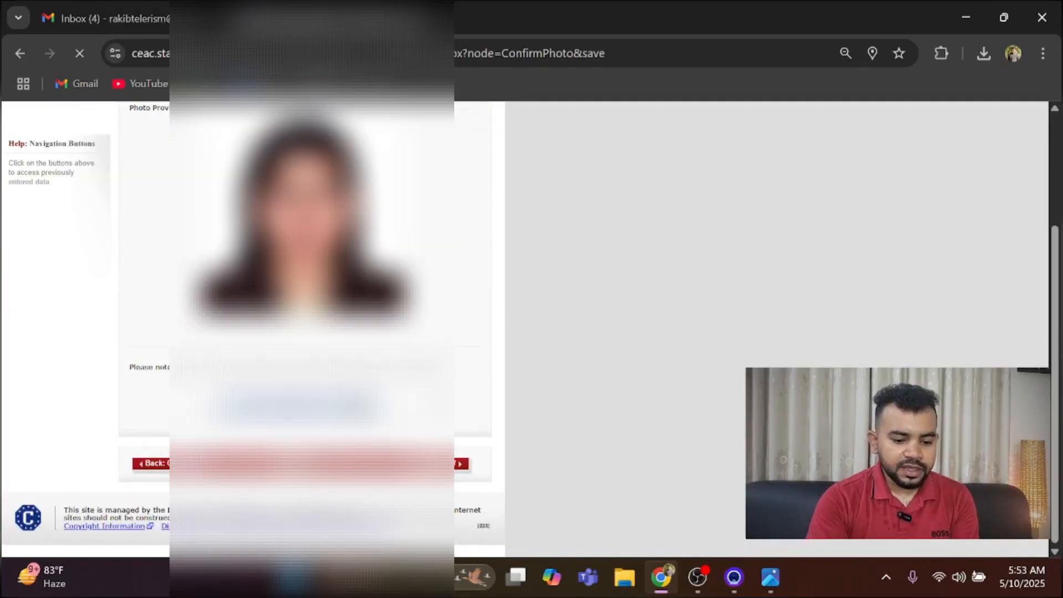
pyautogui.click(460, 464)
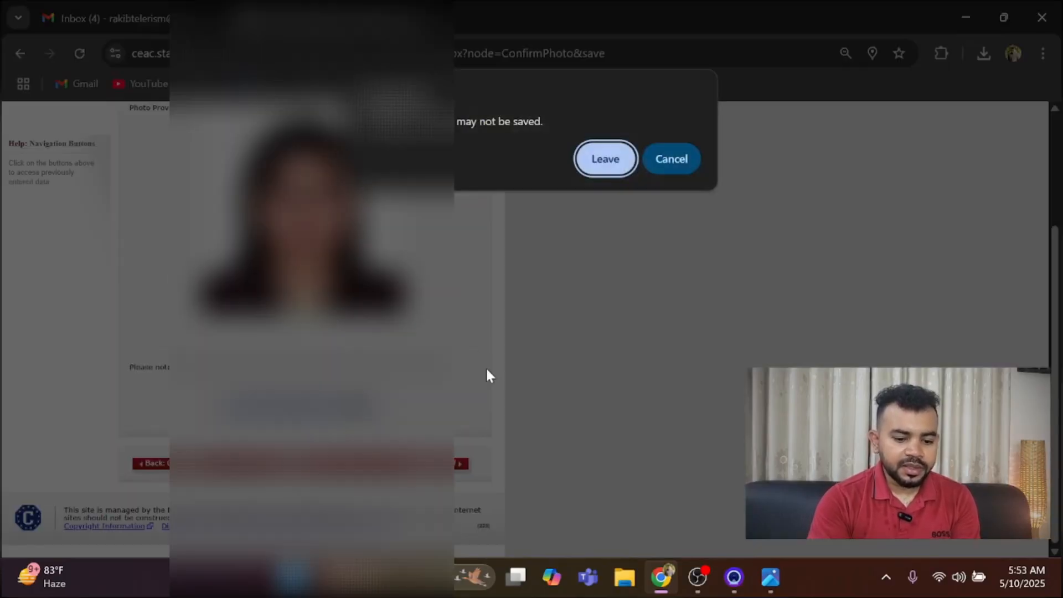
# Step: Confirm leaving the page and step through the Travel, U.S. Contact and Family review sections
pyautogui.click(603, 163)
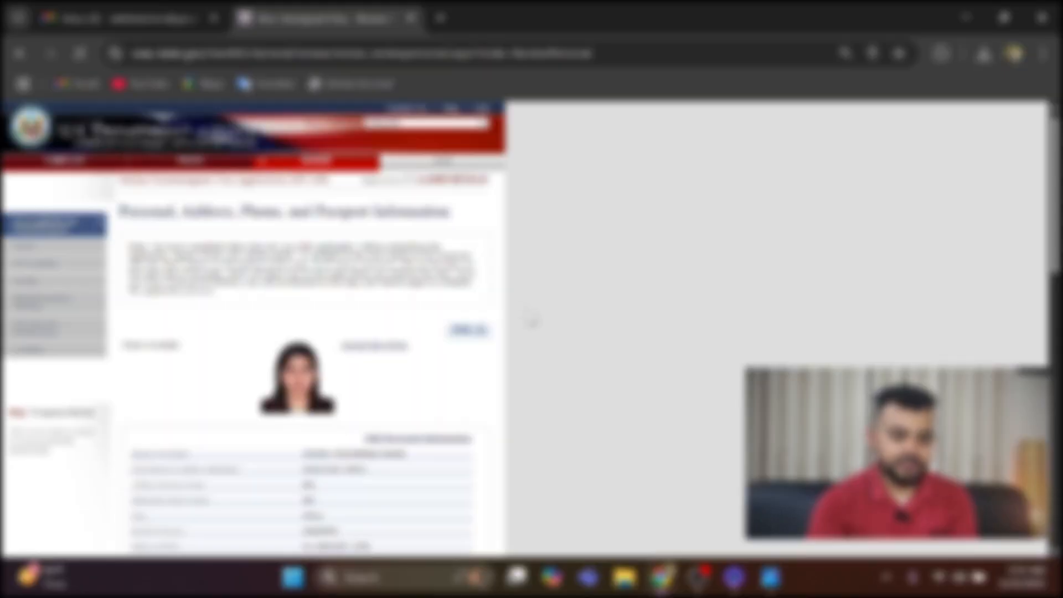
pyautogui.scroll(-2, 501, 300)
pyautogui.scroll(-7, 503, 301)
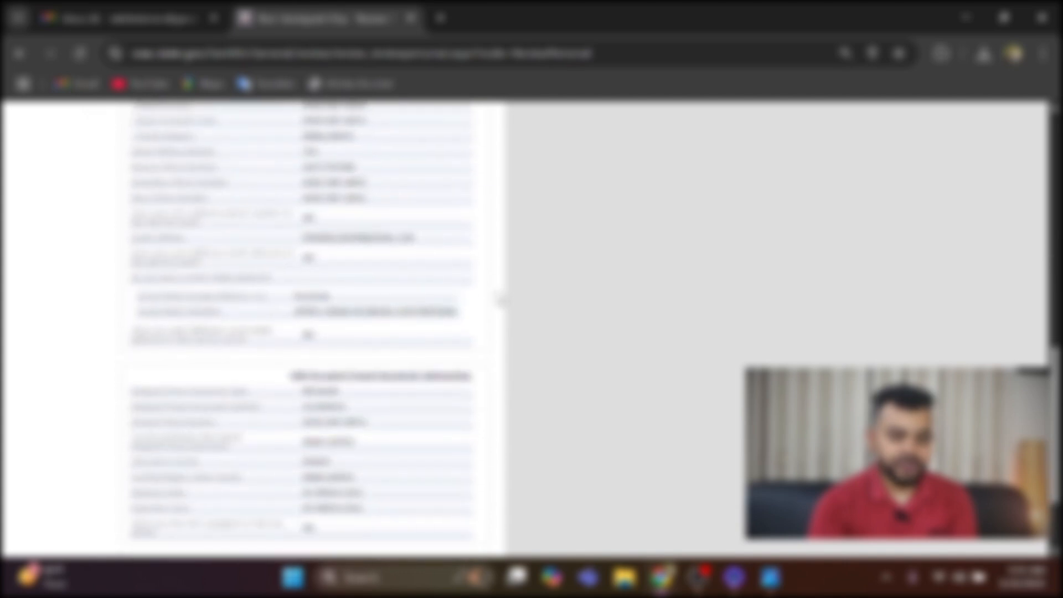
pyautogui.click(438, 464)
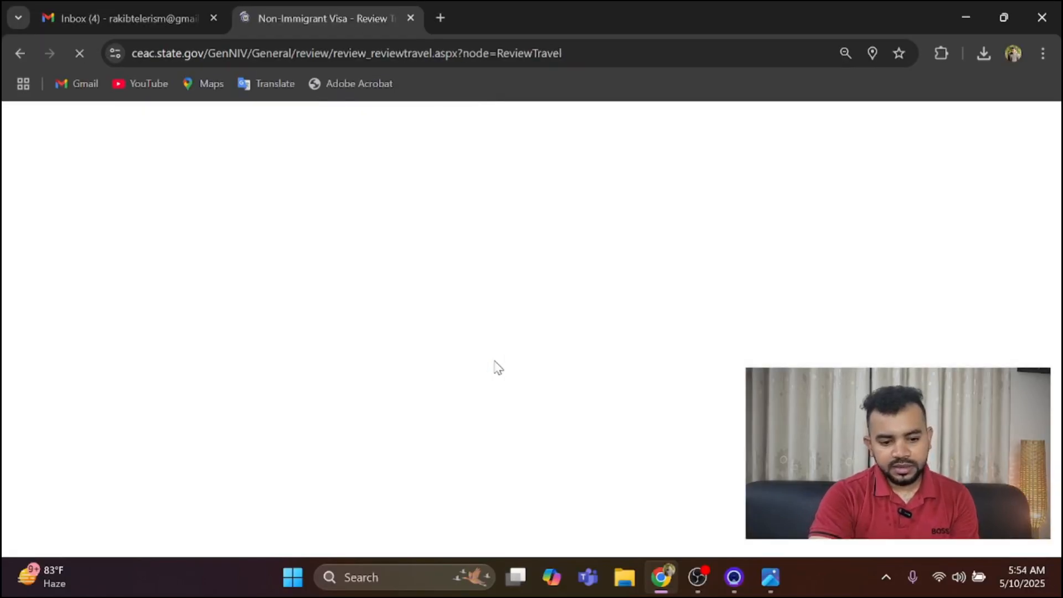
pyautogui.scroll(-5, 496, 366)
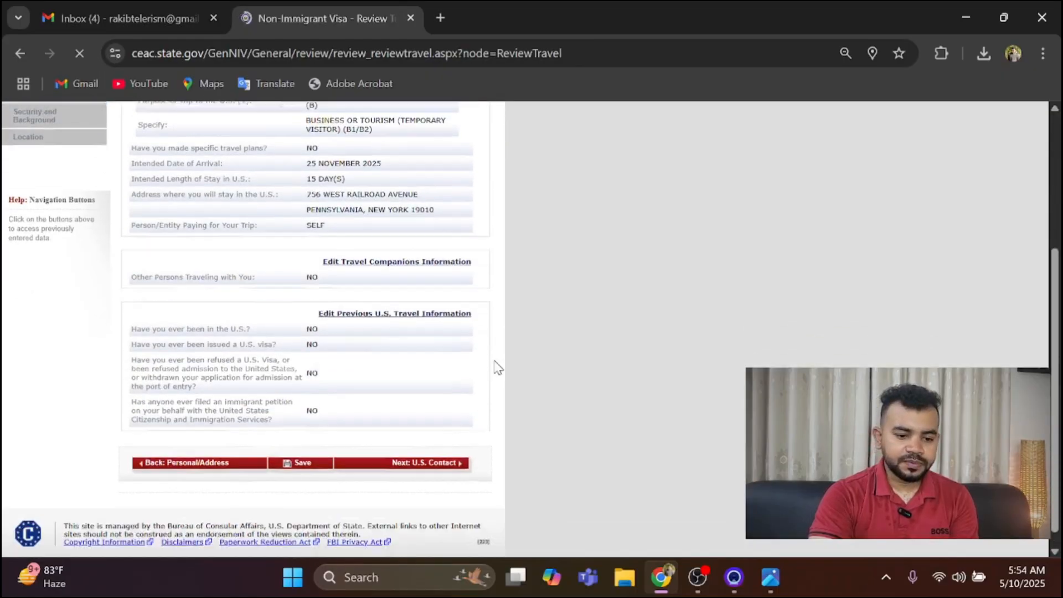
pyautogui.click(441, 447)
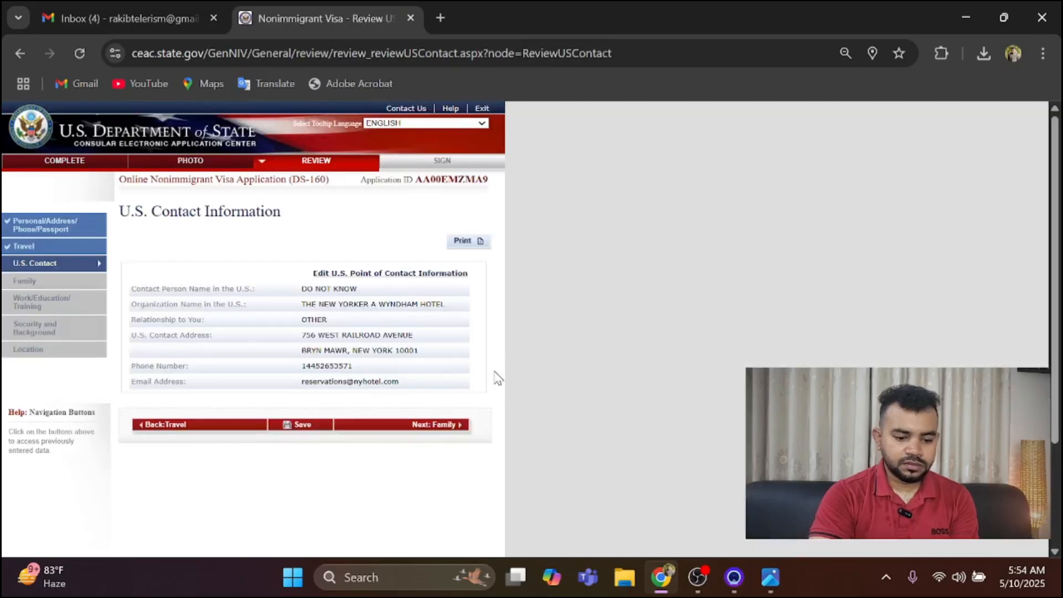
pyautogui.scroll(-3, 490, 374)
pyautogui.click(435, 287)
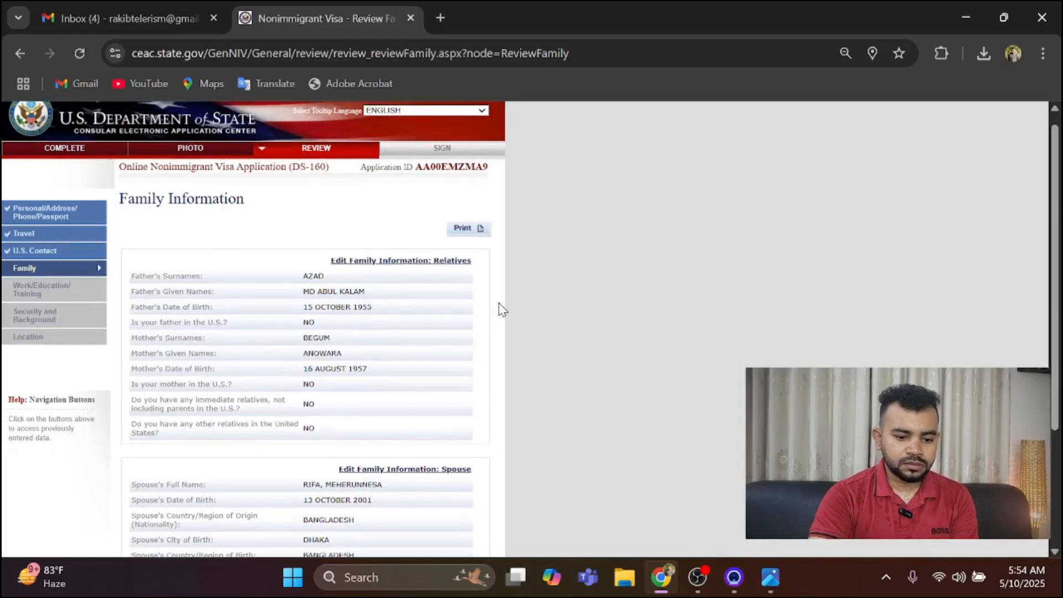
# Step: Review the Work/Education/Training section, then scroll through the all-NO Security and Background review
pyautogui.scroll(-5, 498, 306)
pyautogui.click(411, 446)
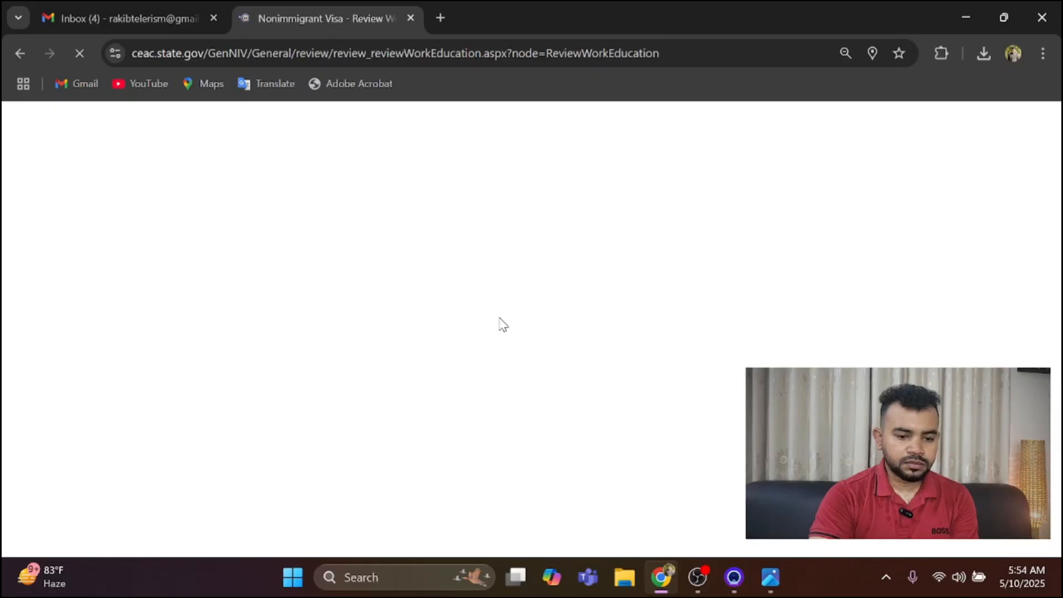
pyautogui.scroll(-5, 502, 324)
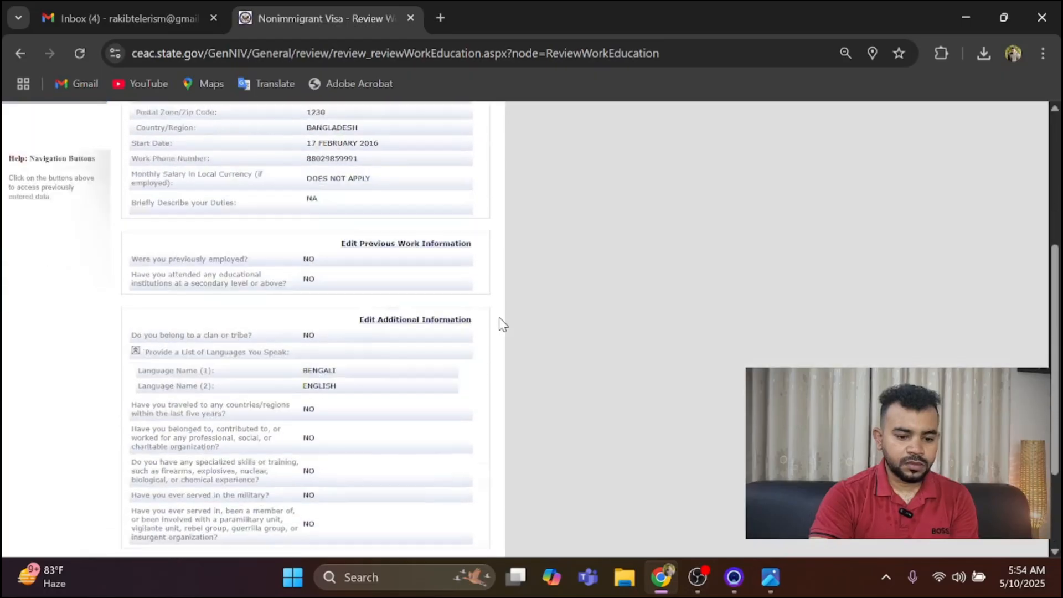
pyautogui.scroll(-3, 502, 324)
pyautogui.click(399, 449)
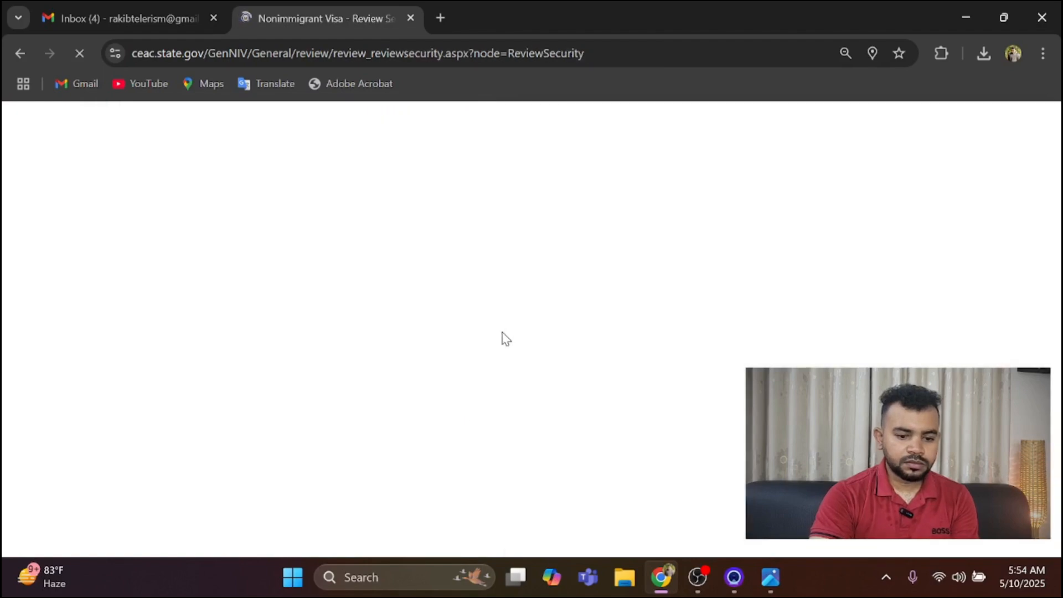
pyautogui.scroll(-8, 506, 338)
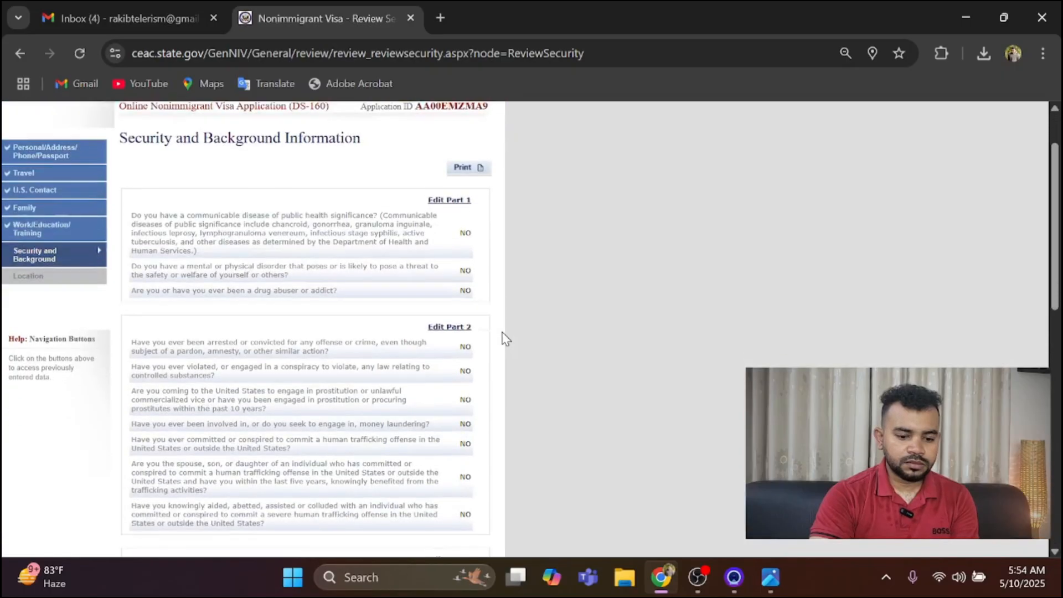
pyautogui.scroll(-7, 505, 338)
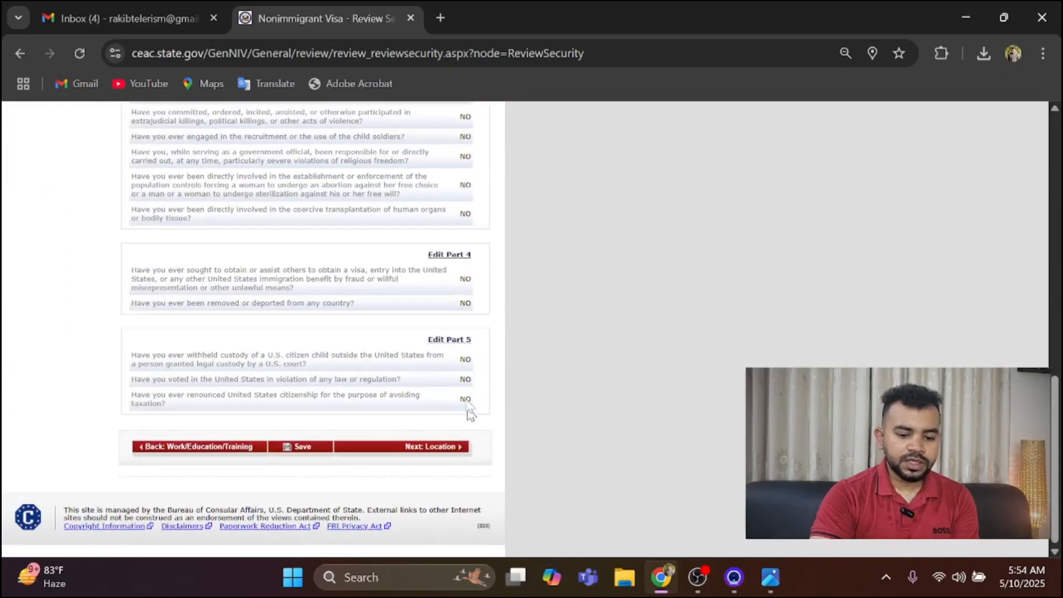
pyautogui.scroll(15, 482, 270)
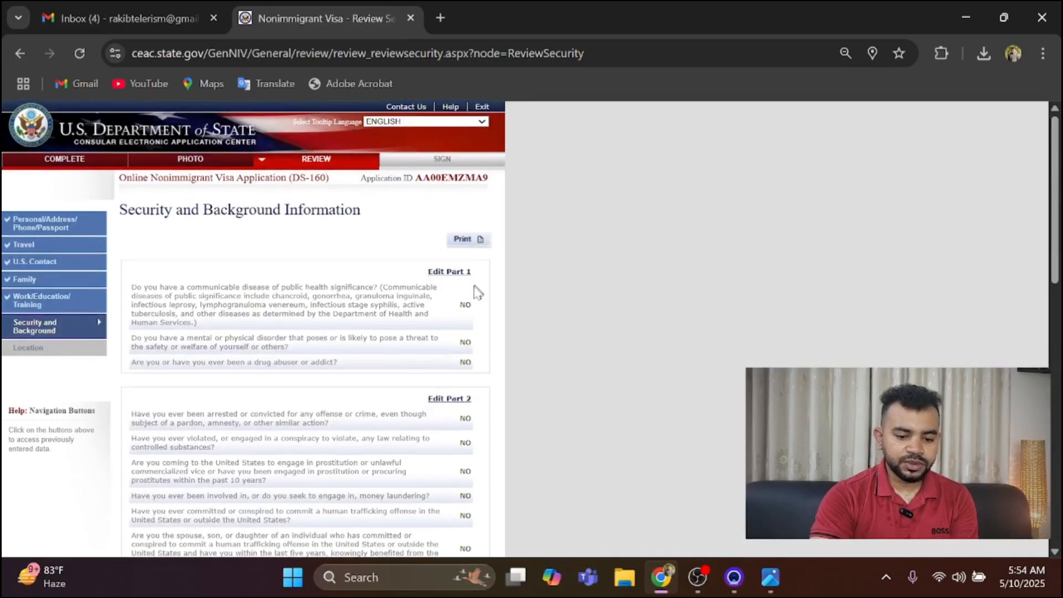
pyautogui.scroll(-14, 476, 294)
pyautogui.scroll(-1, 473, 302)
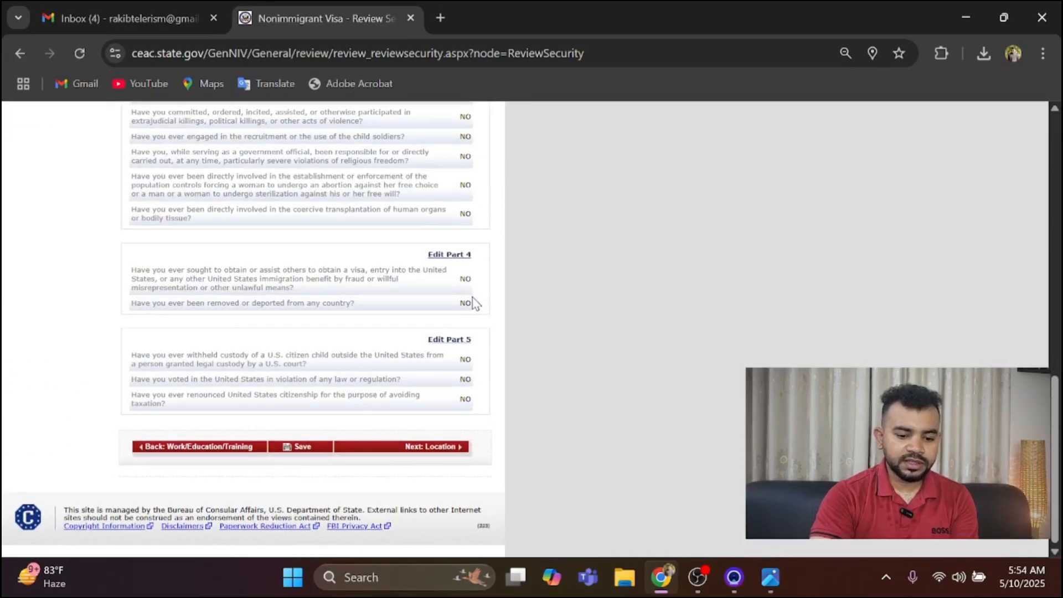
# Step: Go to the Location review, save the application, then exit and confirm saving the data
pyautogui.click(407, 451)
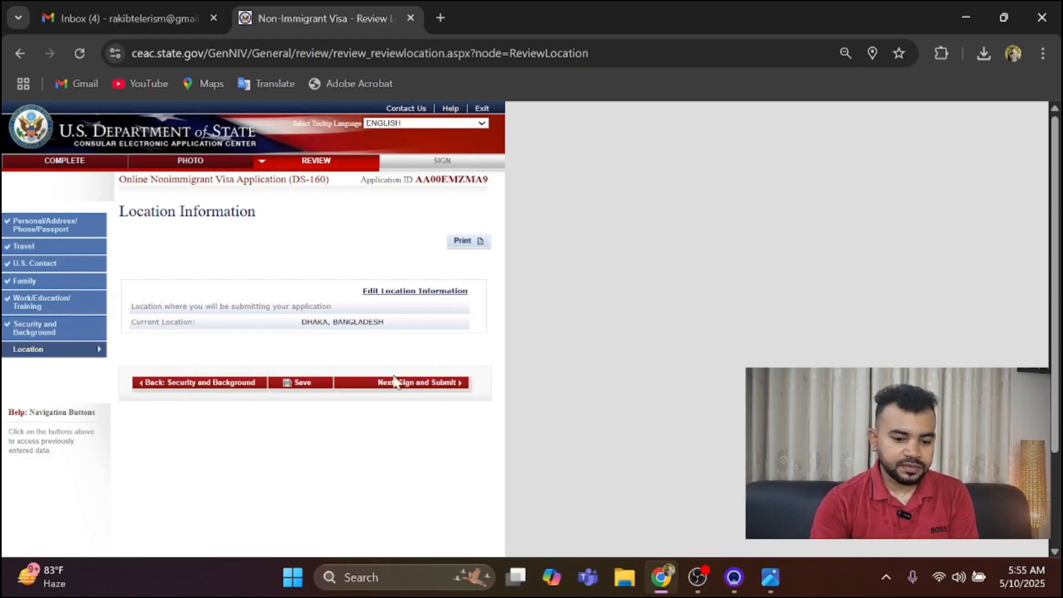
pyautogui.click(288, 386)
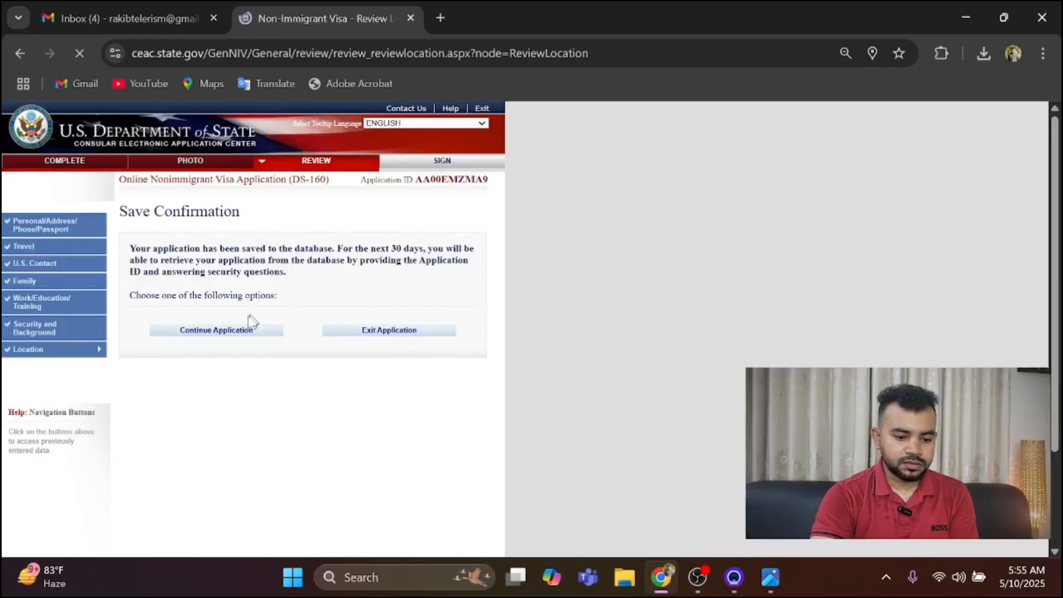
pyautogui.click(390, 338)
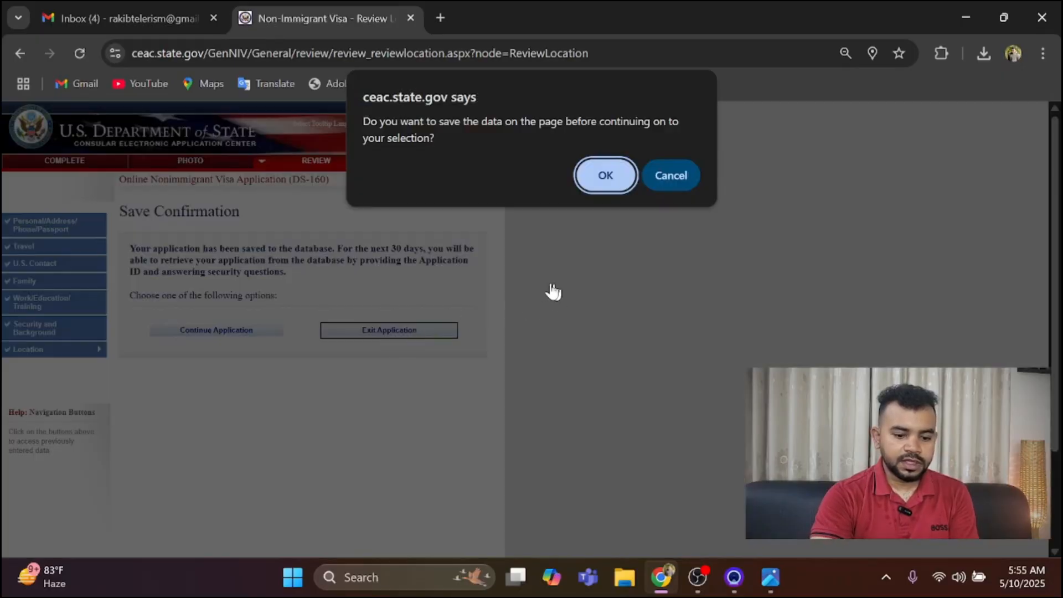
pyautogui.click(606, 176)
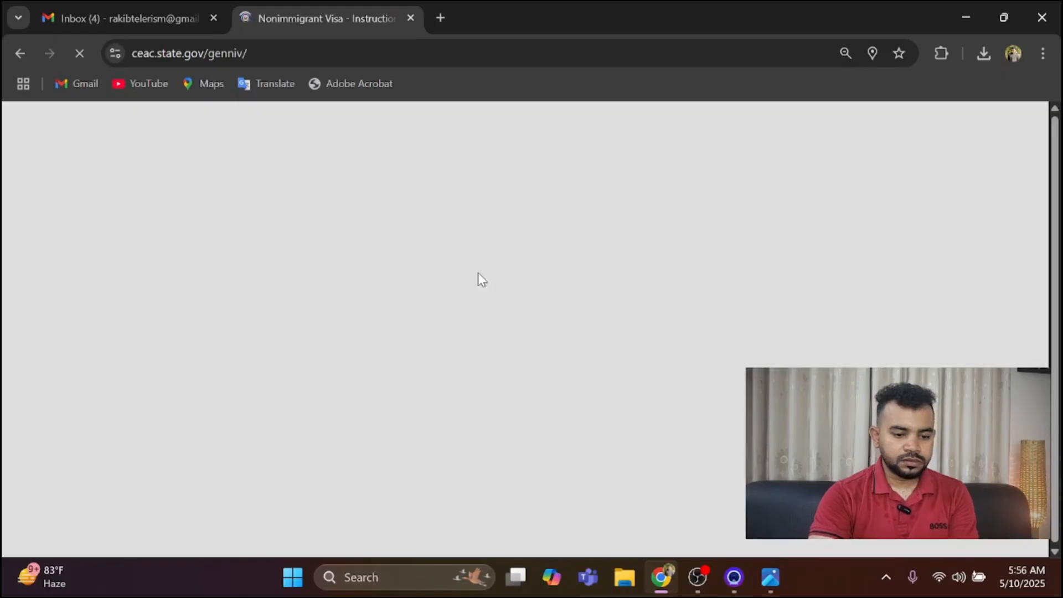
# Step: Select BANGLADESH, DHAKA as the location, enter the security code, and choose Retrieve an Application
pyautogui.scroll(-2, 454, 288)
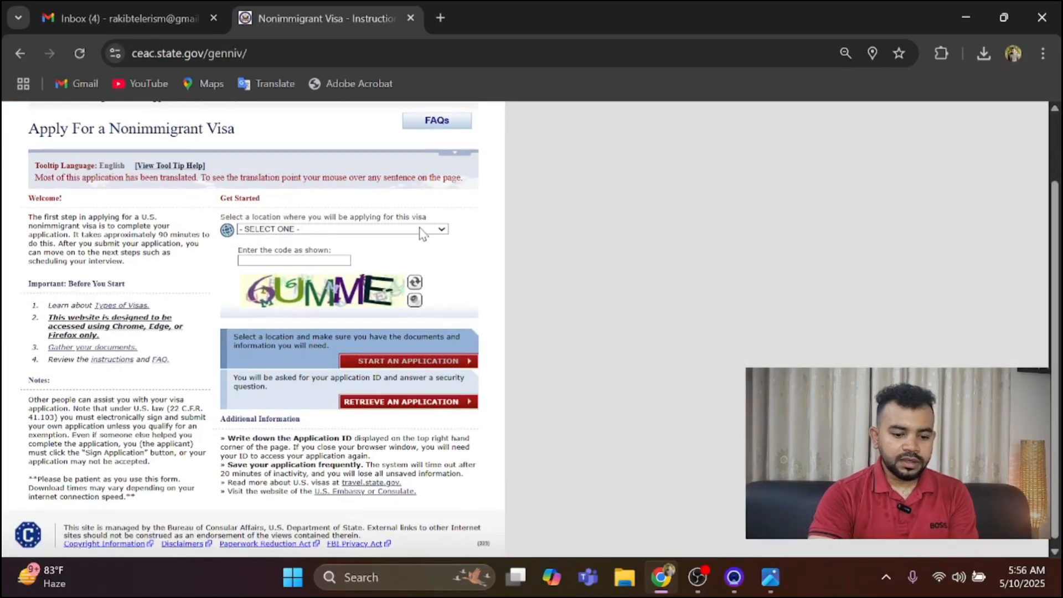
pyautogui.click(428, 233)
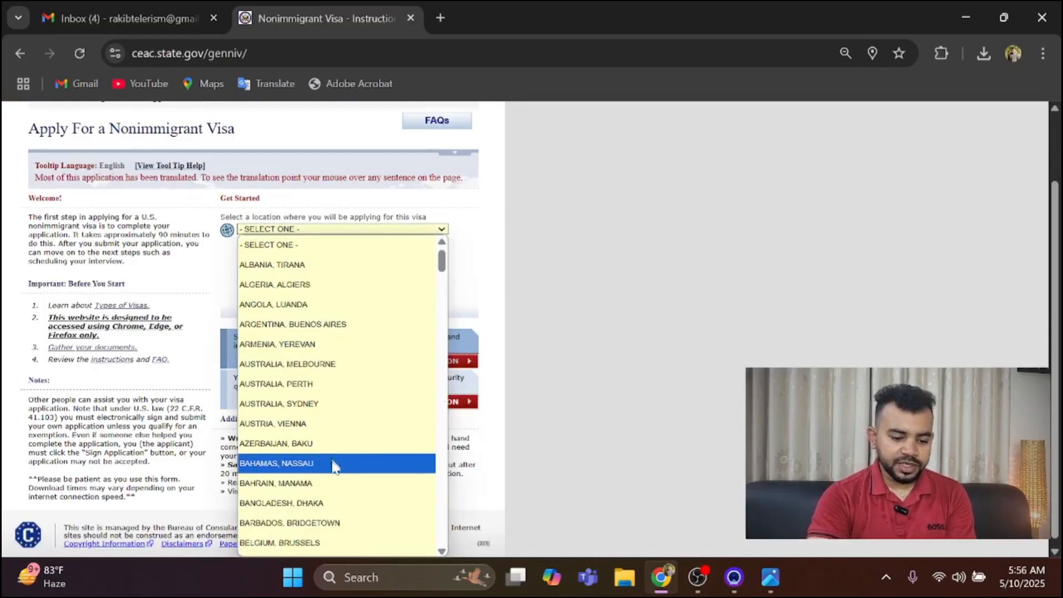
pyautogui.click(302, 502)
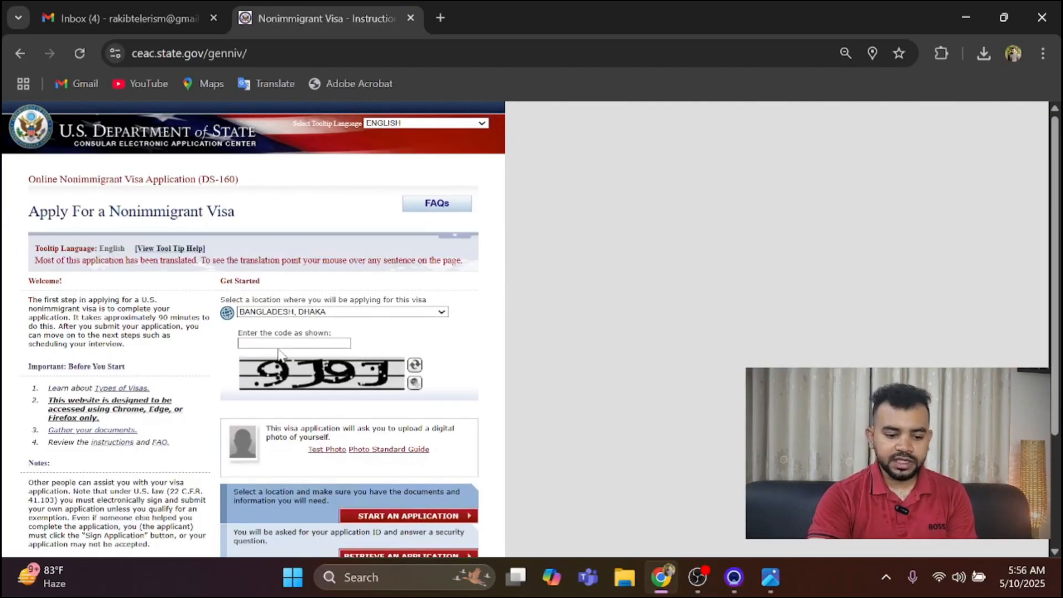
pyautogui.write('9J9J')
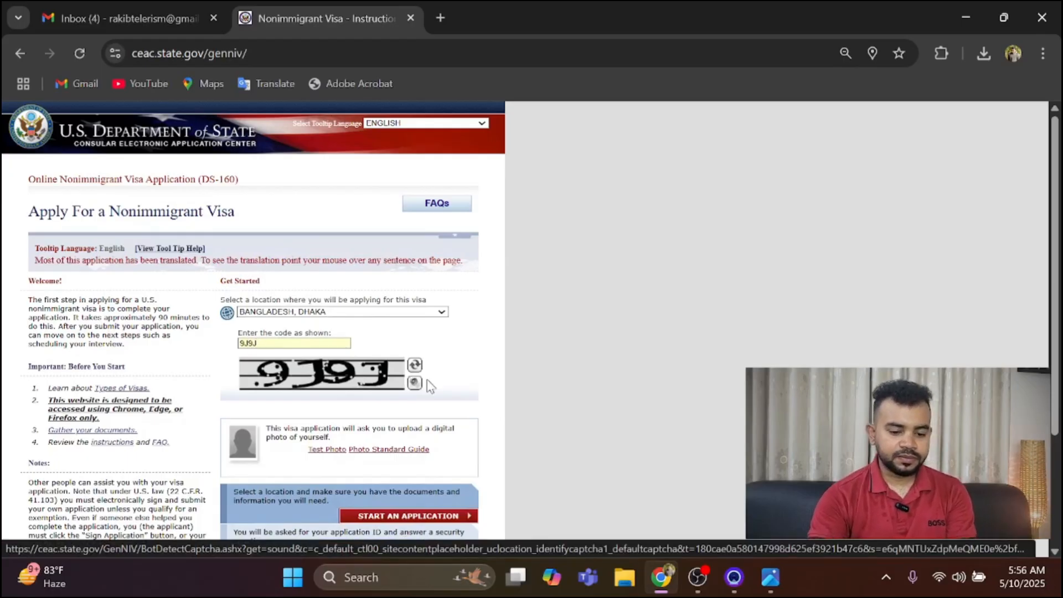
pyautogui.scroll(-1, 414, 382)
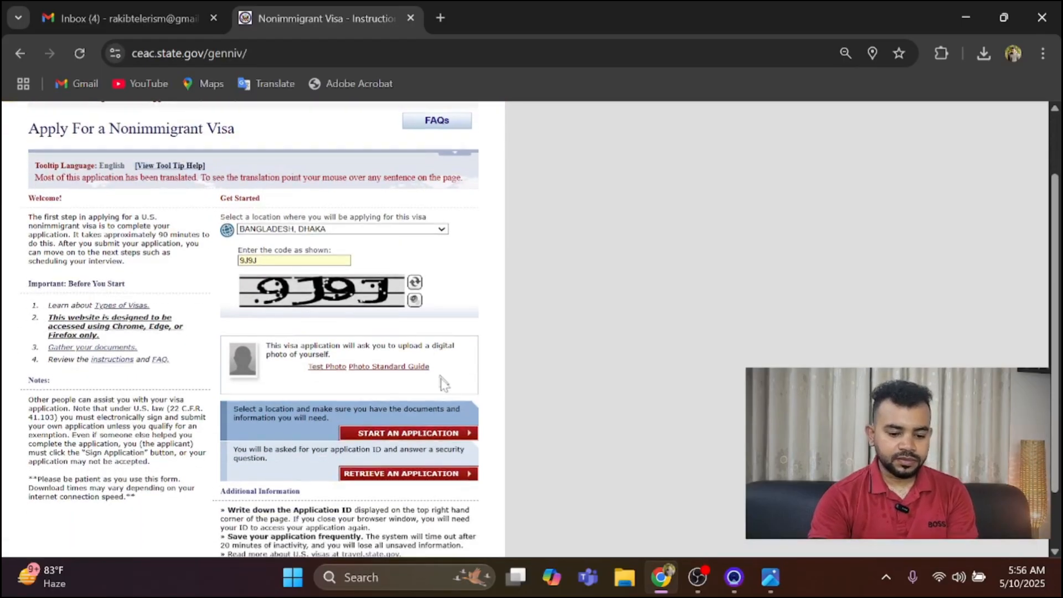
pyautogui.click(403, 475)
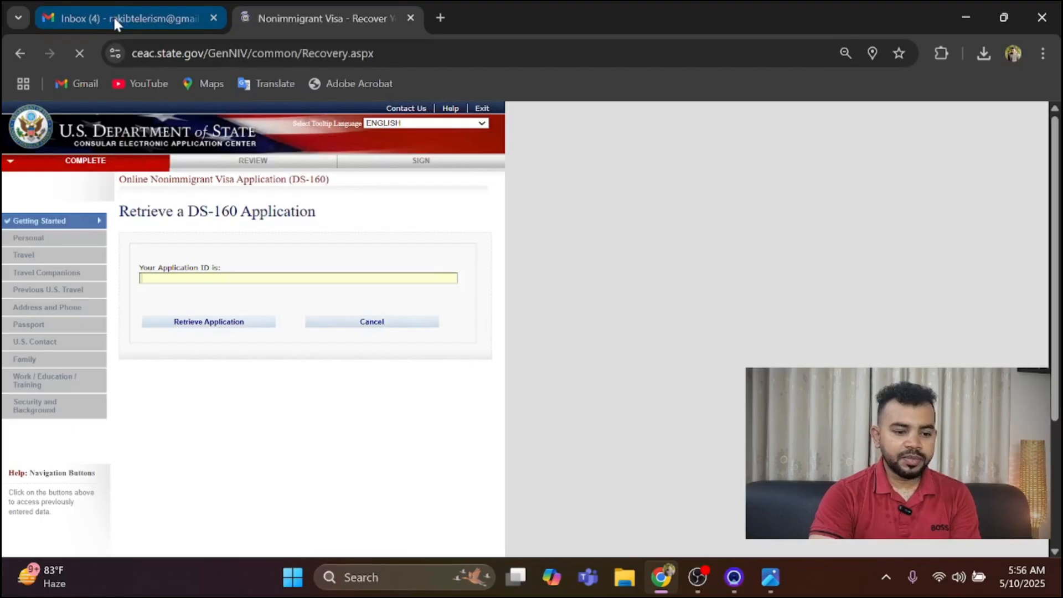
# Step: Copy the application ID from the email draft, paste it into Application ID, and submit it
pyautogui.click(113, 15)
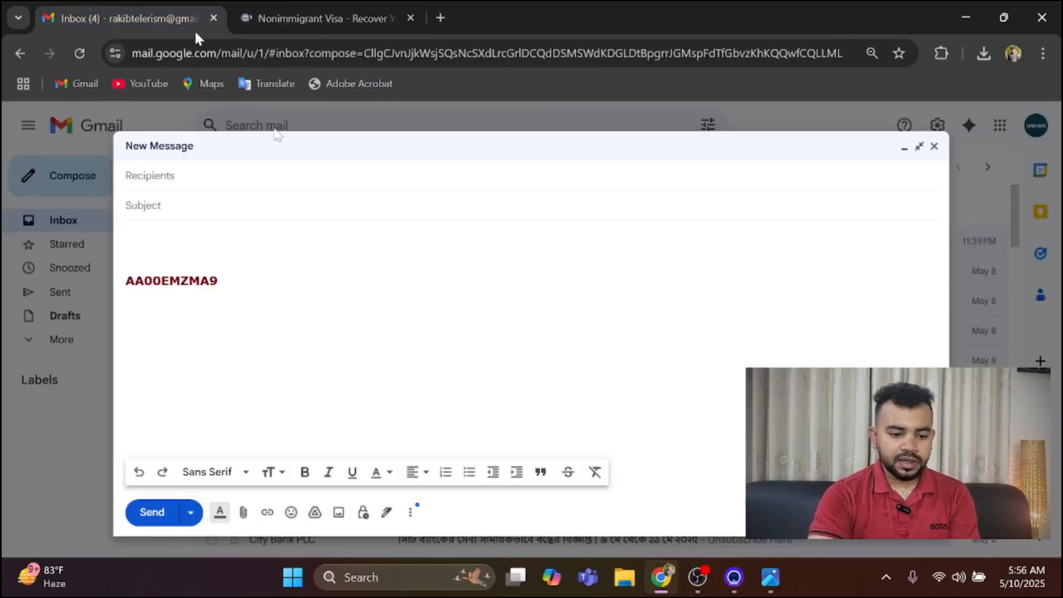
pyautogui.doubleClick(183, 280)
pyautogui.hotkey('ctrl', 'c')
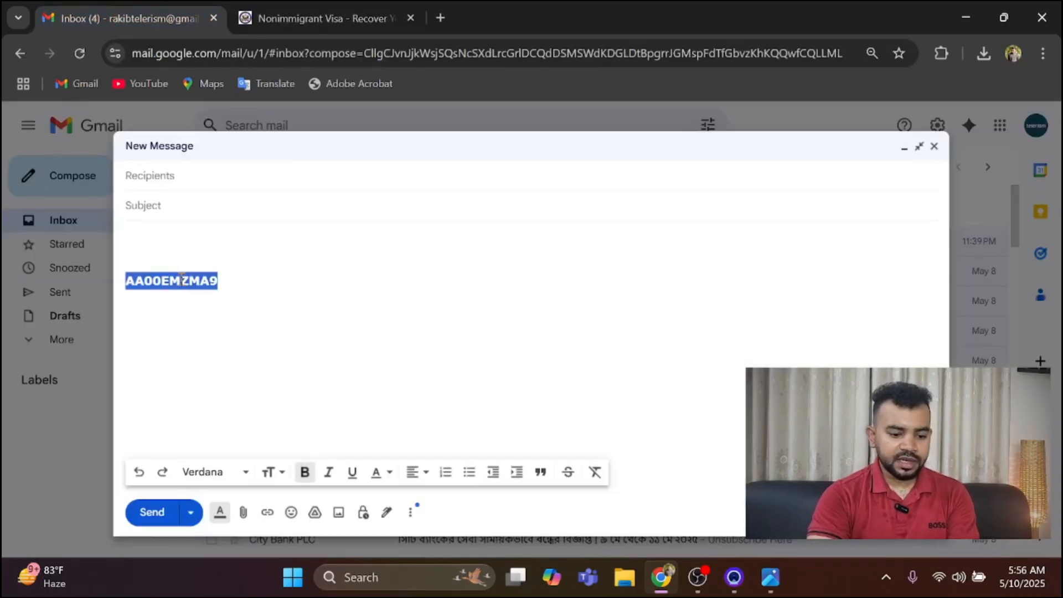
pyautogui.click(297, 17)
pyautogui.click(244, 279)
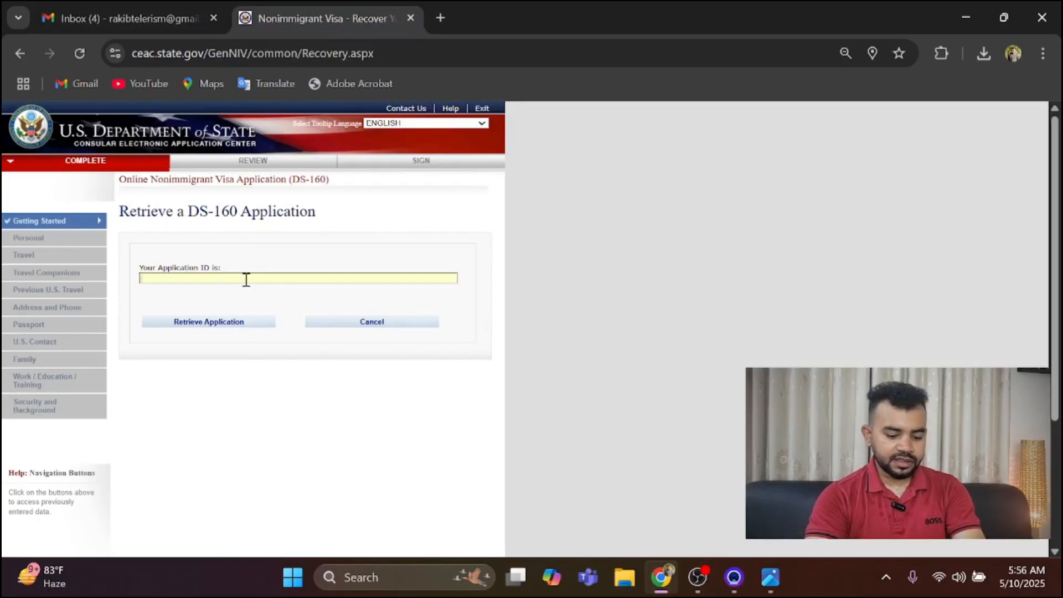
pyautogui.hotkey('ctrl', 'v')
pyautogui.click(222, 322)
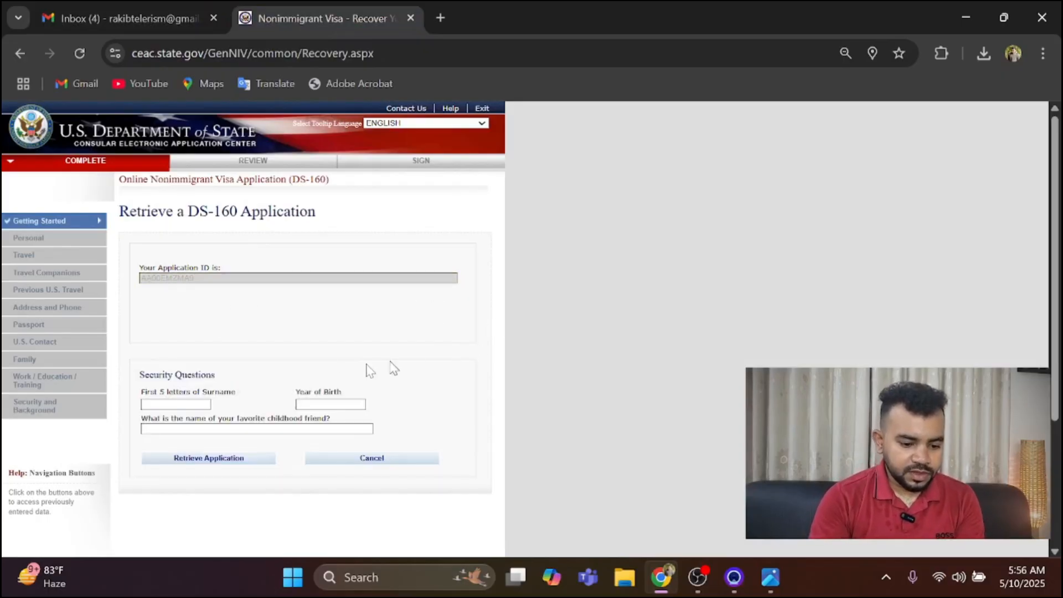
# Step: Enter the surname letters, birth year and childhood friend security answers, then retrieve the application
pyautogui.click(192, 402)
pyautogui.write('HASAN')
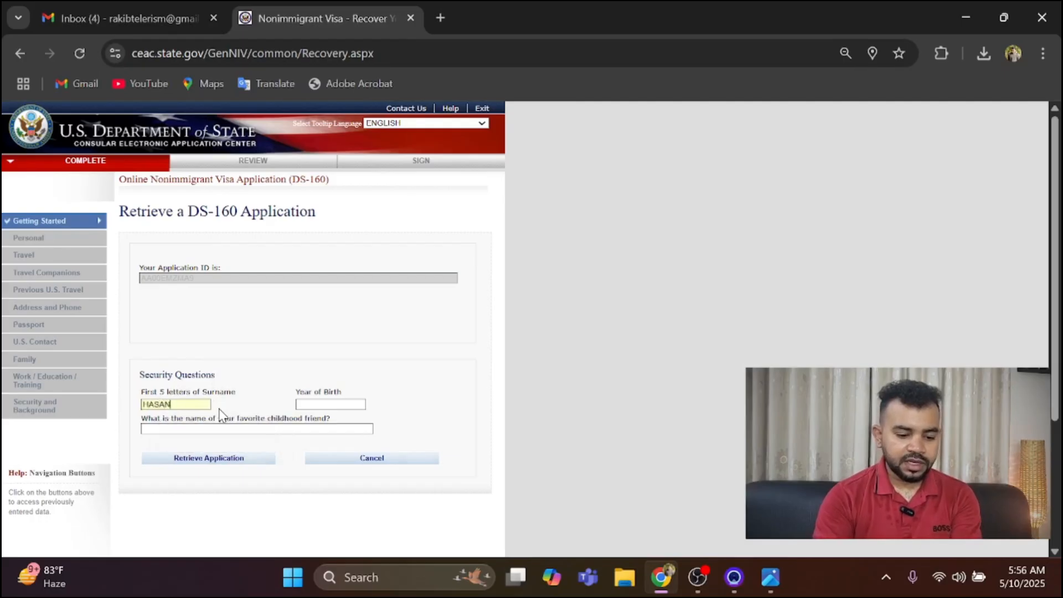
pyautogui.click(311, 405)
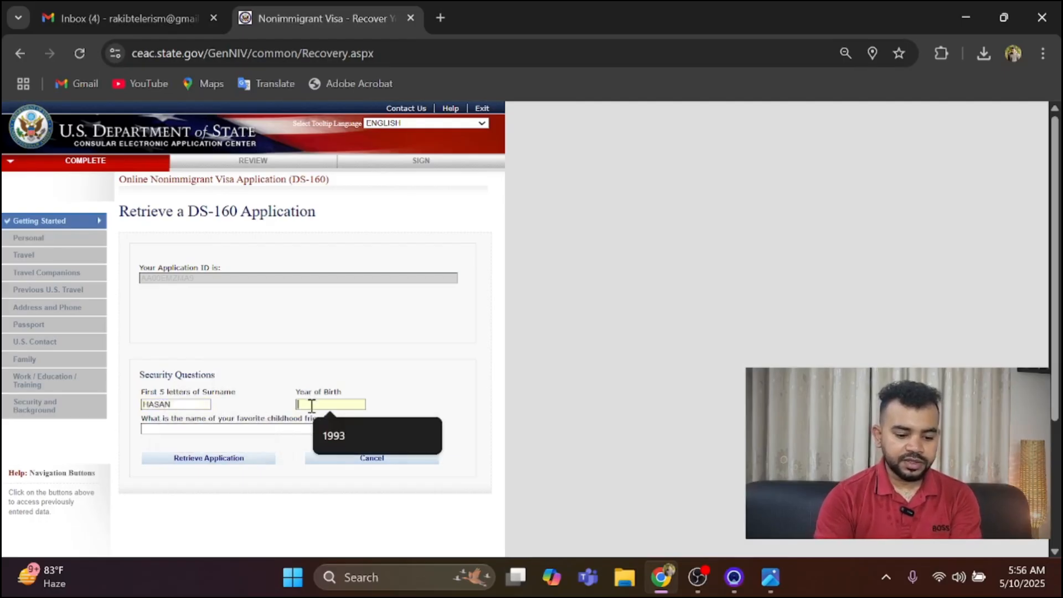
pyautogui.write('19')
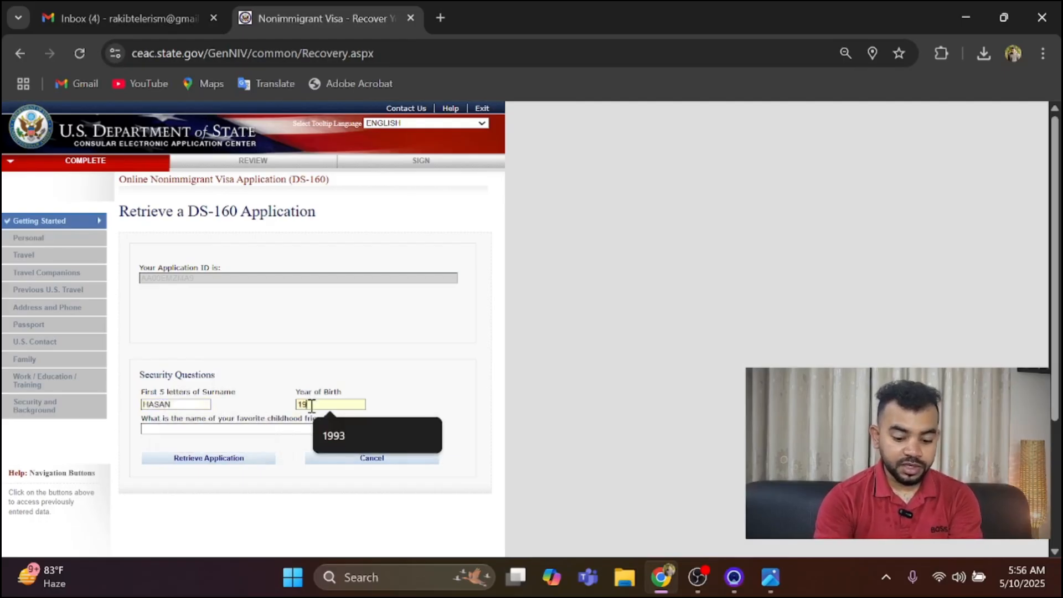
pyautogui.write('94')
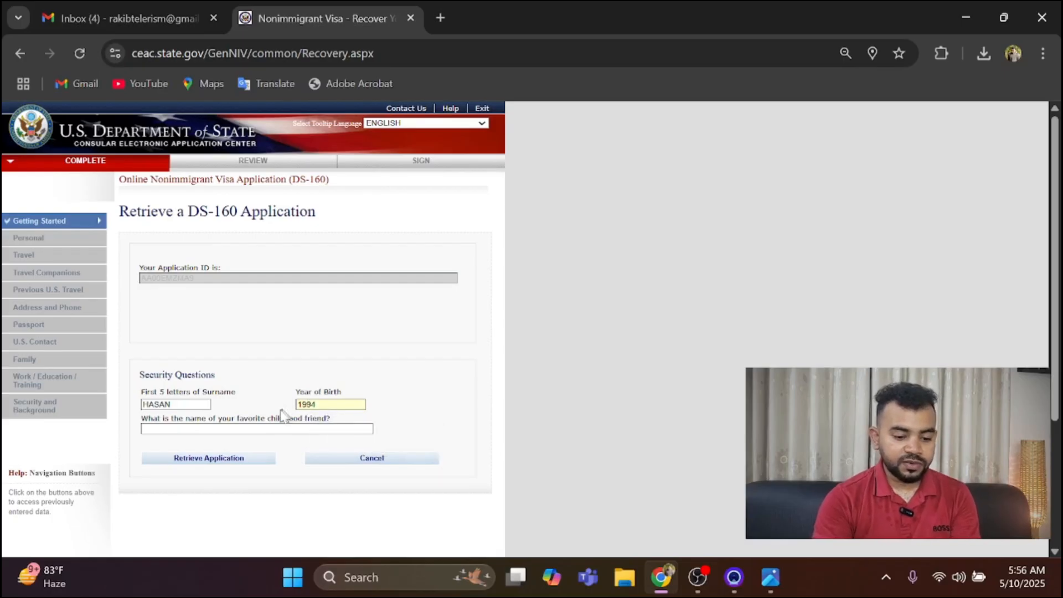
pyautogui.click(262, 430)
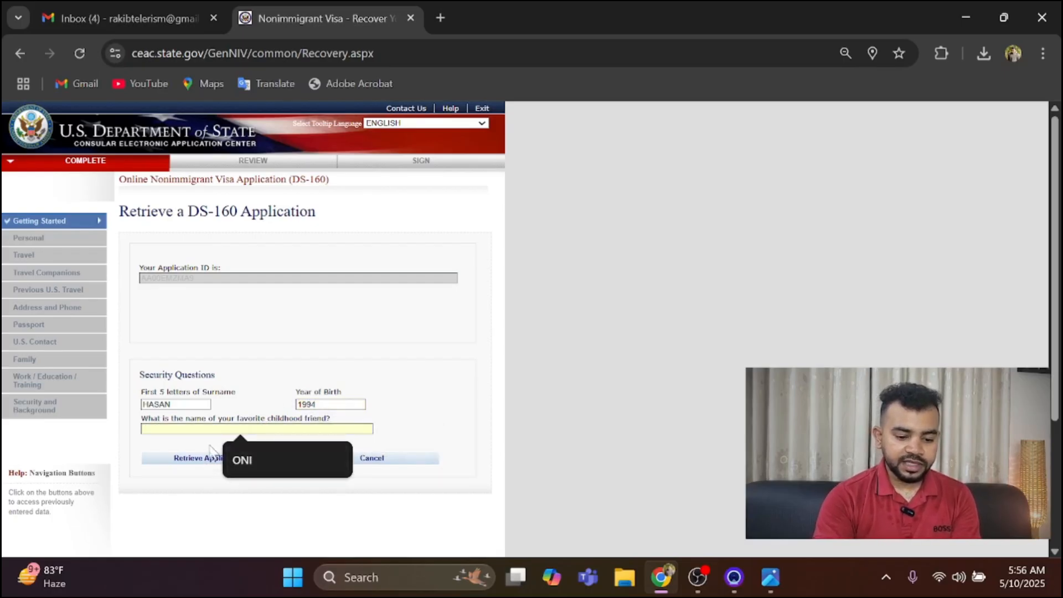
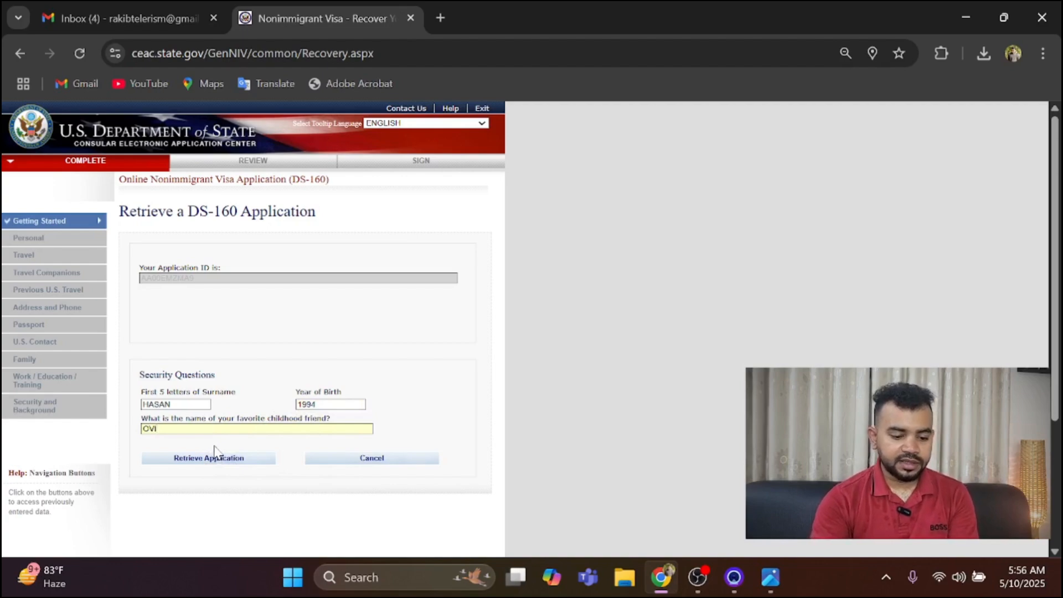
pyautogui.click(222, 460)
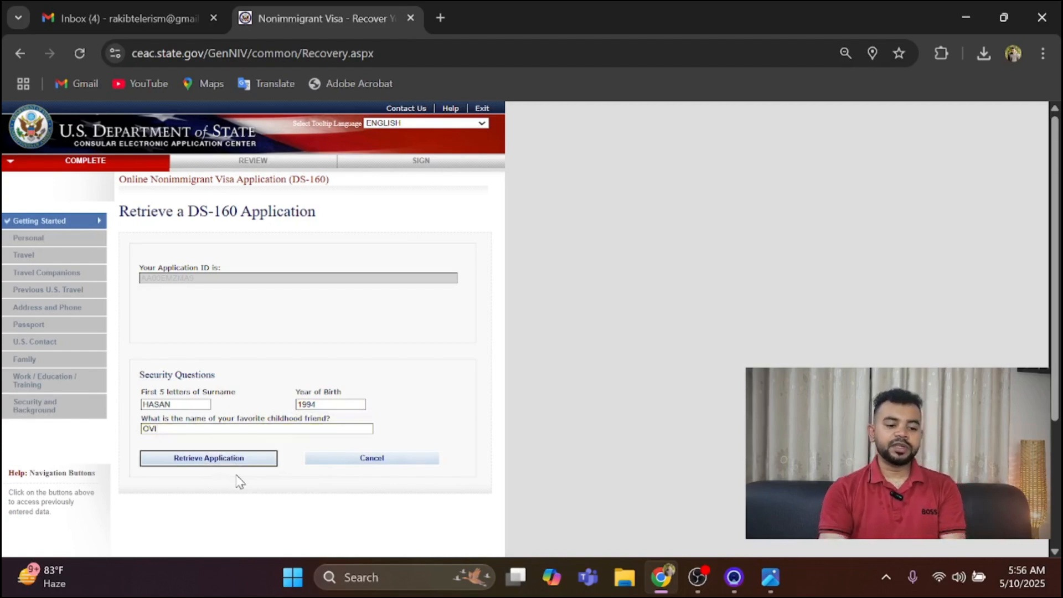